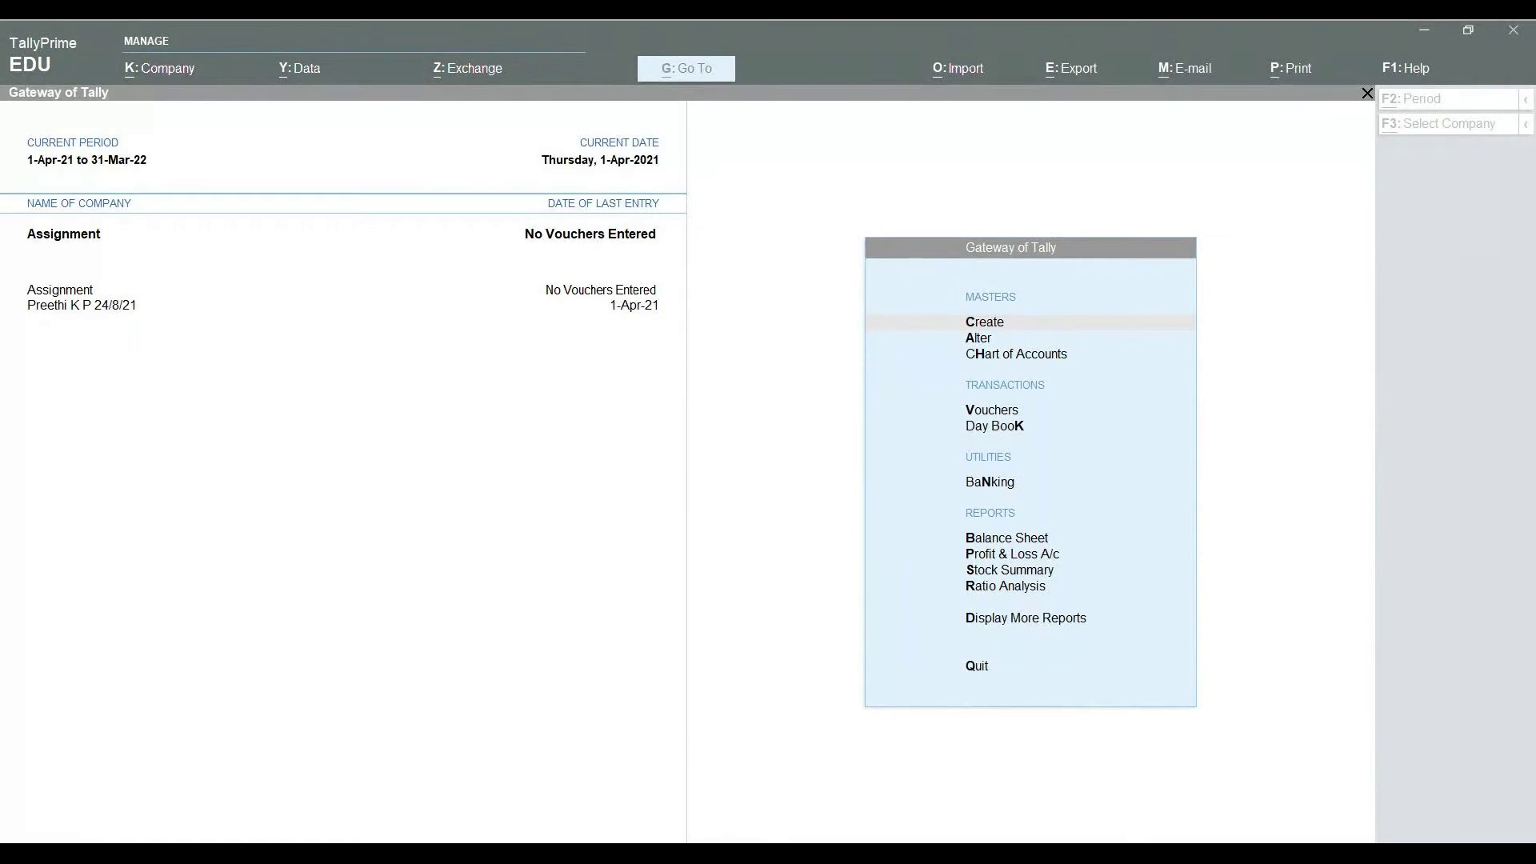
Start a purchase voucher with supplier invoice number 242 dated 1-Apr-21.
{"action": "left_click", "coordinate": [608, 799]}
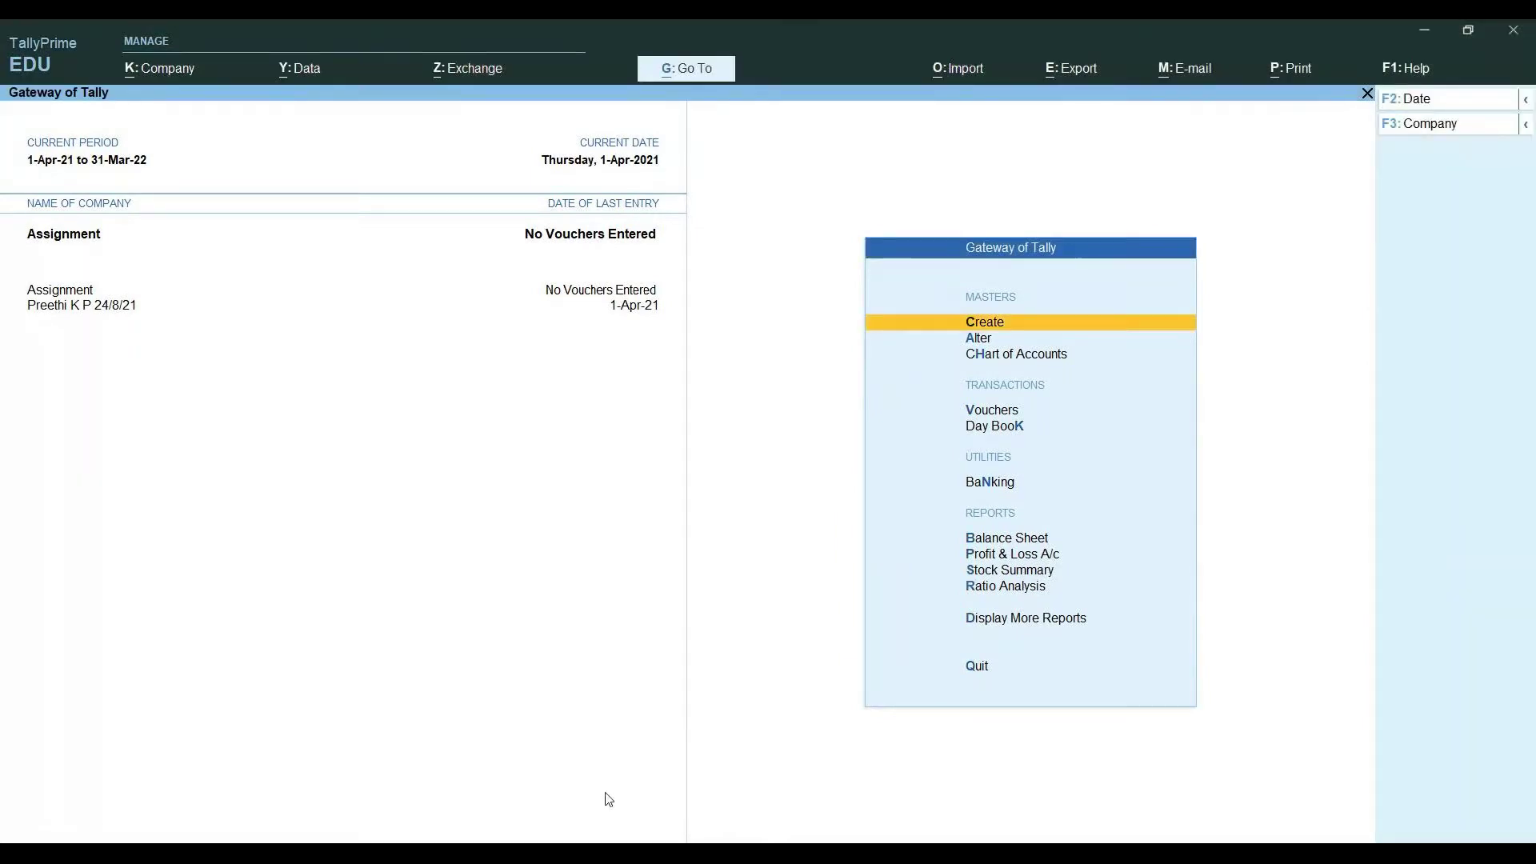
{"action": "left_click", "coordinate": [993, 411]}
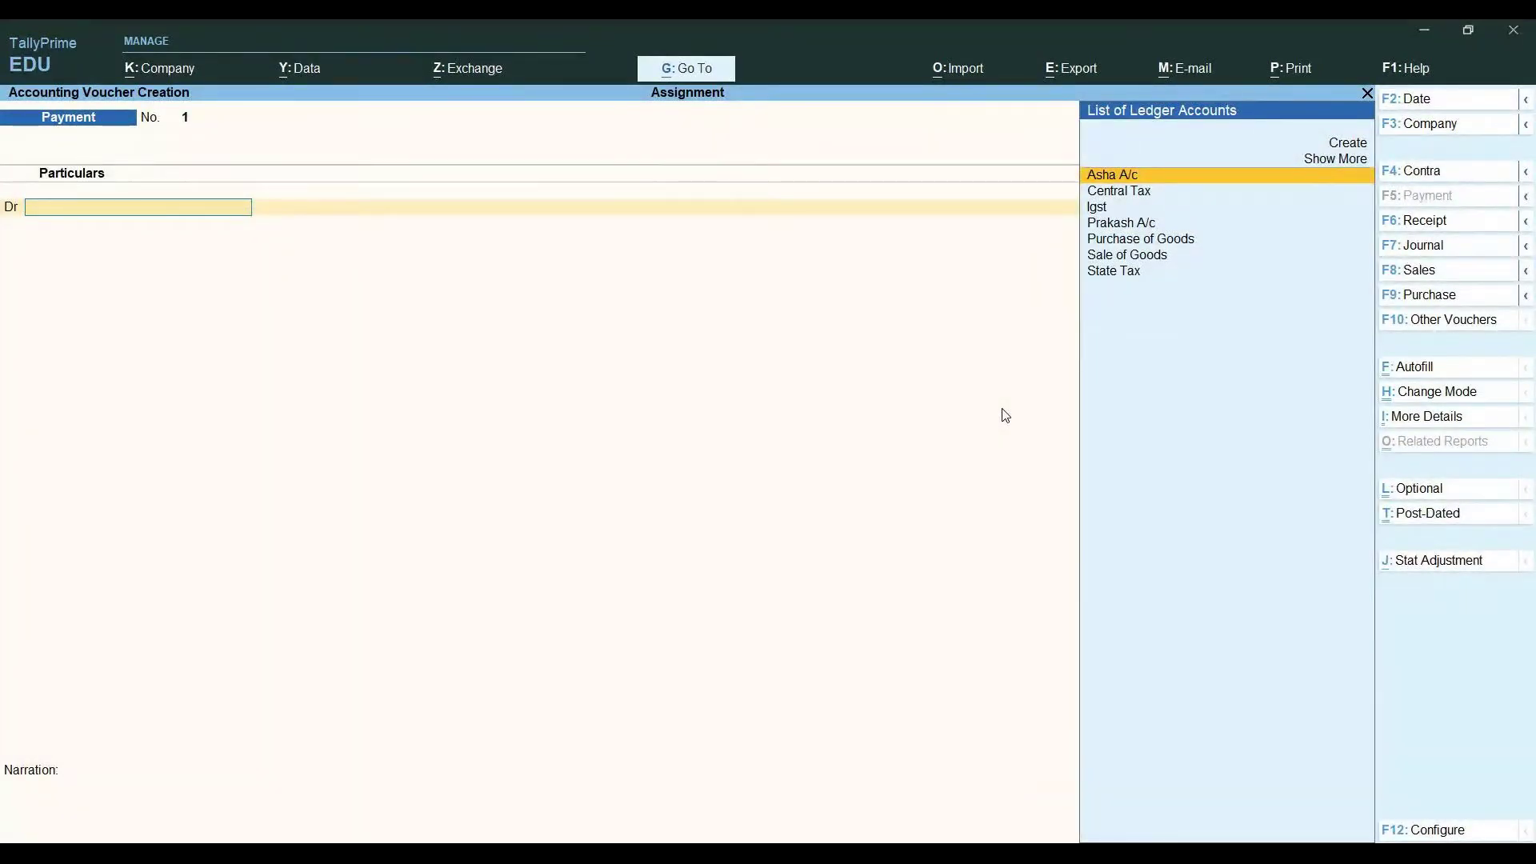
{"action": "key", "text": "F9"}
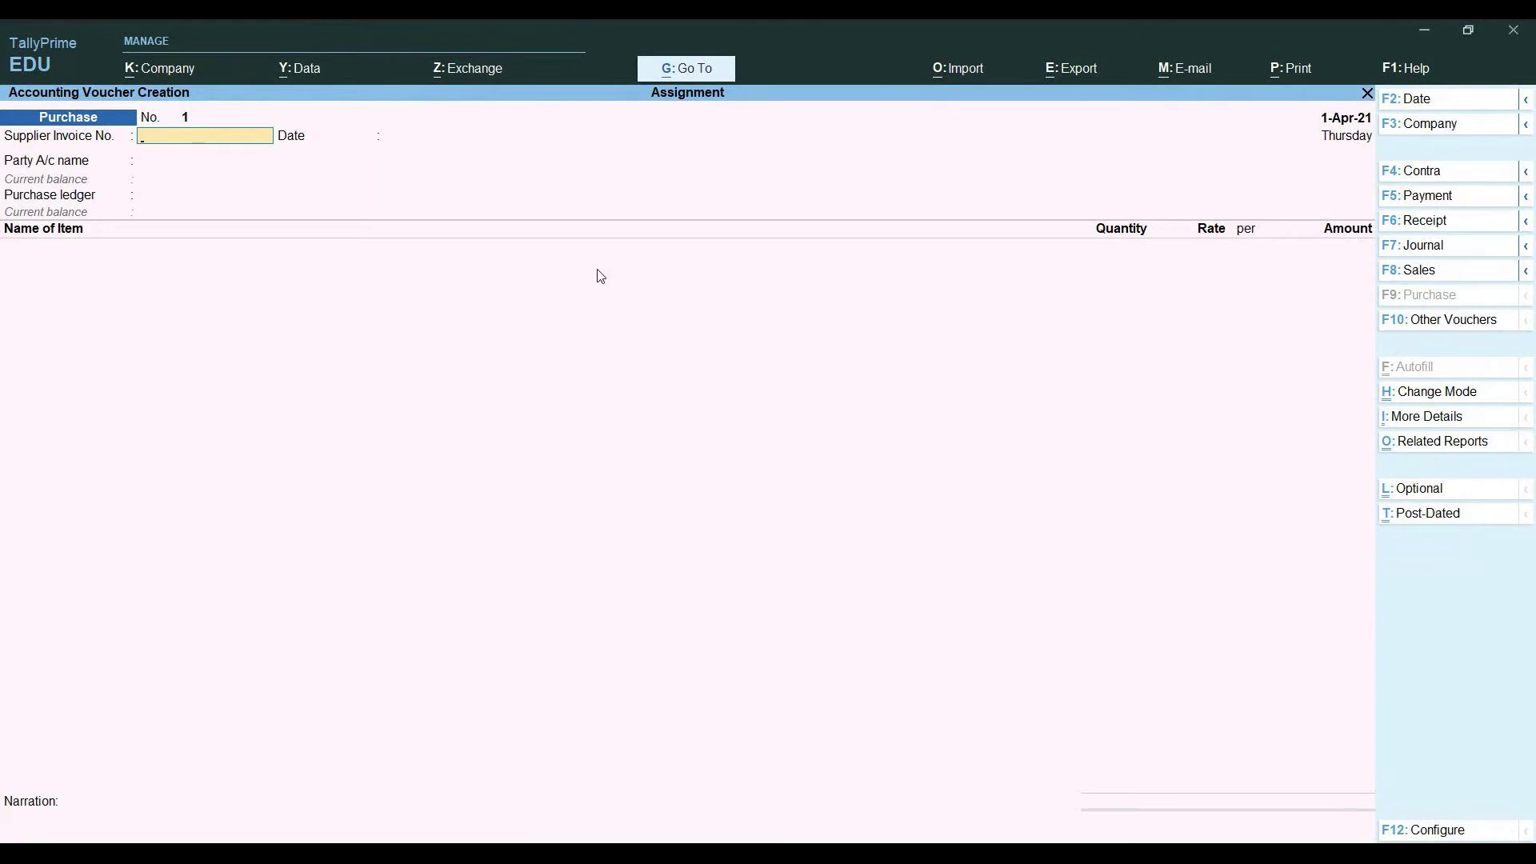
{"action": "type", "text": "242"}
{"action": "key", "text": "Return"}
{"action": "key", "text": "Return"}
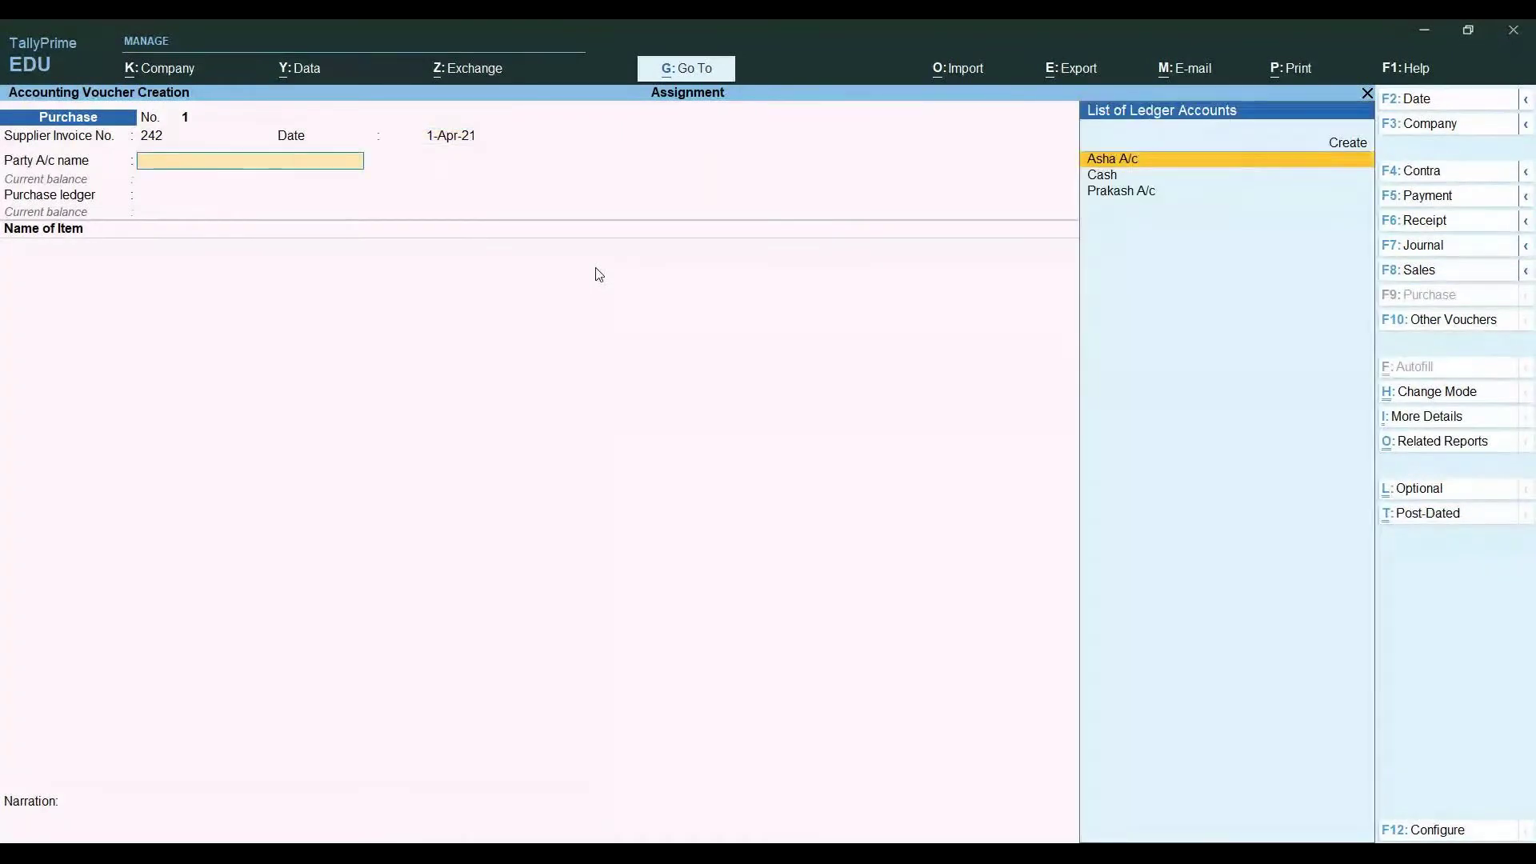
{"action": "key", "text": "Down"}
{"action": "key", "text": "Return"}
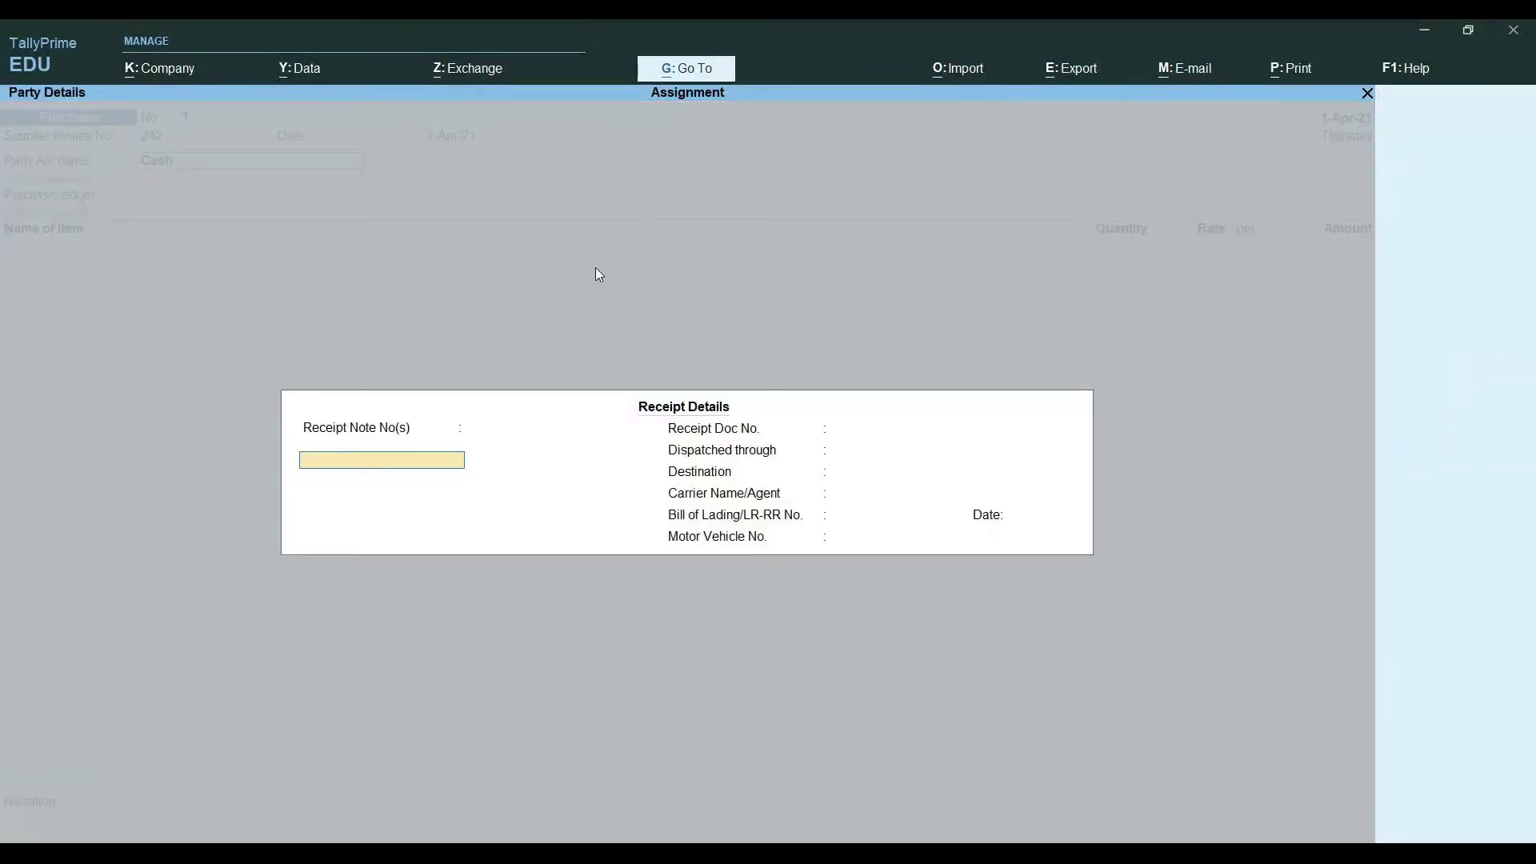
{"action": "key", "text": "Escape"}
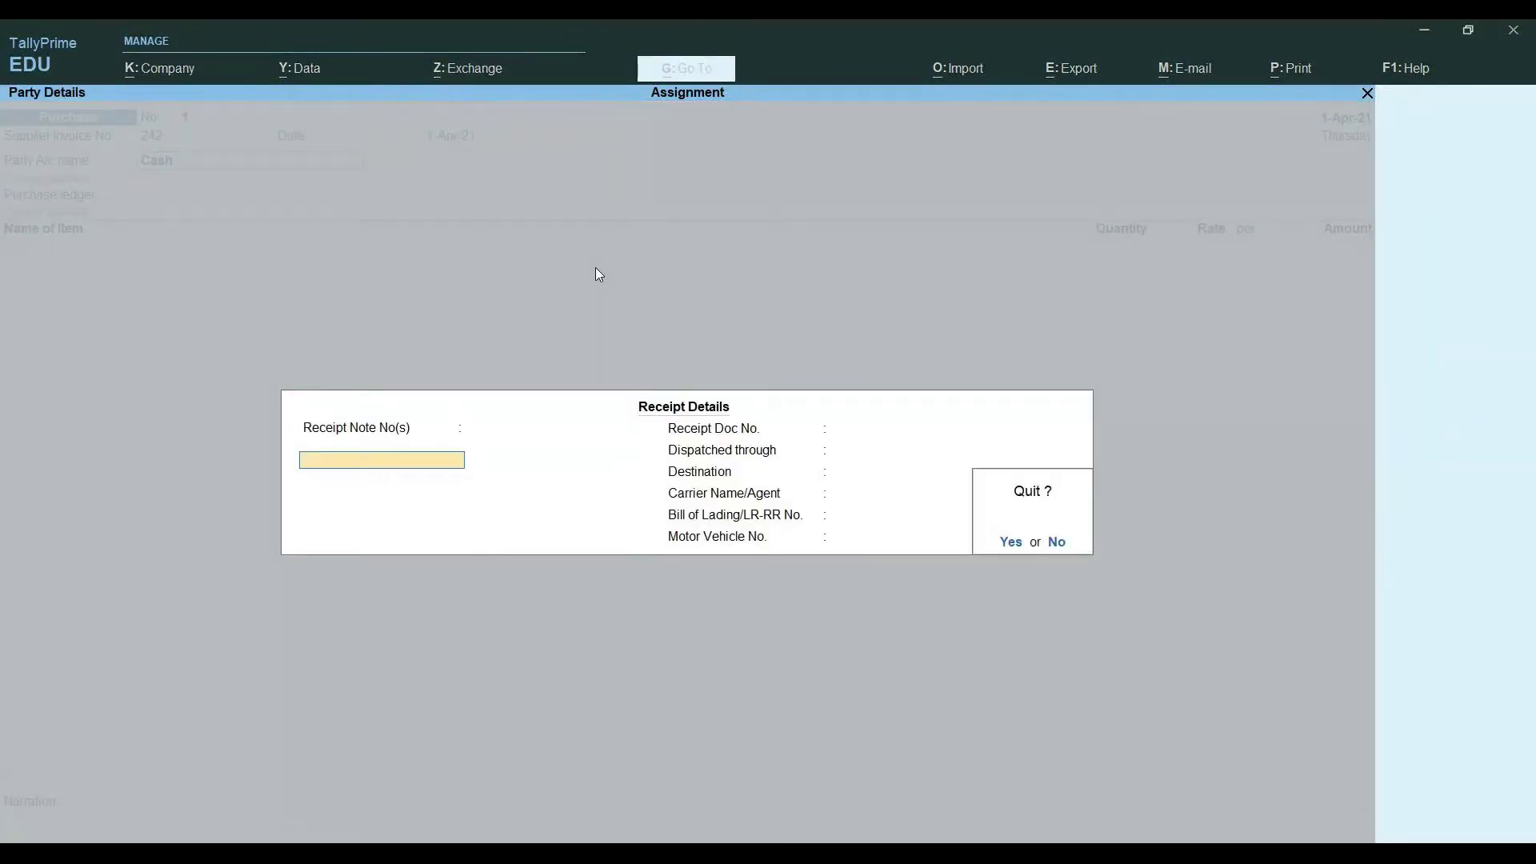
{"action": "key", "text": "y"}
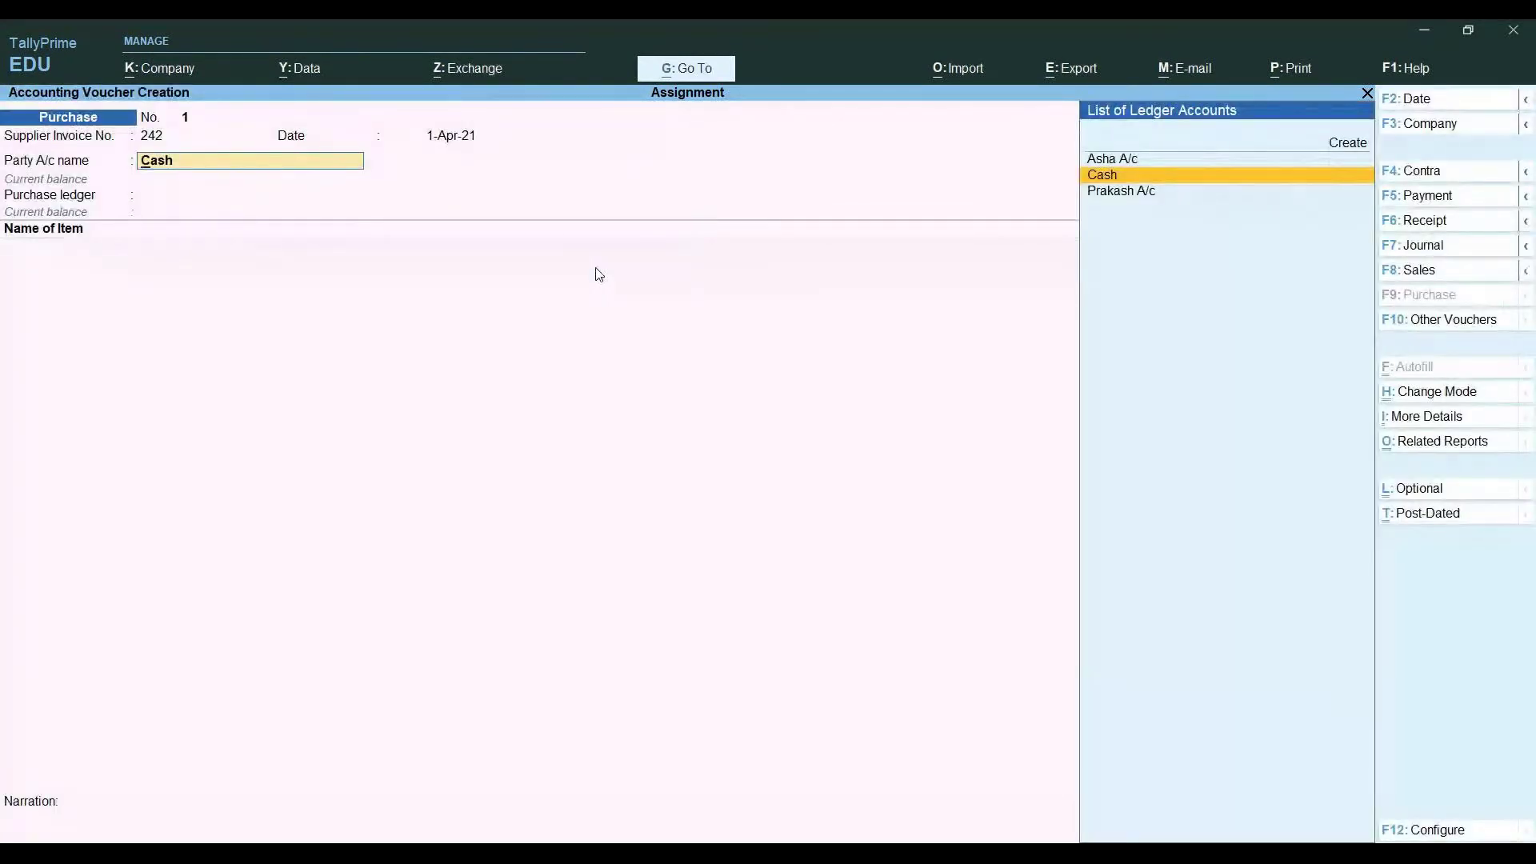
Select the supplier's account listed below Cash as the party, accept the party details, and choose Purchase of Goods as the purchase ledger.
{"action": "key", "text": "Return"}
{"action": "key", "text": "Return"}
{"action": "key", "text": "Return"}
{"action": "key", "text": "Return"}
{"action": "key", "text": "Return"}
{"action": "key", "text": "Return"}
{"action": "key", "text": "Return"}
{"action": "key", "text": "Return"}
{"action": "key", "text": "Return"}
{"action": "key", "text": "Return"}
{"action": "key", "text": "Return"}
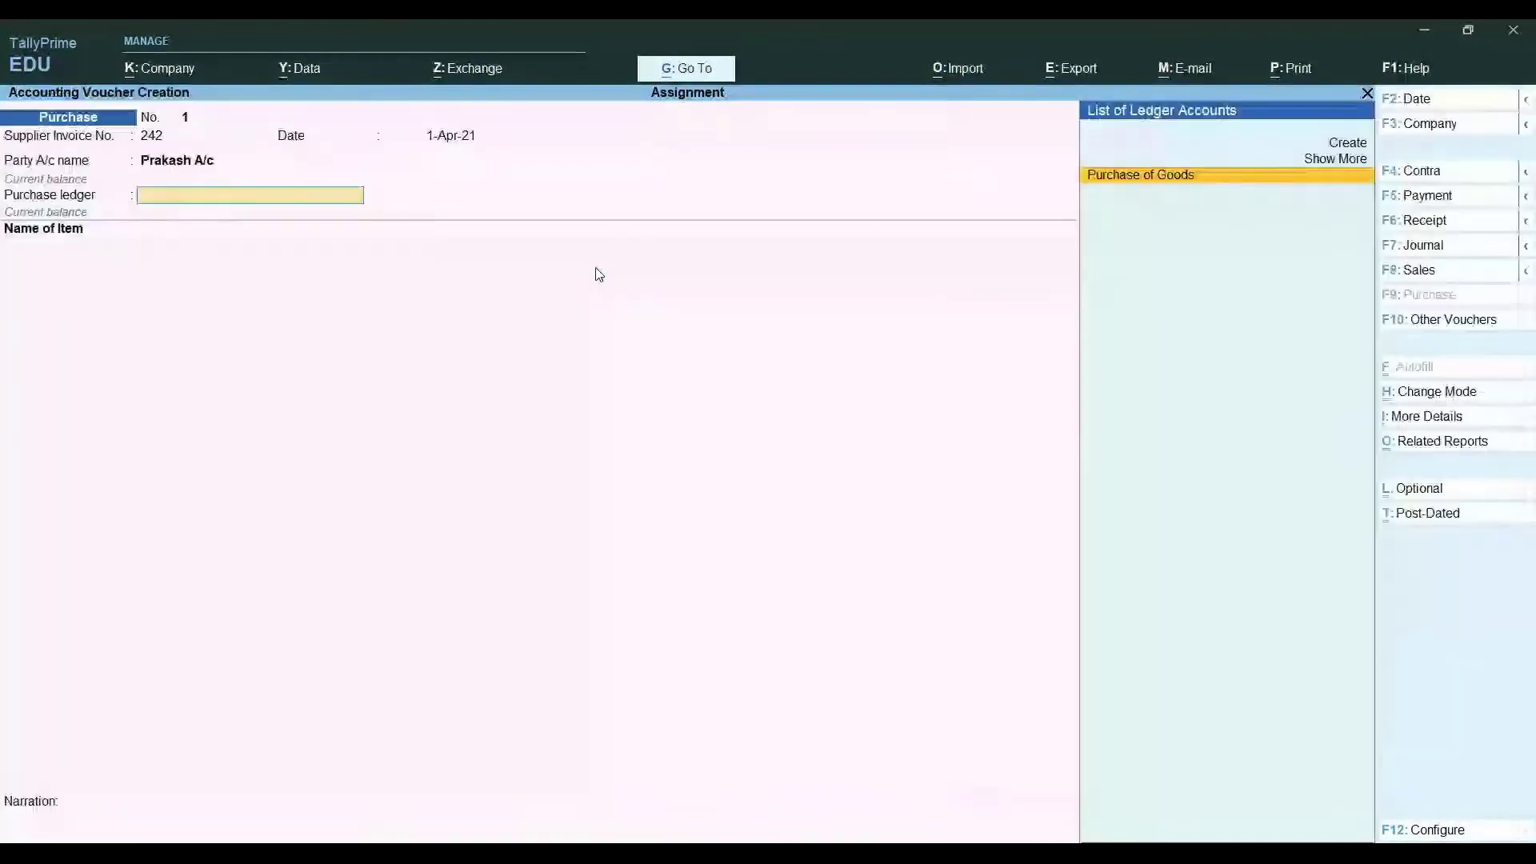
{"action": "key", "text": "Return"}
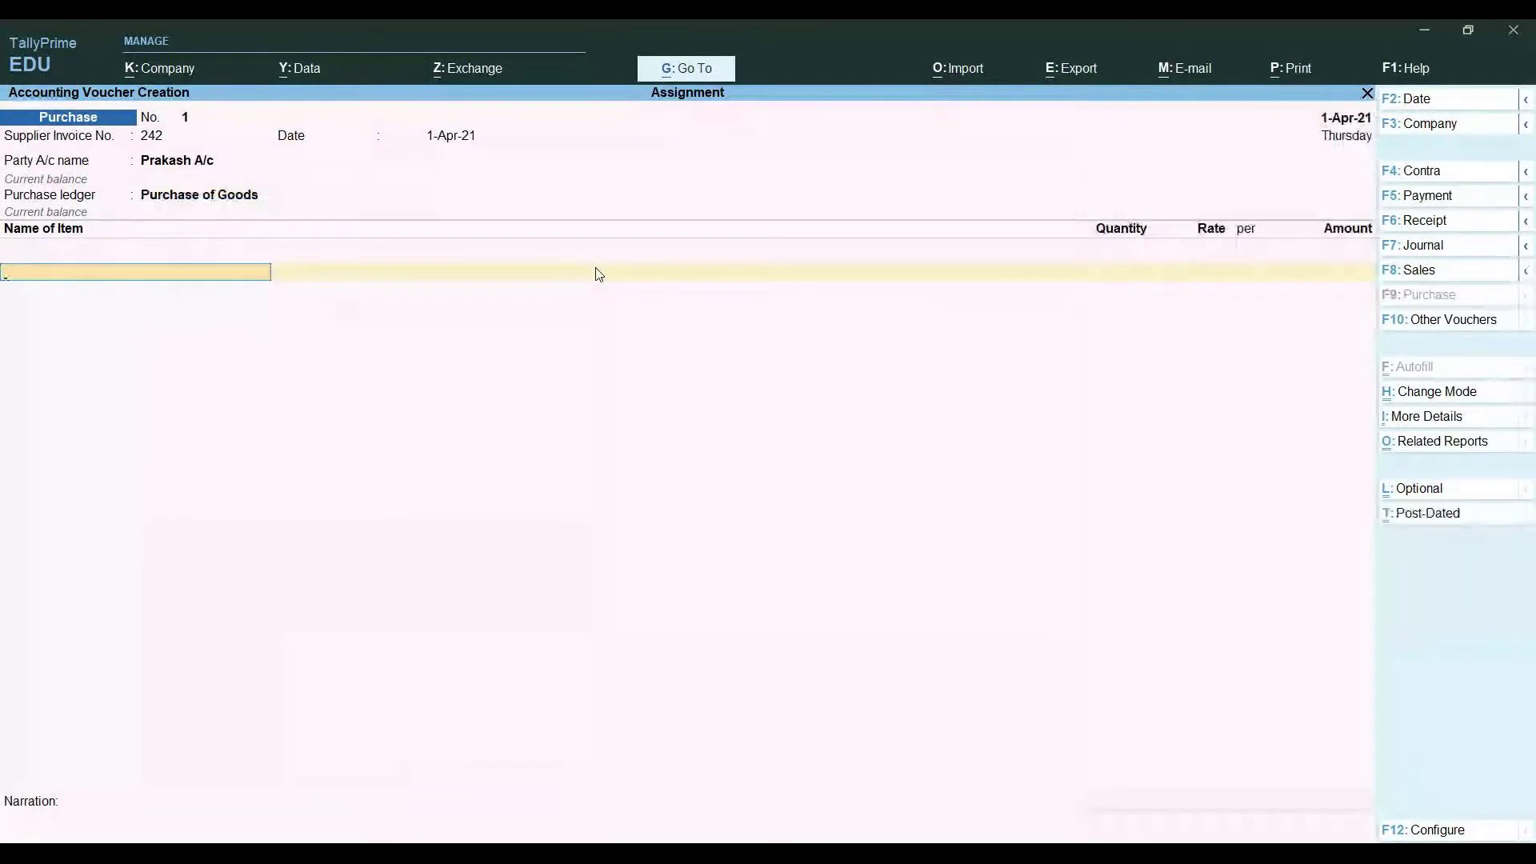
Add the stock item Chairs to the purchase with quantity 100 Nos at a rate of 1,500.
{"action": "type", "text": "Ch"}
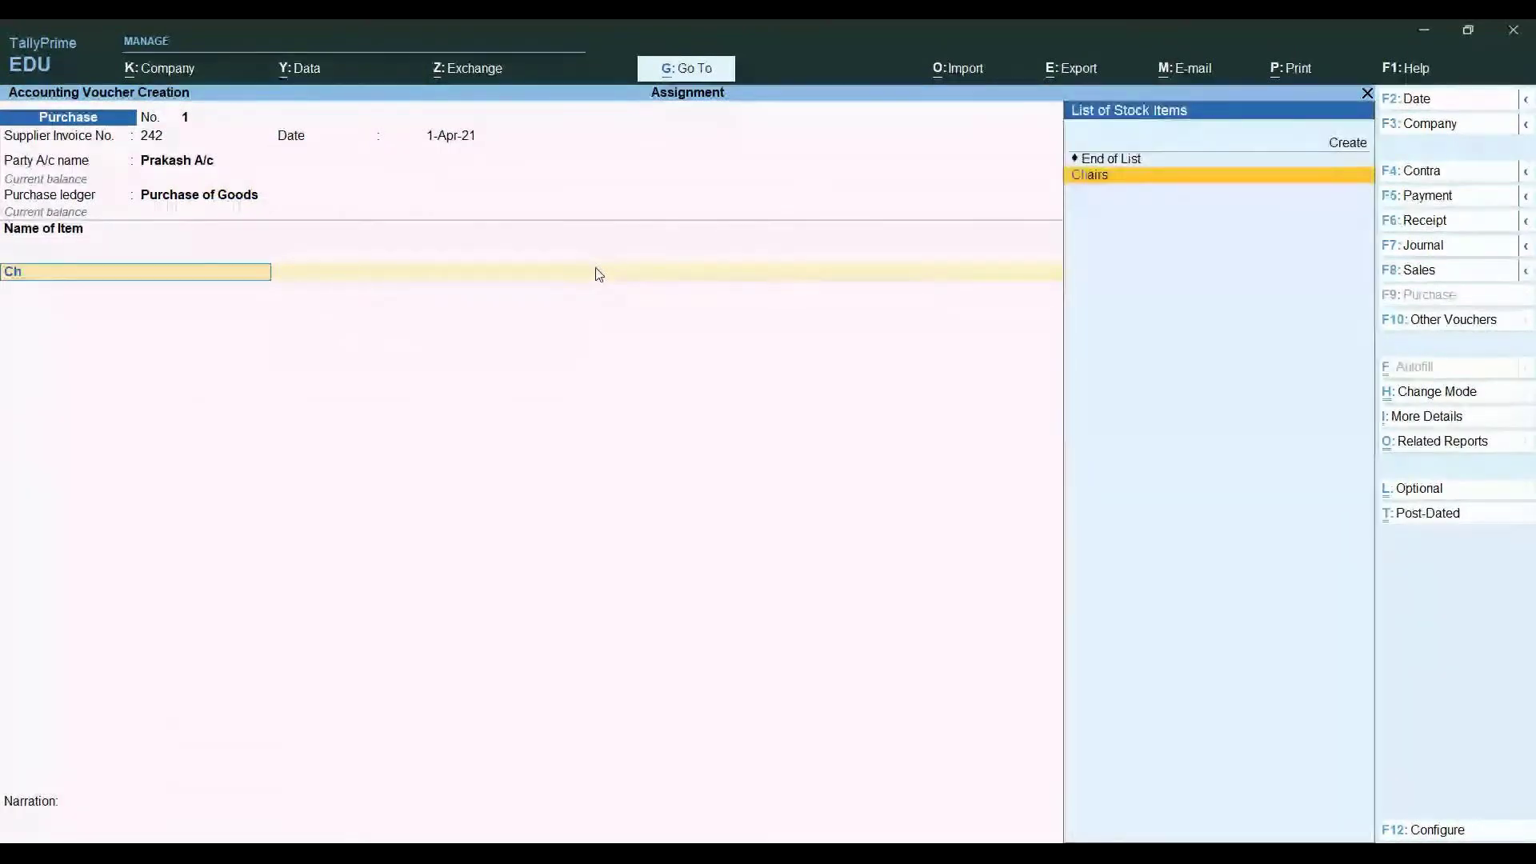
{"action": "key", "text": "Return"}
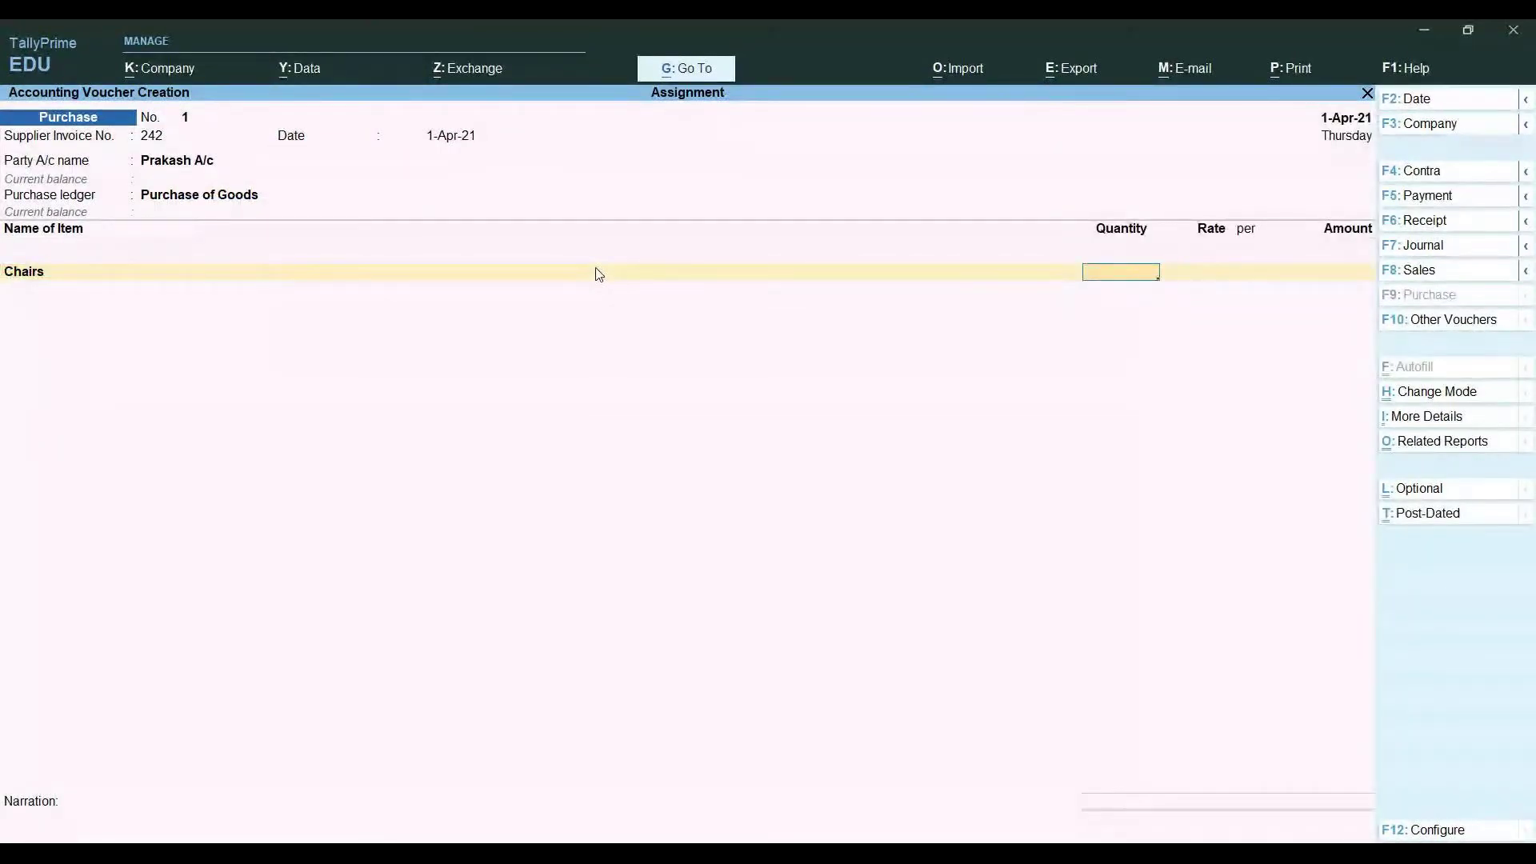
{"action": "type", "text": "100"}
{"action": "key", "text": "Return"}
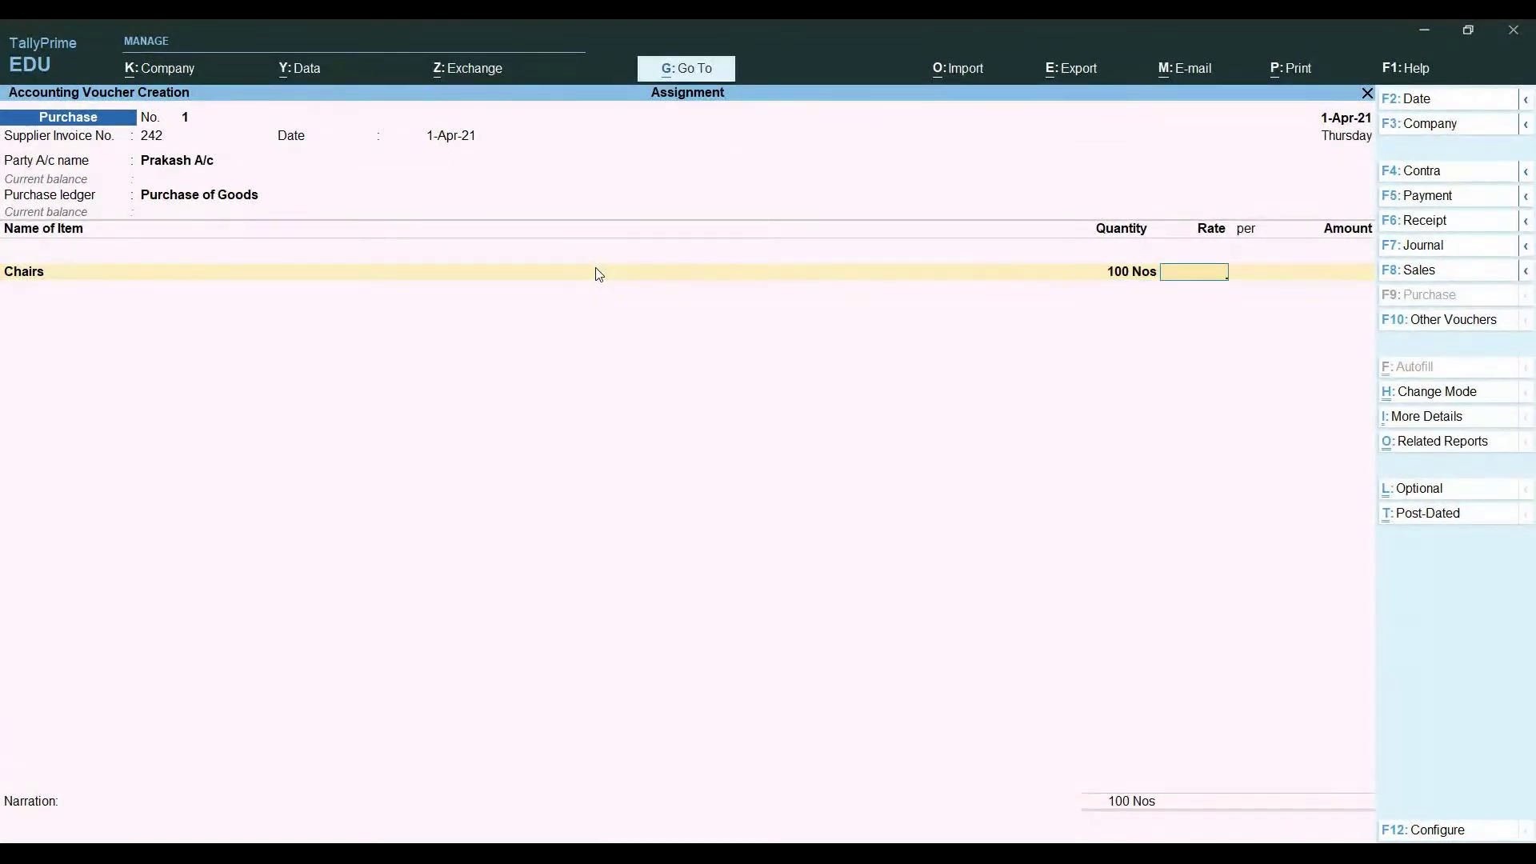
{"action": "type", "text": "1500"}
{"action": "key", "text": "Return"}
{"action": "key", "text": "Return"}
{"action": "key", "text": "Return"}
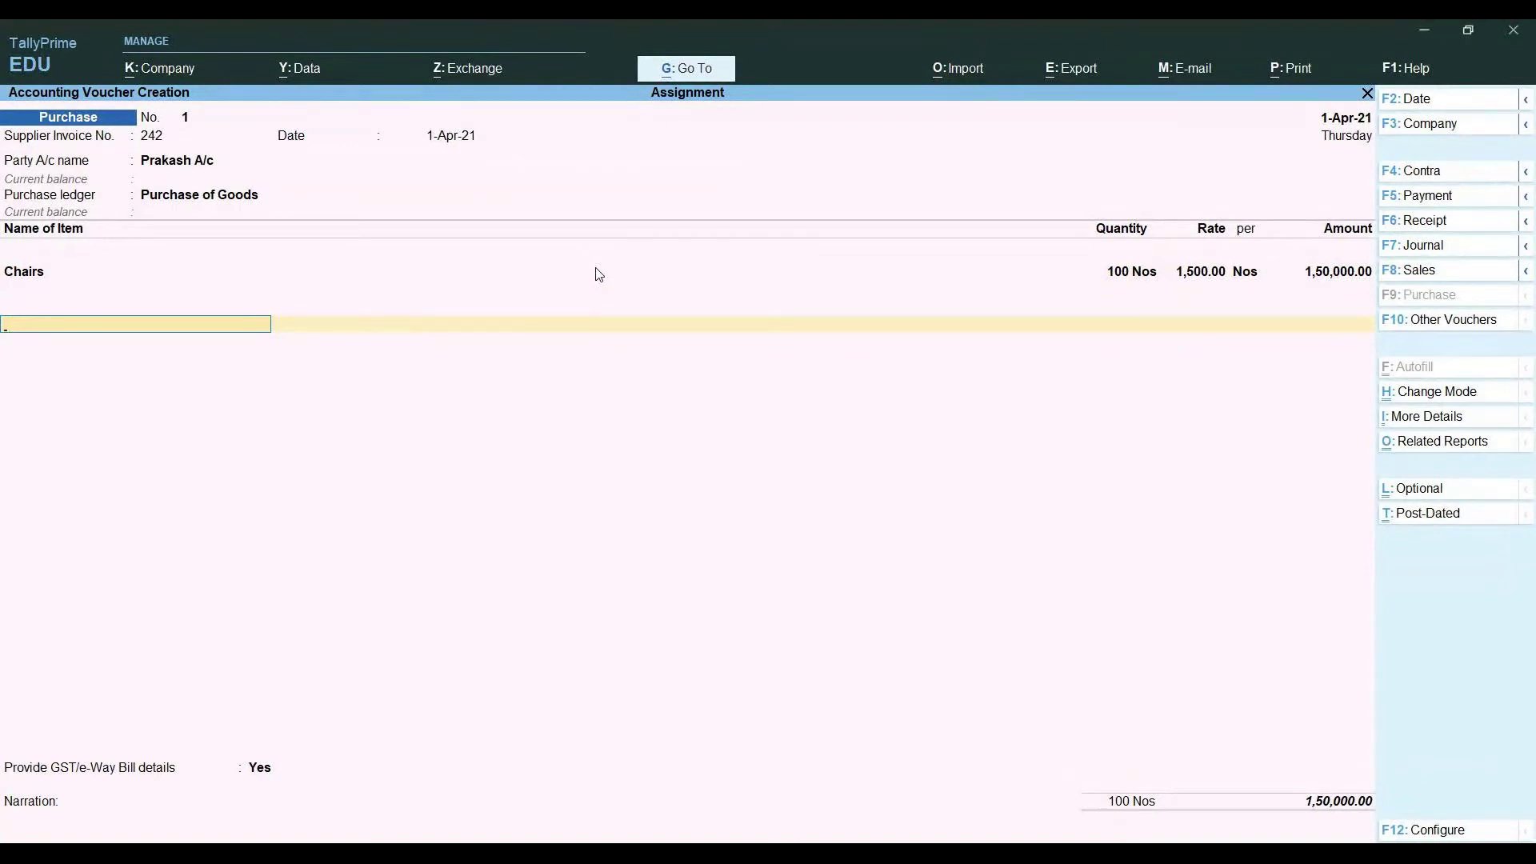
{"action": "key", "text": "Return"}
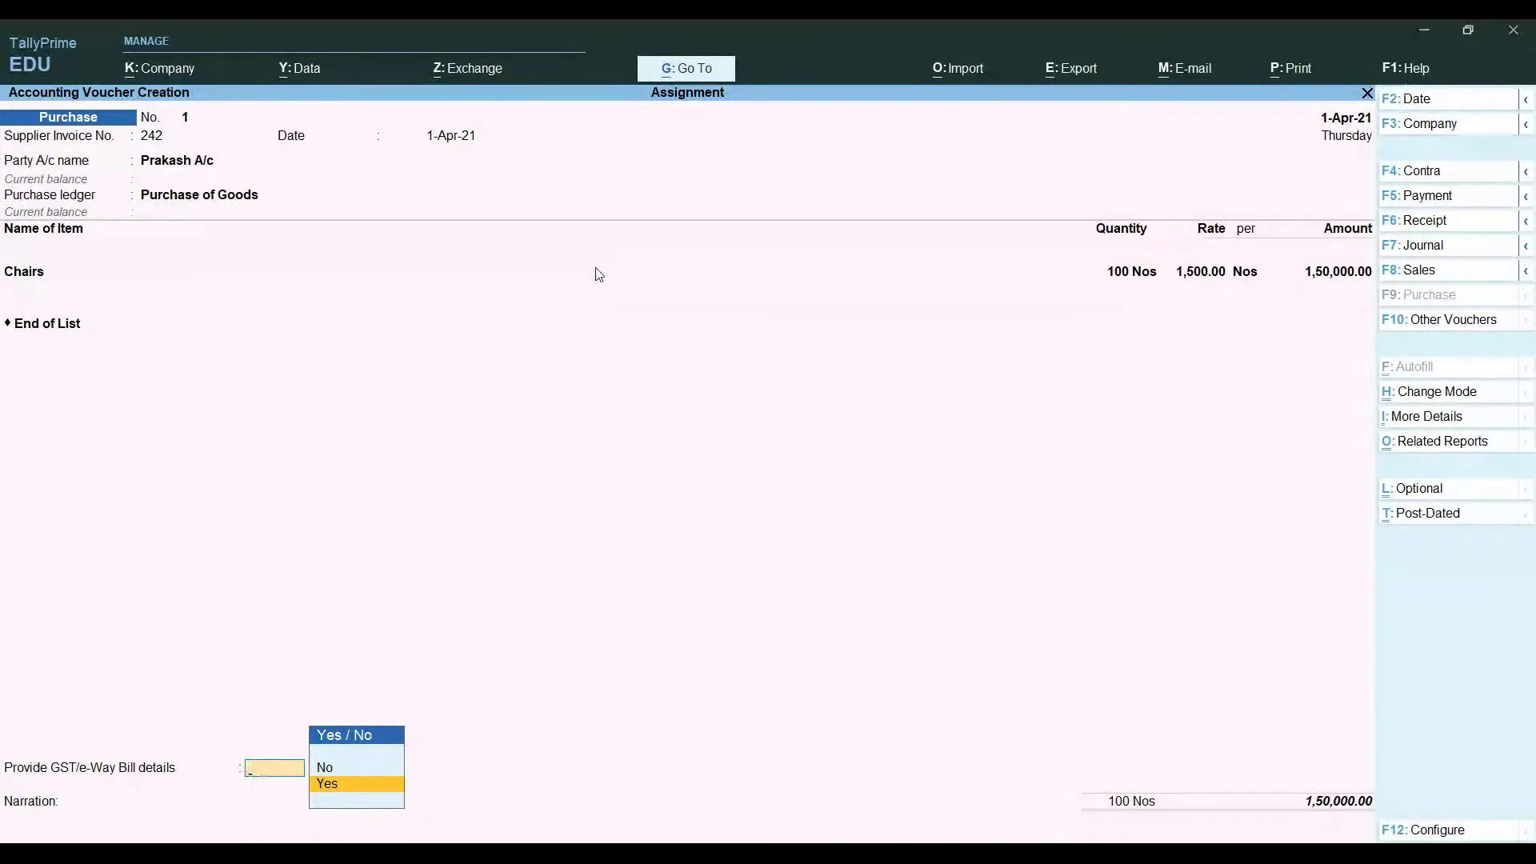
{"action": "key", "text": "BackSpace"}
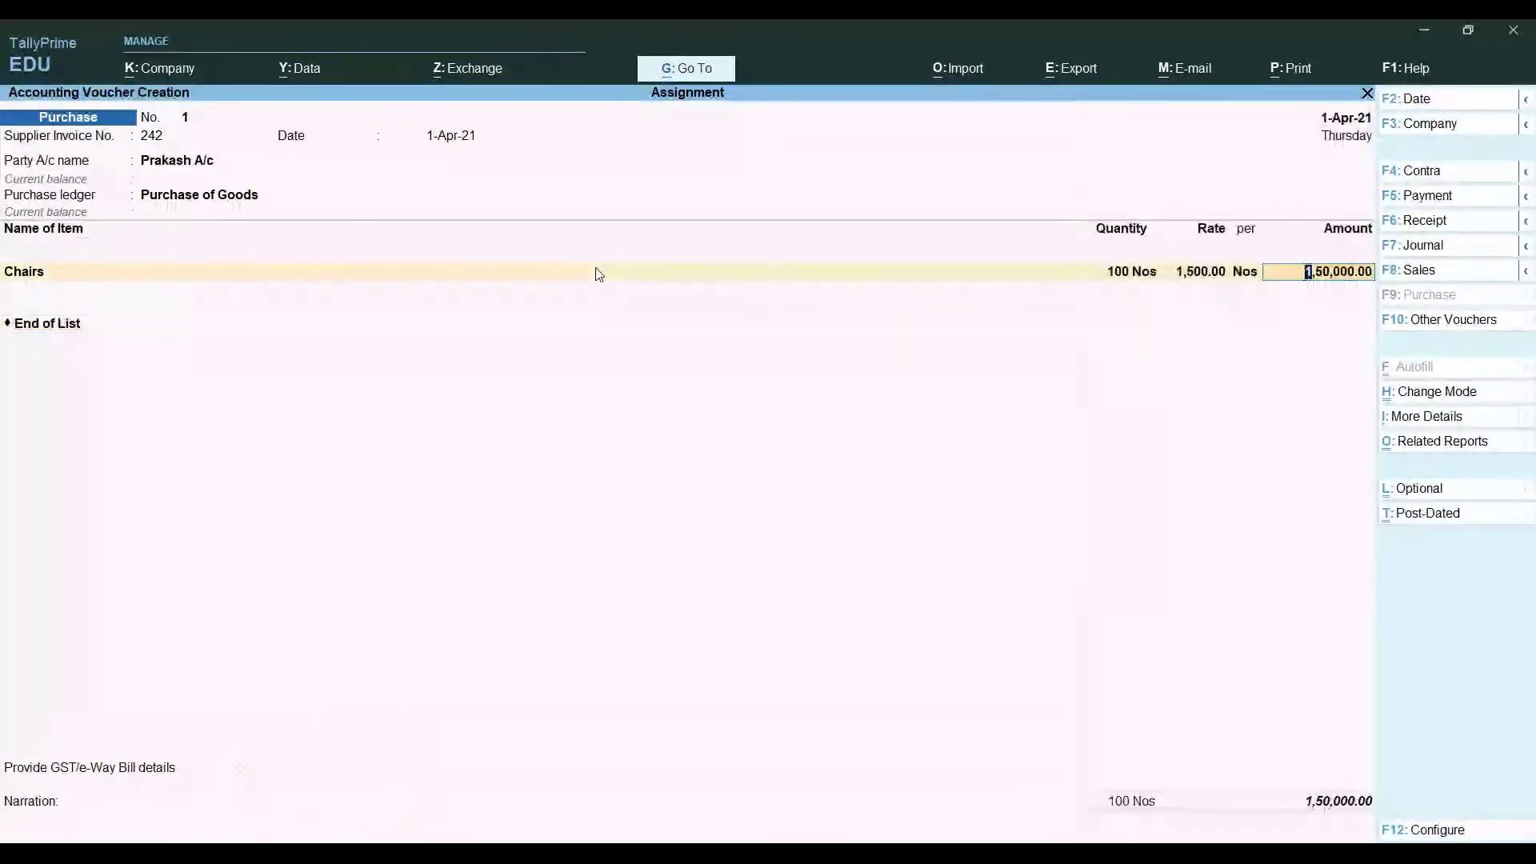
{"action": "key", "text": "Return"}
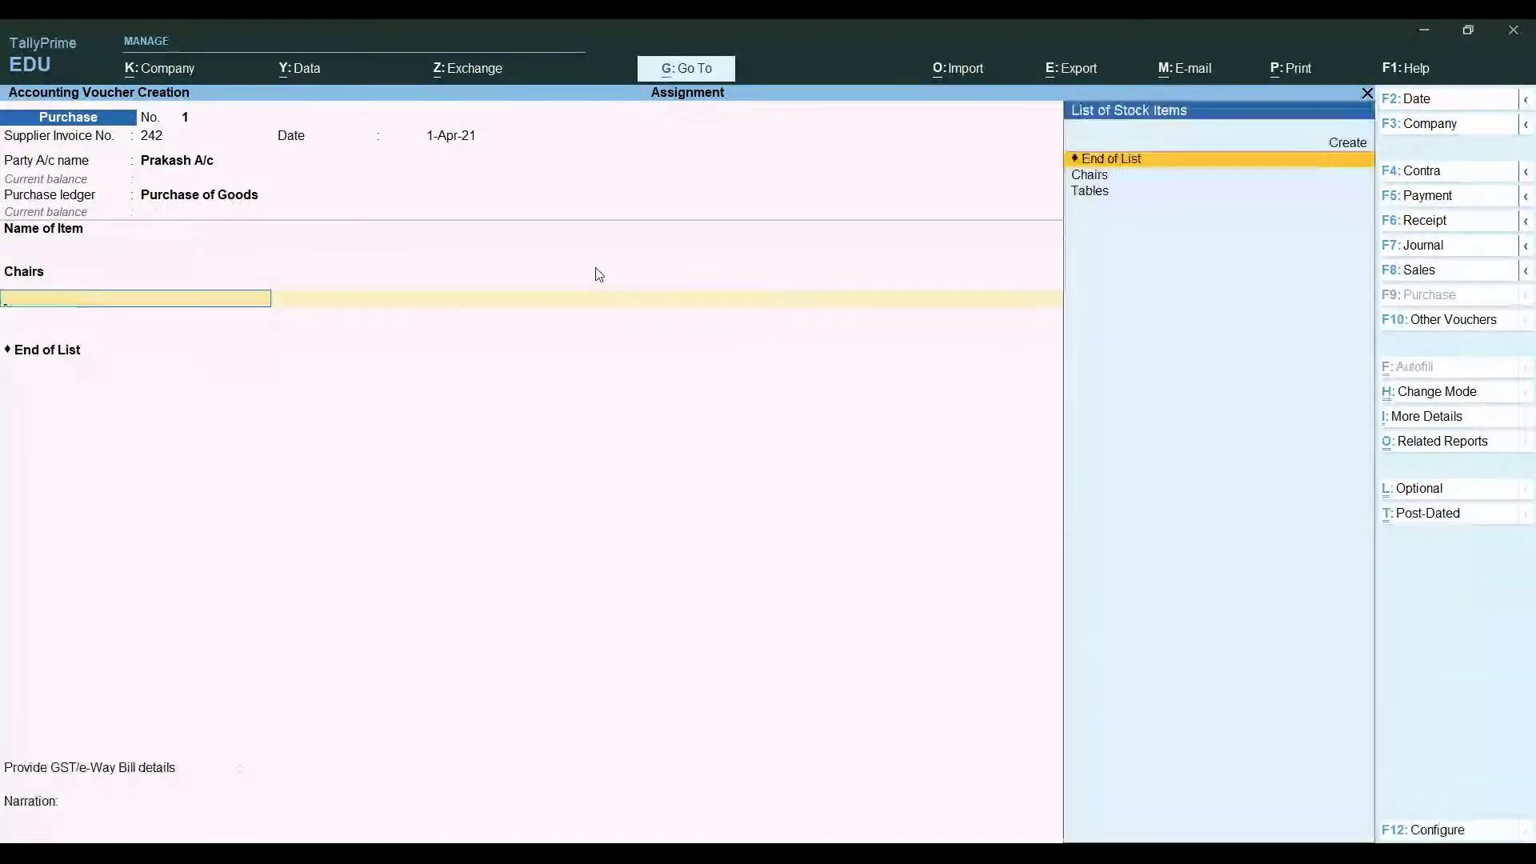
{"action": "key", "text": "Down"}
{"action": "key", "text": "BackSpace"}
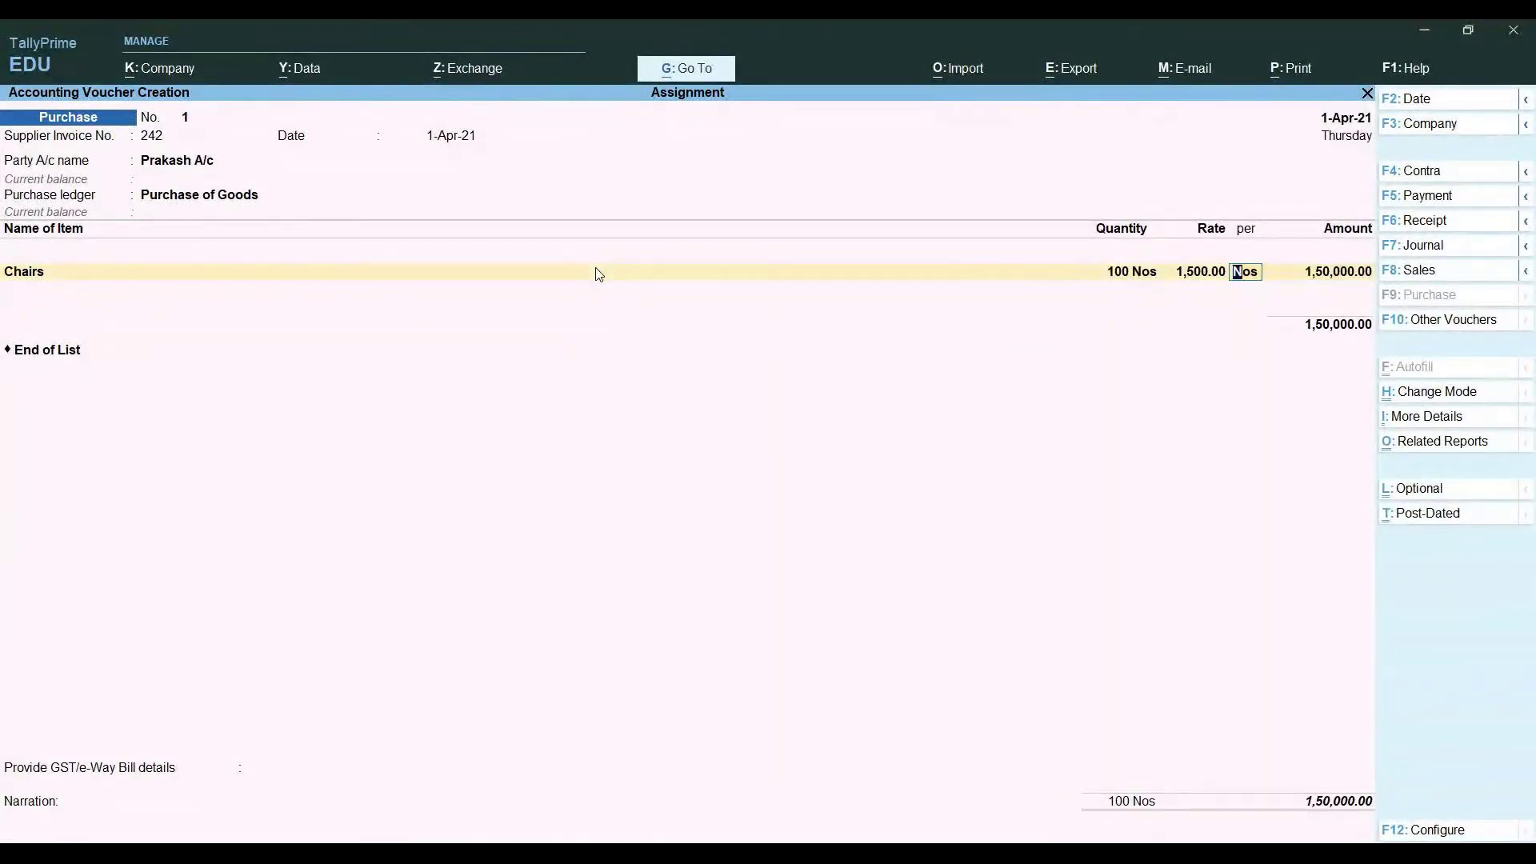
{"action": "key", "text": "Return"}
{"action": "key", "text": "Return"}
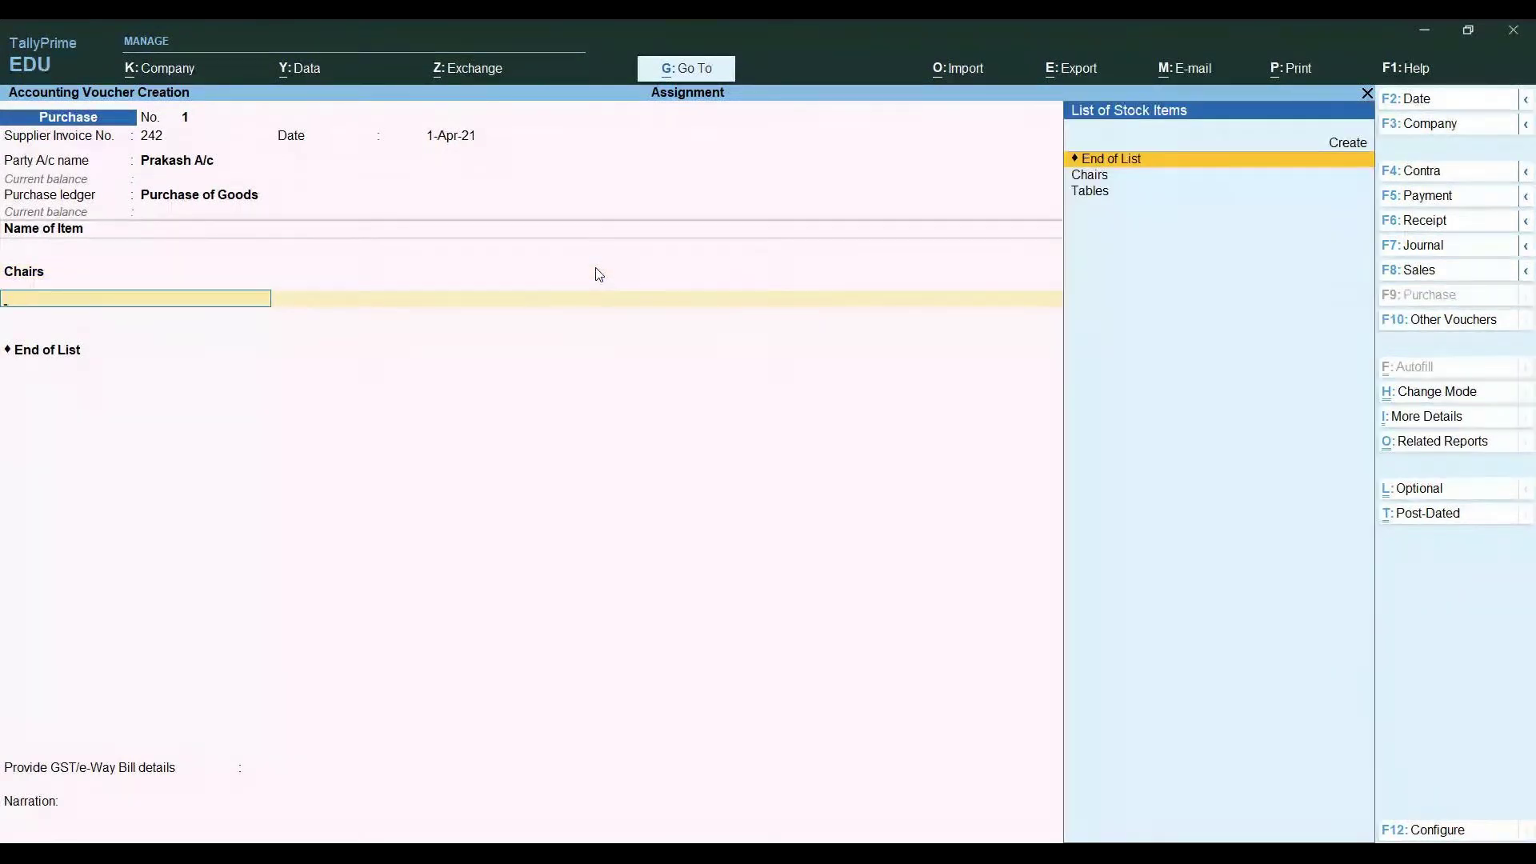
Add the stock item Tables to the purchase with quantity 50 Nos at a rate of 5,000.
{"action": "key", "text": "Down"}
{"action": "key", "text": "Down"}
{"action": "key", "text": "Return"}
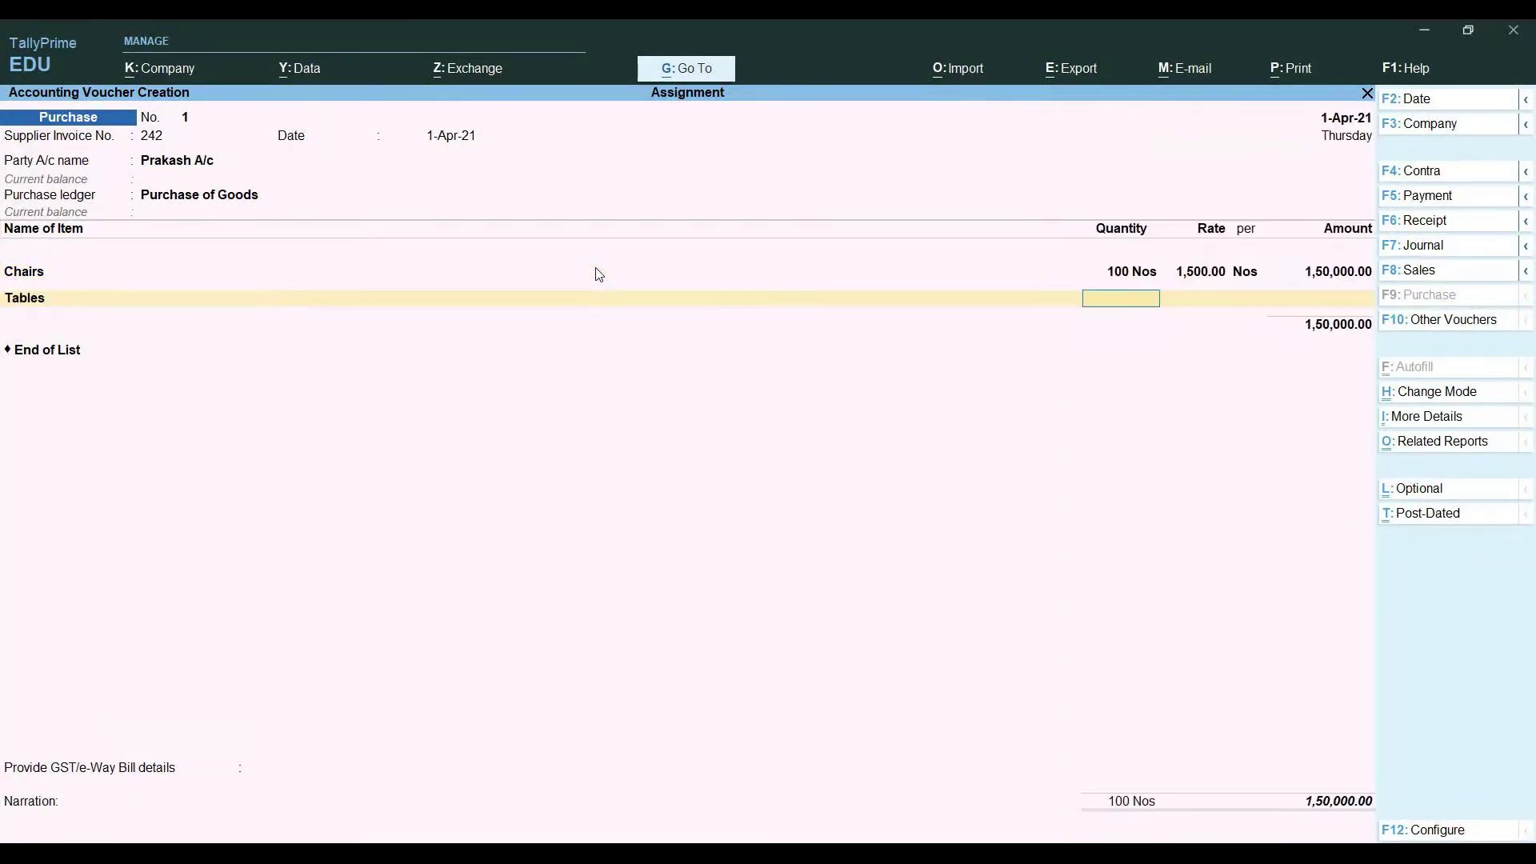
{"action": "type", "text": "50"}
{"action": "key", "text": "Return"}
{"action": "type", "text": "5000"}
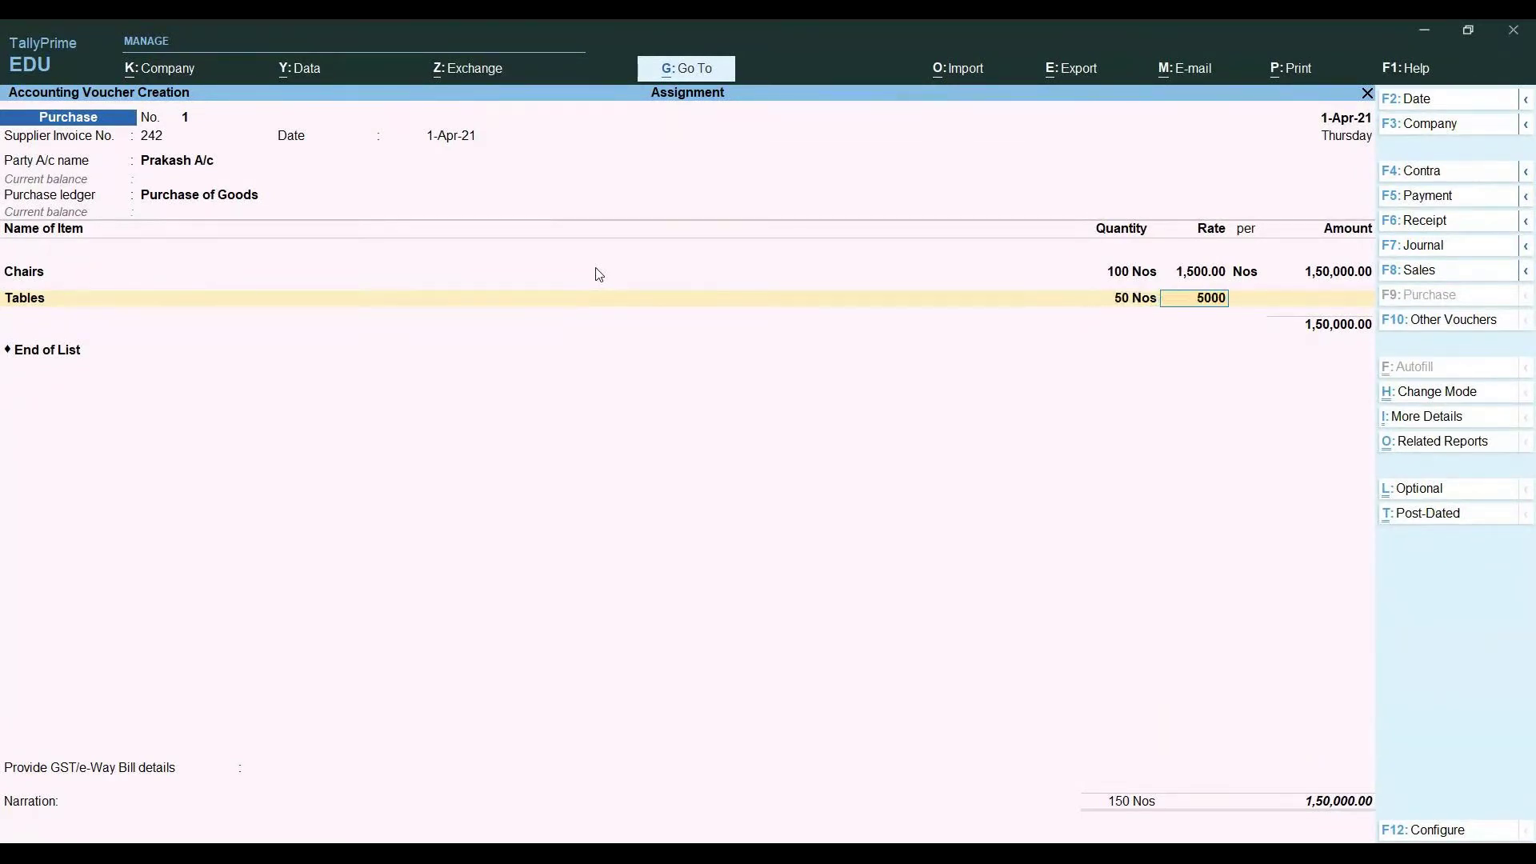
{"action": "key", "text": "Return"}
{"action": "key", "text": "Return"}
{"action": "key", "text": "Return"}
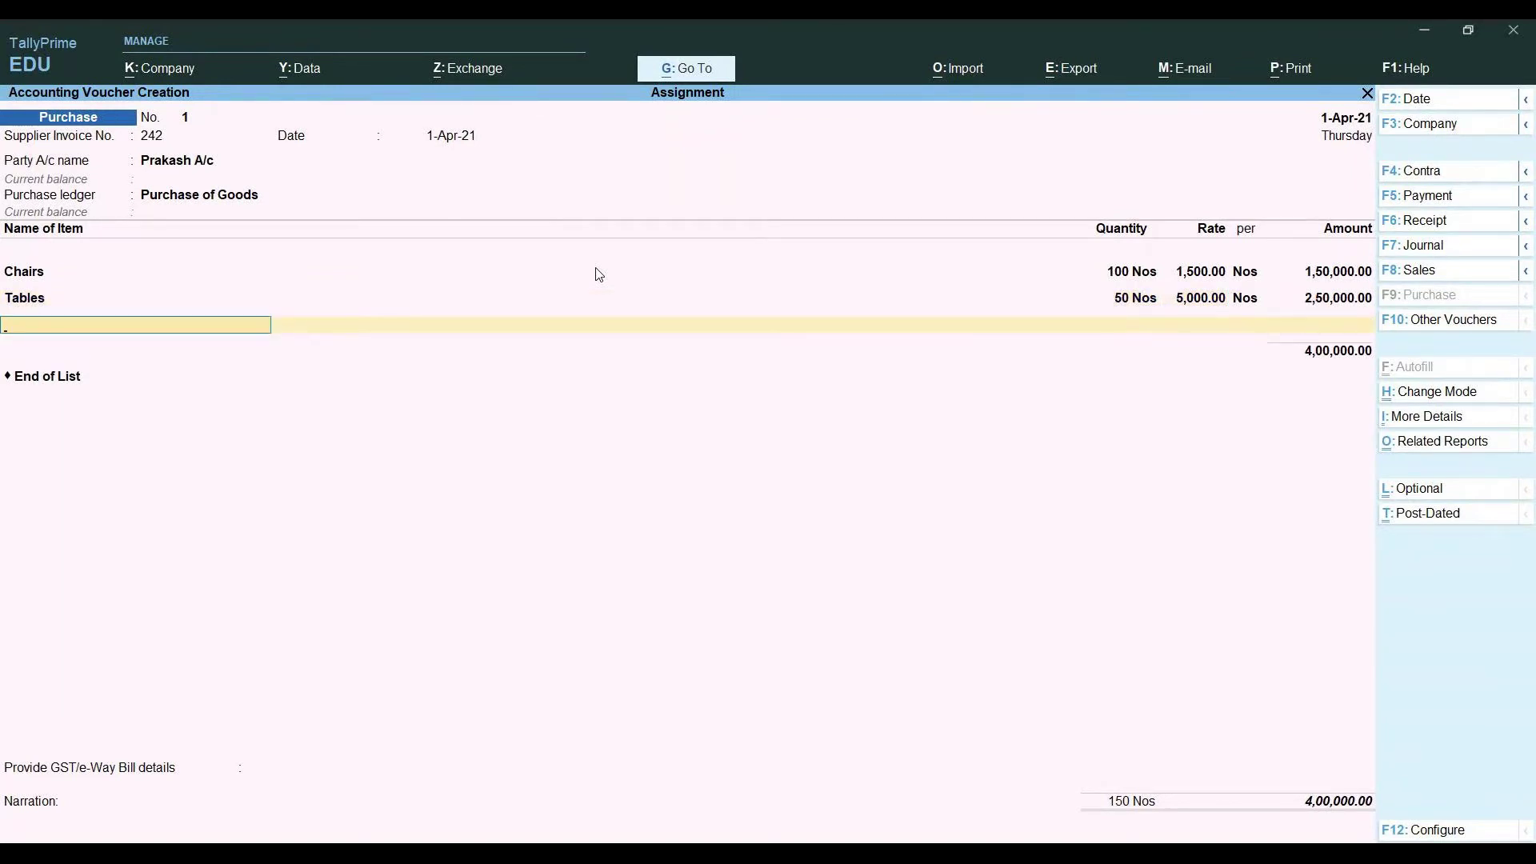
End the item list and add the Central Tax and State Tax ledgers with their calculated amounts.
{"action": "key", "text": "Return"}
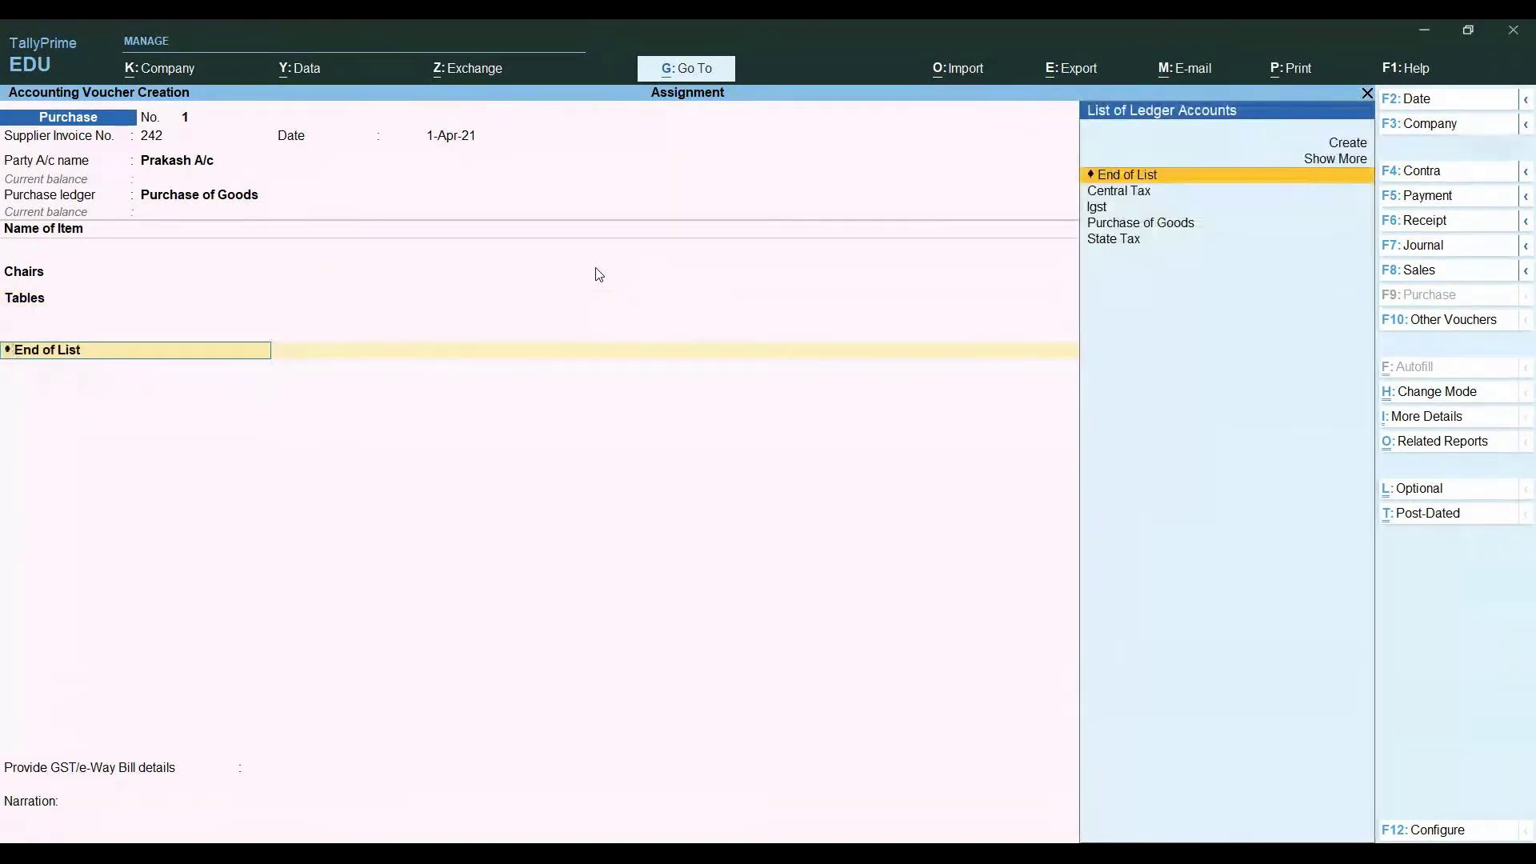
{"action": "key", "text": "Down"}
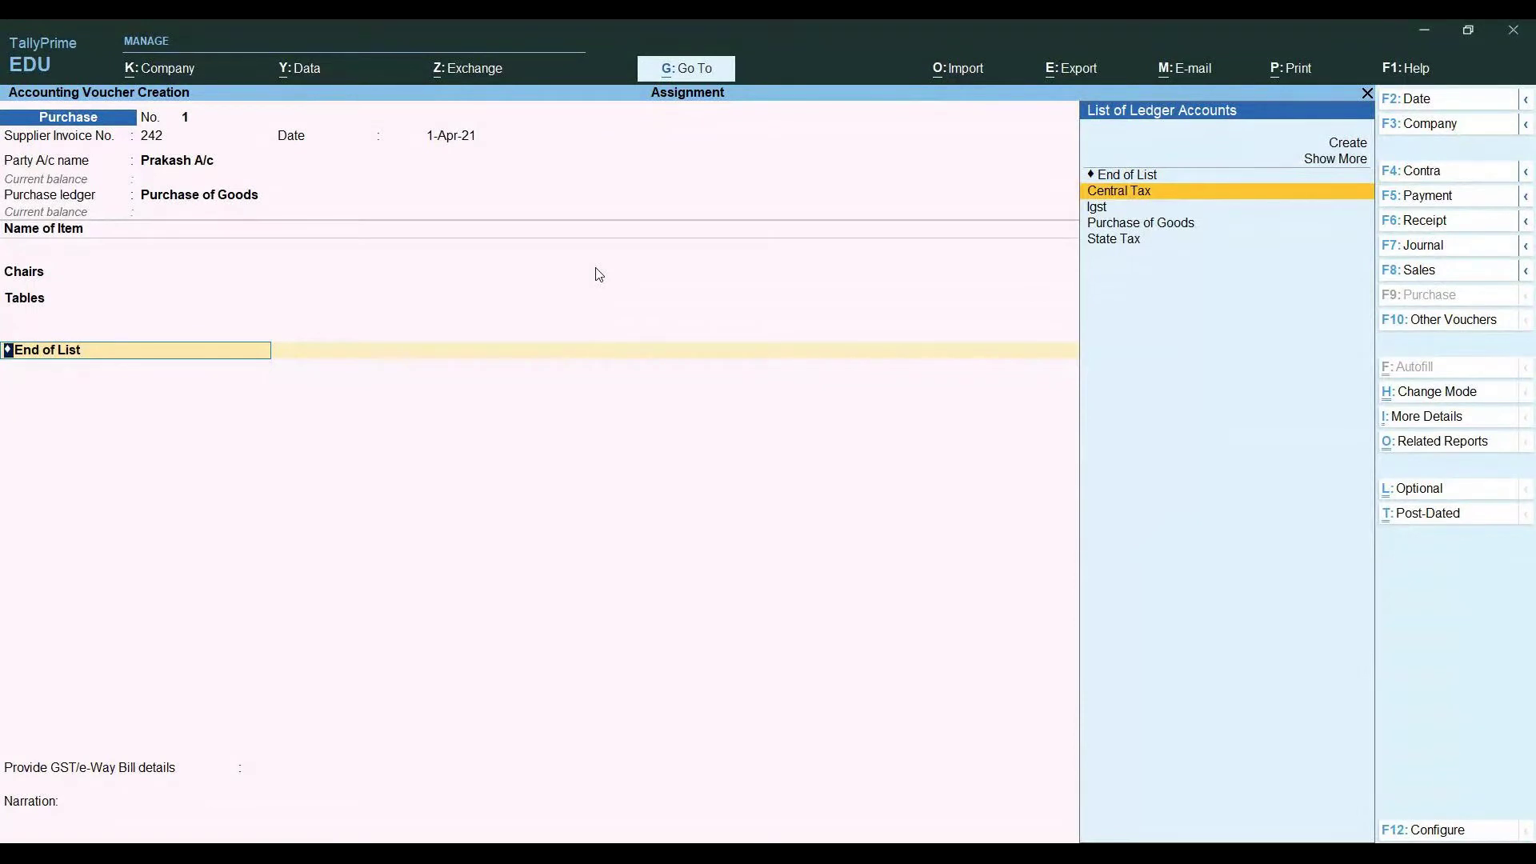
{"action": "key", "text": "Return"}
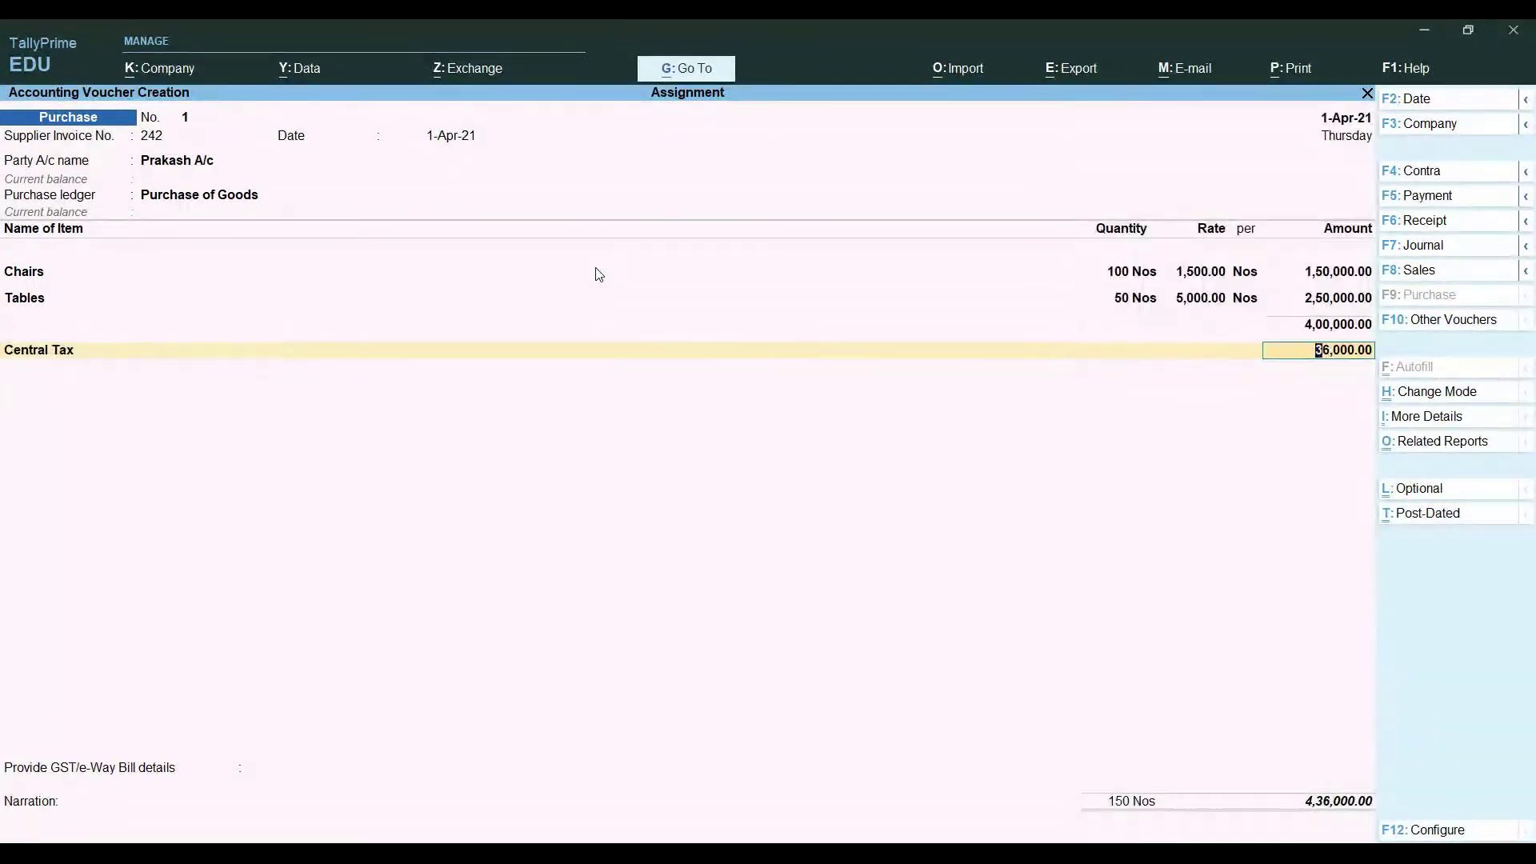
{"action": "key", "text": "Return"}
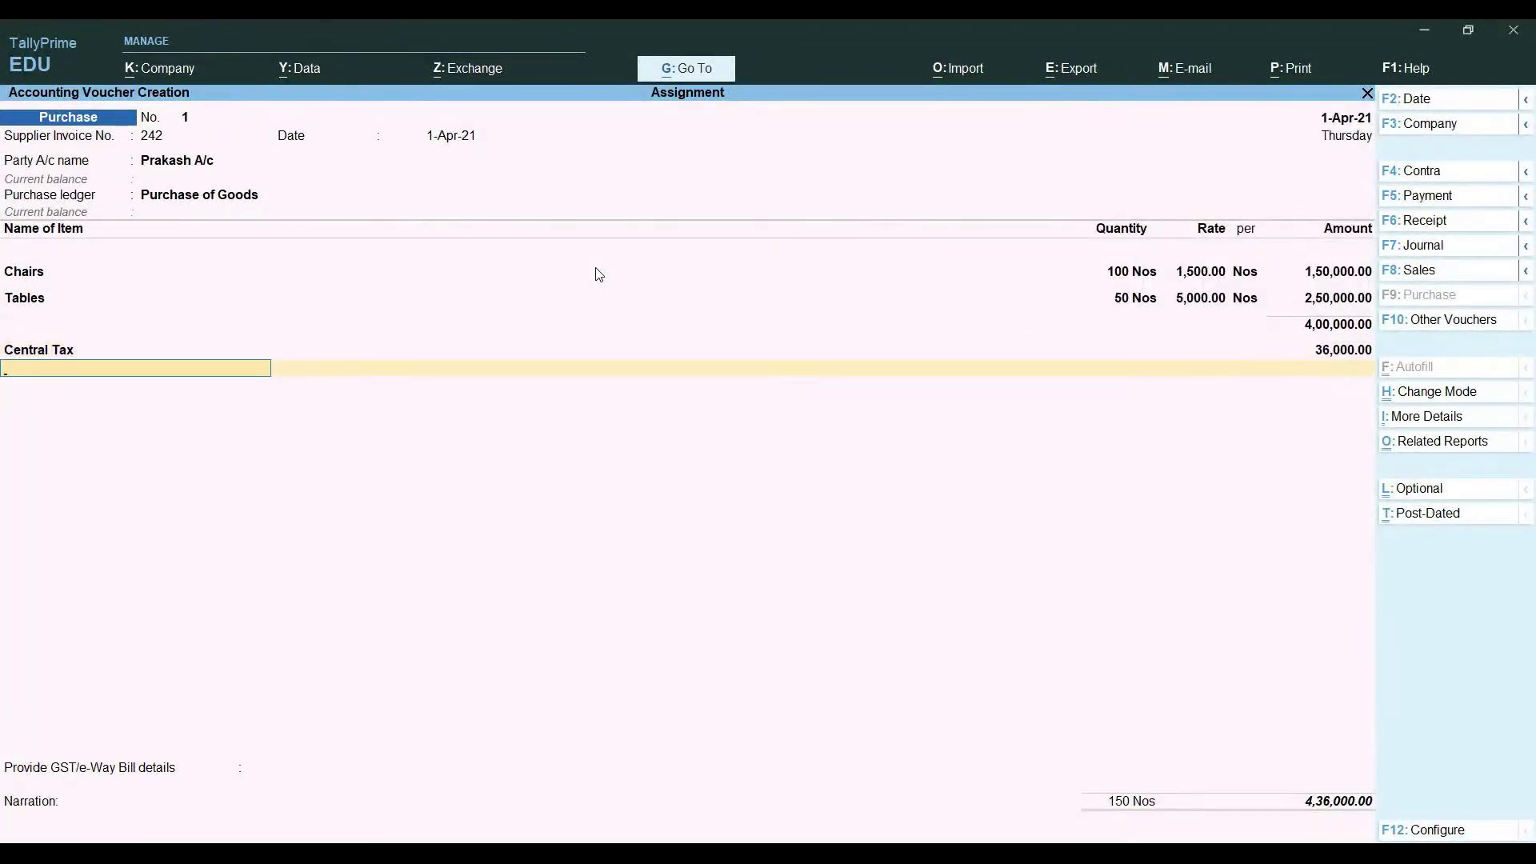
{"action": "type", "text": "s"}
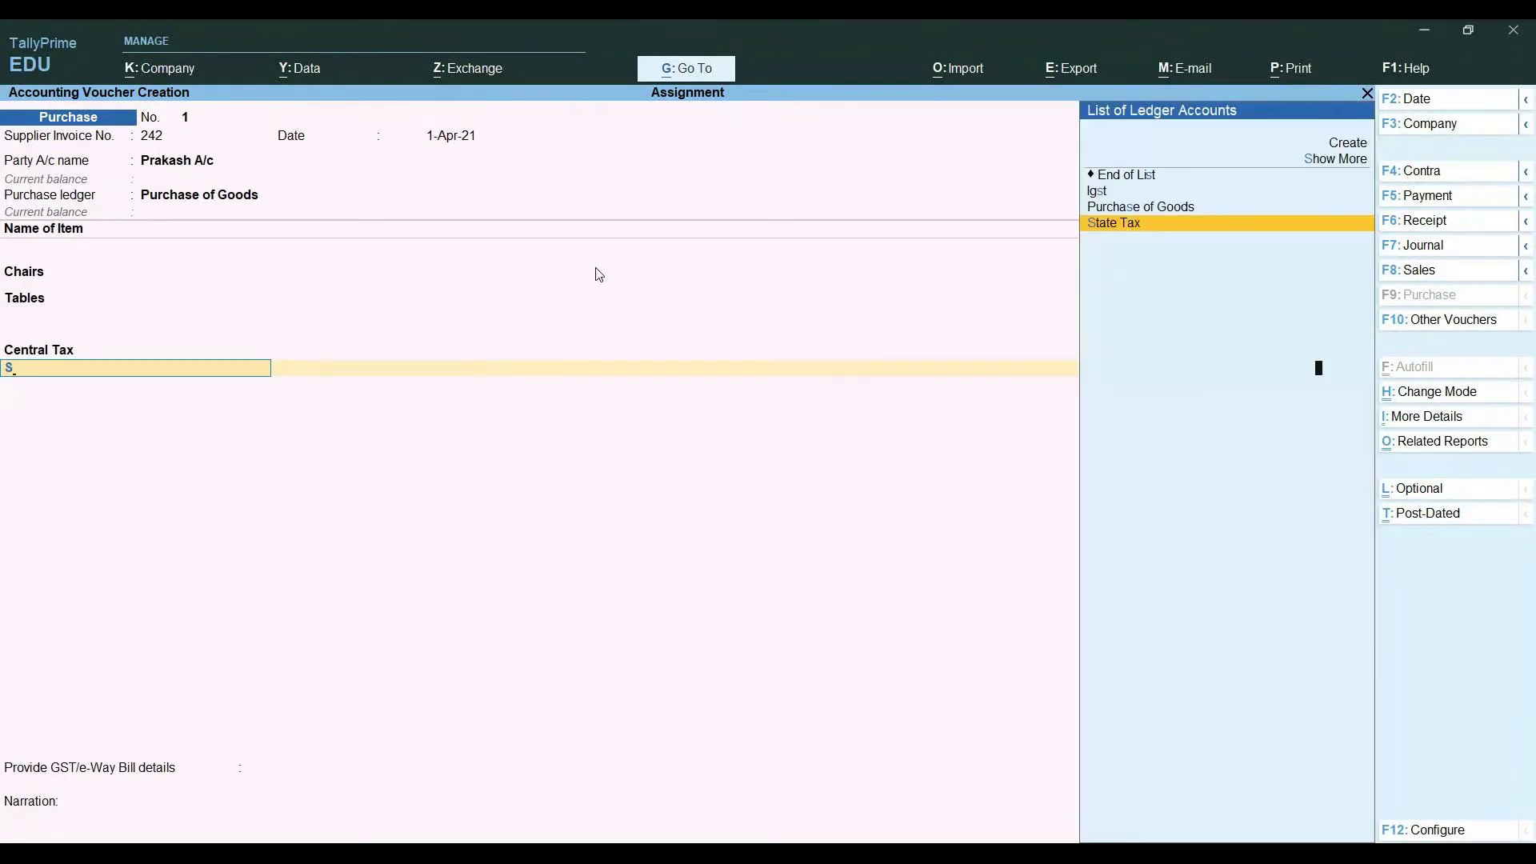
{"action": "key", "text": "Return"}
{"action": "key", "text": "Return"}
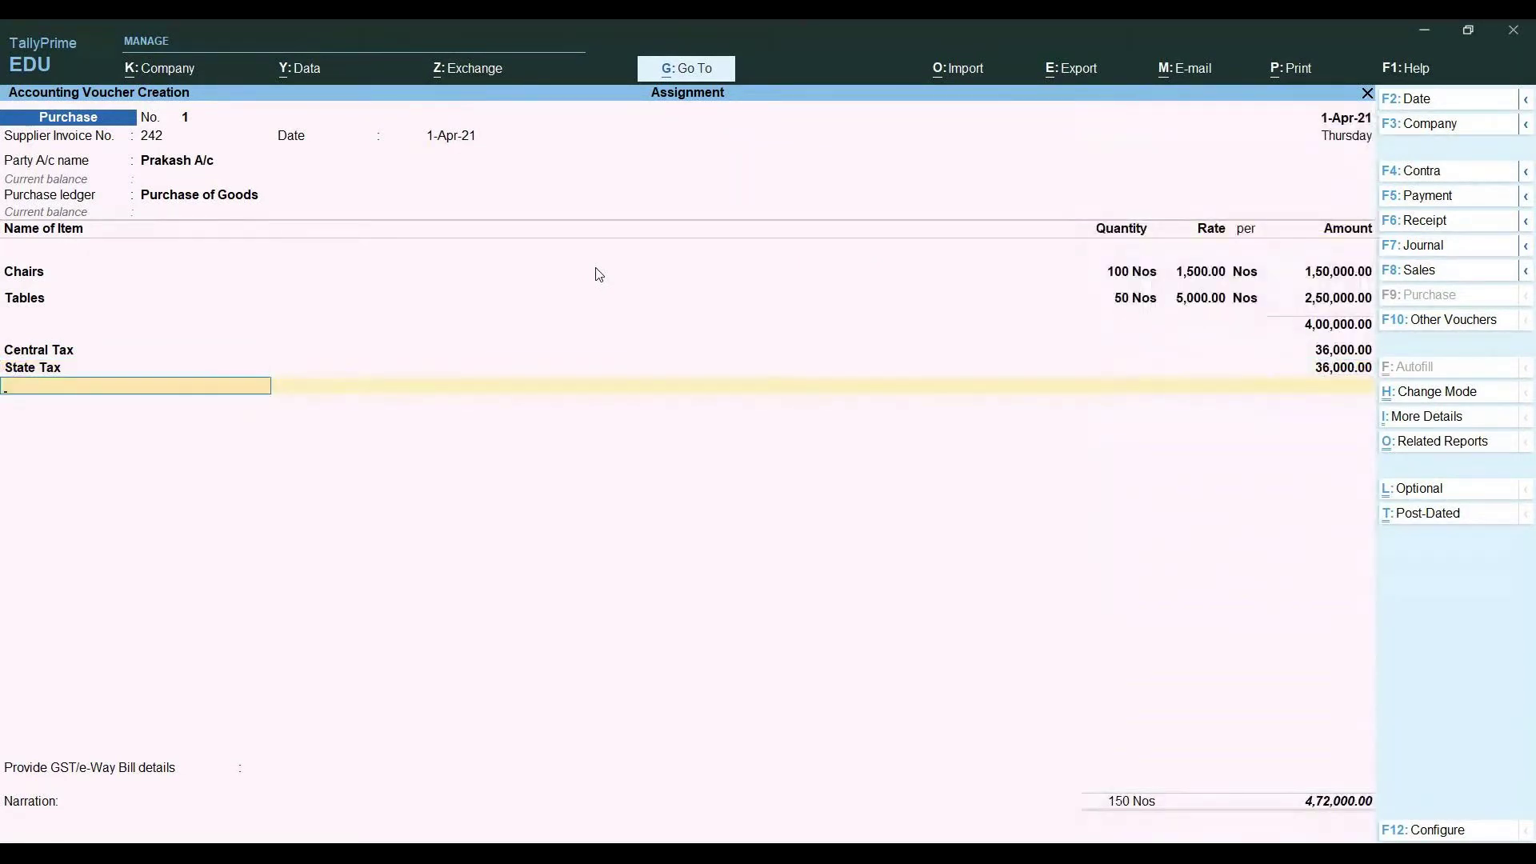
Set Provide GST/e-Way Bill details to No, leave the narration empty and save the purchase voucher.
{"action": "key", "text": "Return"}
{"action": "key", "text": "n"}
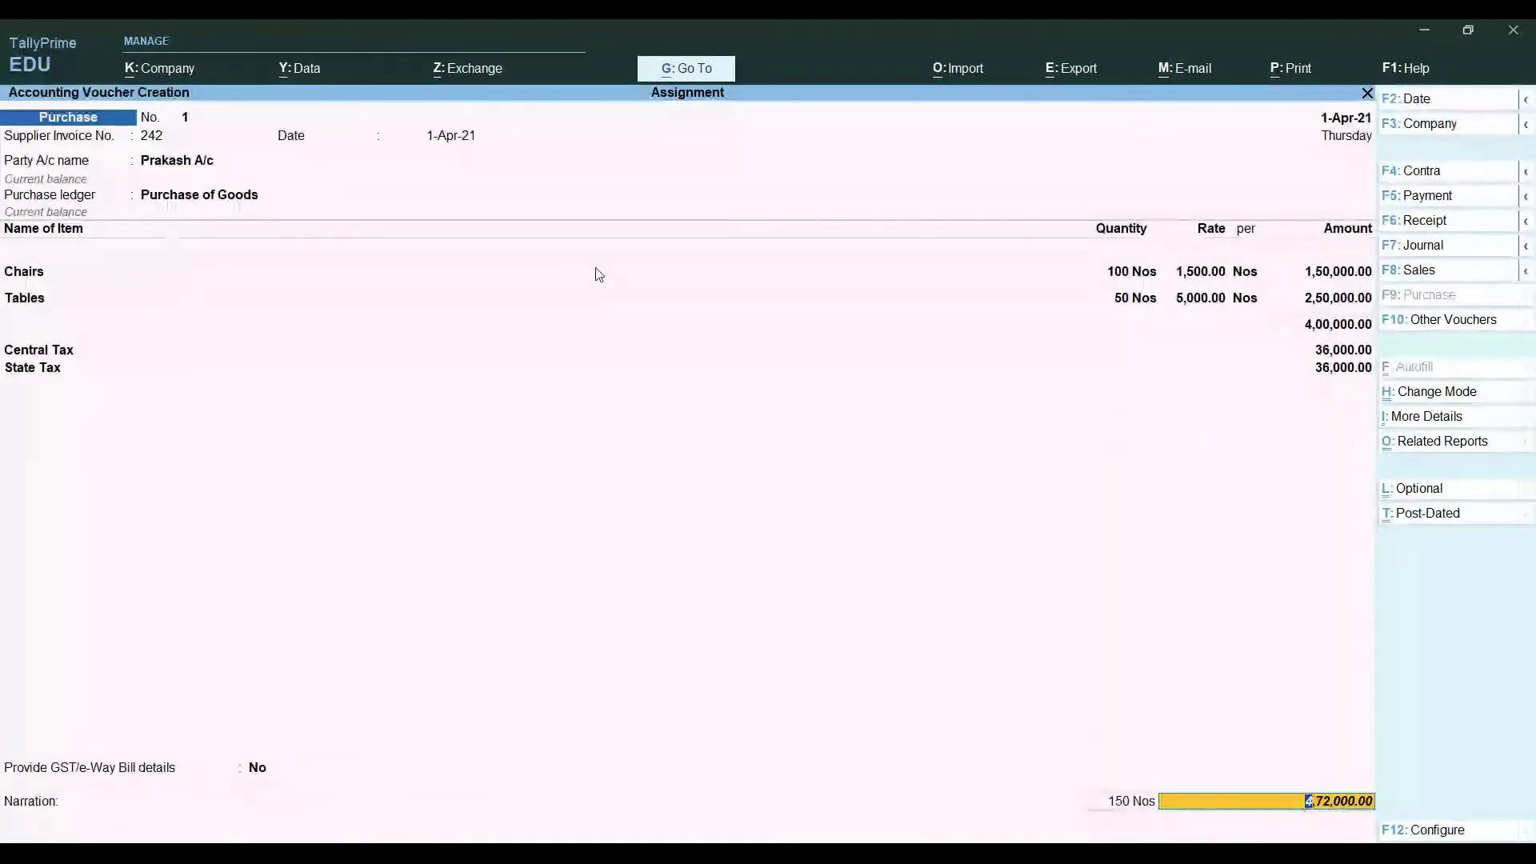
{"action": "key", "text": "Return"}
{"action": "key", "text": "Return"}
{"action": "key", "text": "Return"}
{"action": "key", "text": "Return"}
{"action": "key", "text": "Return"}
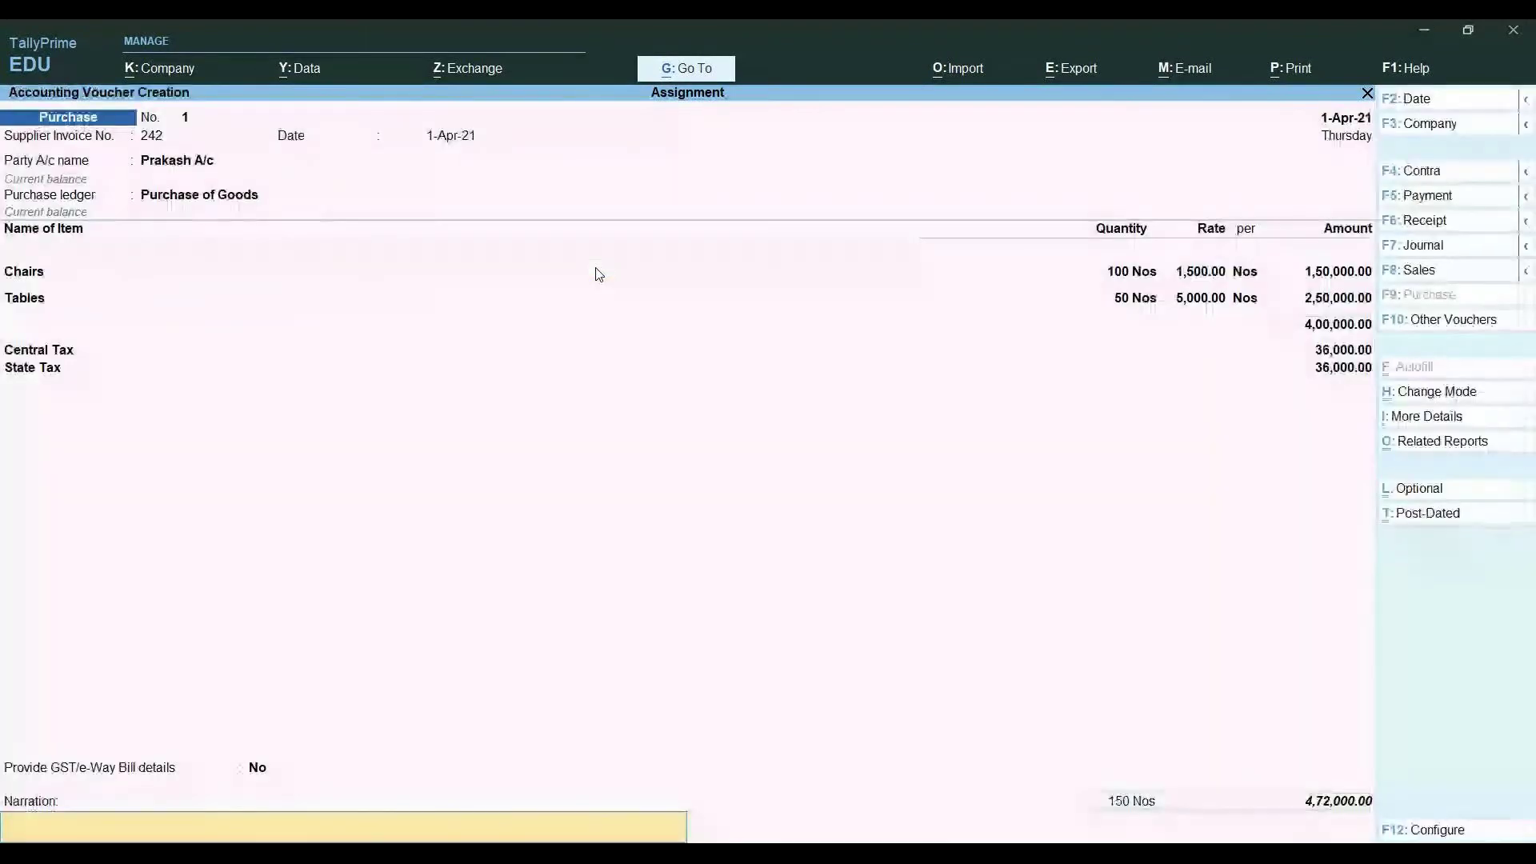
{"action": "key", "text": "Return"}
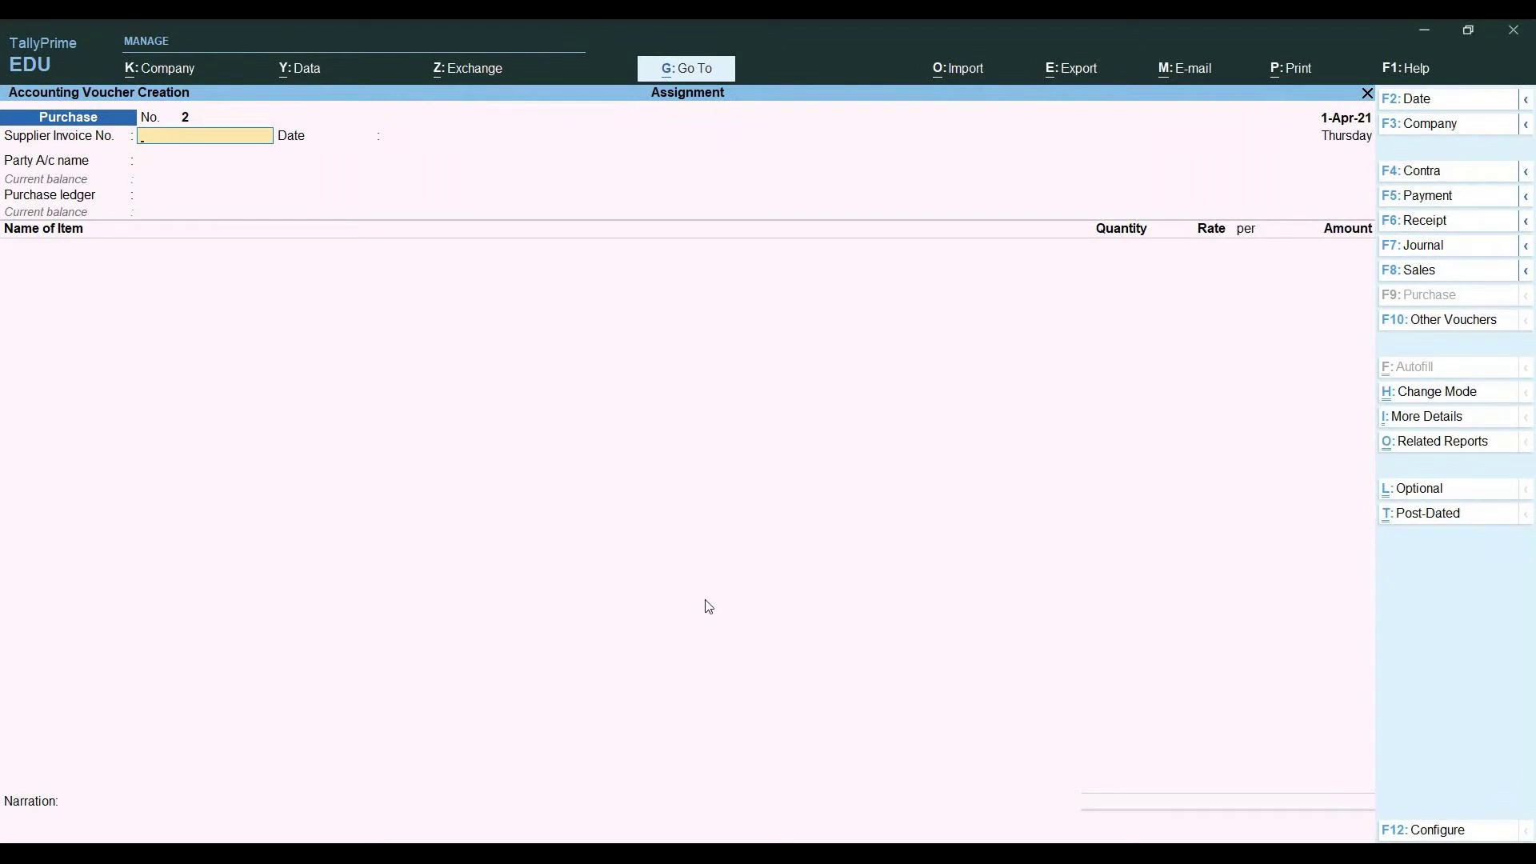
Close the new blank purchase voucher, reopen voucher entry and switch to a Payment voucher.
{"action": "left_click", "coordinate": [1365, 93]}
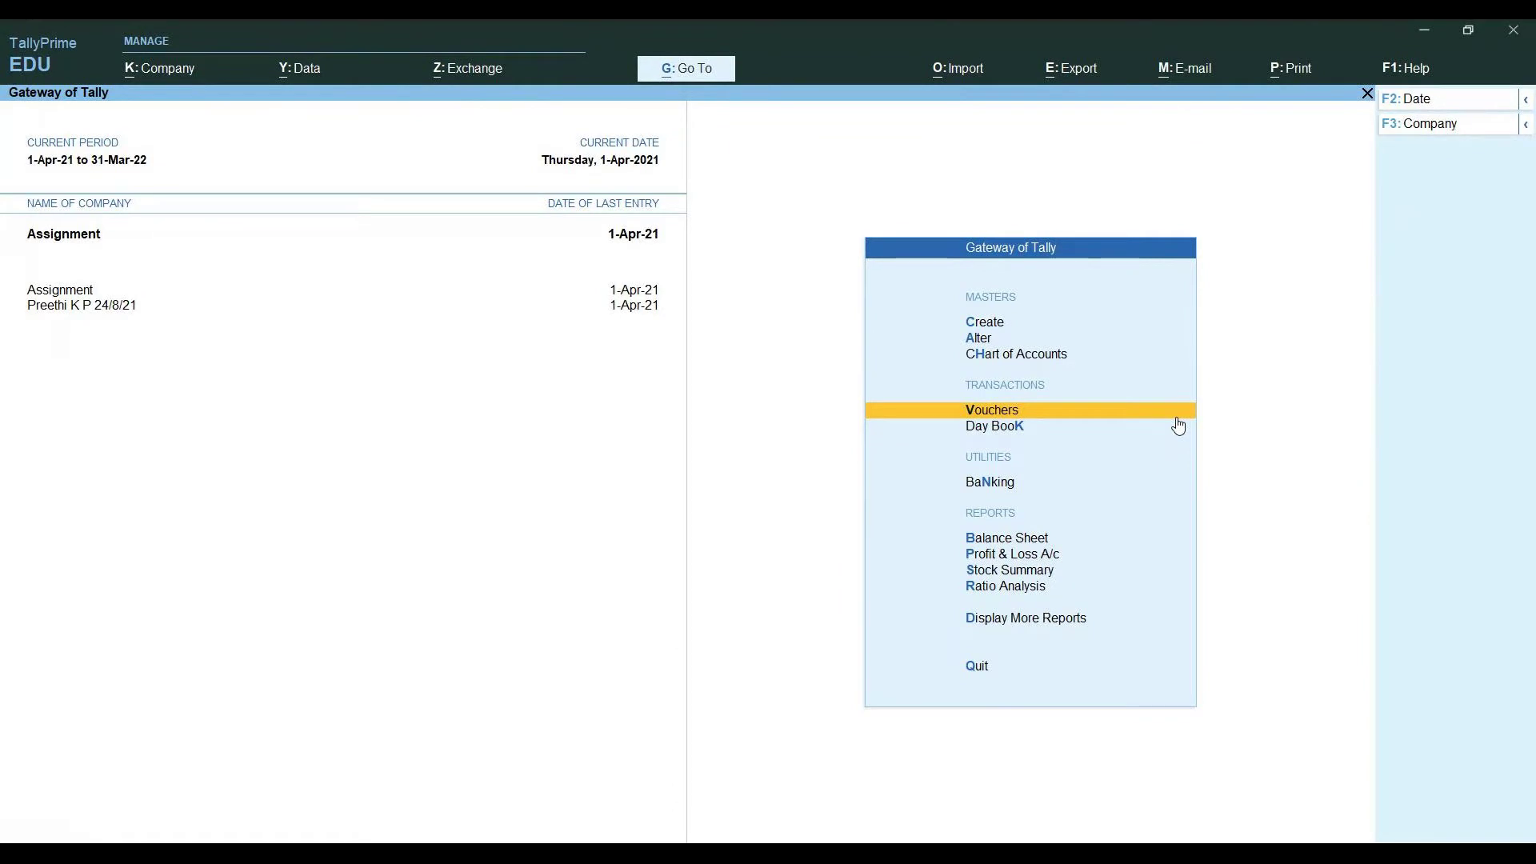
{"action": "left_click", "coordinate": [1178, 417]}
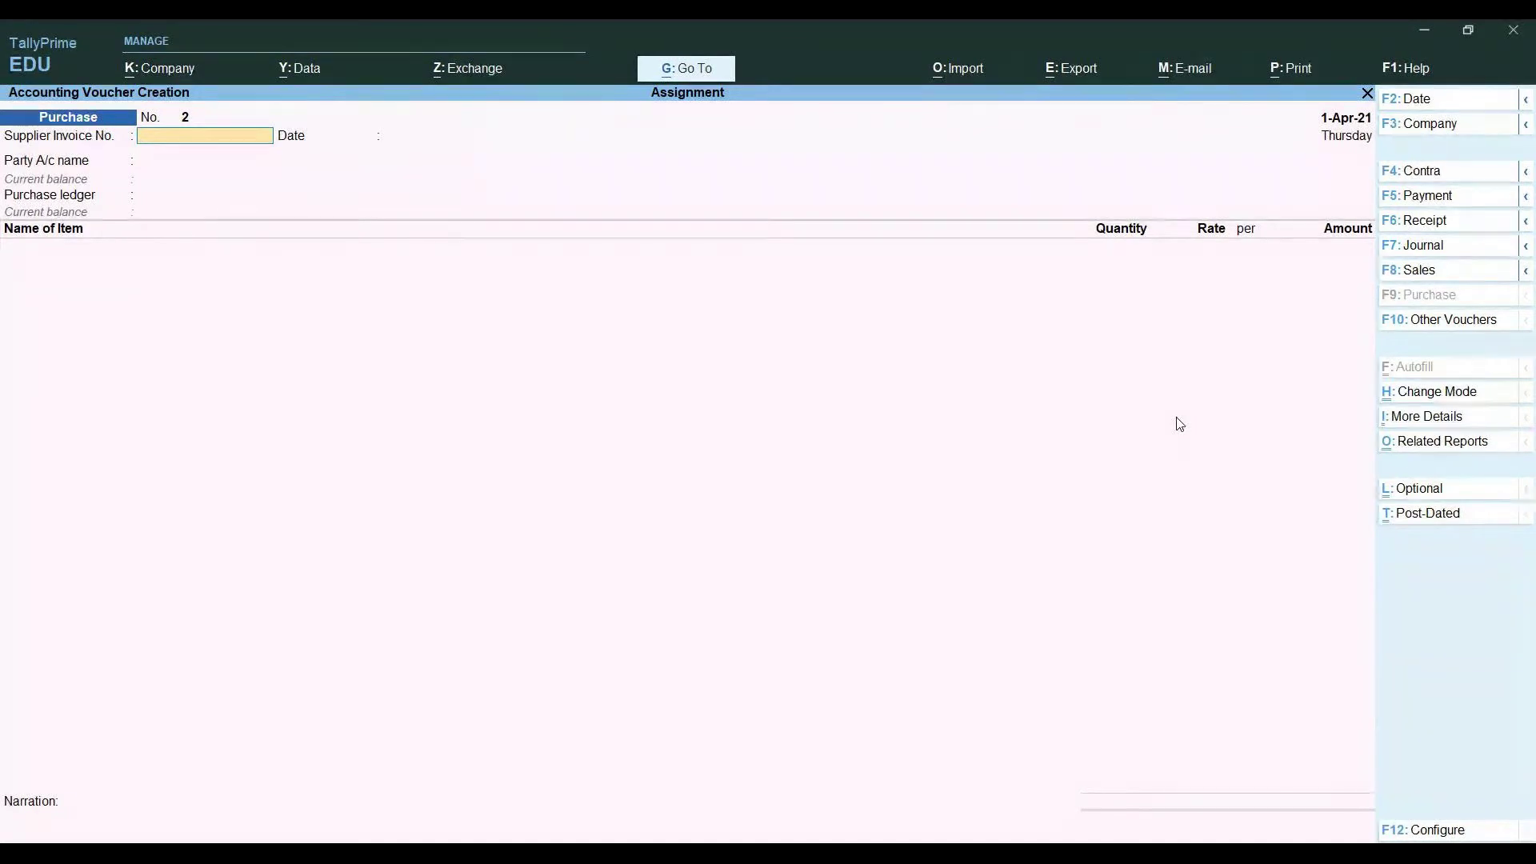
{"action": "key", "text": "F5"}
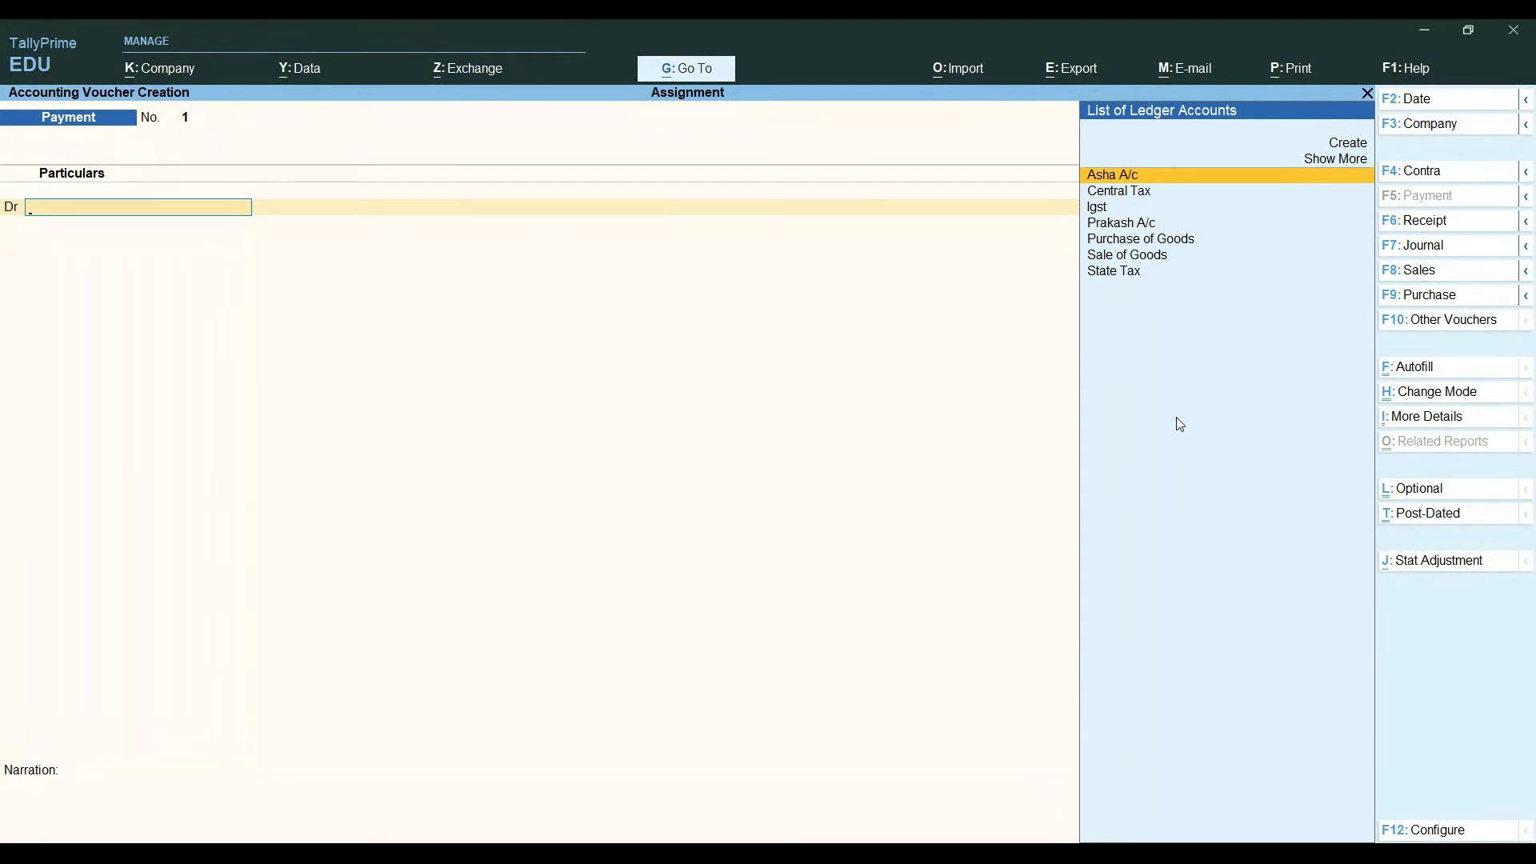
{"action": "key", "text": "Up"}
{"action": "key", "text": "Up"}
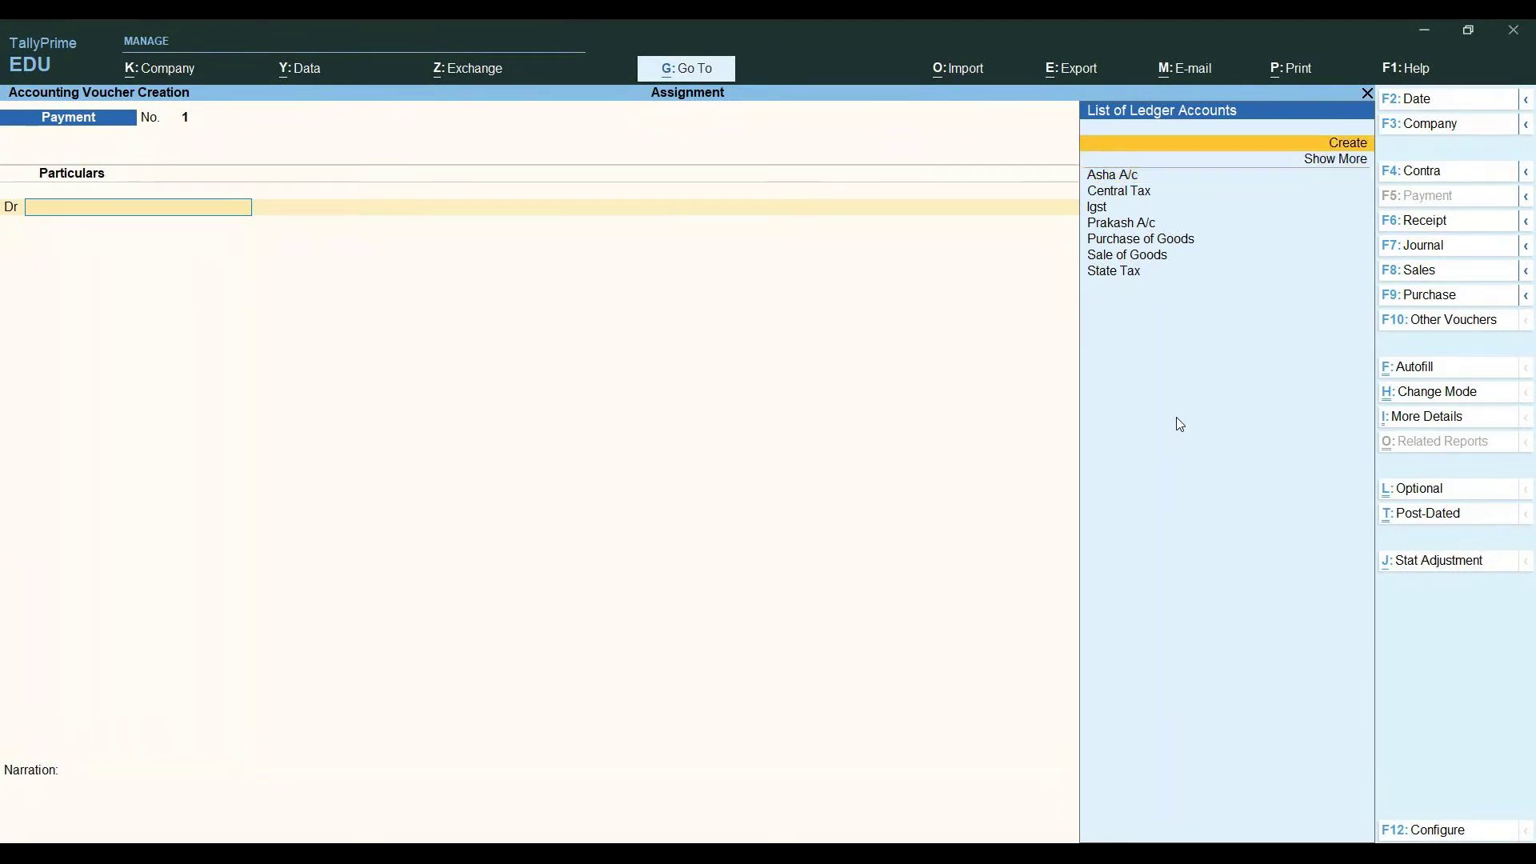
{"action": "key", "text": "Return"}
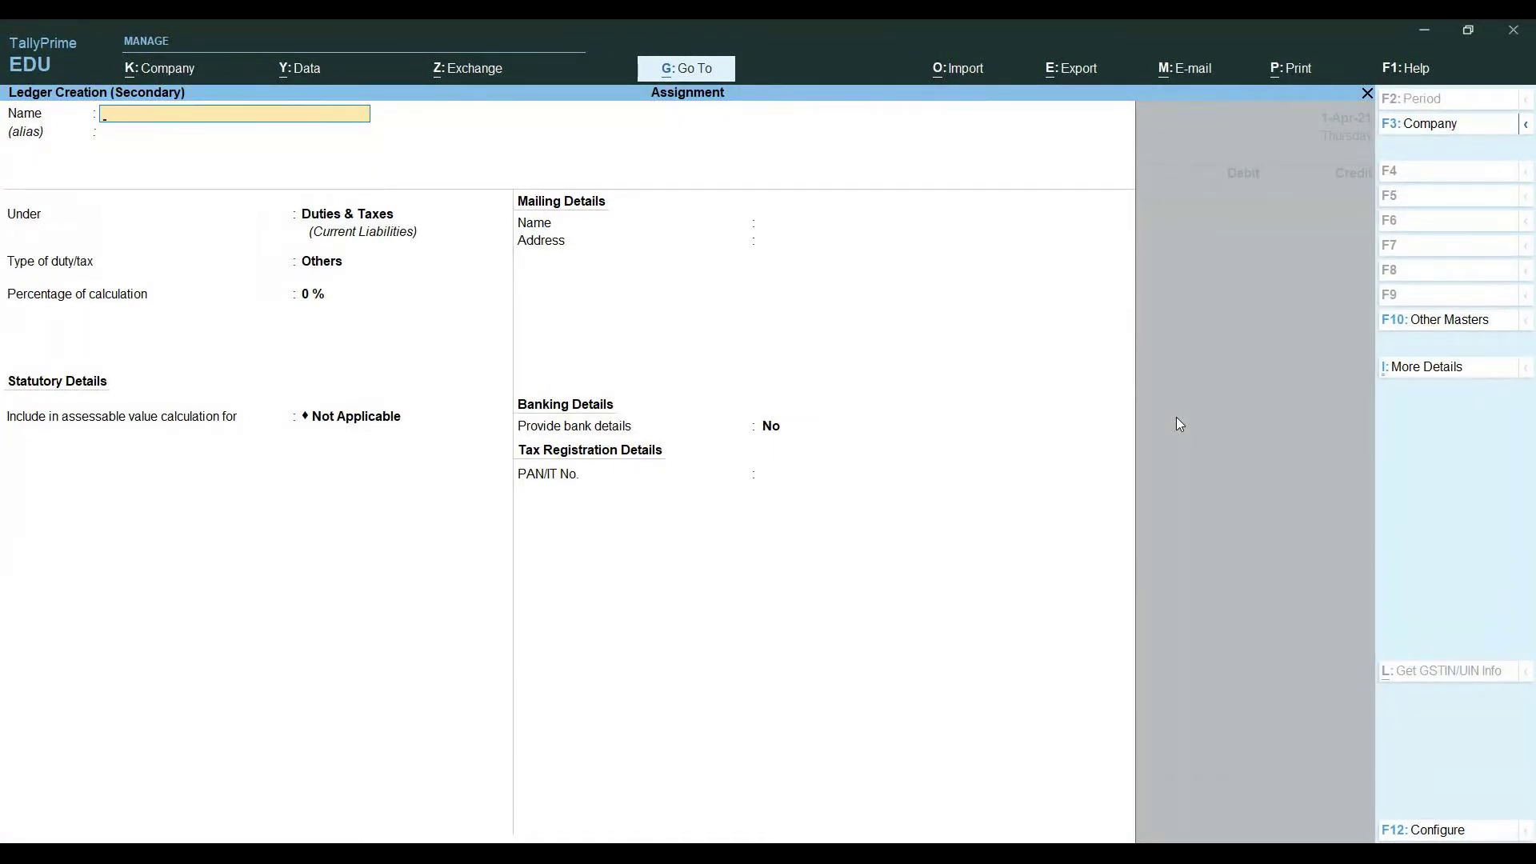
{"action": "type", "text": "Cash"}
{"action": "key", "text": "Return"}
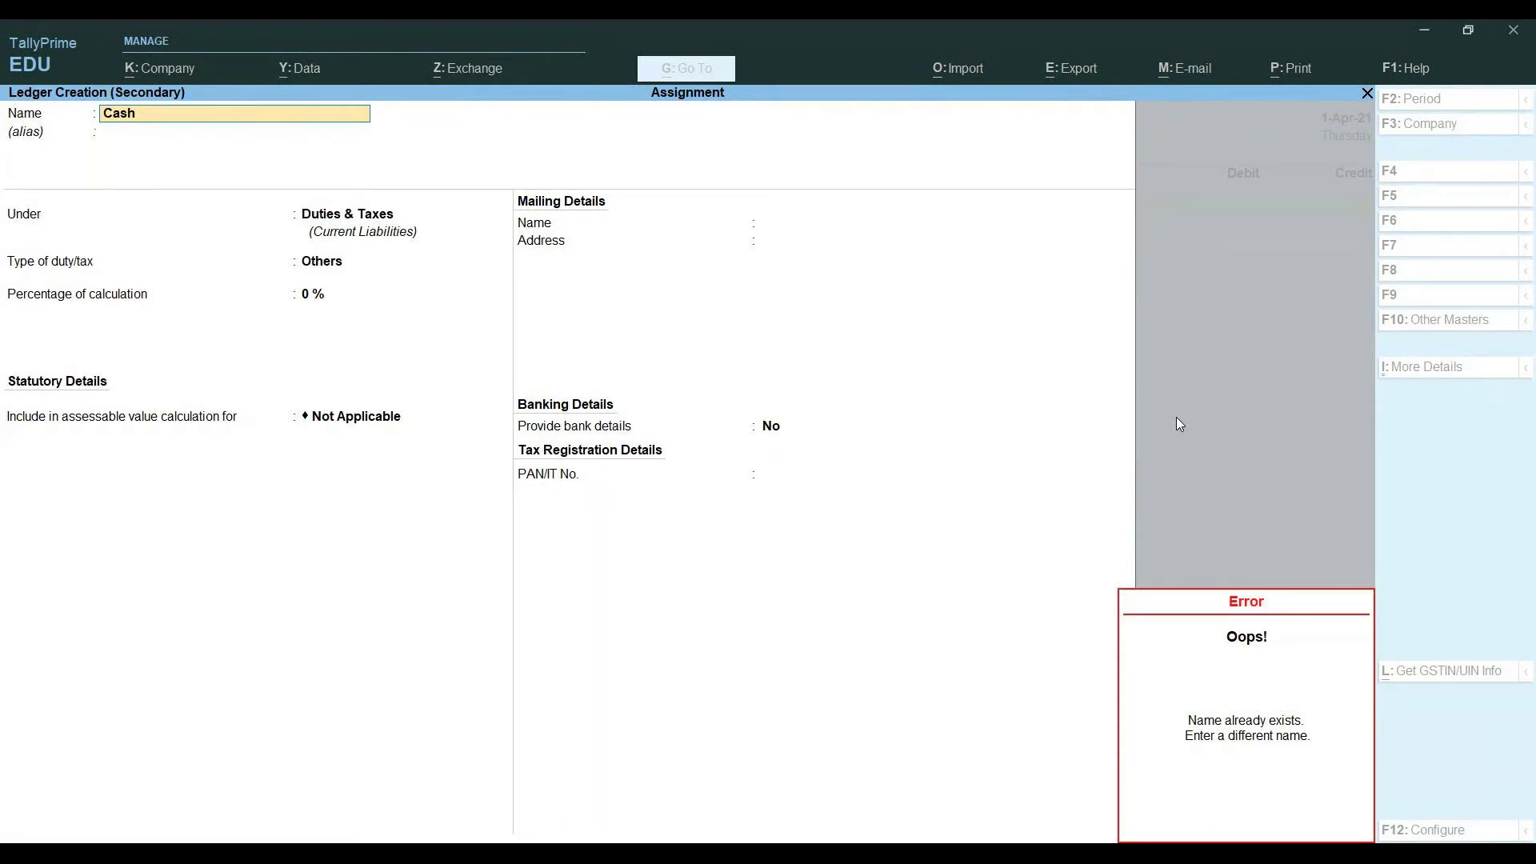
{"action": "key", "text": "Escape"}
{"action": "key", "text": "Escape"}
{"action": "key", "text": "Escape"}
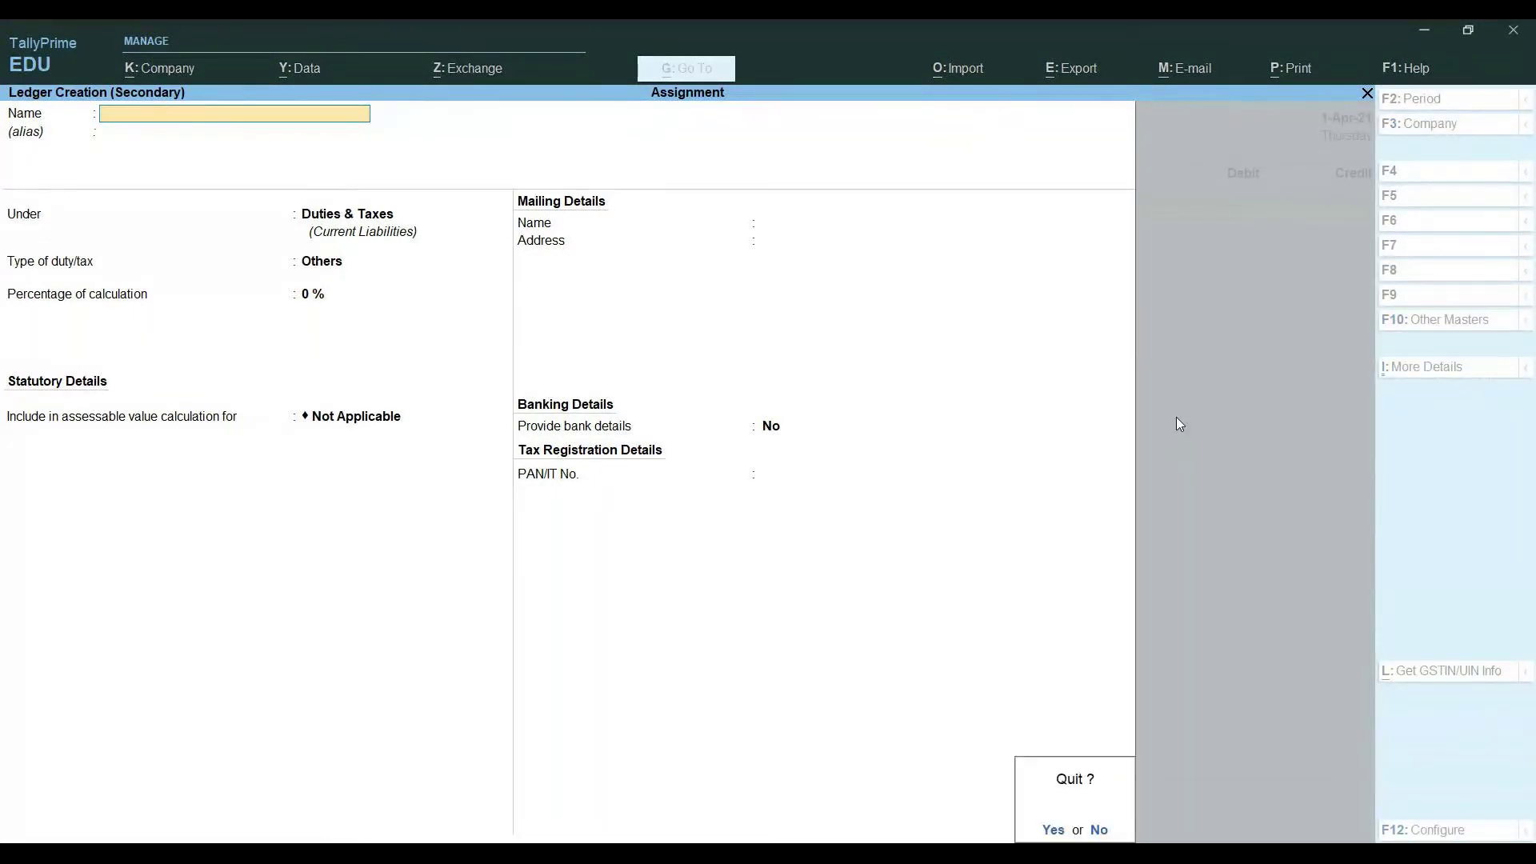
{"action": "key", "text": "Return"}
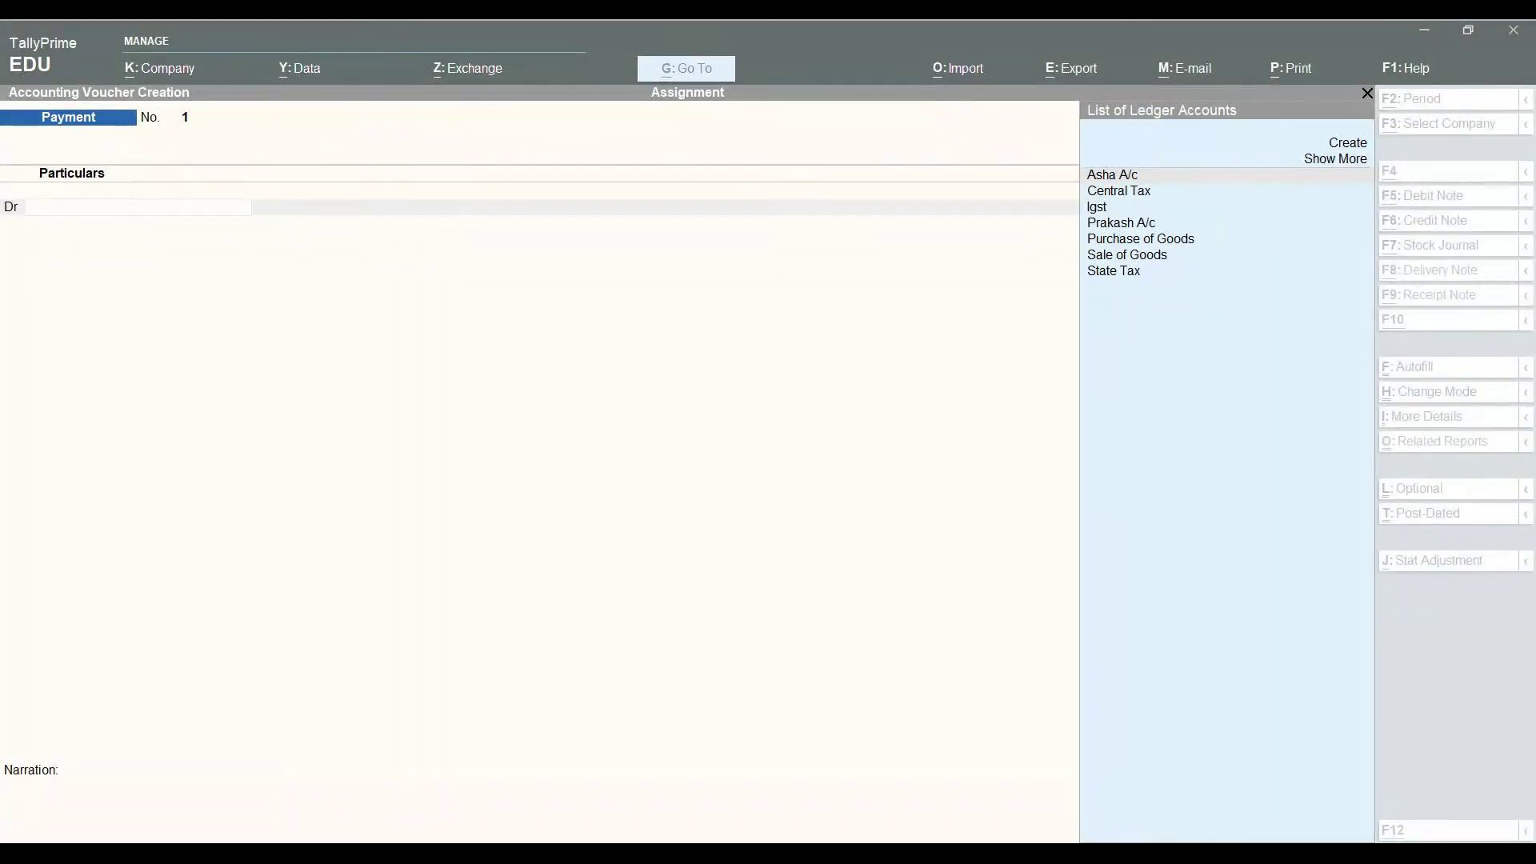
Debit the supplier's ledger account in the payment voucher with an amount of 20,000.
{"action": "left_click", "coordinate": [572, 803]}
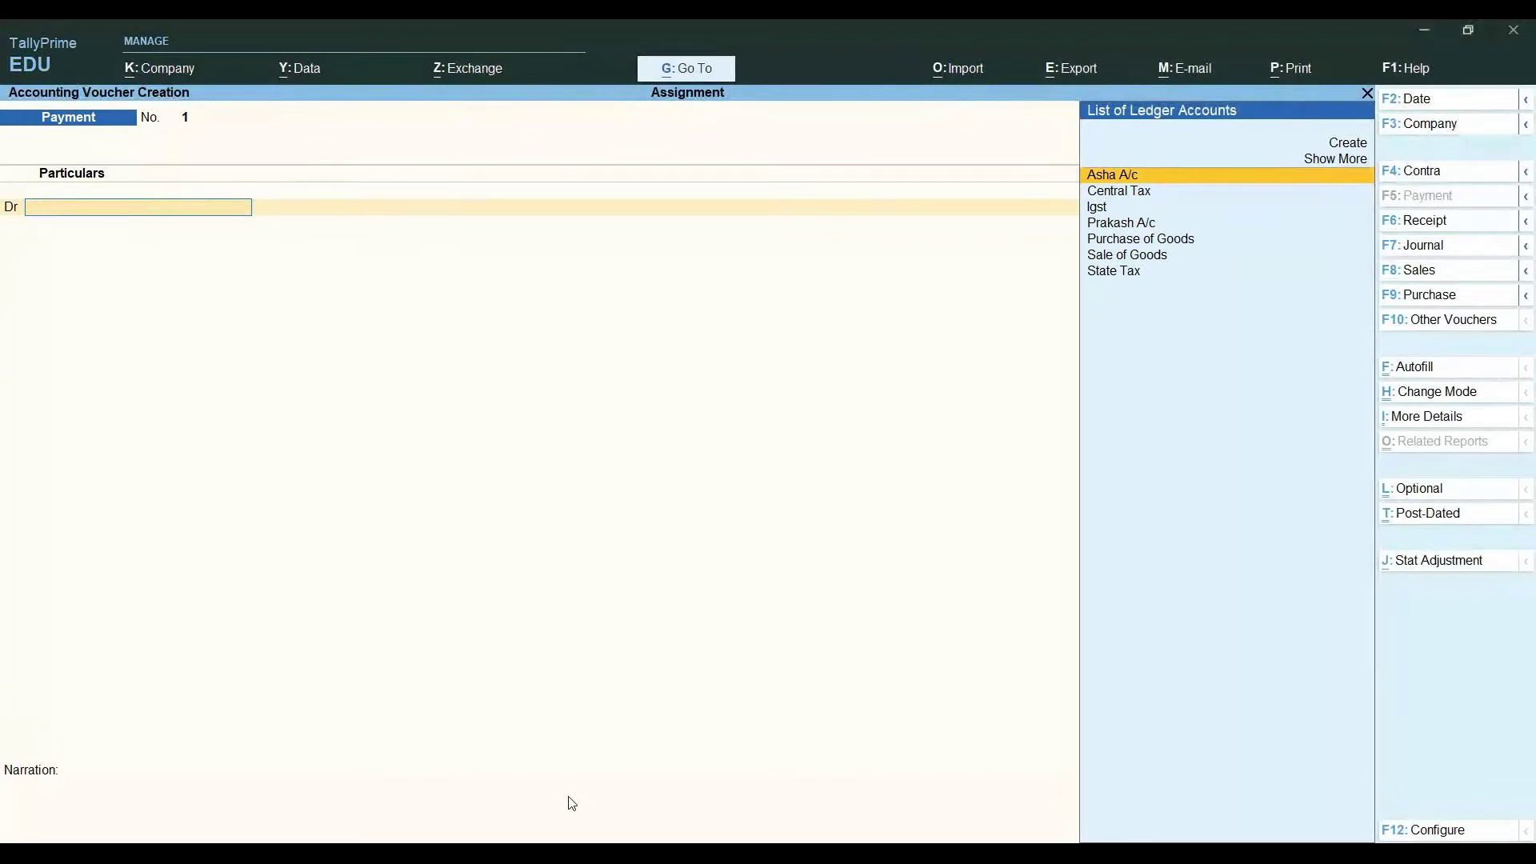
{"action": "key", "text": "Down"}
{"action": "key", "text": "Down"}
{"action": "key", "text": "Down"}
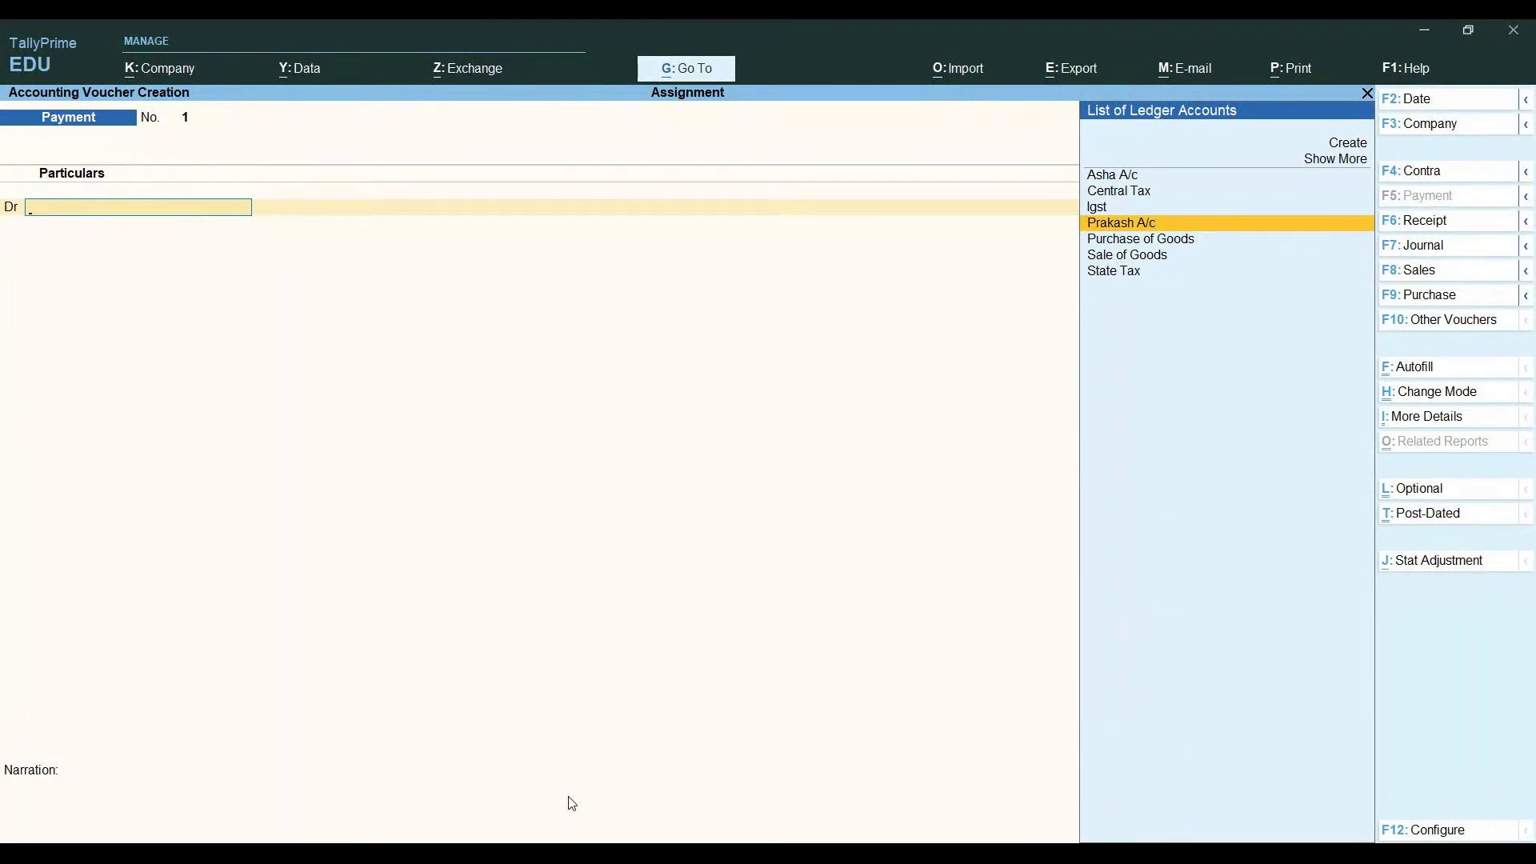
{"action": "key", "text": "Return"}
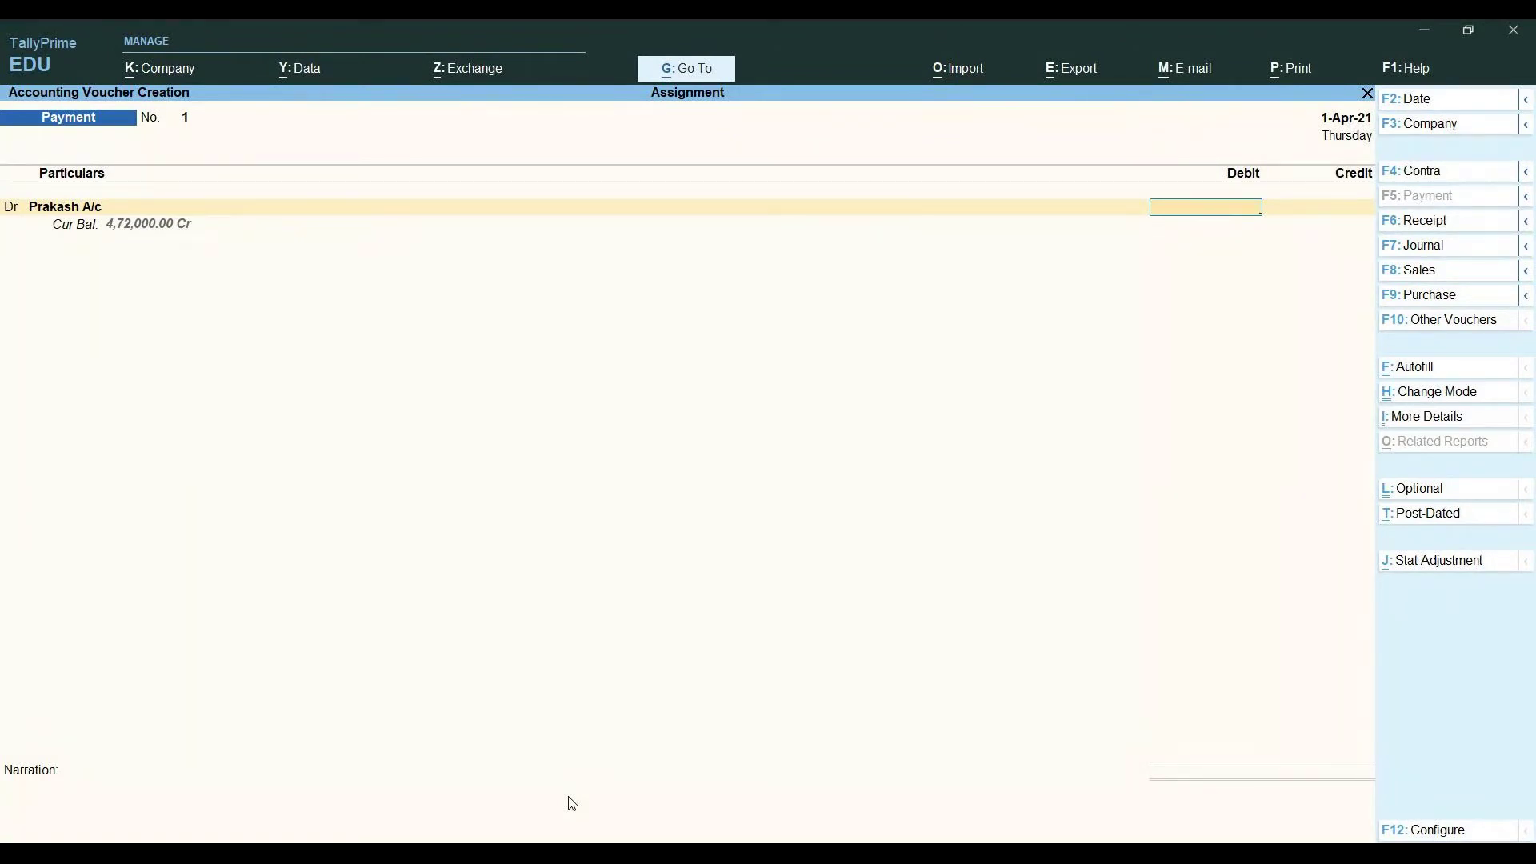
{"action": "type", "text": "20000"}
{"action": "key", "text": "Return"}
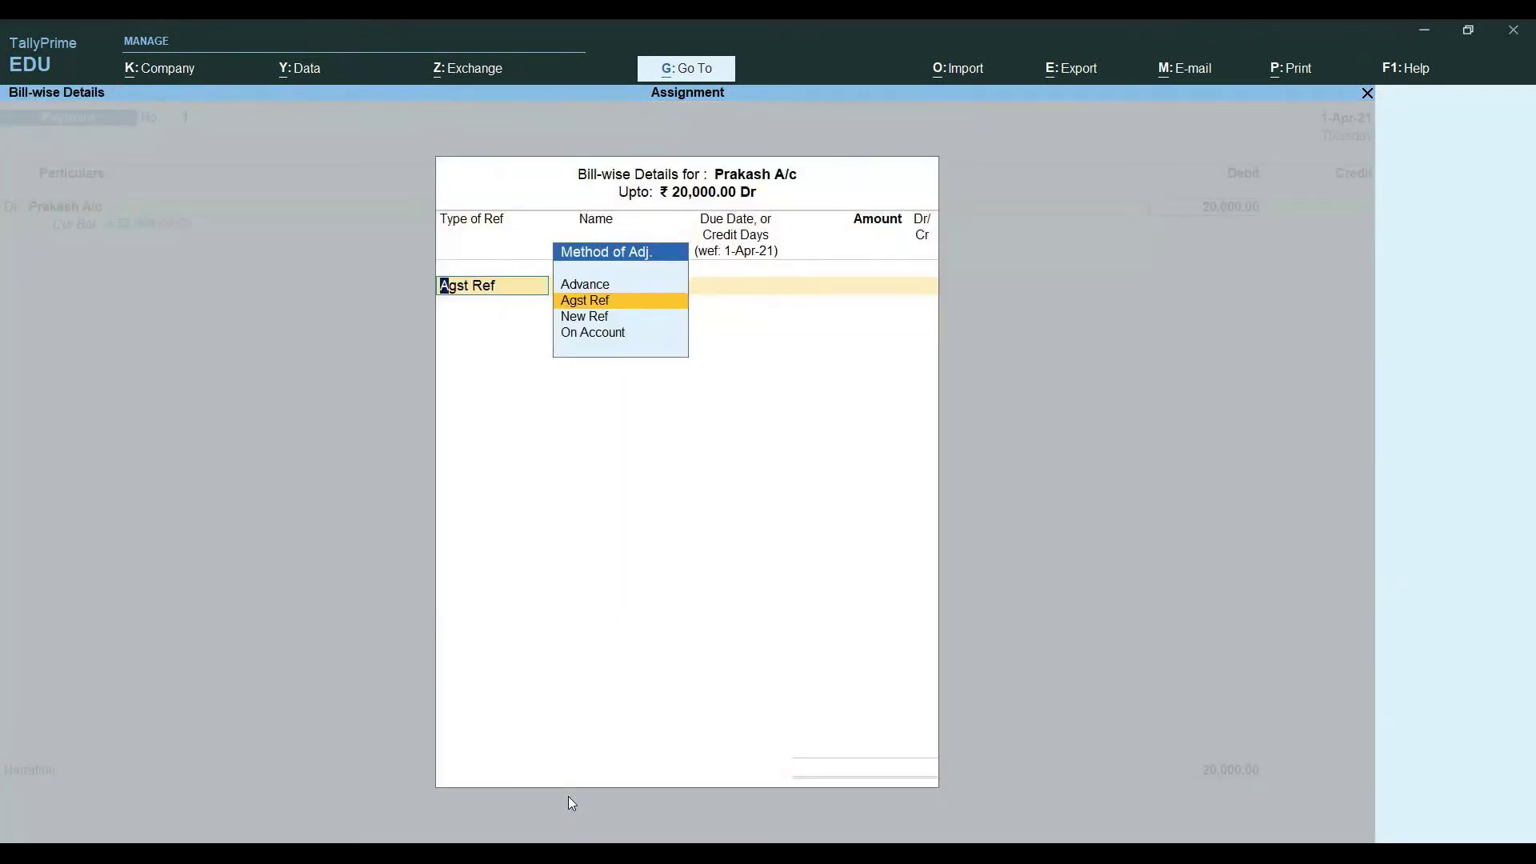
Allocate the full 20,000 debit as Agst Ref against the supplier's pending purchase bill.
{"action": "key", "text": "Return"}
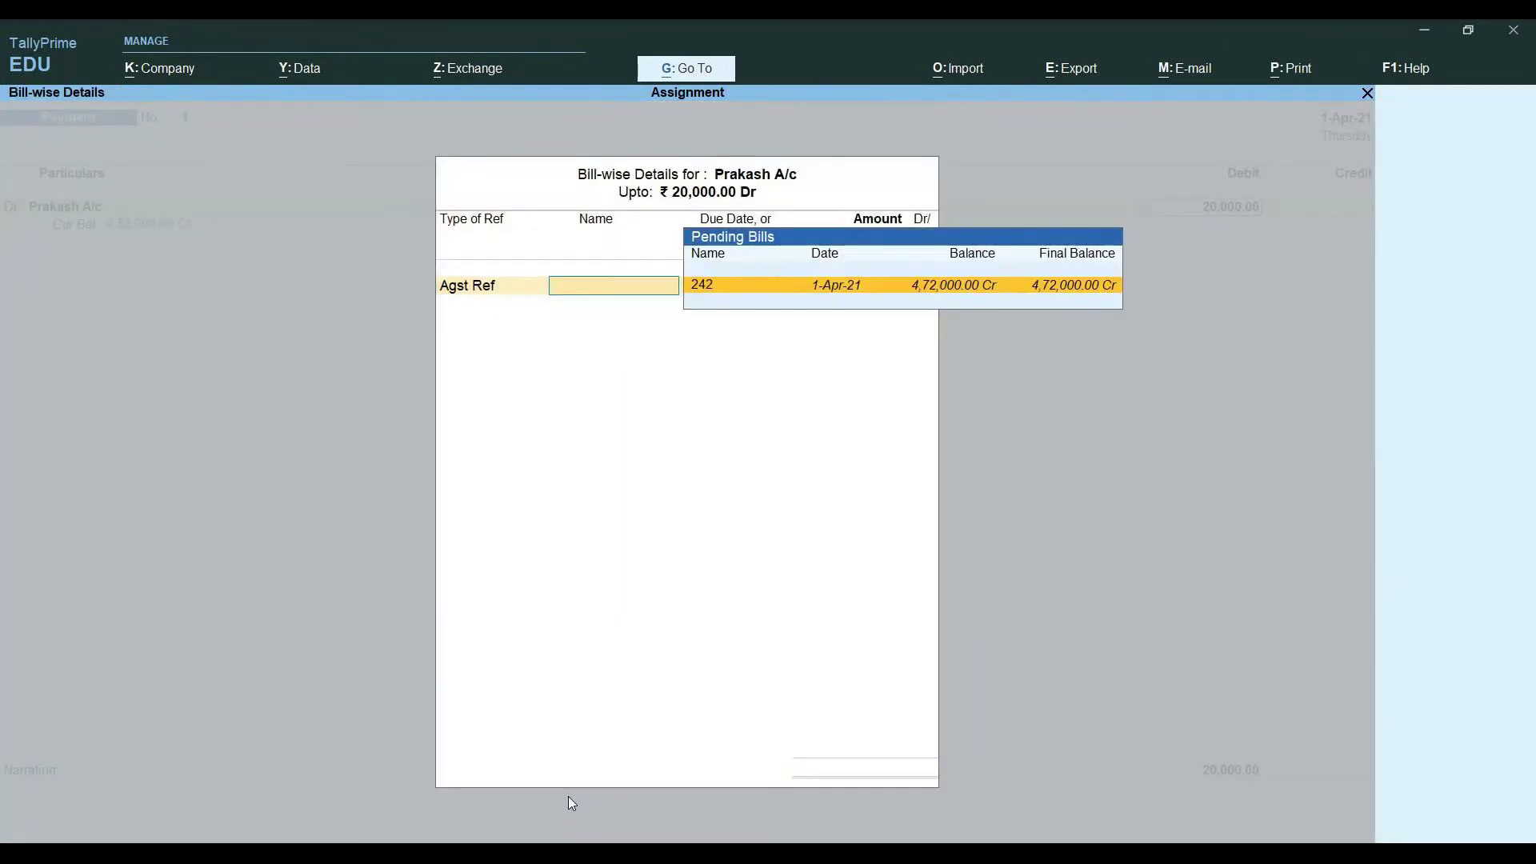
{"action": "key", "text": "Return"}
{"action": "key", "text": "Return"}
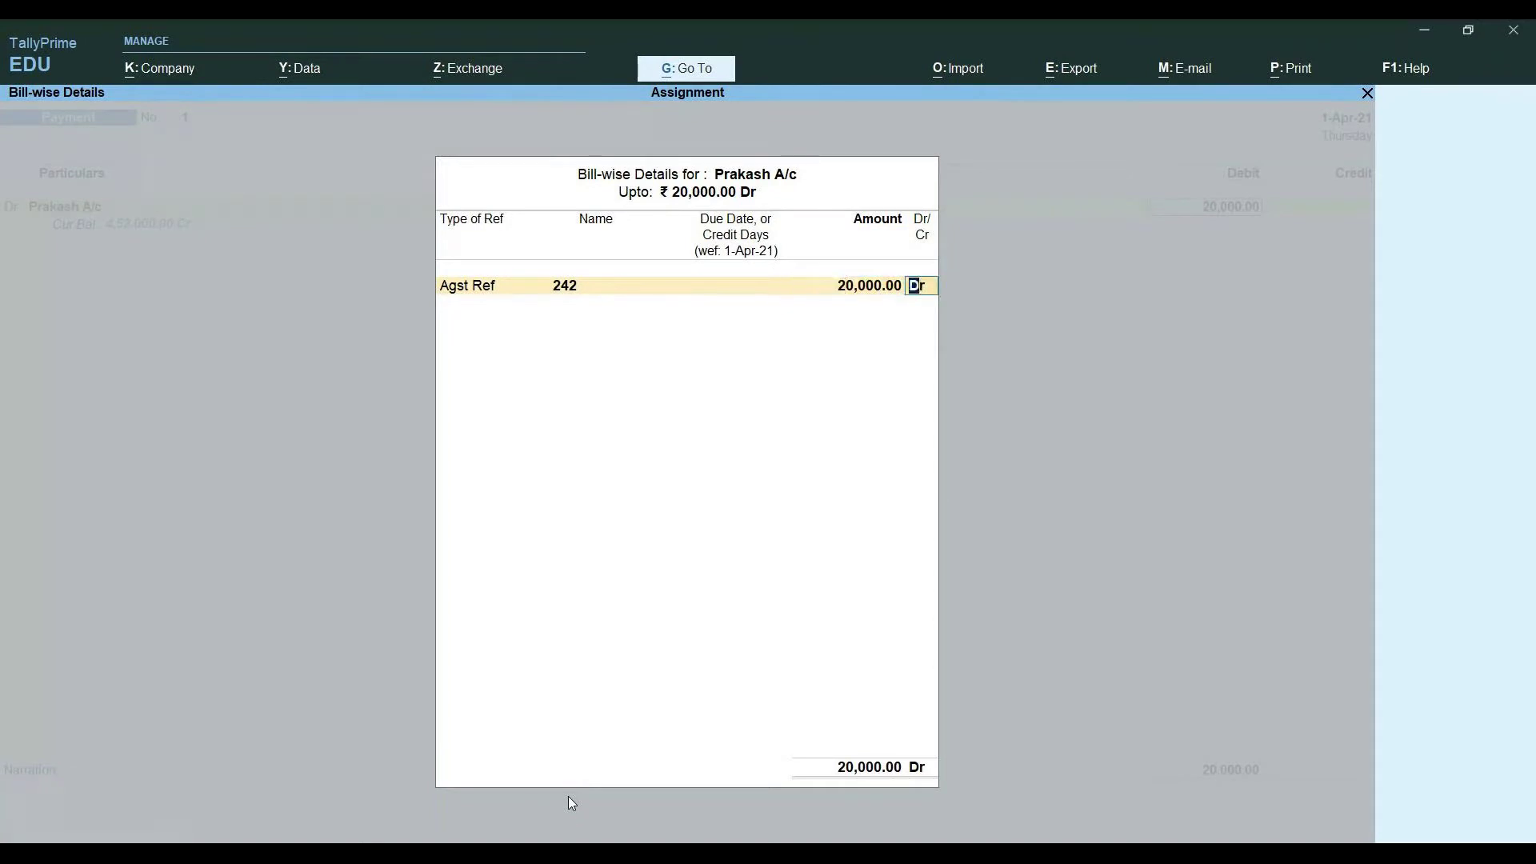
{"action": "key", "text": "Return"}
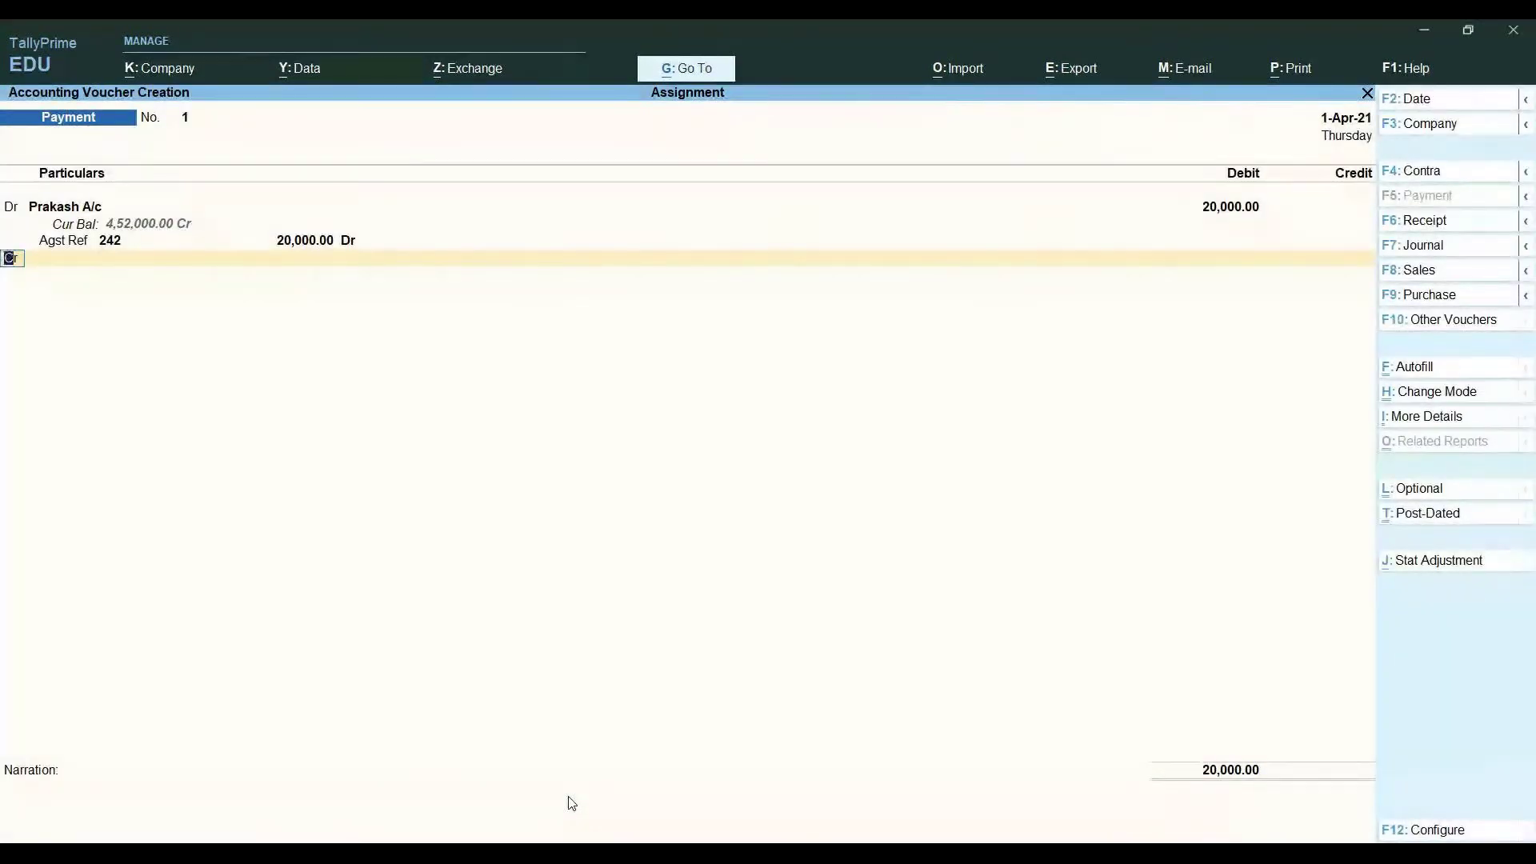
Credit the Cash ledger with 10,000 in the payment voucher, continuing past the negative cash warning.
{"action": "key", "text": "Return"}
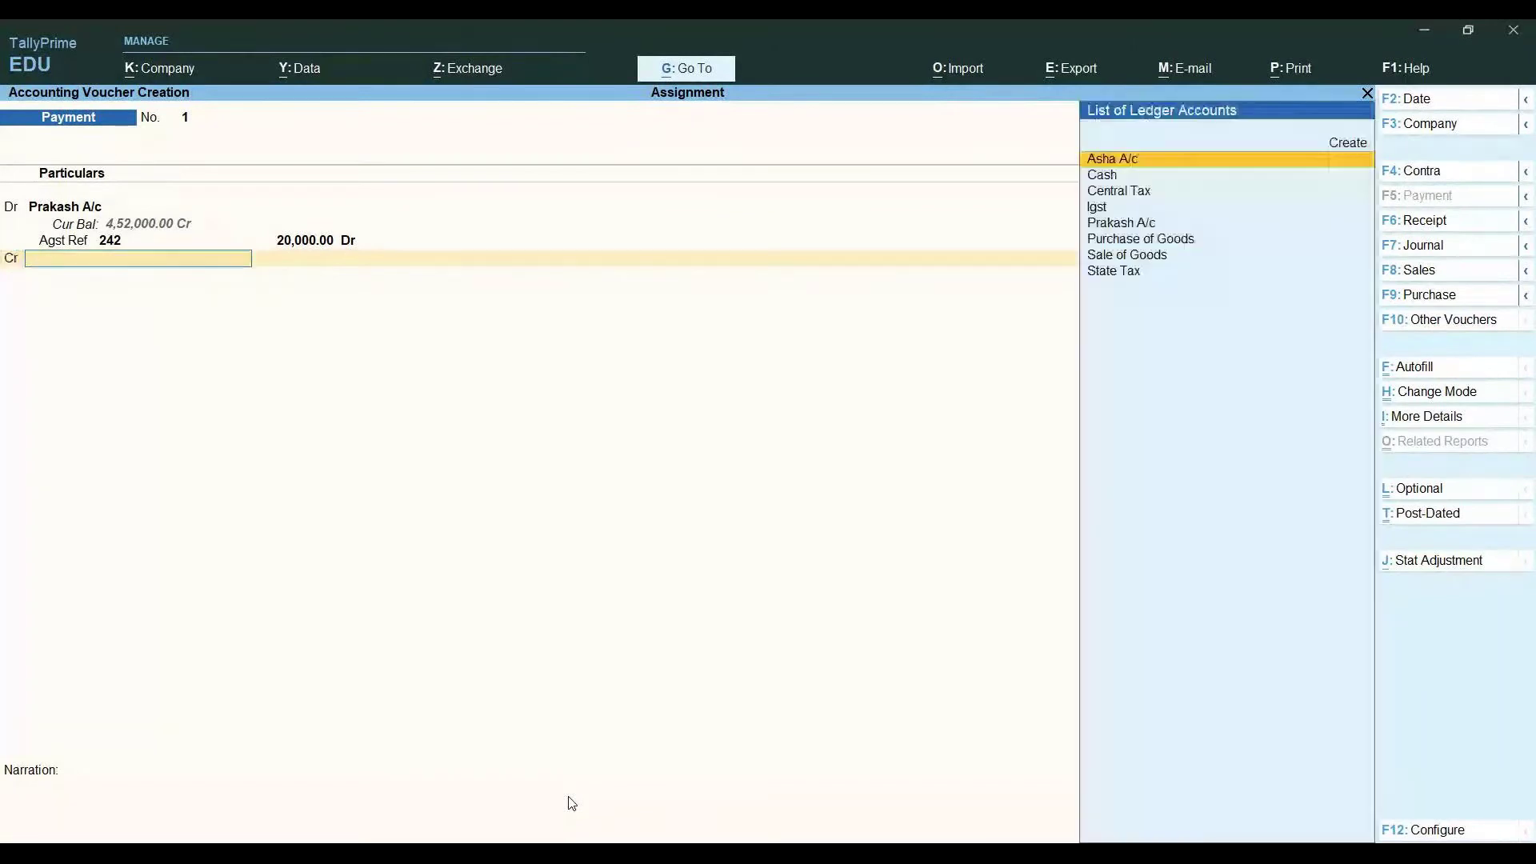
{"action": "key", "text": "Down"}
{"action": "key", "text": "Return"}
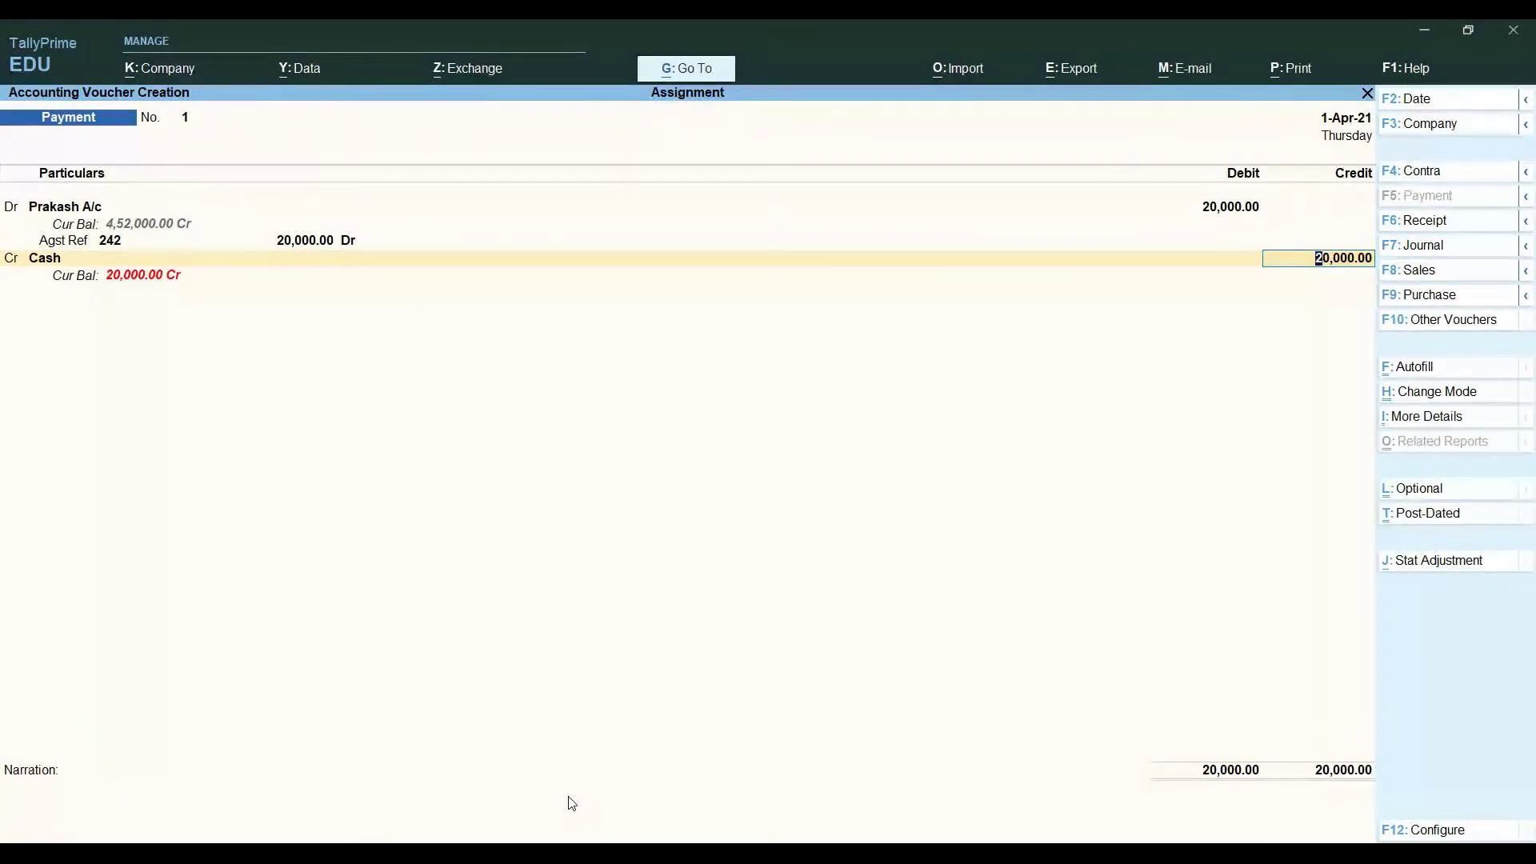
{"action": "type", "text": "10000"}
{"action": "key", "text": "Return"}
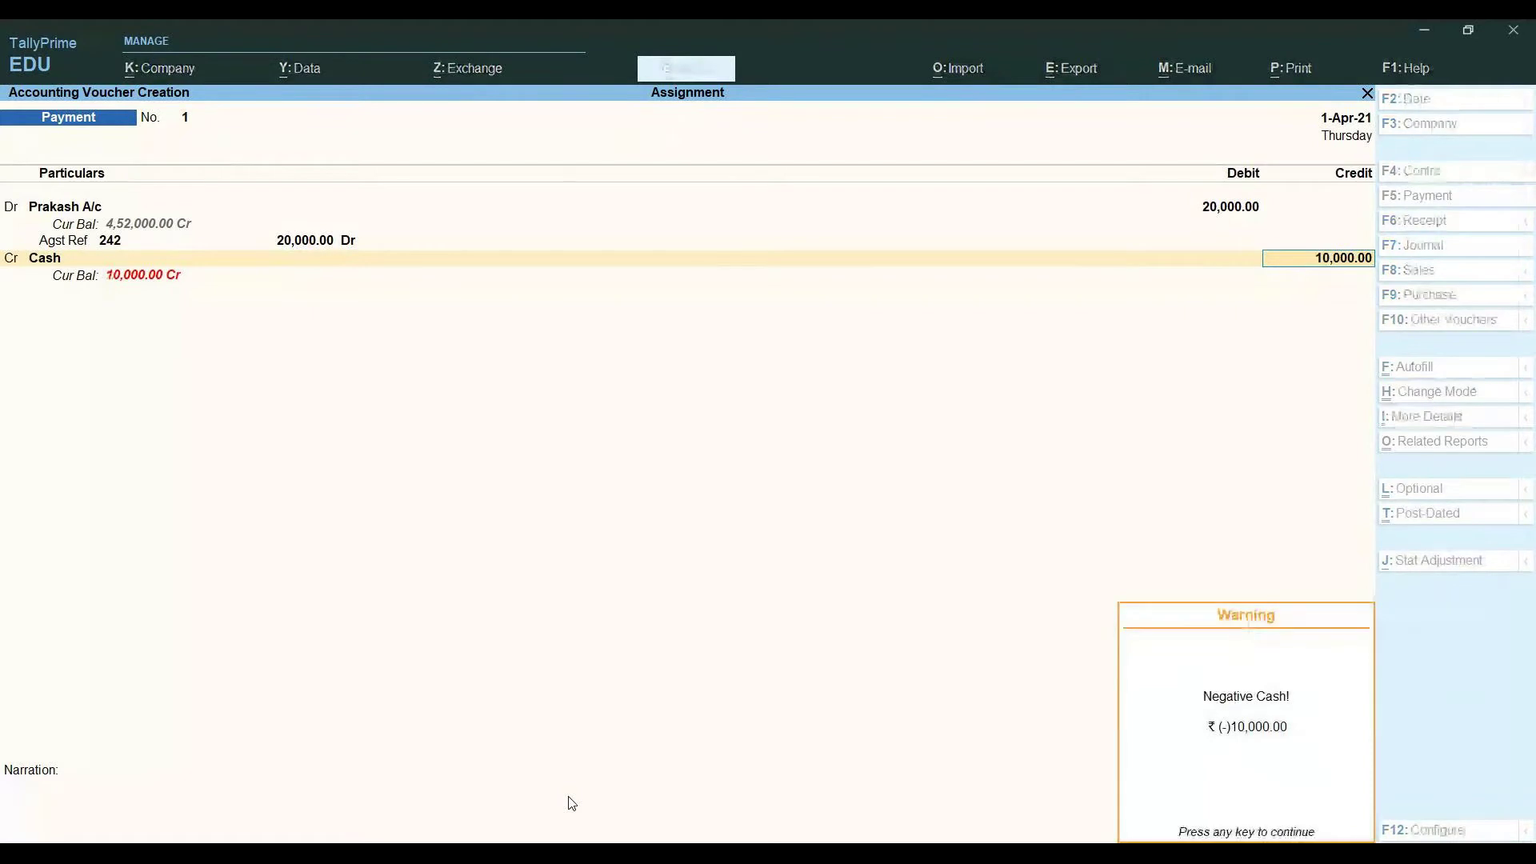
{"action": "key", "text": "Return"}
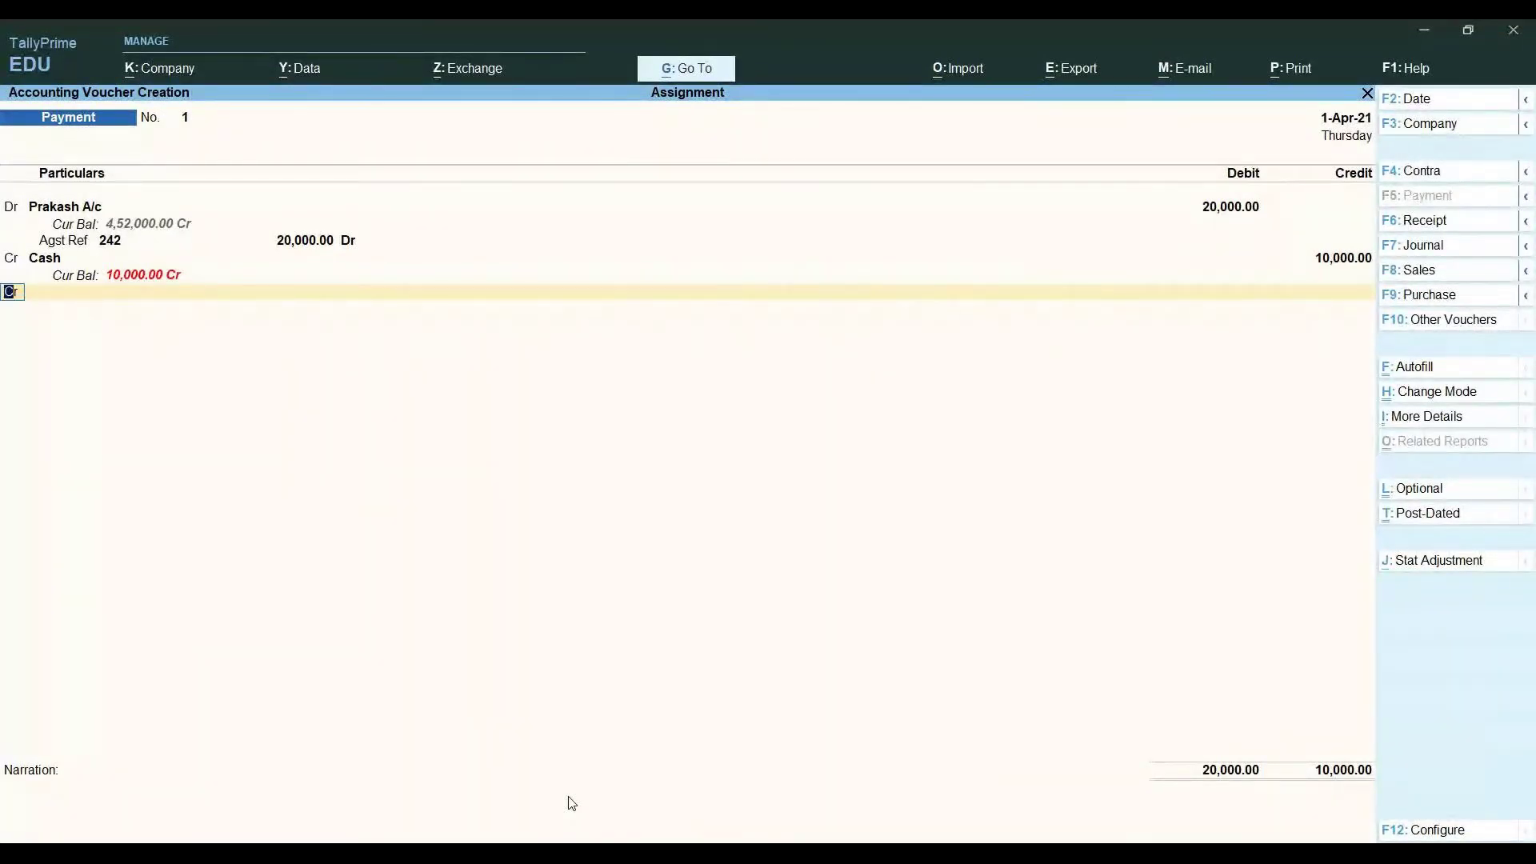
{"action": "key", "text": "Up"}
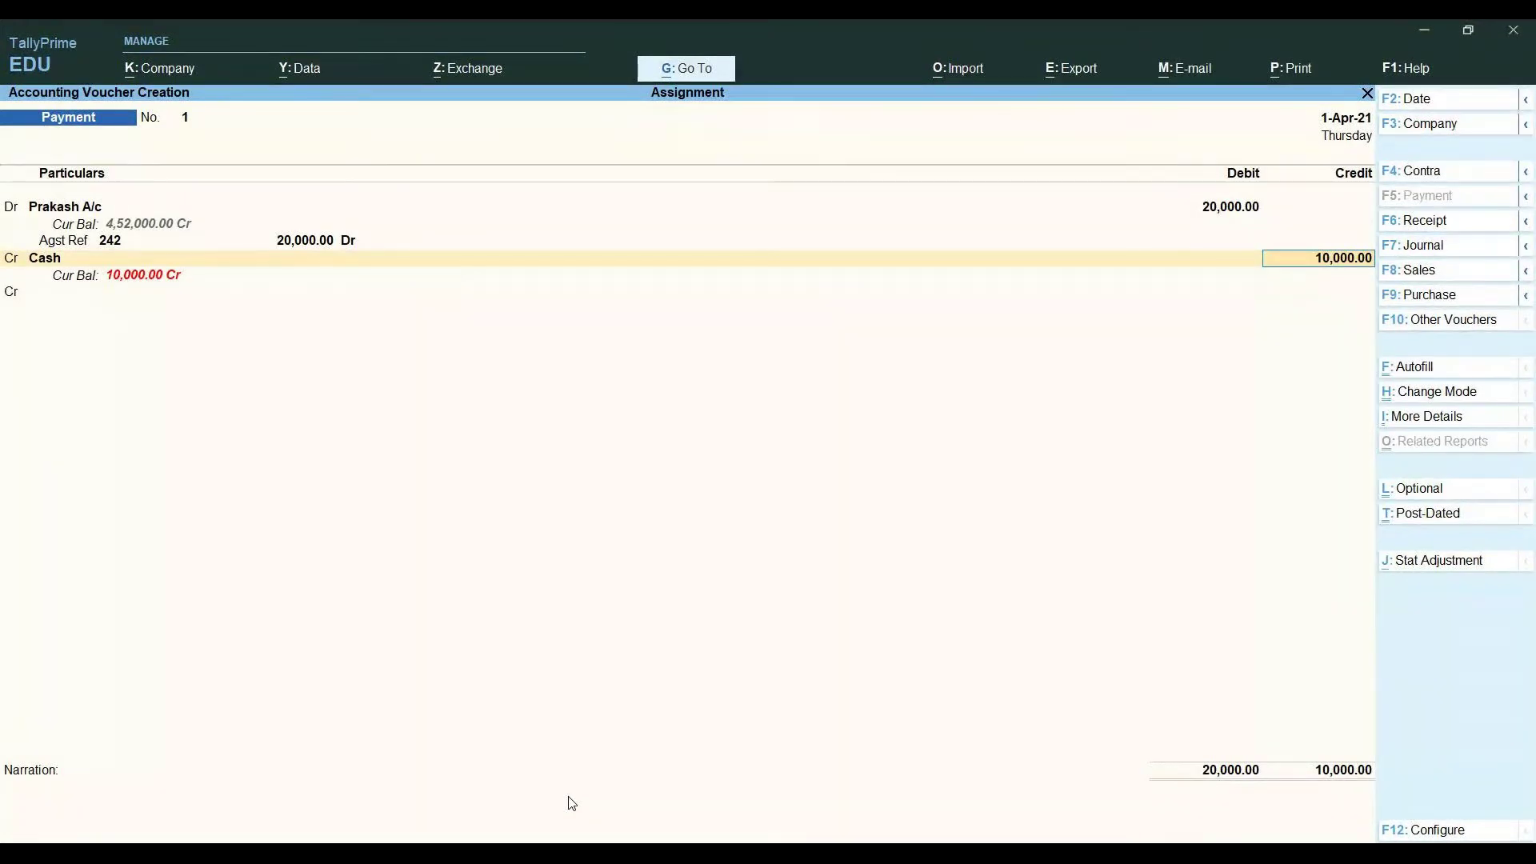
{"action": "key", "text": "Return"}
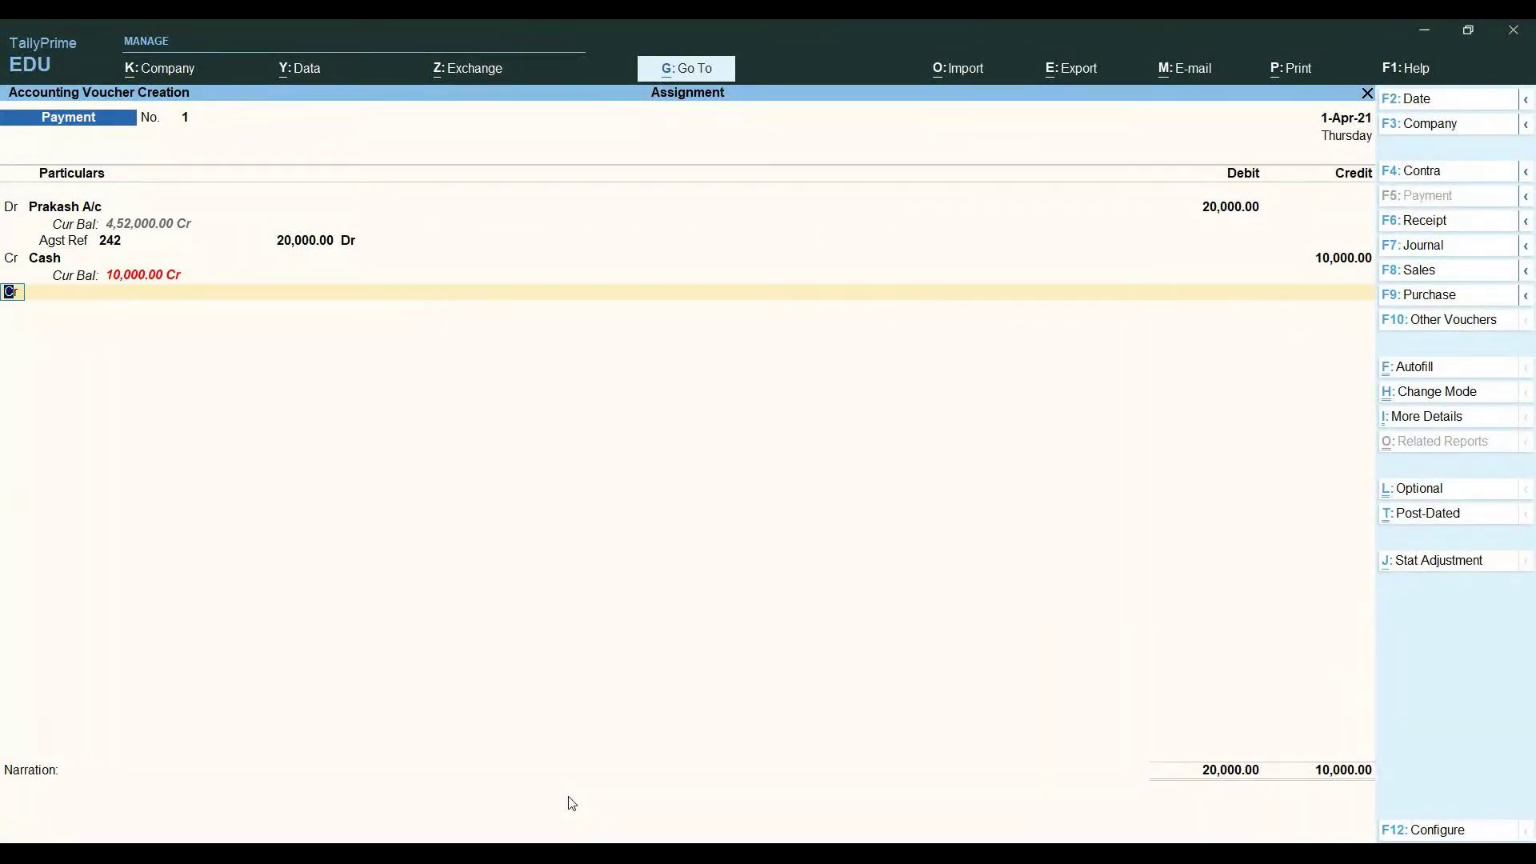
Add another credit line and create a new ledger for it named Bank A/c under the Bank Accounts group.
{"action": "key", "text": "Return"}
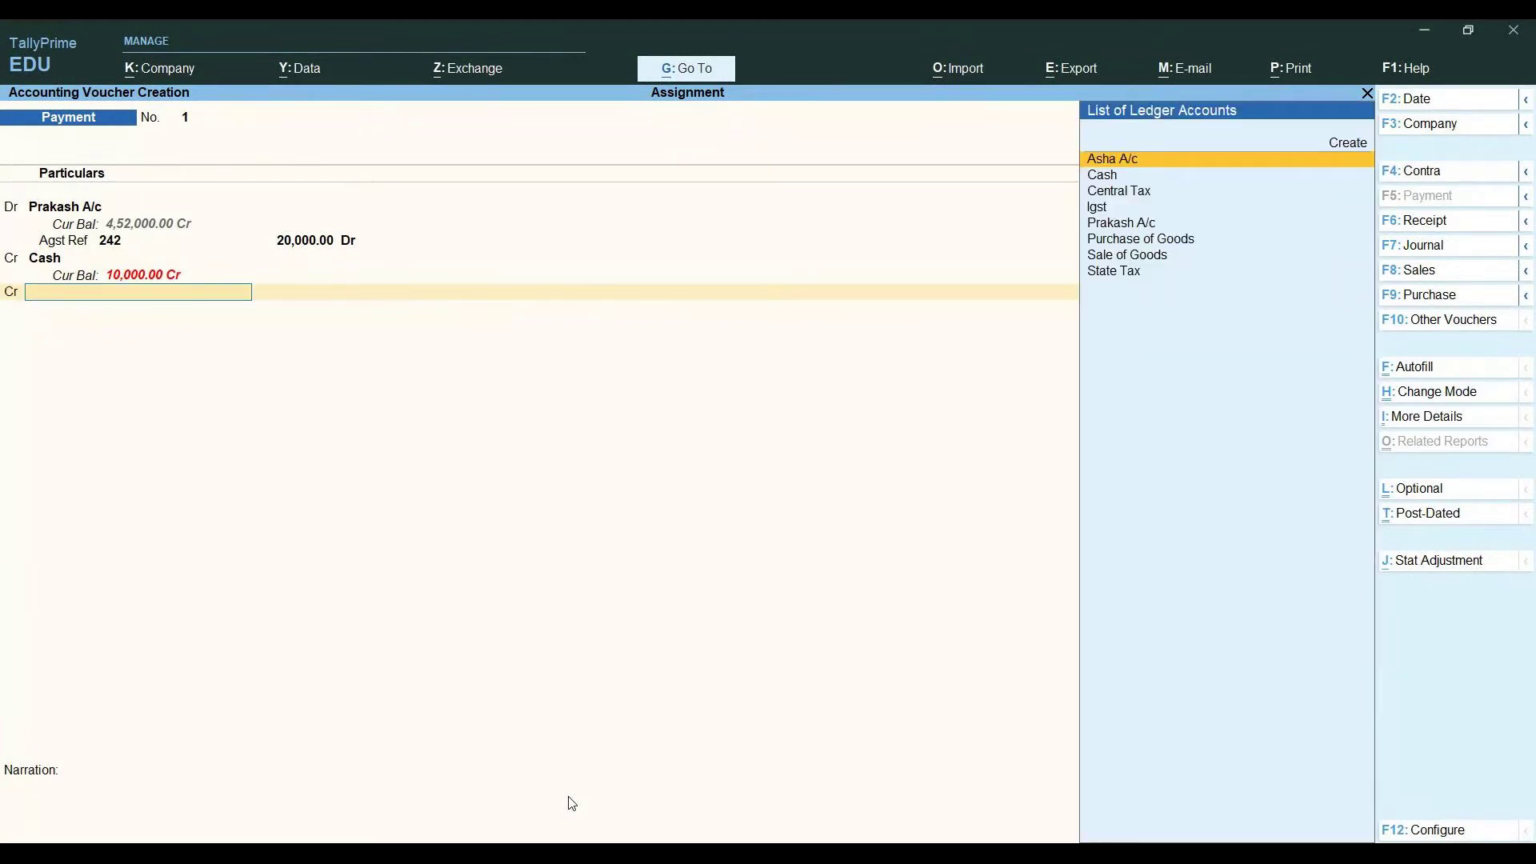
{"action": "key", "text": "alt"}
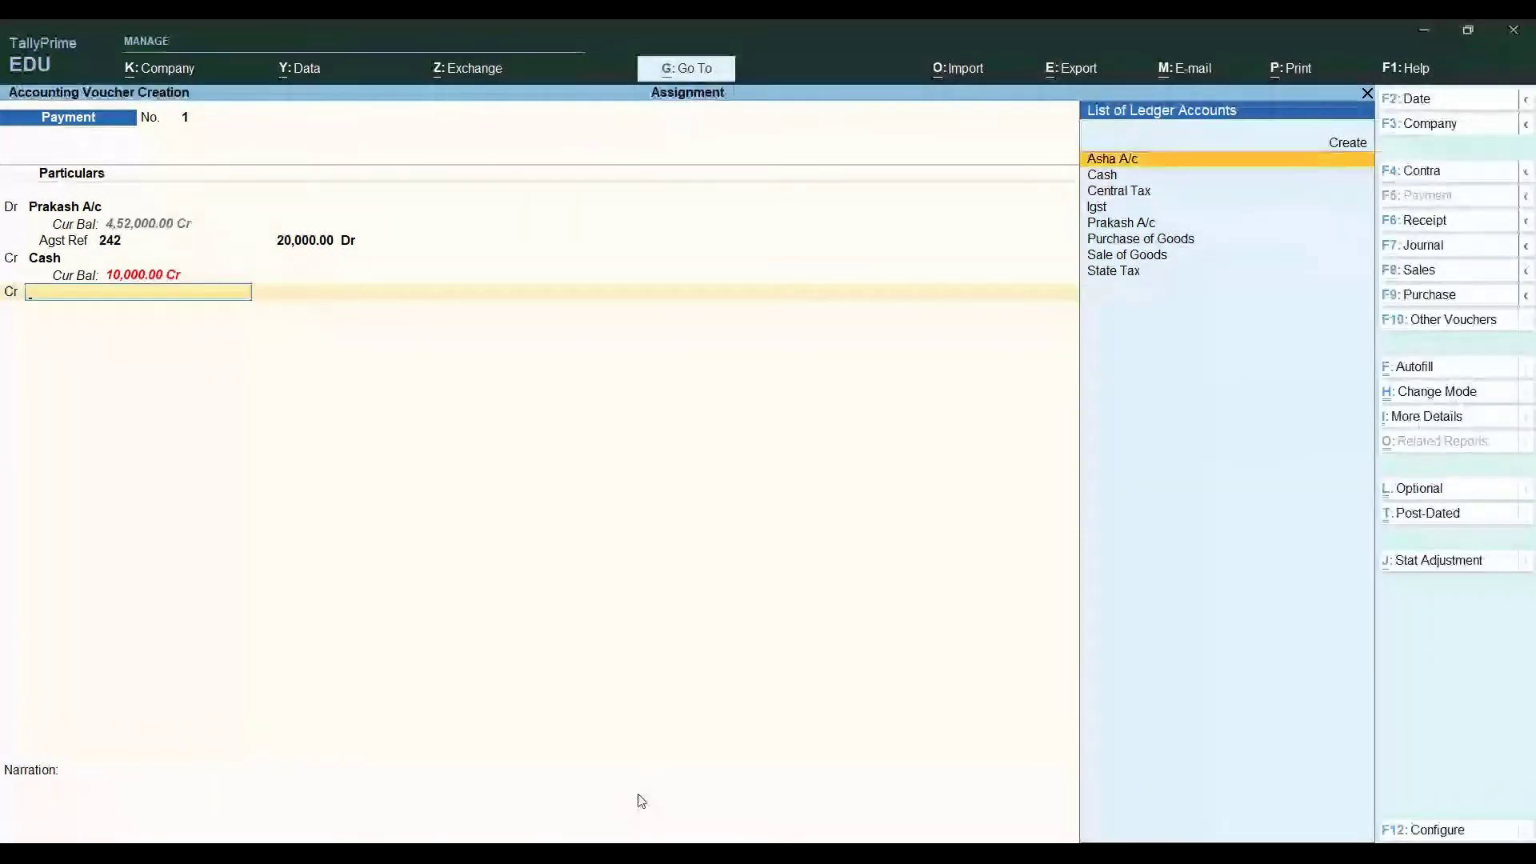
{"action": "key", "text": "alt+c"}
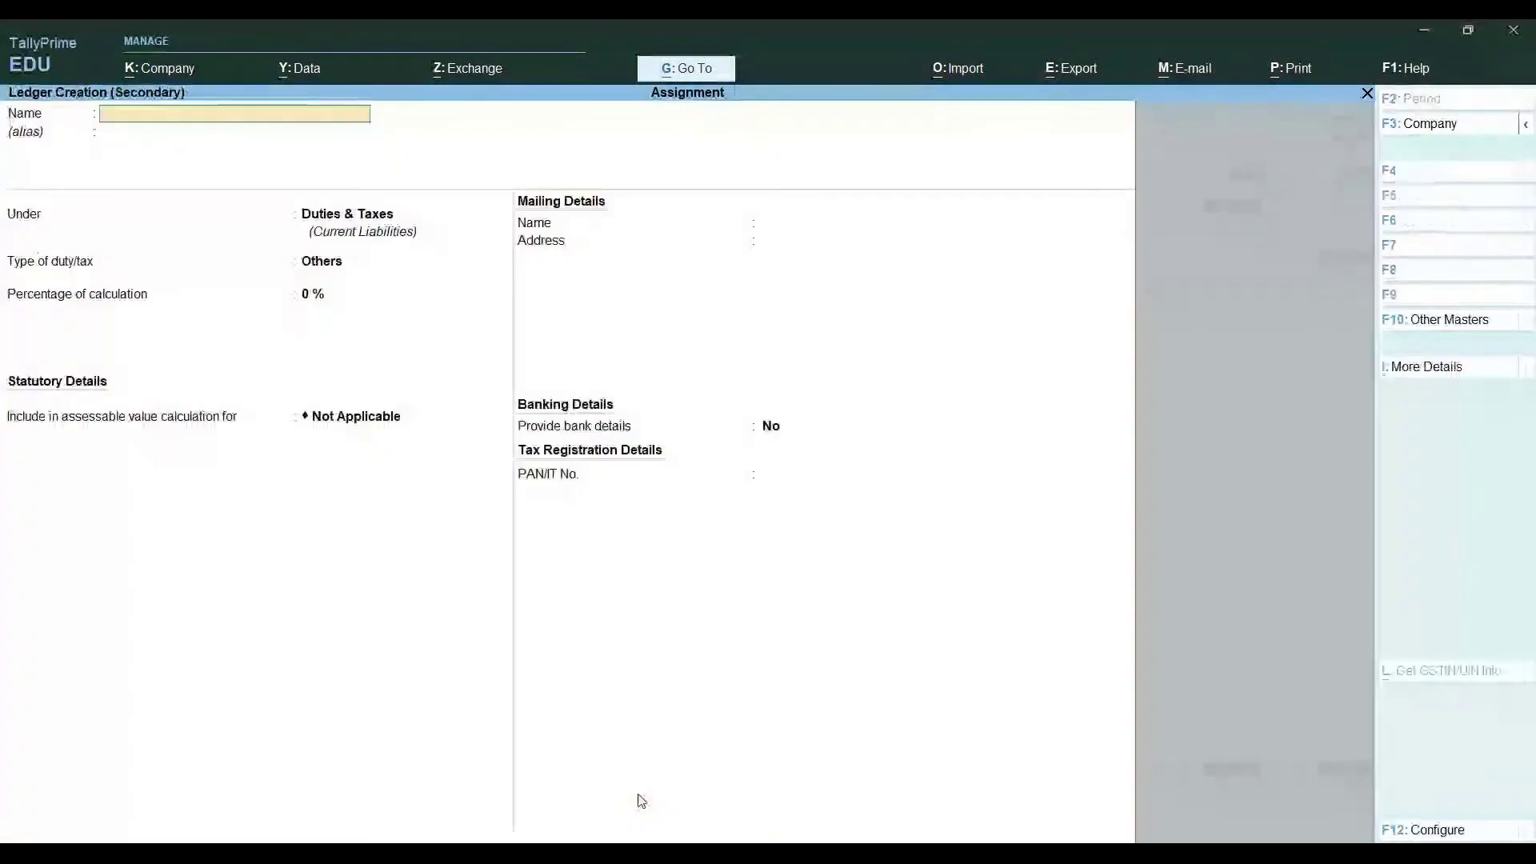
{"action": "type", "text": "Bank A/c"}
{"action": "key", "text": "Return"}
{"action": "key", "text": "Return"}
{"action": "key", "text": "Up"}
{"action": "key", "text": "Up"}
{"action": "key", "text": "Up"}
{"action": "key", "text": "Up"}
{"action": "key", "text": "Up"}
{"action": "key", "text": "Up"}
{"action": "key", "text": "Up"}
{"action": "key", "text": "Up"}
{"action": "key", "text": "Up"}
{"action": "key", "text": "Up"}
{"action": "key", "text": "Up"}
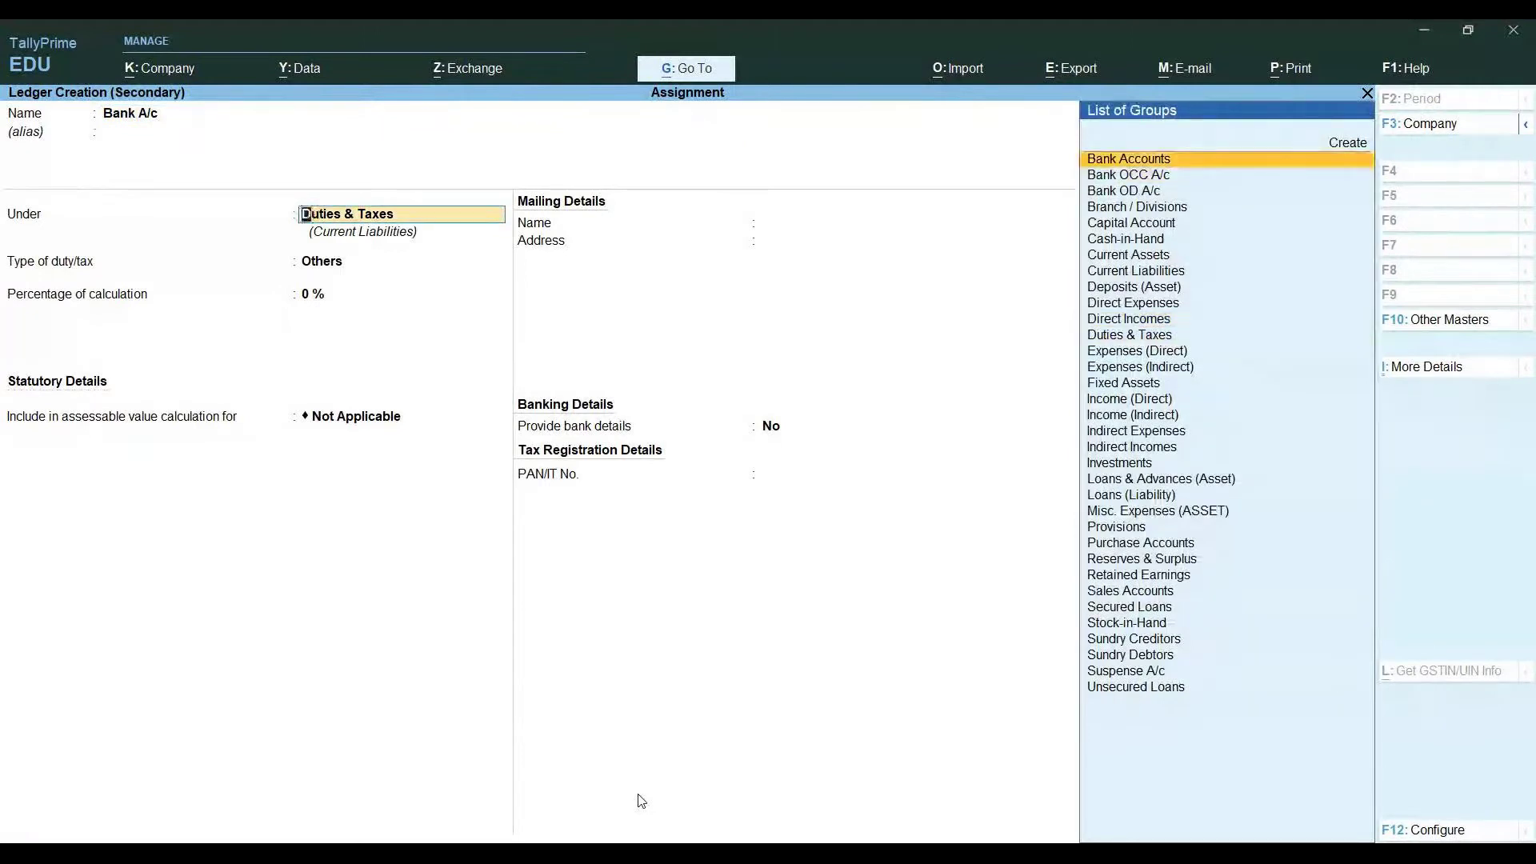
{"action": "key", "text": "Return"}
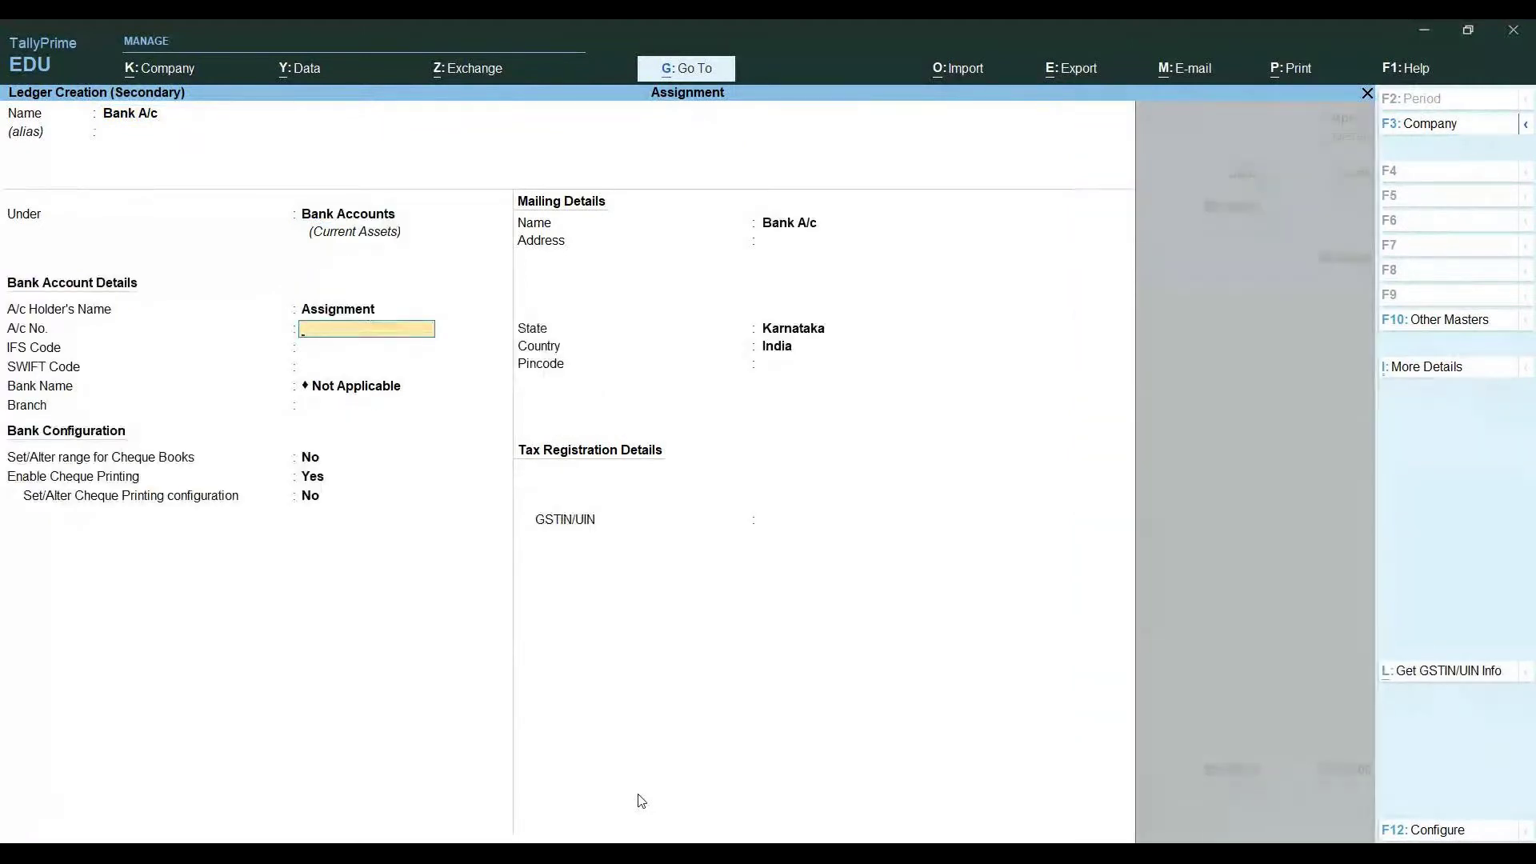
Keep the default bank configuration and mailing details, leave GSTIN/UIN blank and save the Bank A/c ledger.
{"action": "key", "text": "Return"}
{"action": "key", "text": "Return"}
{"action": "key", "text": "Return"}
{"action": "key", "text": "Return"}
{"action": "key", "text": "Return"}
{"action": "key", "text": "Return"}
{"action": "key", "text": "Return"}
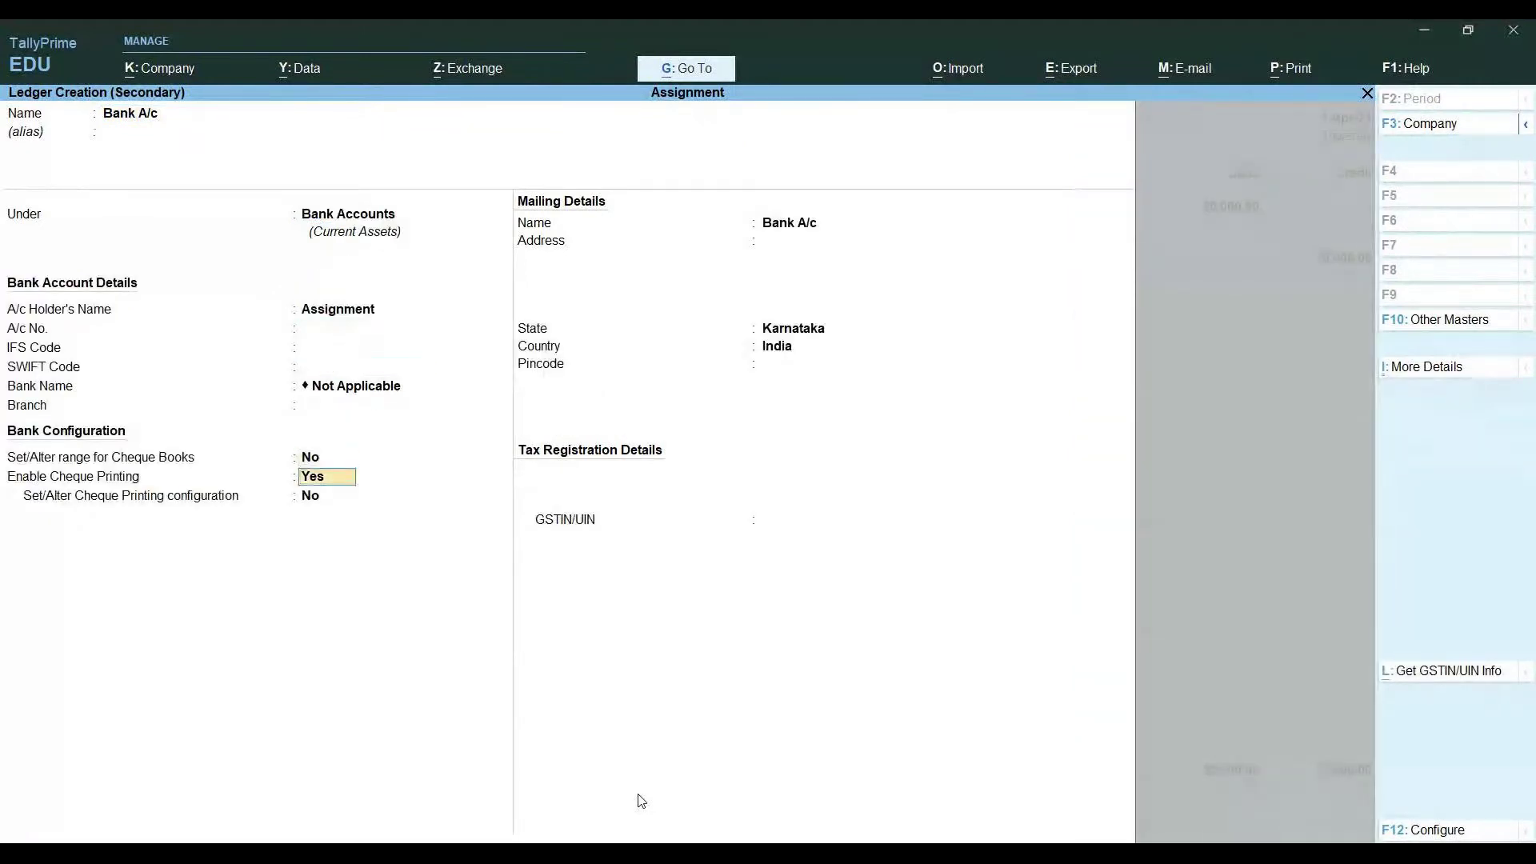
{"action": "key", "text": "Return"}
{"action": "key", "text": "Return"}
{"action": "key", "text": "Return"}
{"action": "key", "text": "Return"}
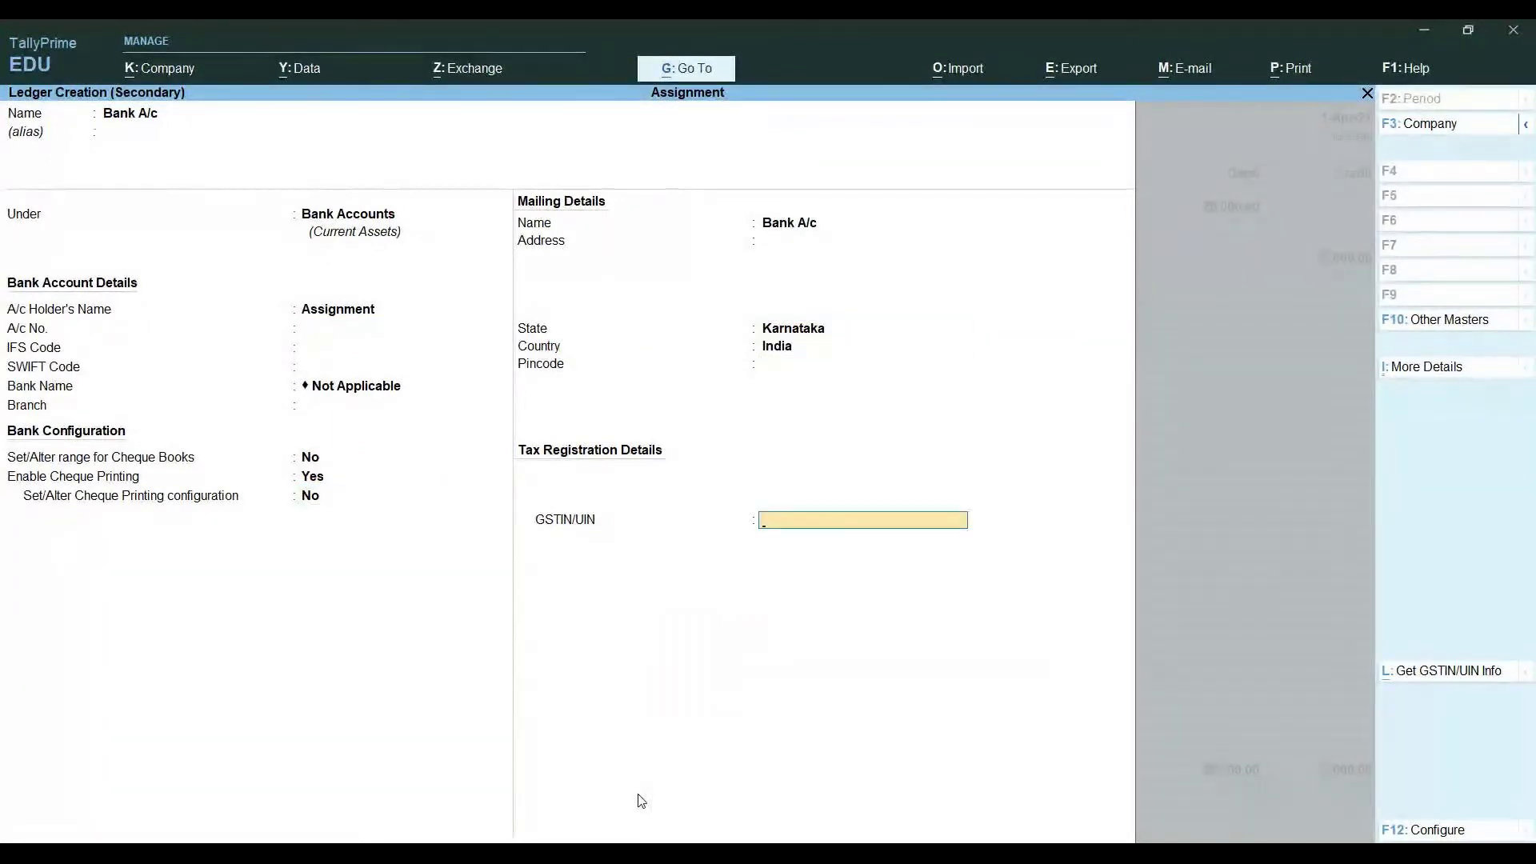
{"action": "key", "text": "Return"}
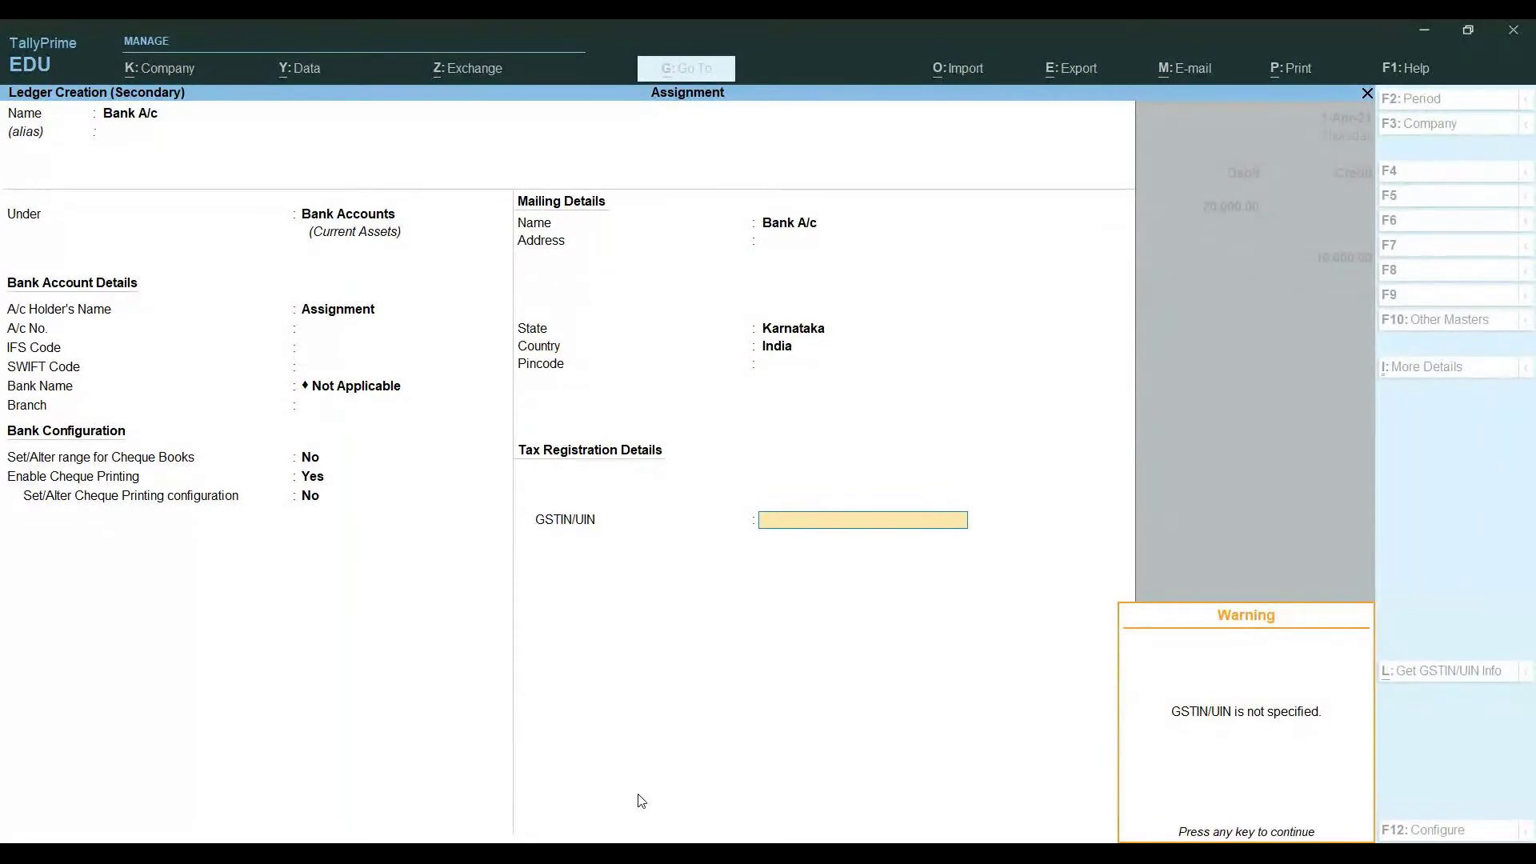
{"action": "key", "text": "Return"}
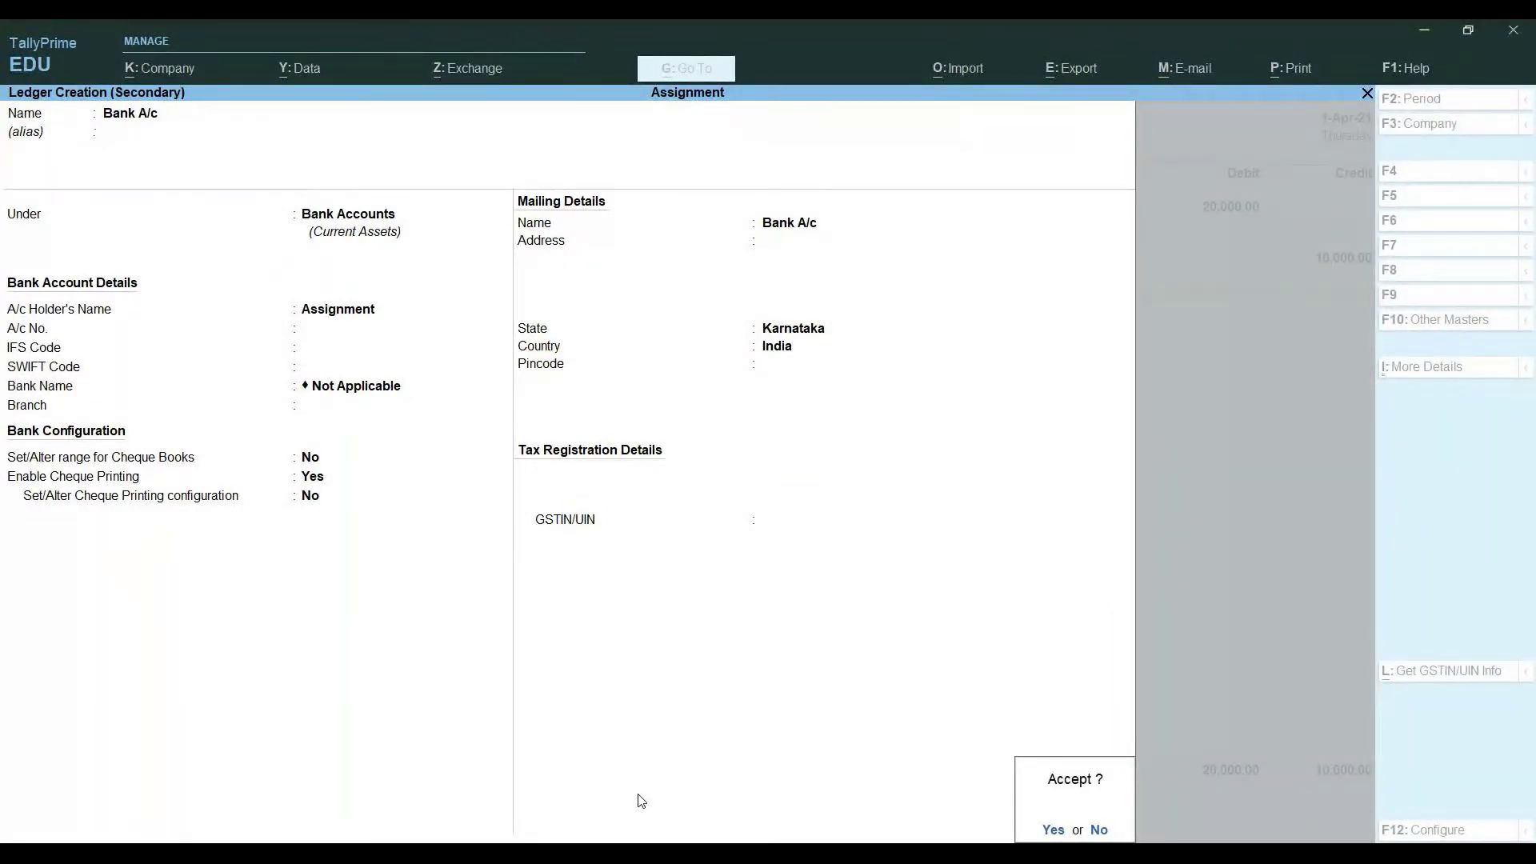
{"action": "key", "text": "Return"}
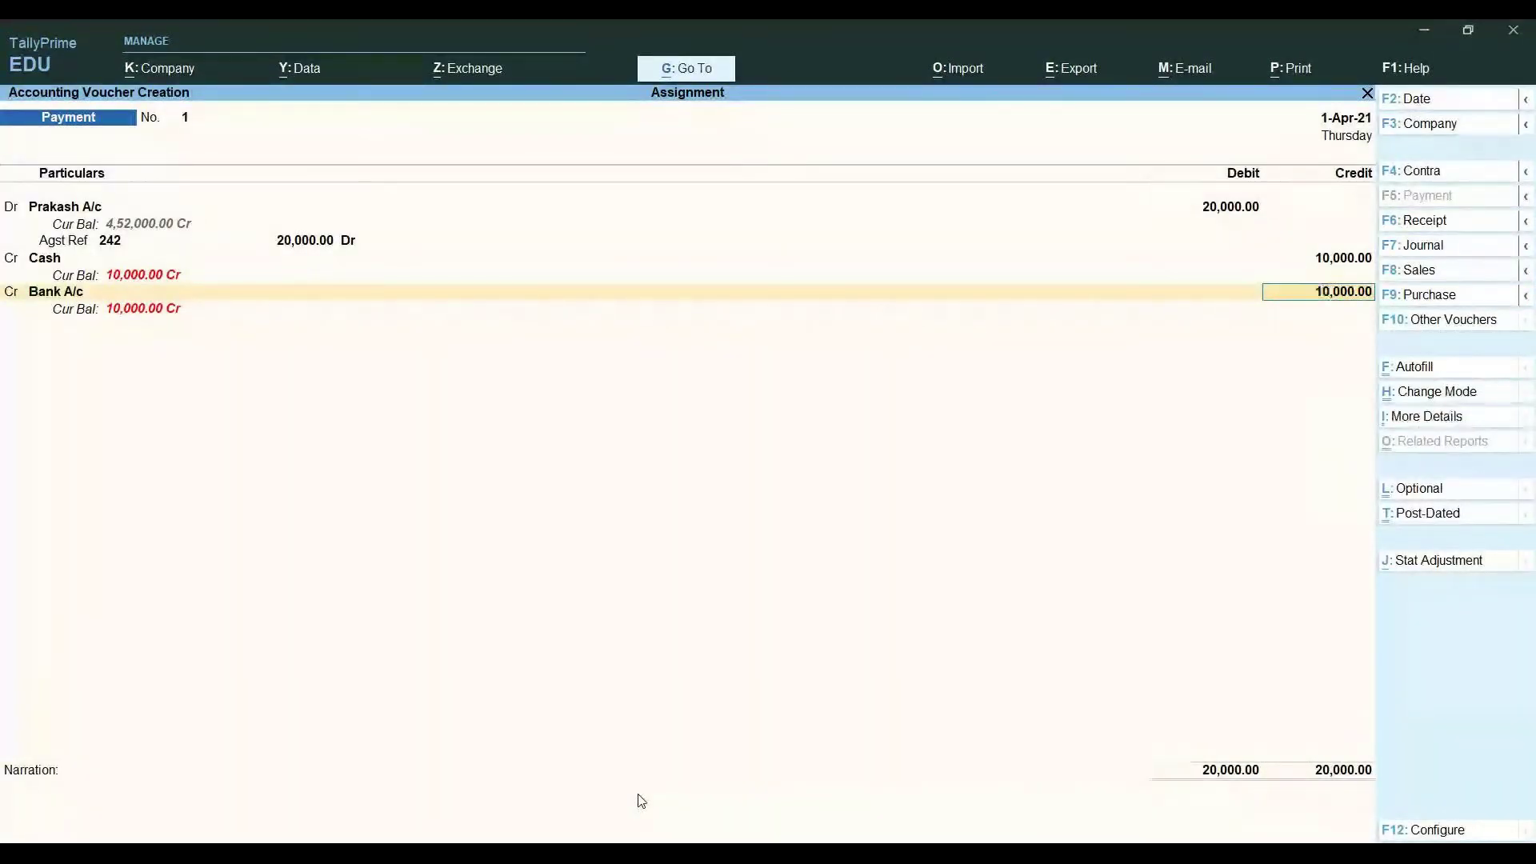
Credit Bank A/c with 10,000 as a Cheque without an instrument number, leave the narration empty and save the payment voucher.
{"action": "key", "text": "Return"}
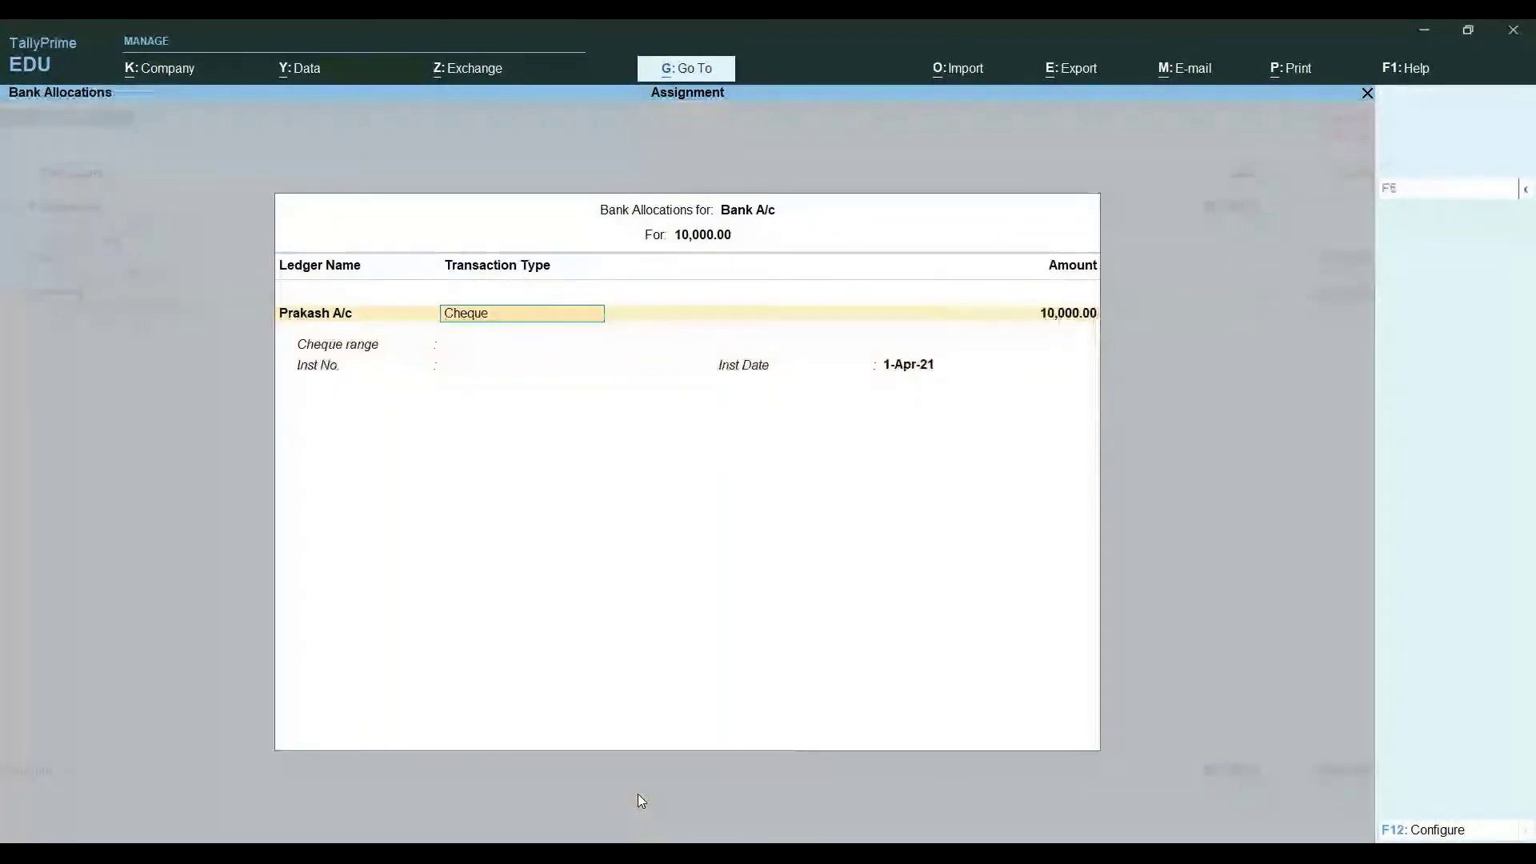
{"action": "key", "text": "Return"}
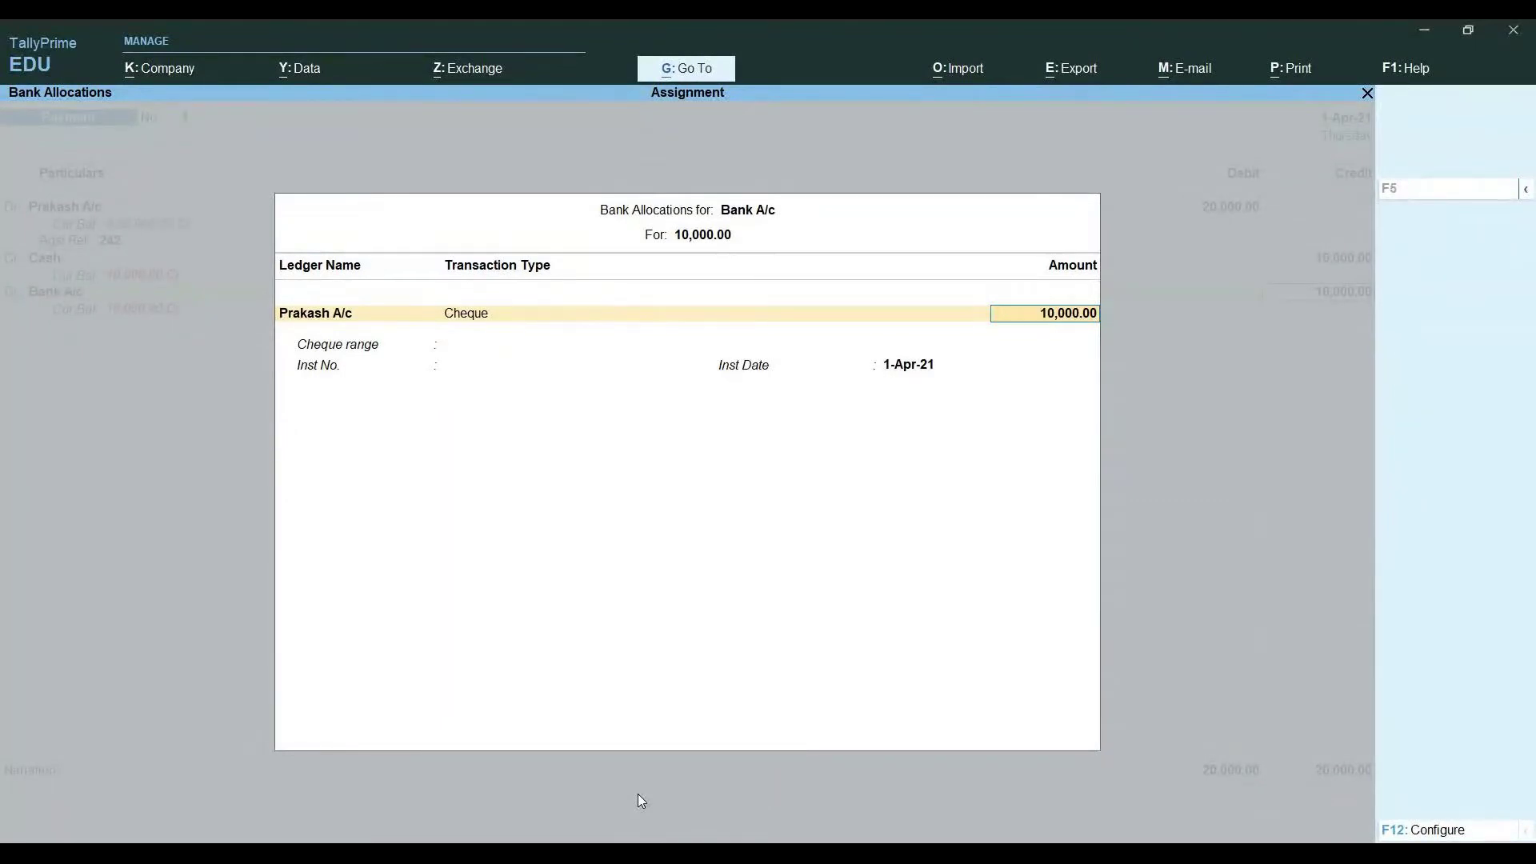
{"action": "key", "text": "Return"}
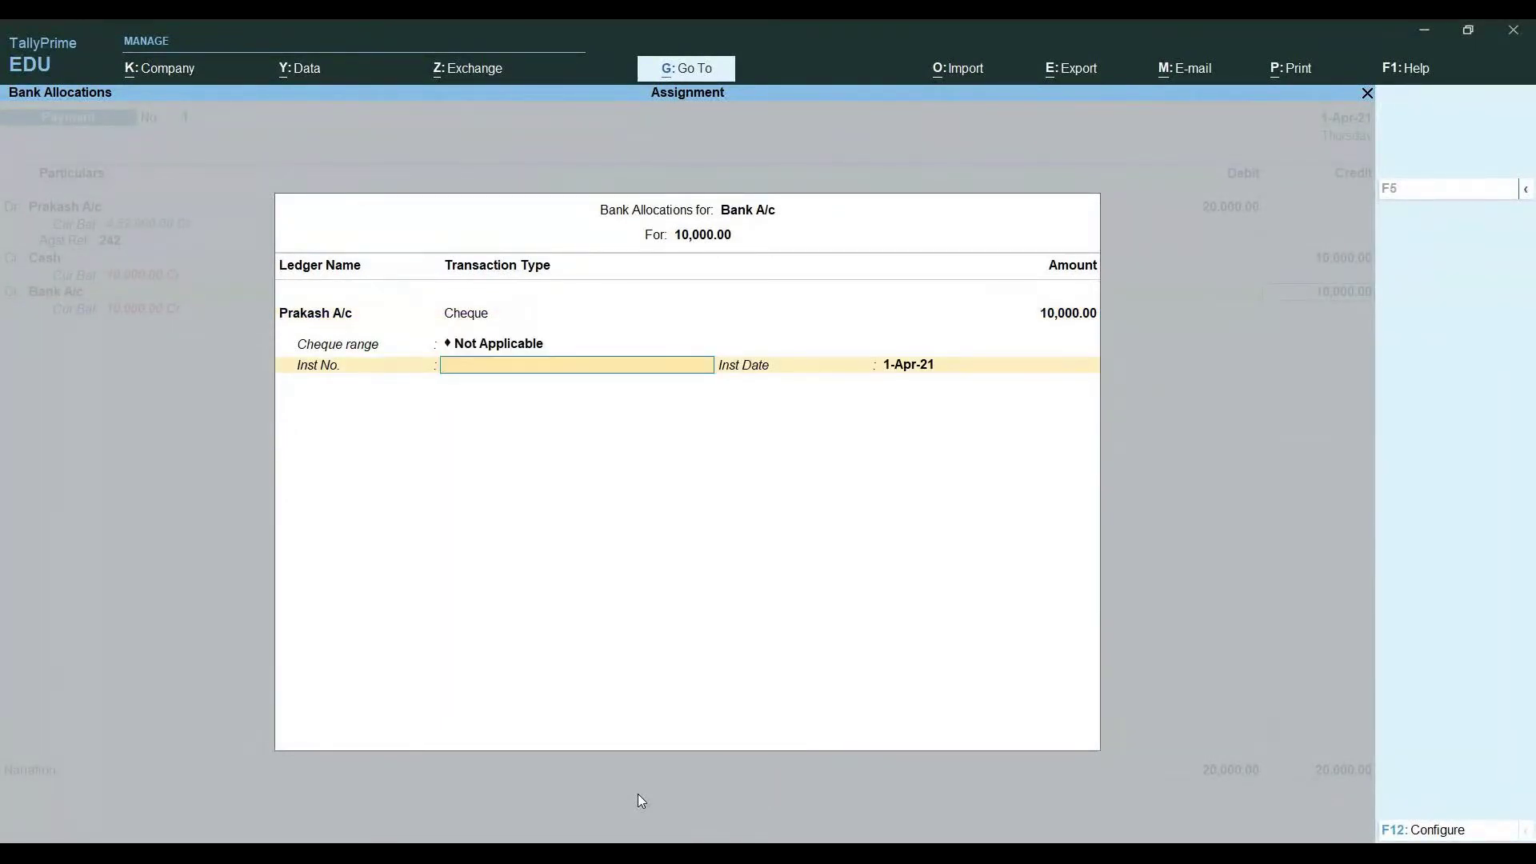
{"action": "key", "text": "Return"}
{"action": "key", "text": "Return"}
{"action": "key", "text": "Return"}
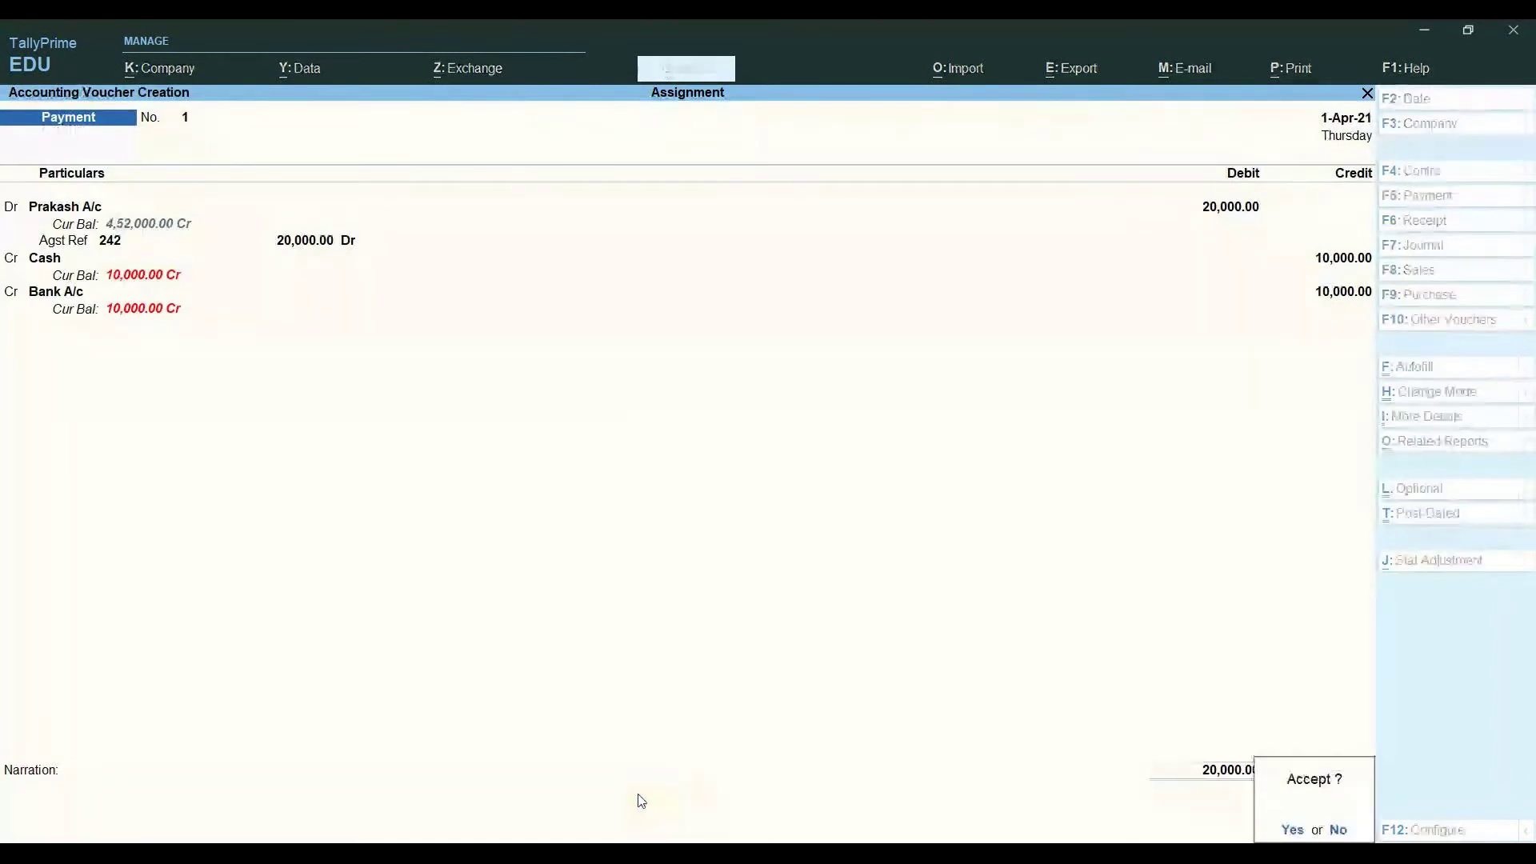
{"action": "key", "text": "Return"}
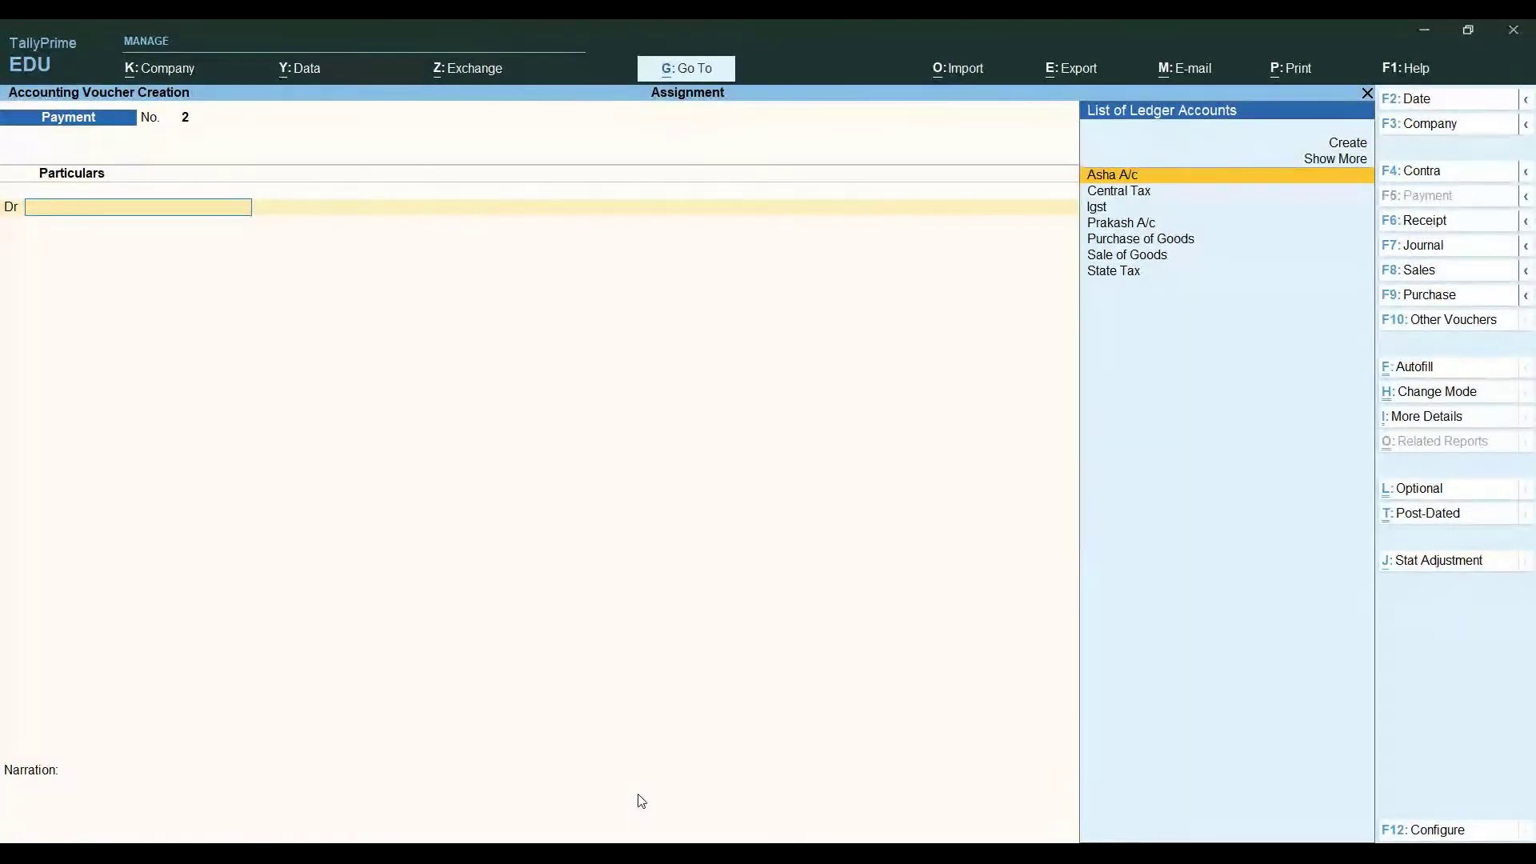
Choose the supplier's ledger as the debit account in the new payment voucher.
{"action": "key", "text": "alt"}
{"action": "key", "text": "Down"}
{"action": "key", "text": "Down"}
{"action": "key", "text": "Down"}
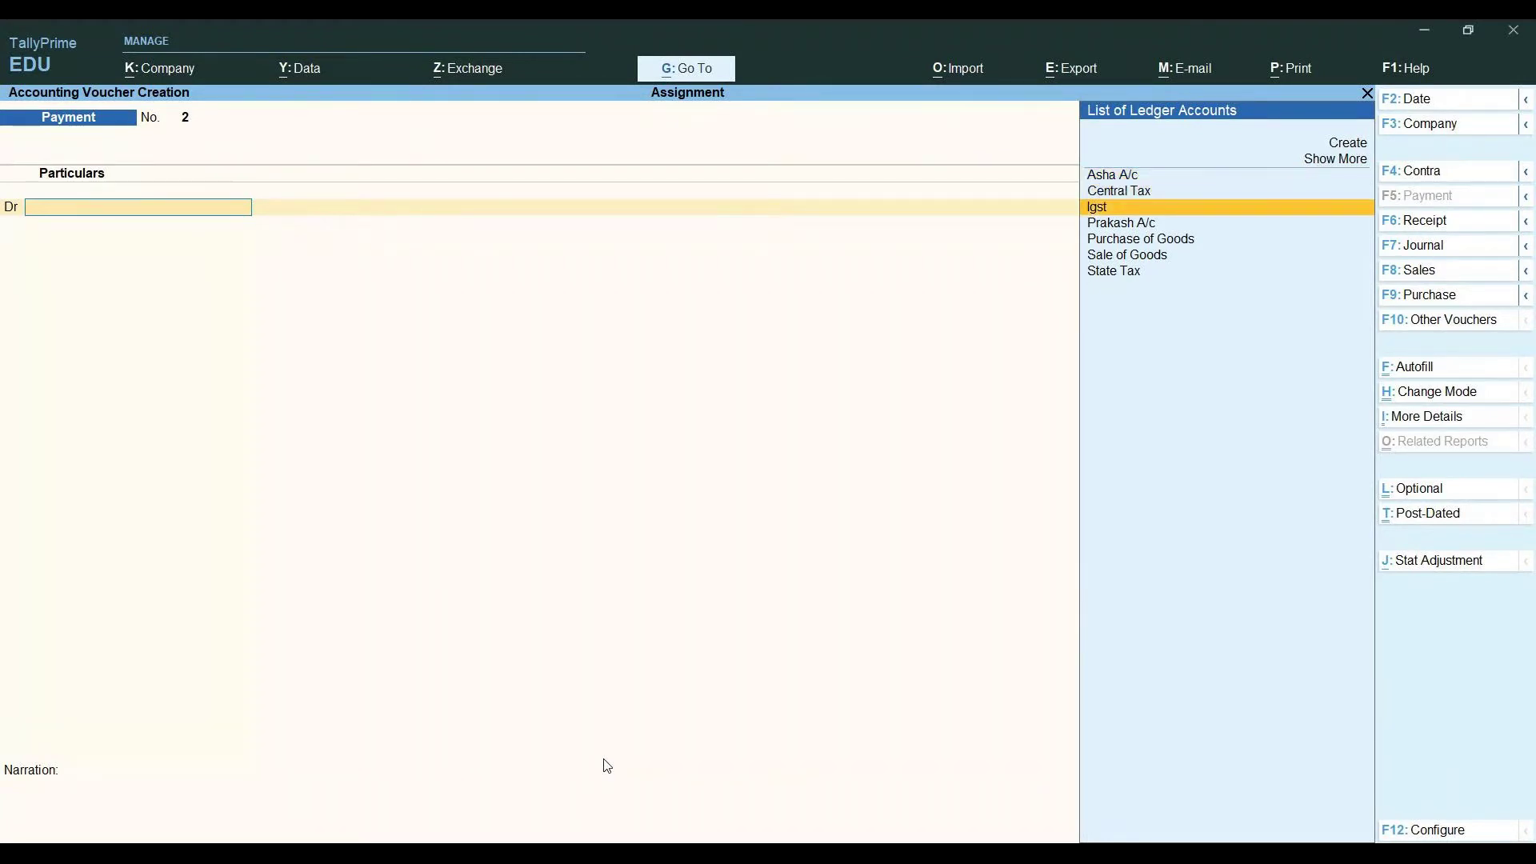
{"action": "key", "text": "Return"}
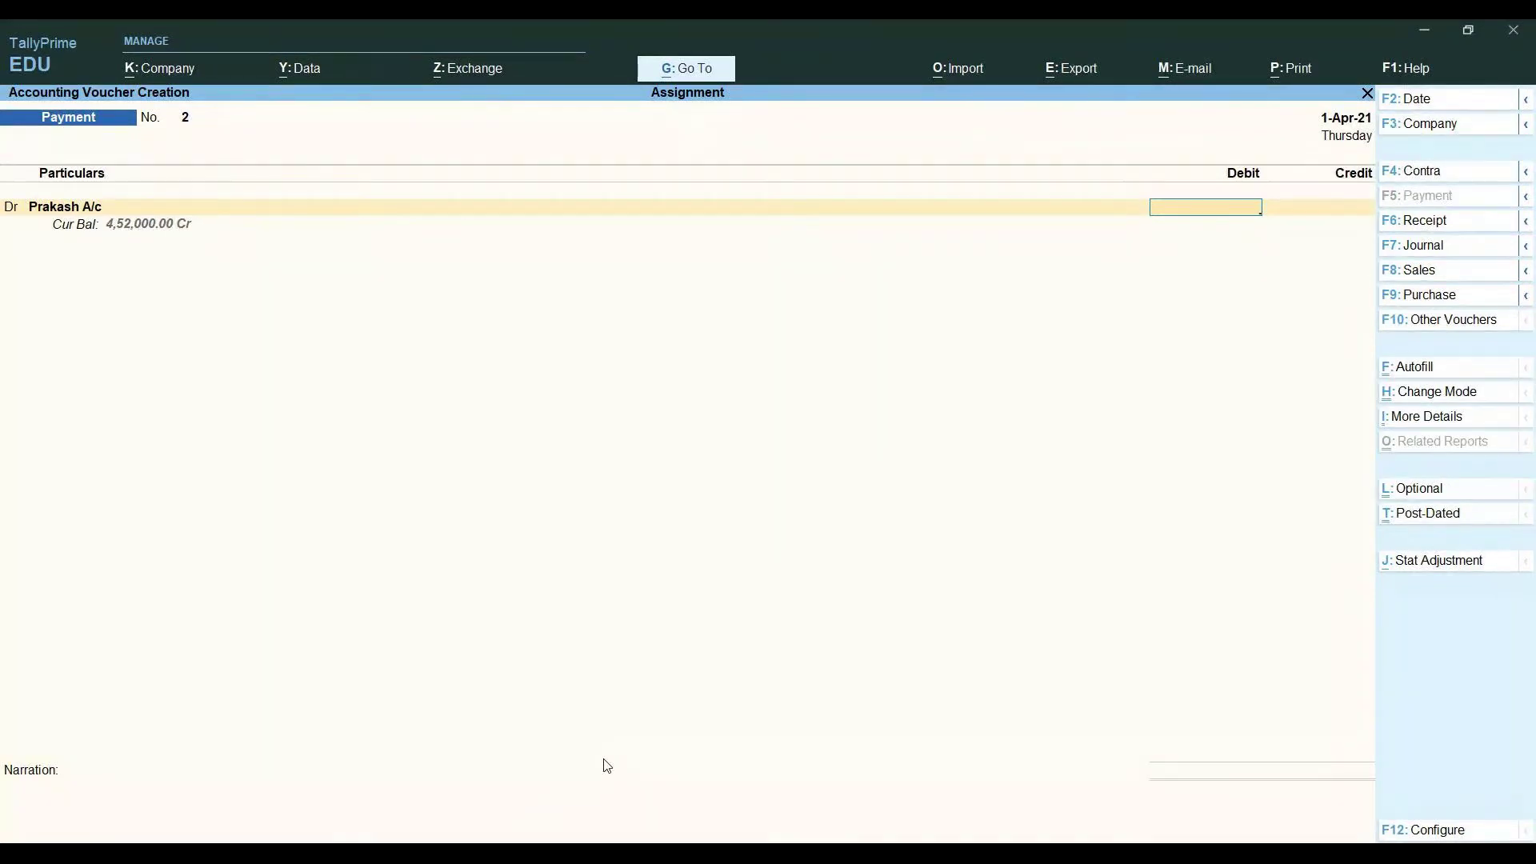
{"action": "key", "text": "ctrl+a"}
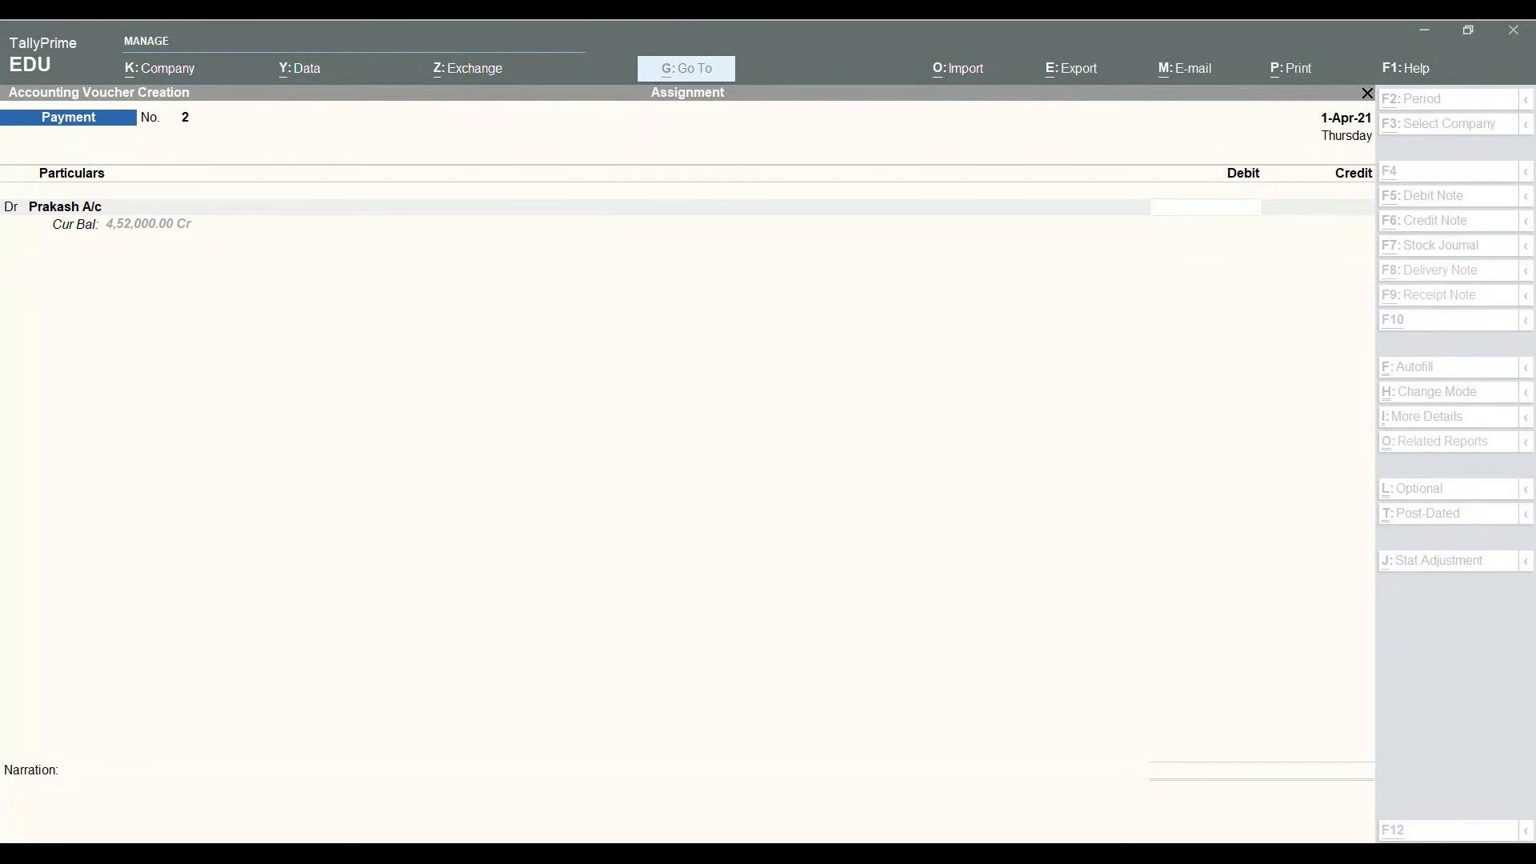
{"action": "left_click", "coordinate": [645, 779]}
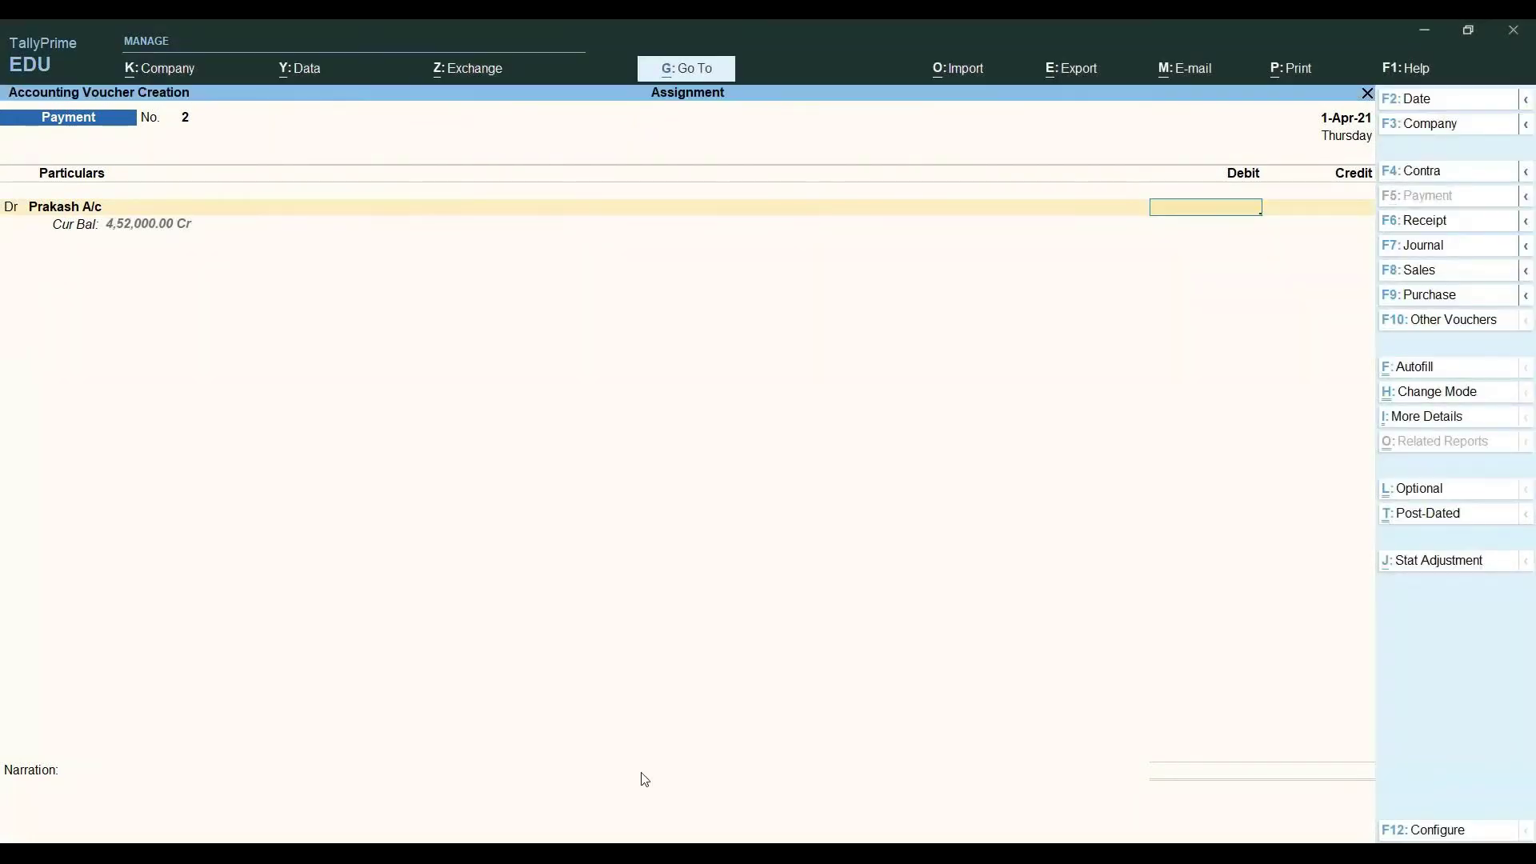
{"action": "type", "text": "135000"}
{"action": "key", "text": "BackSpace"}
{"action": "key", "text": "BackSpace"}
{"action": "key", "text": "BackSpace"}
{"action": "key", "text": "BackSpace"}
{"action": "key", "text": "BackSpace"}
{"action": "key", "text": "BackSpace"}
Set the supplier's debit amount to 452000 and allocate it as Agst Ref to pending bill 242.
{"action": "type", "text": "452"}
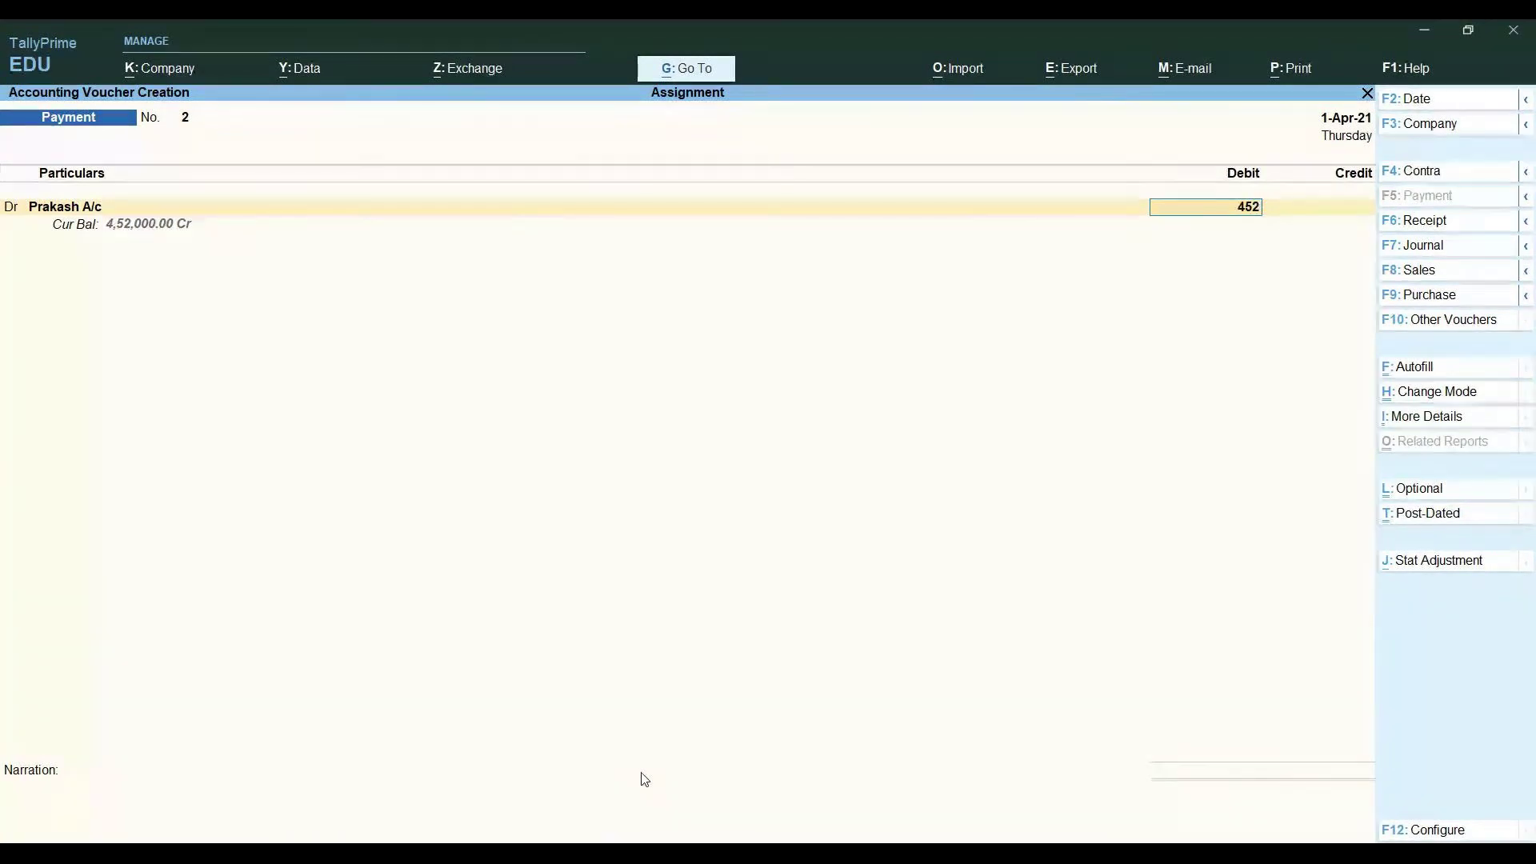
{"action": "type", "text": "000"}
{"action": "key", "text": "Return"}
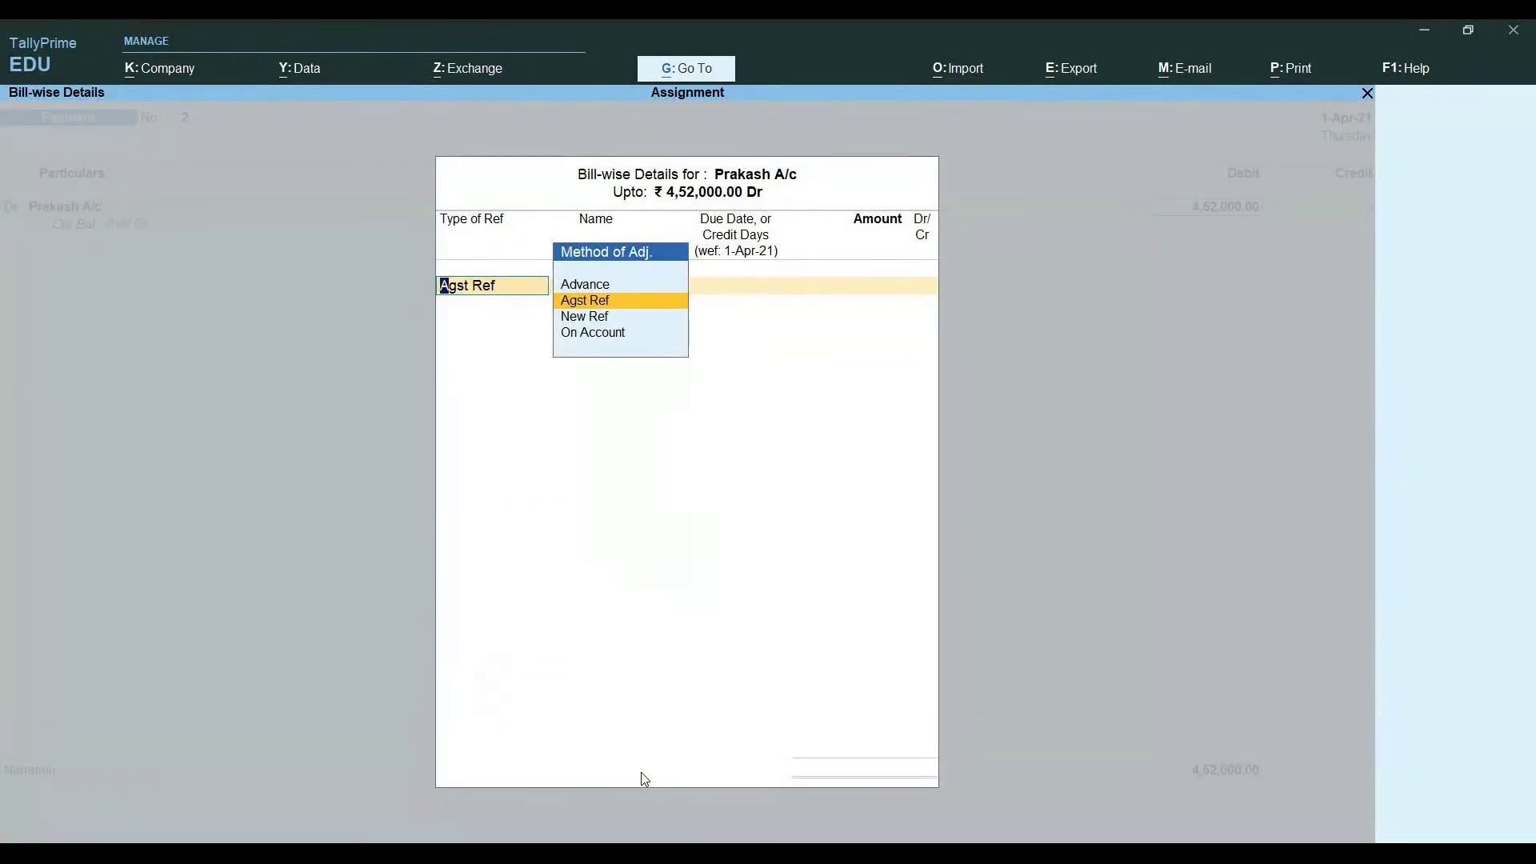
{"action": "key", "text": "Return"}
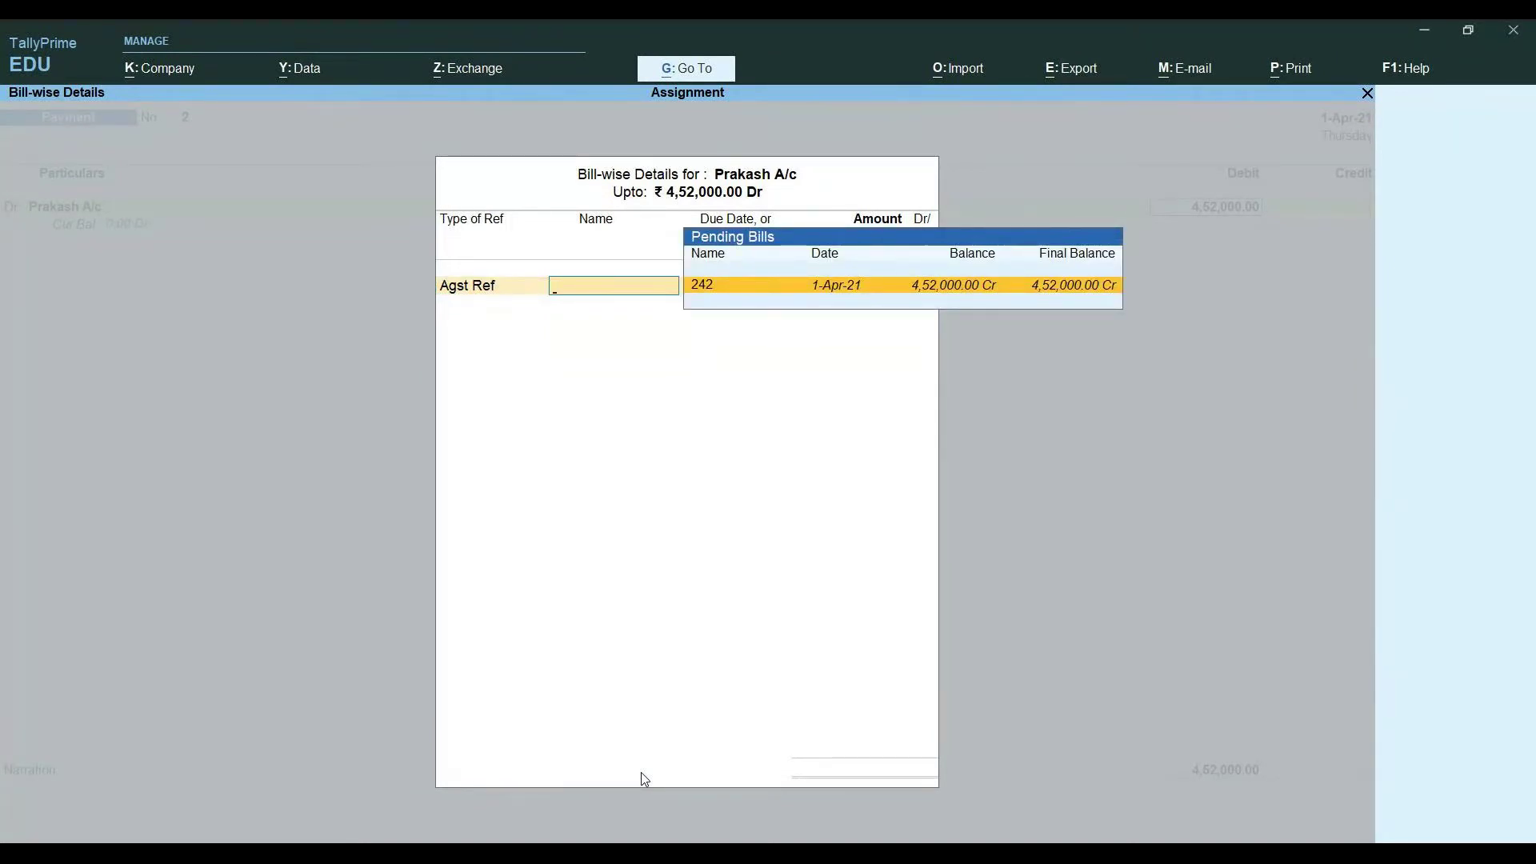
{"action": "key", "text": "Return"}
{"action": "key", "text": "Return"}
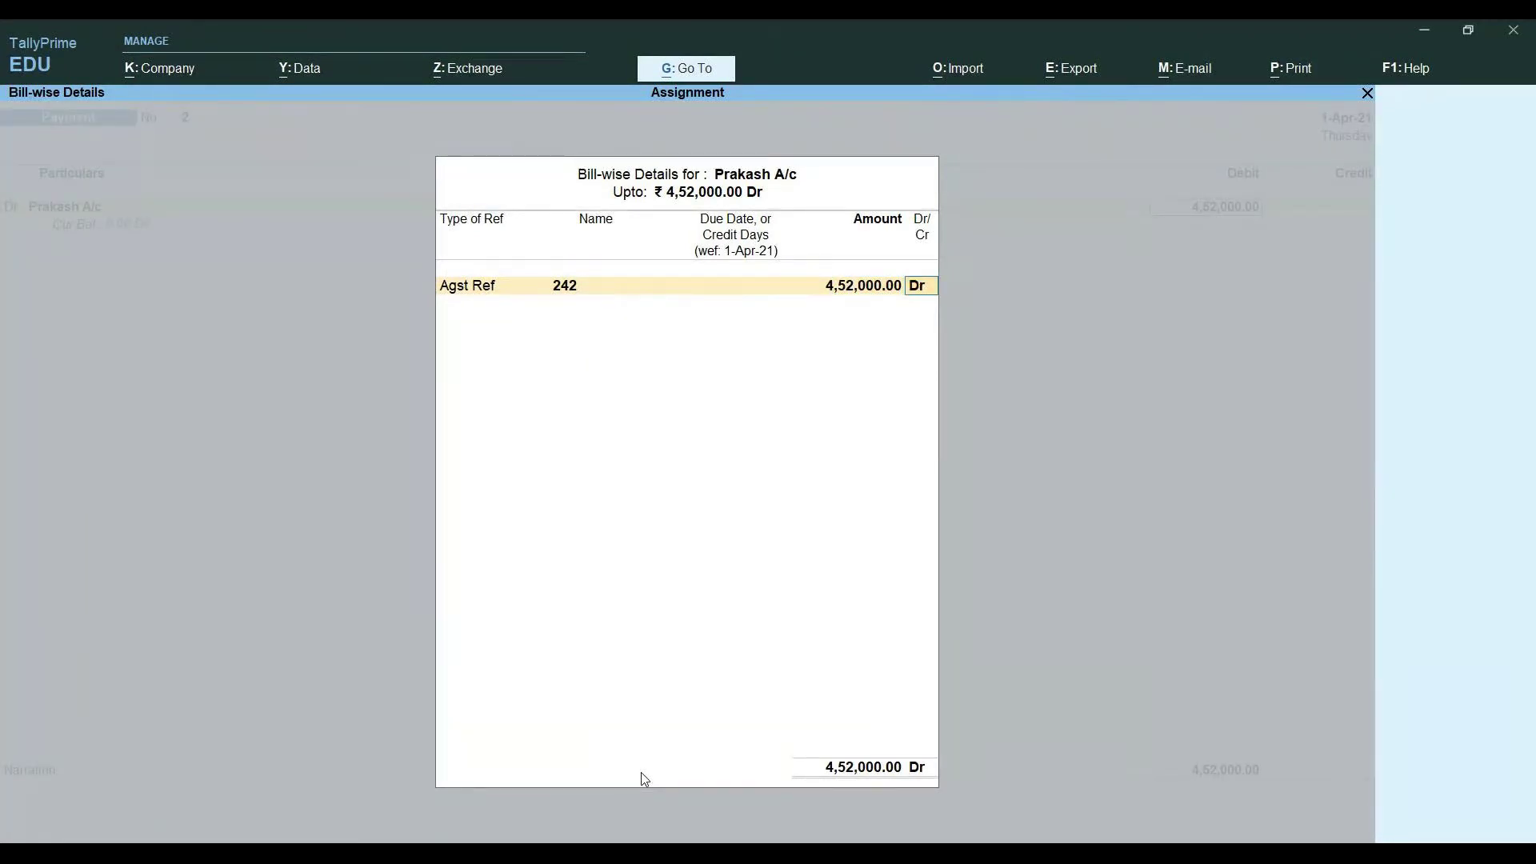
{"action": "key", "text": "Return"}
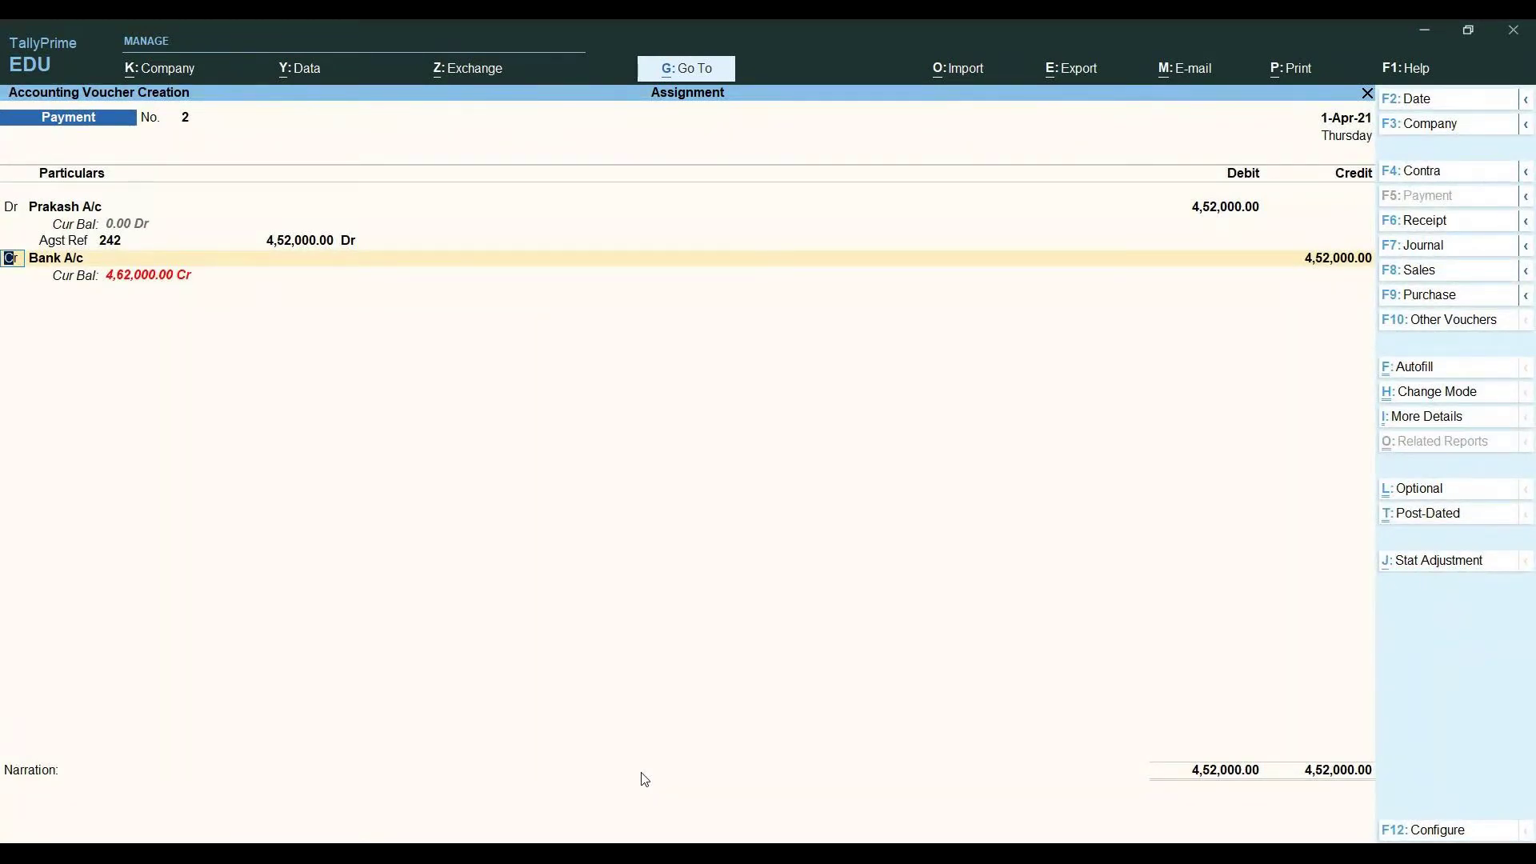
Credit Bank A/c with 4,52,000 as a Cheque, leaving the instrument number blank.
{"action": "key", "text": "Return"}
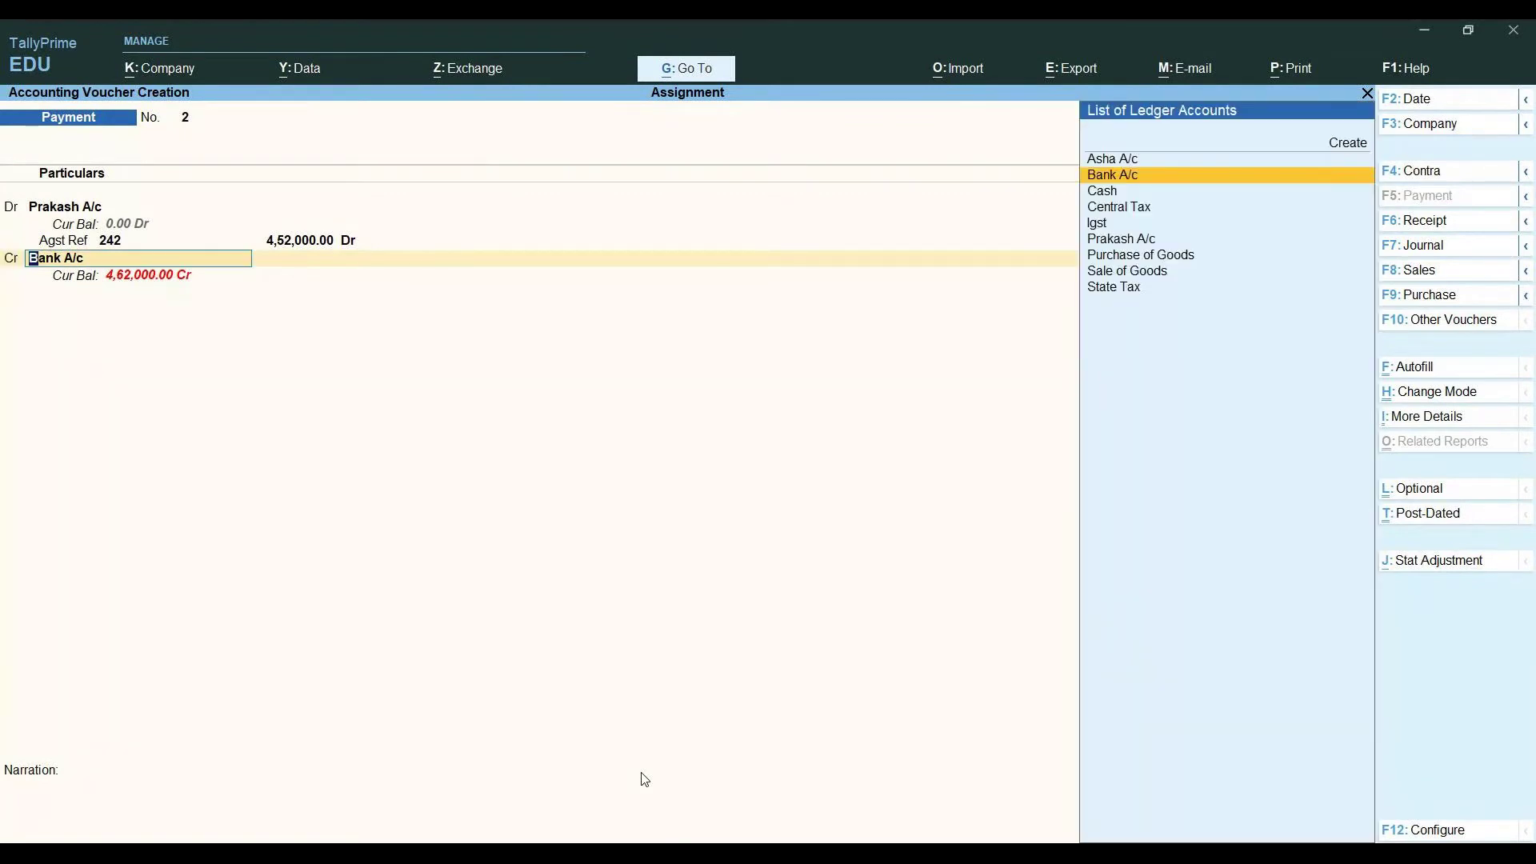
{"action": "key", "text": "Return"}
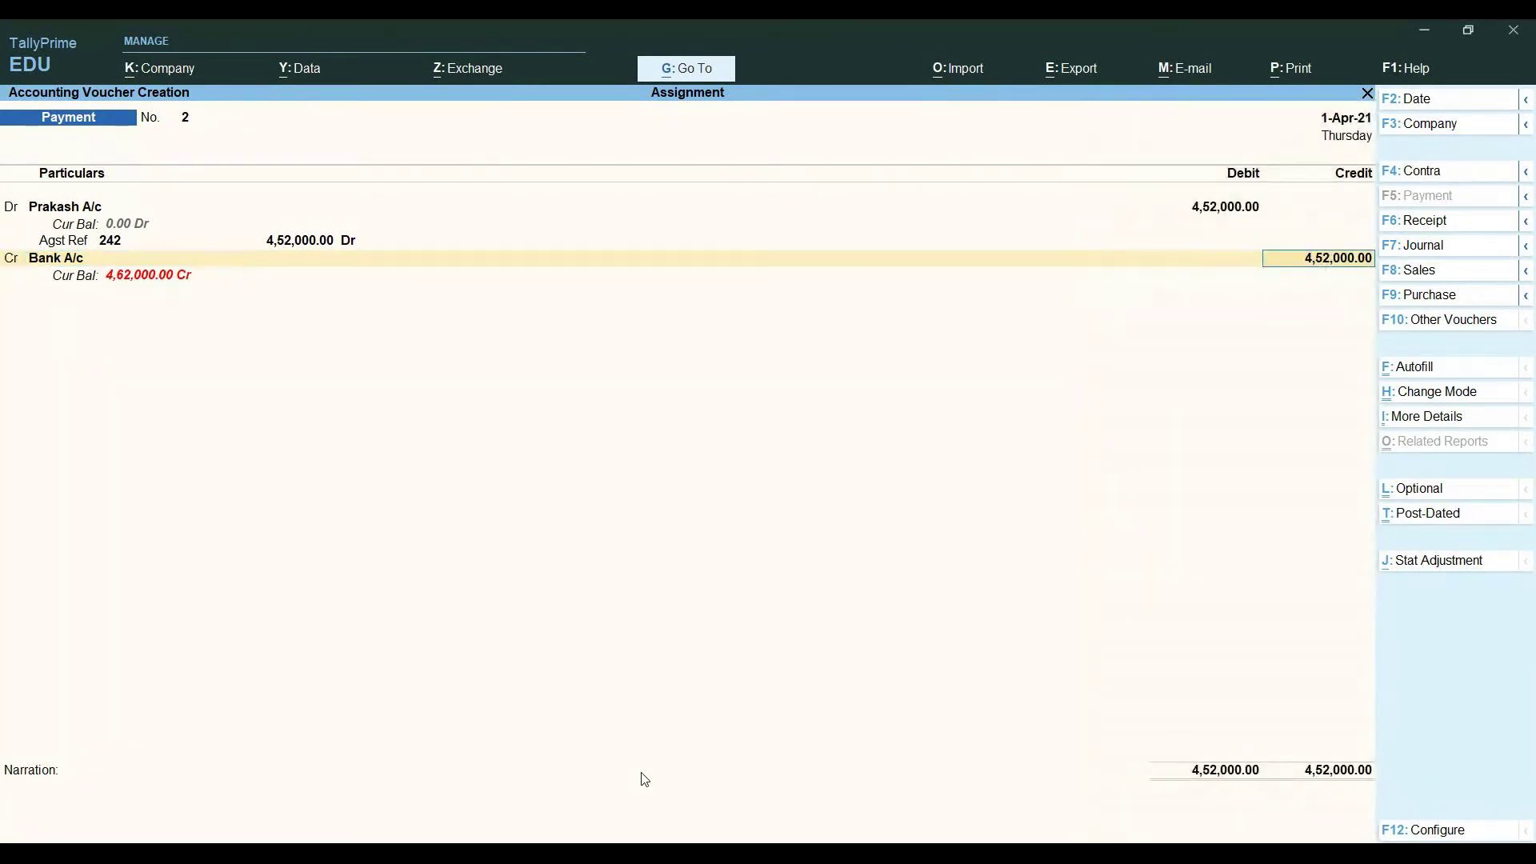
{"action": "key", "text": "Return"}
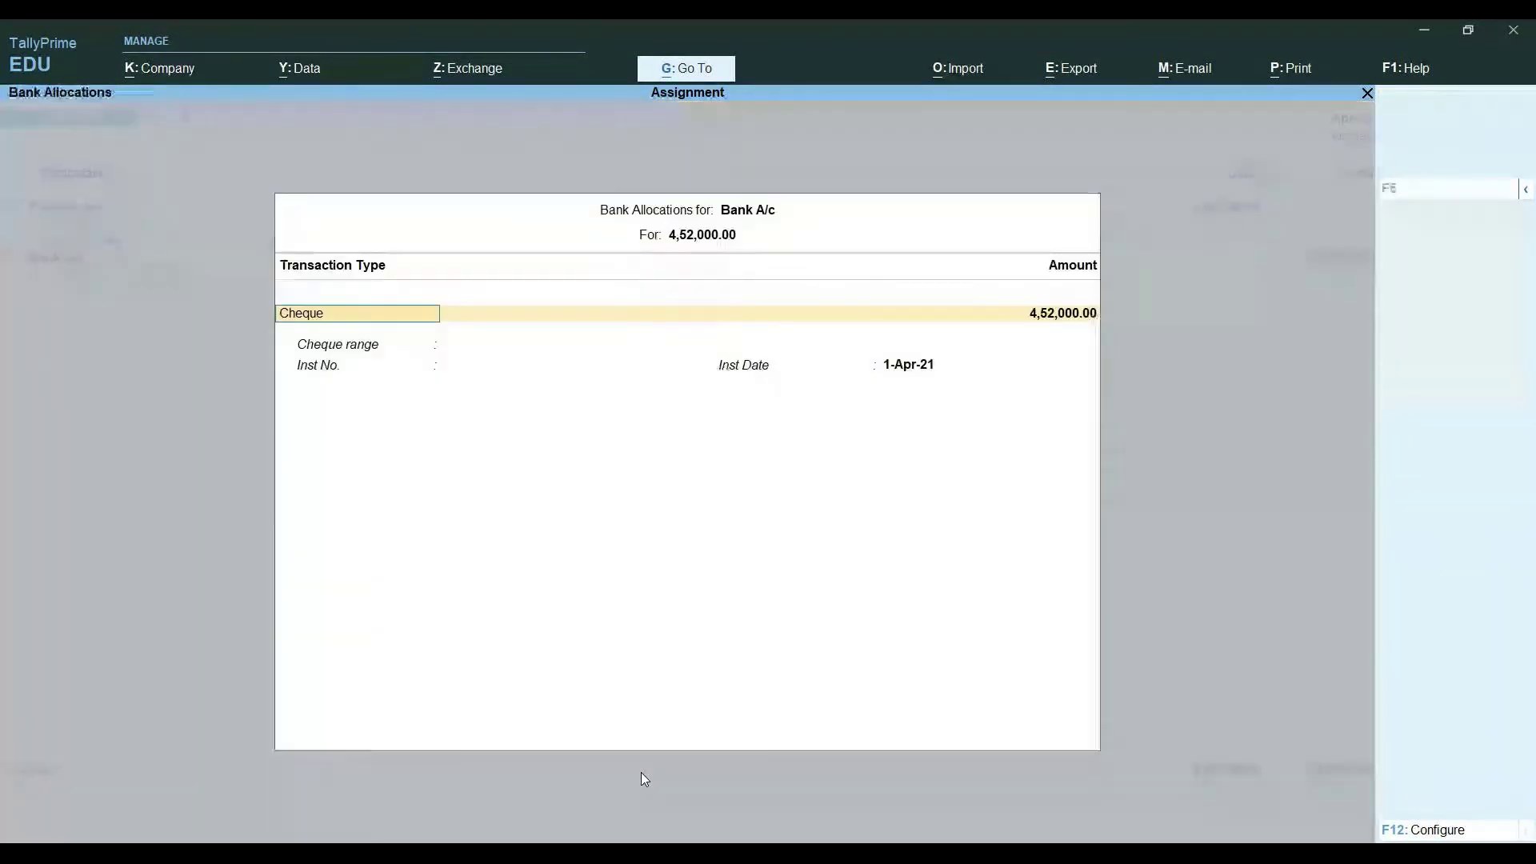
{"action": "key", "text": "Return"}
{"action": "key", "text": "Return"}
{"action": "key", "text": "Return"}
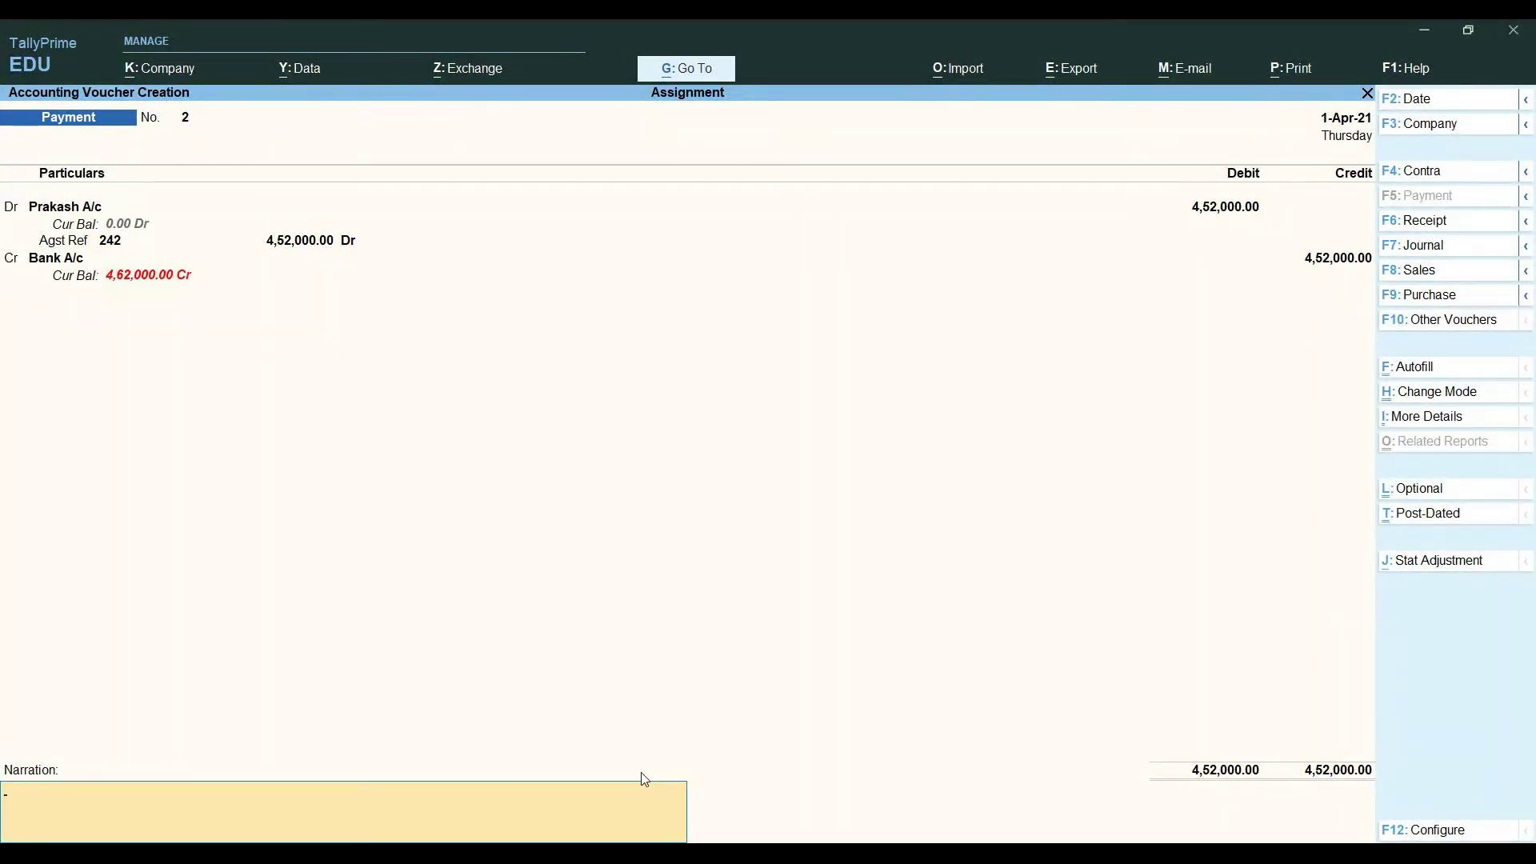
Enter the narration "being payment made to" followed by the supplier's title and name, and save the payment voucher.
{"action": "type", "text": "being pa"}
{"action": "type", "text": "yme"}
{"action": "type", "text": "nt paid"}
{"action": "type", "text": " t"}
{"action": "key", "text": "BackSpace"}
{"action": "key", "text": "BackSpace"}
{"action": "key", "text": "BackSpace"}
{"action": "key", "text": "BackSpace"}
{"action": "key", "text": "BackSpace"}
{"action": "key", "text": "BackSpace"}
{"action": "type", "text": "made to Mr Prakash"}
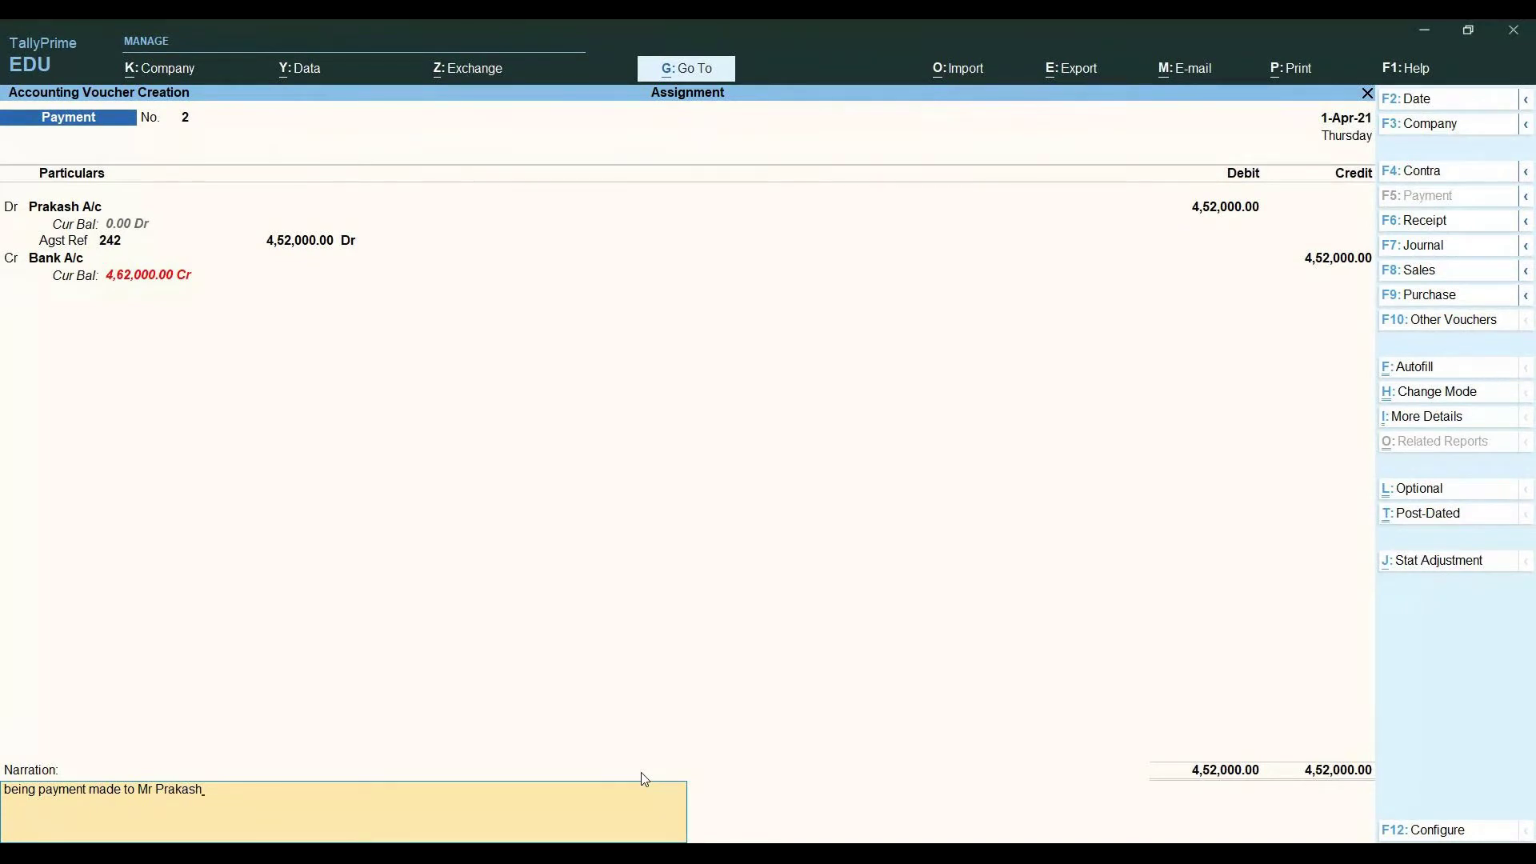
{"action": "key", "text": "Return"}
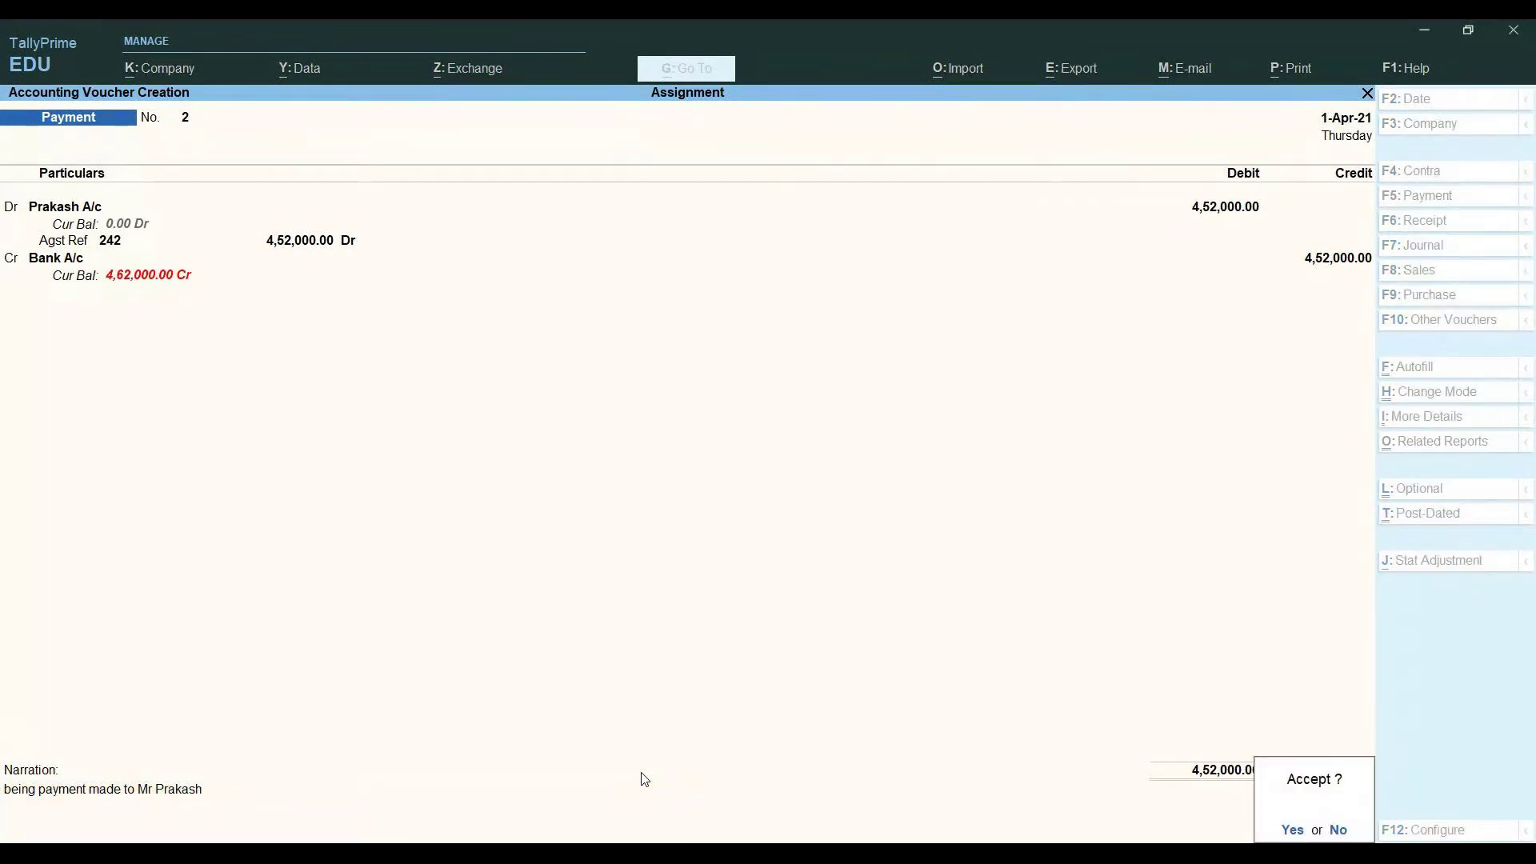
{"action": "key", "text": "Return"}
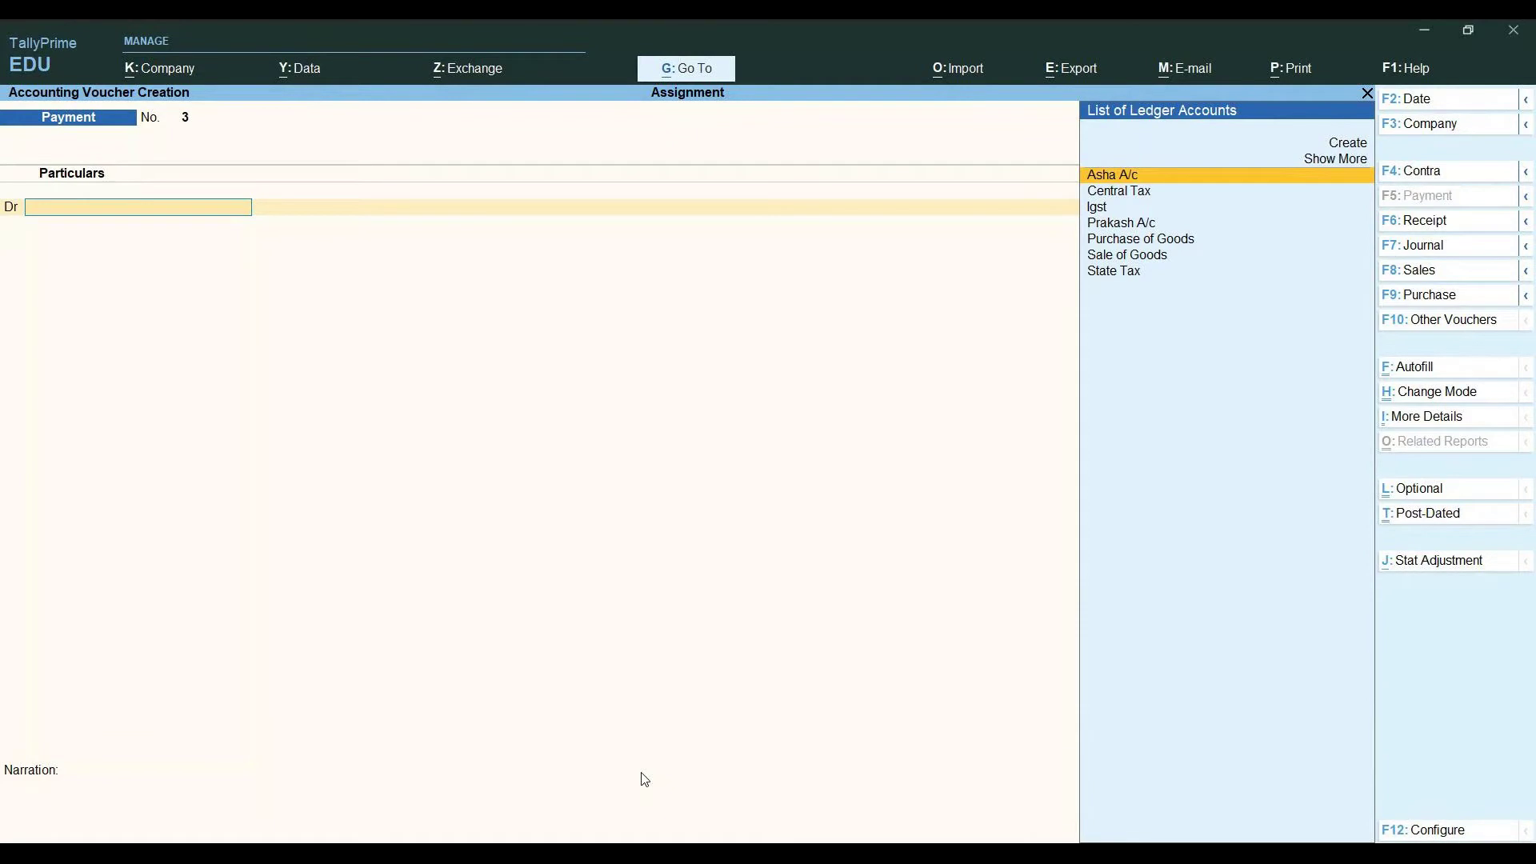
Check the Bills Payable report for outstanding supplier bills, and close it.
{"action": "key", "text": "ctrl+q"}
{"action": "key", "text": "alt+g"}
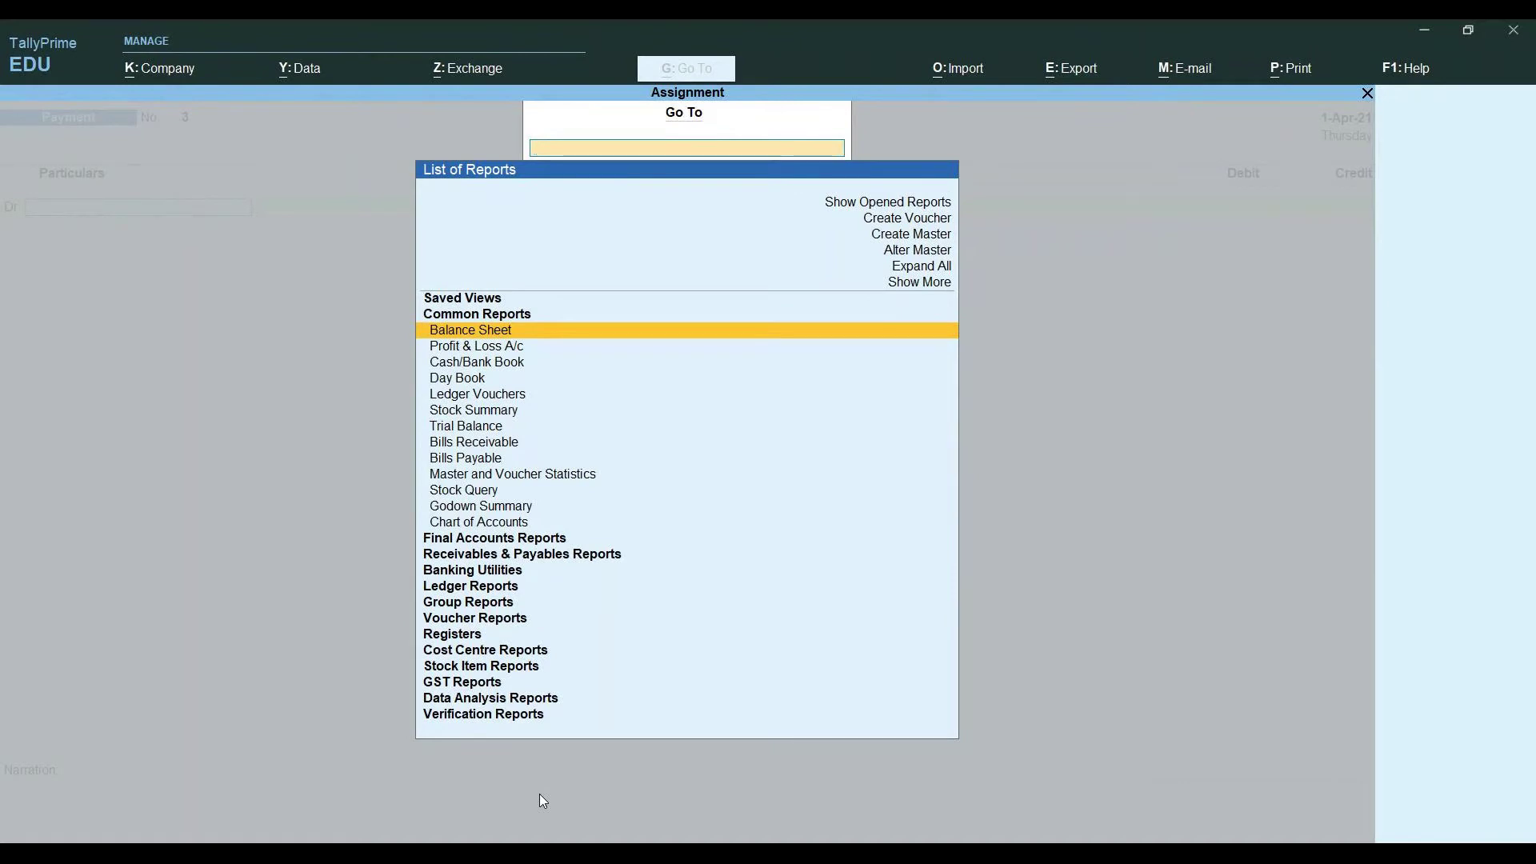
{"action": "key", "text": "Down"}
{"action": "key", "text": "Down"}
{"action": "key", "text": "Down"}
{"action": "key", "text": "Down"}
{"action": "key", "text": "Down"}
{"action": "key", "text": "Down"}
{"action": "key", "text": "Down"}
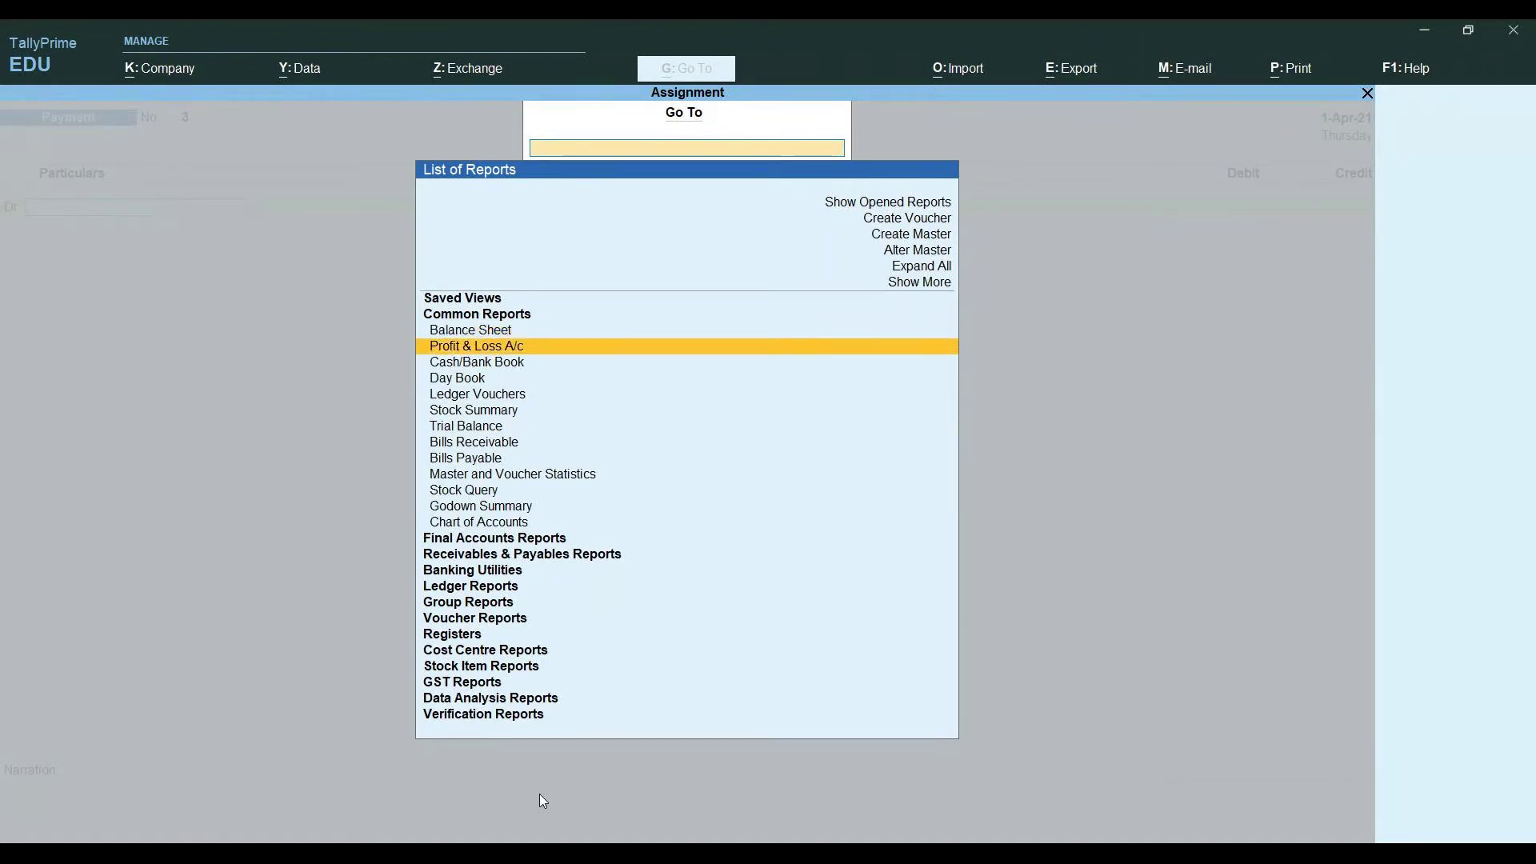
{"action": "key", "text": "Down"}
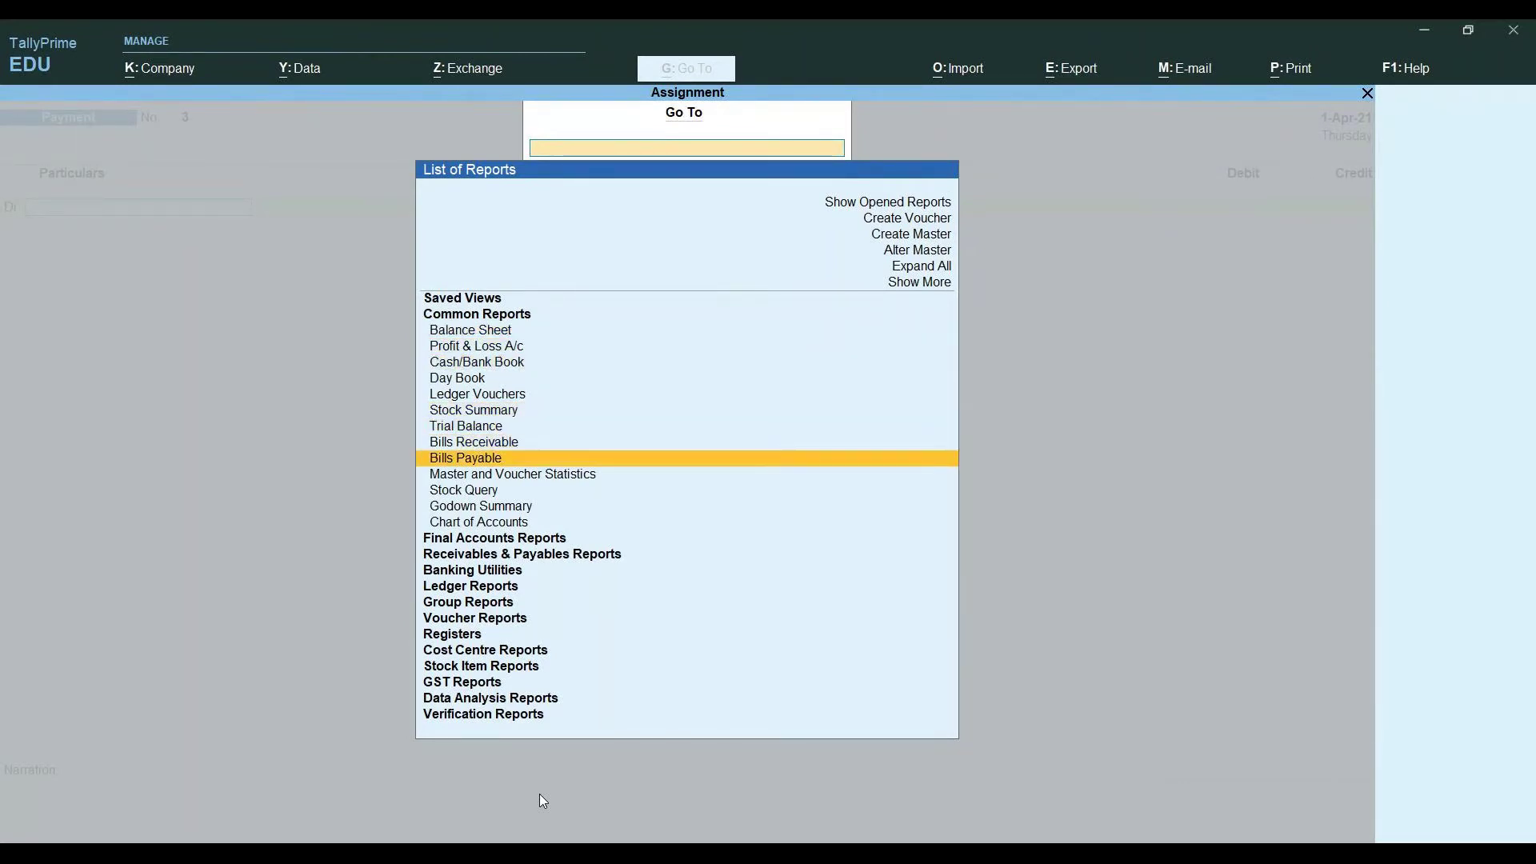
{"action": "key", "text": "Return"}
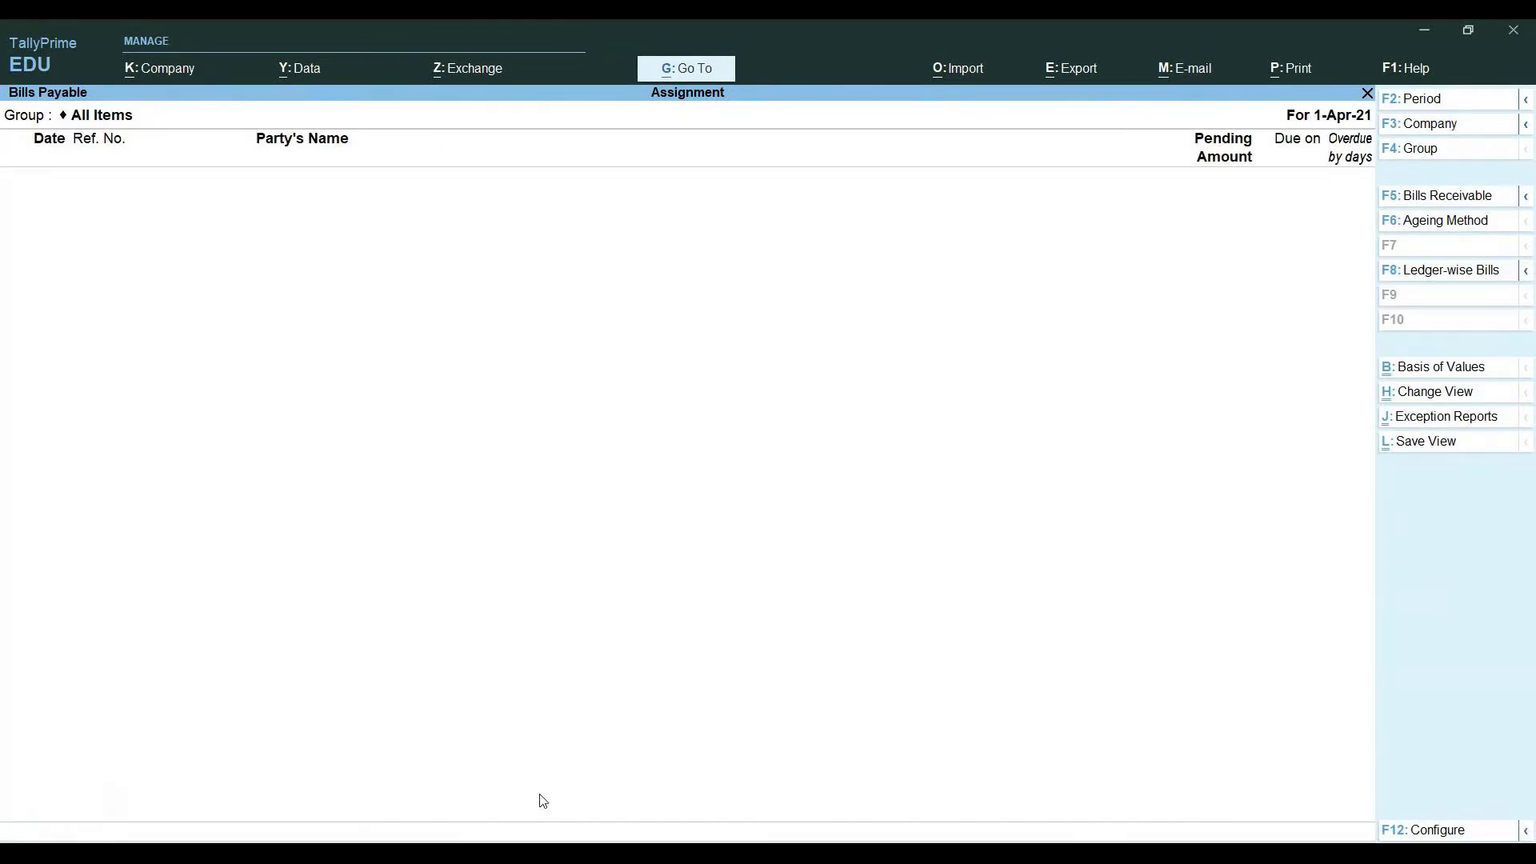
{"action": "left_click", "coordinate": [1366, 96]}
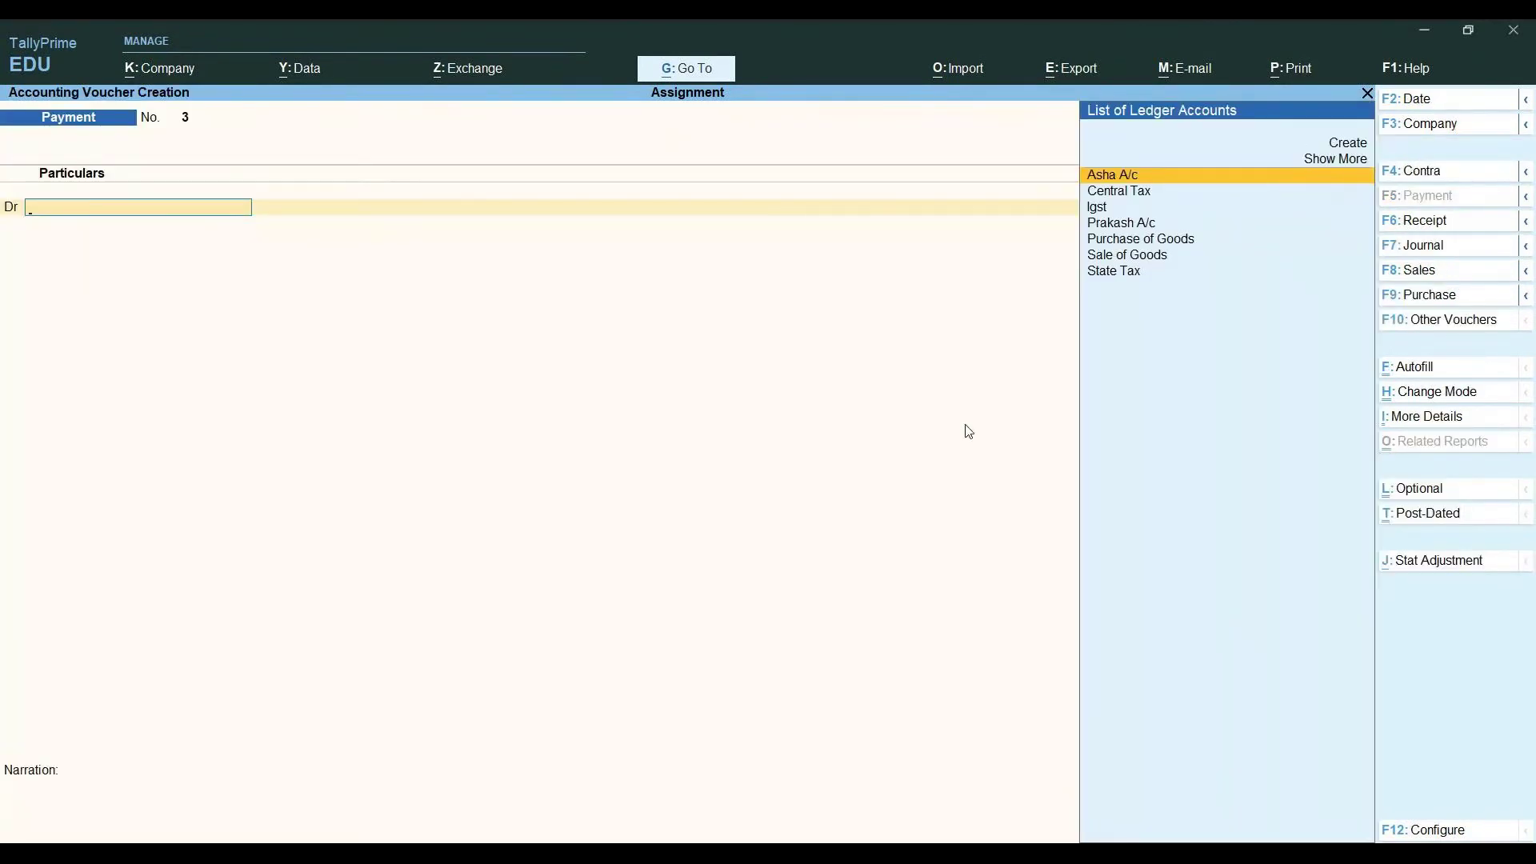
Quit voucher creation, review the recorded vouchers in the Day Book and return to the Gateway of Tally.
{"action": "key", "text": "Escape"}
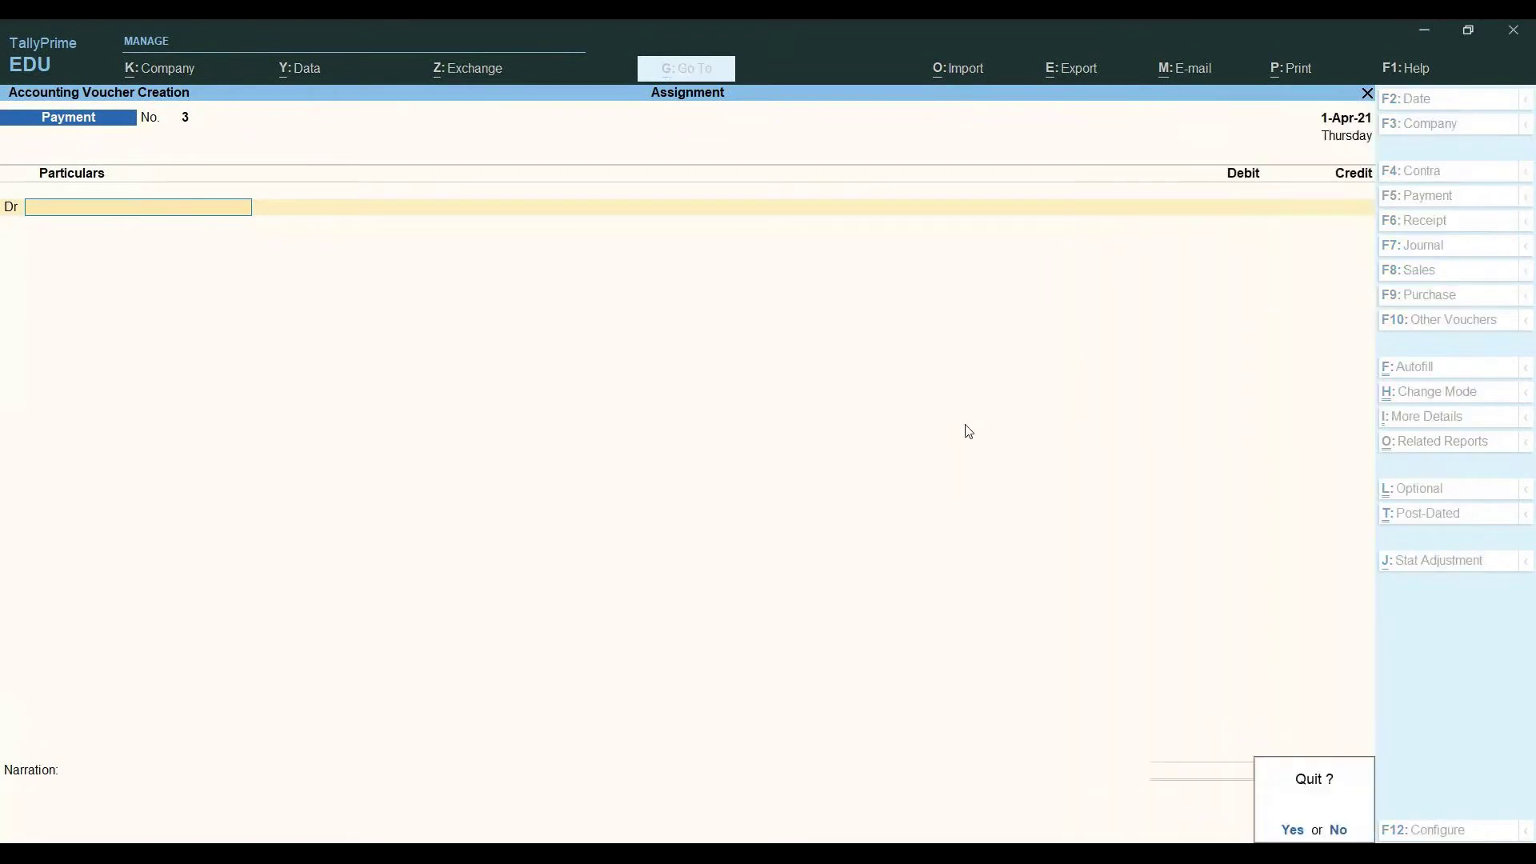
{"action": "key", "text": "Return"}
{"action": "key", "text": "Down"}
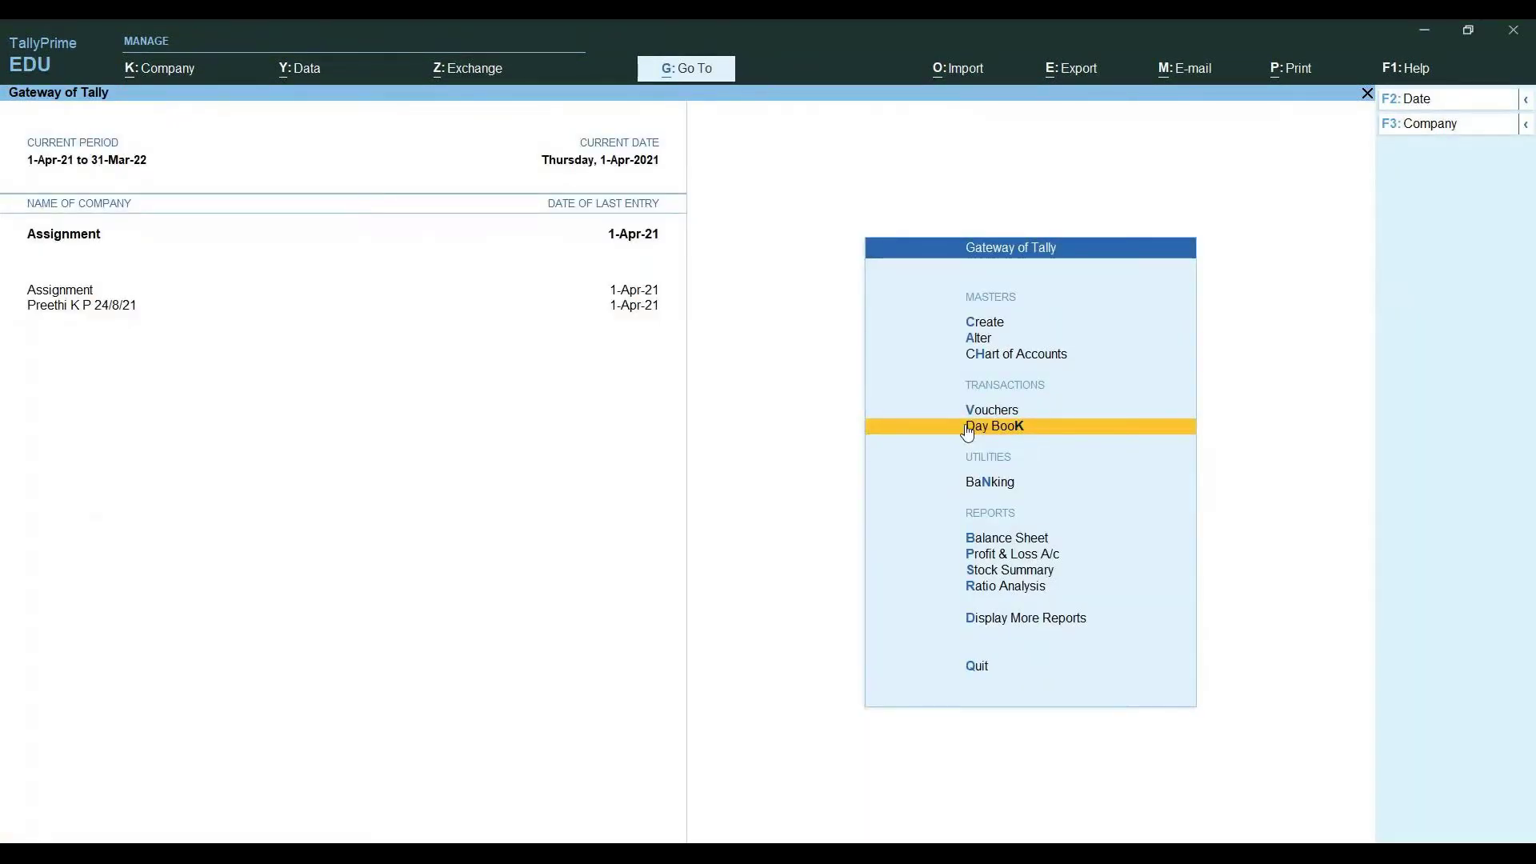
{"action": "left_click", "coordinate": [967, 430]}
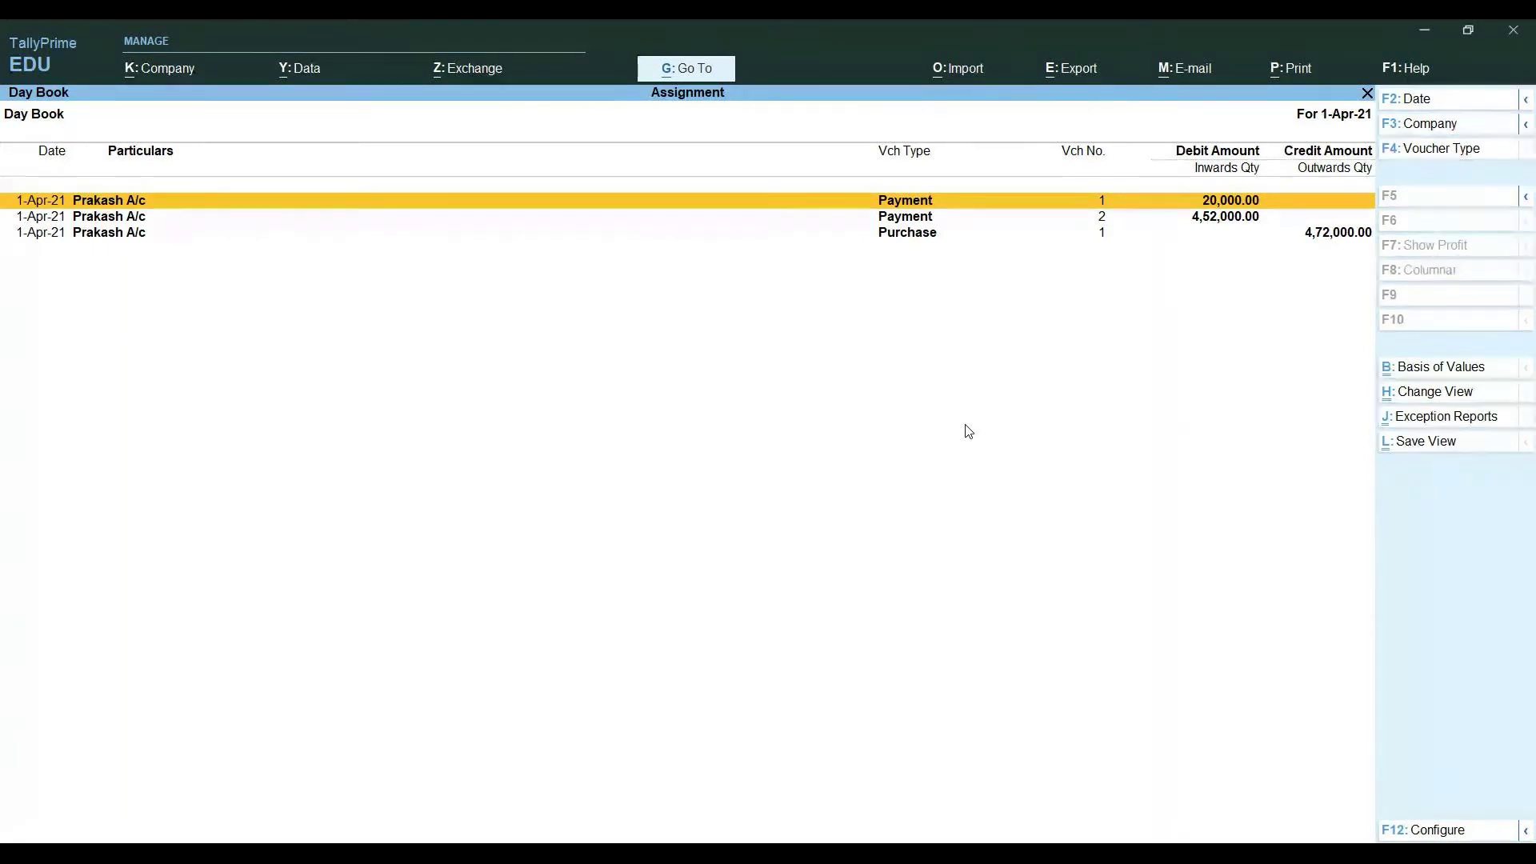
{"action": "key", "text": "Escape"}
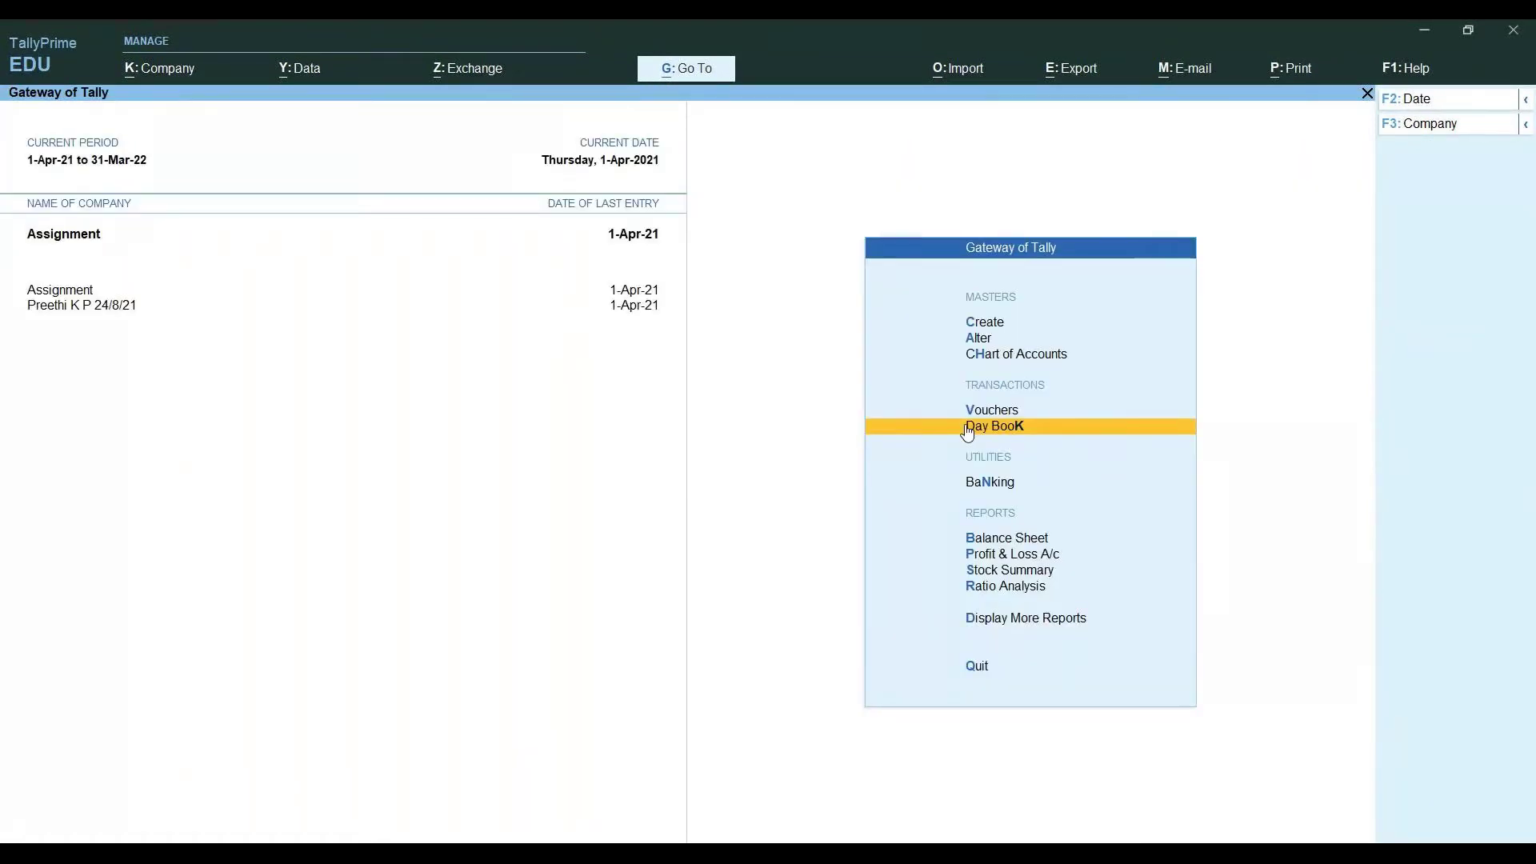
Examine the voucher counts, taxable amounts and input tax credit in the GSTR-2 report, and close it.
{"action": "key", "text": "alt+g"}
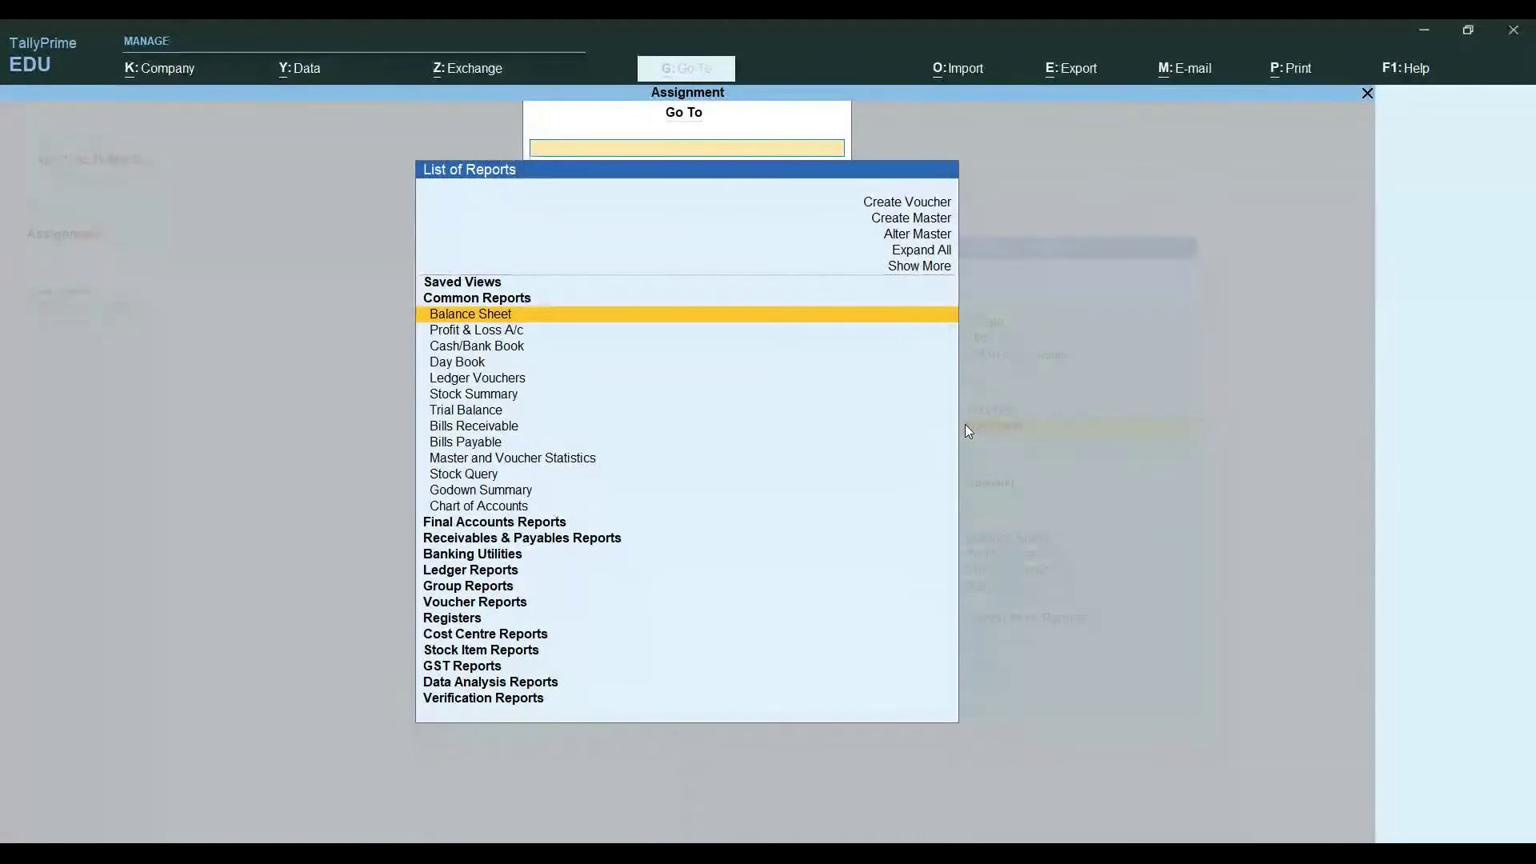
{"action": "key", "text": "Down"}
{"action": "key", "text": "Down"}
{"action": "key", "text": "Down"}
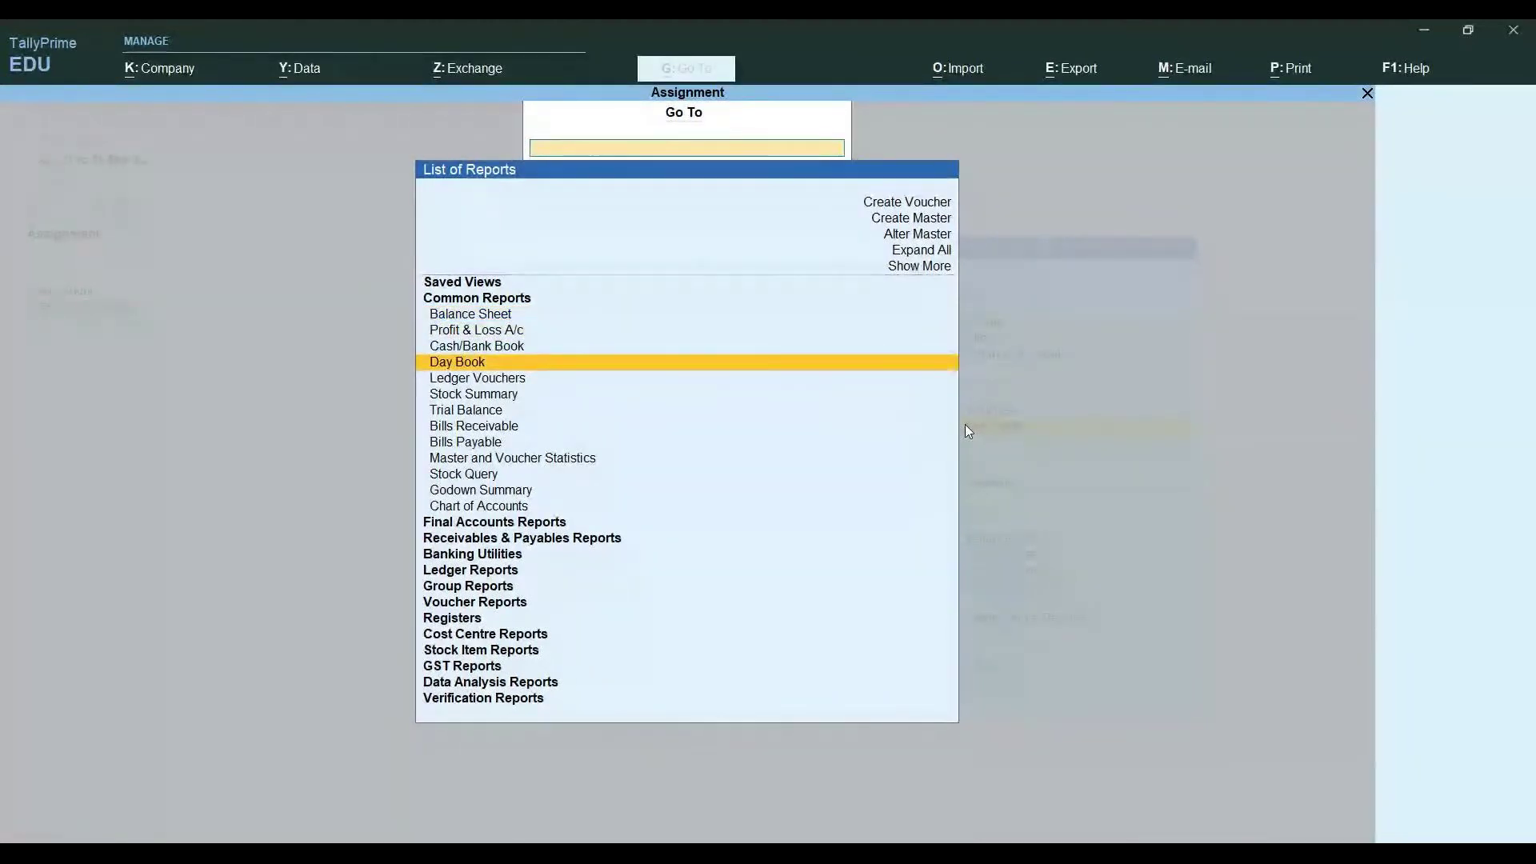
{"action": "key", "text": "Down"}
{"action": "key", "text": "Down"}
{"action": "key", "text": "Down"}
{"action": "key", "text": "Down"}
{"action": "key", "text": "Down"}
{"action": "key", "text": "Down"}
{"action": "key", "text": "Down"}
{"action": "key", "text": "Down"}
{"action": "key", "text": "Down"}
{"action": "key", "text": "Down"}
{"action": "key", "text": "Down"}
{"action": "key", "text": "Down"}
{"action": "key", "text": "Down"}
{"action": "key", "text": "Down"}
{"action": "key", "text": "Down"}
{"action": "key", "text": "Down"}
{"action": "key", "text": "Down"}
{"action": "key", "text": "Down"}
{"action": "key", "text": "Down"}
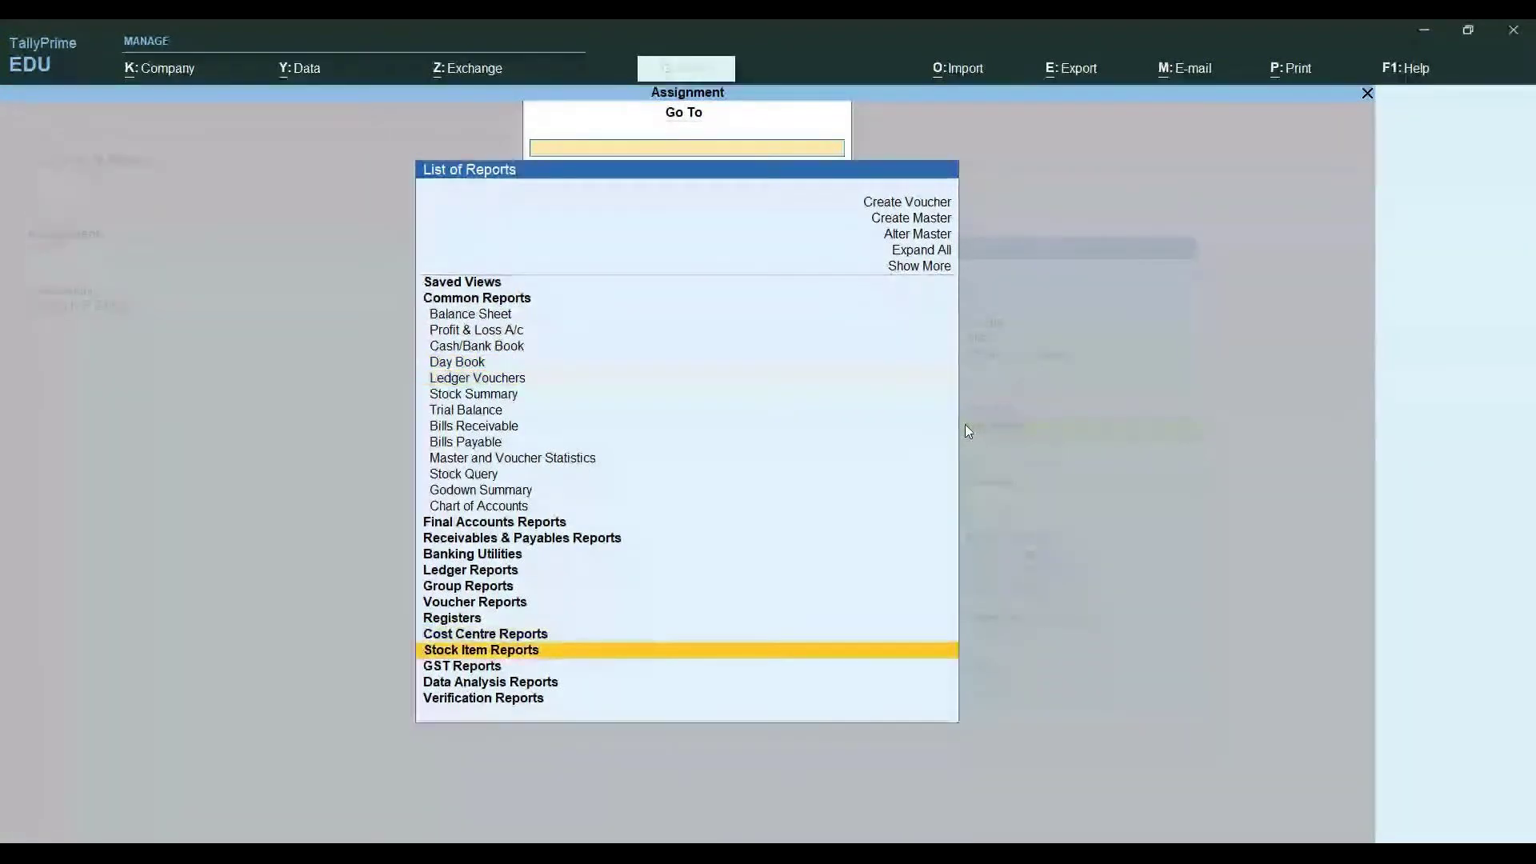
{"action": "key", "text": "Return"}
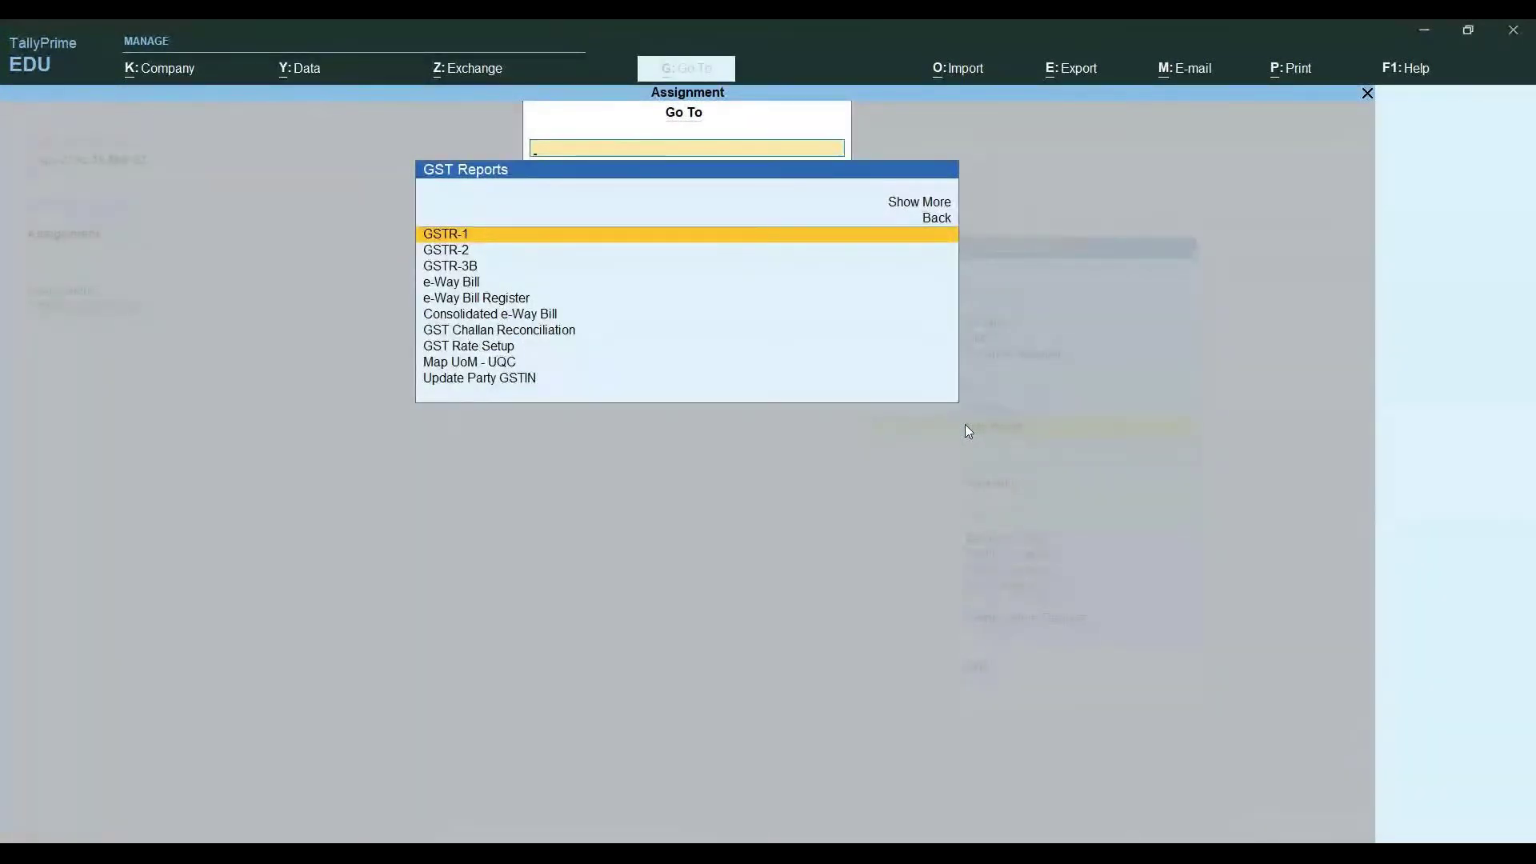
{"action": "key", "text": "Down"}
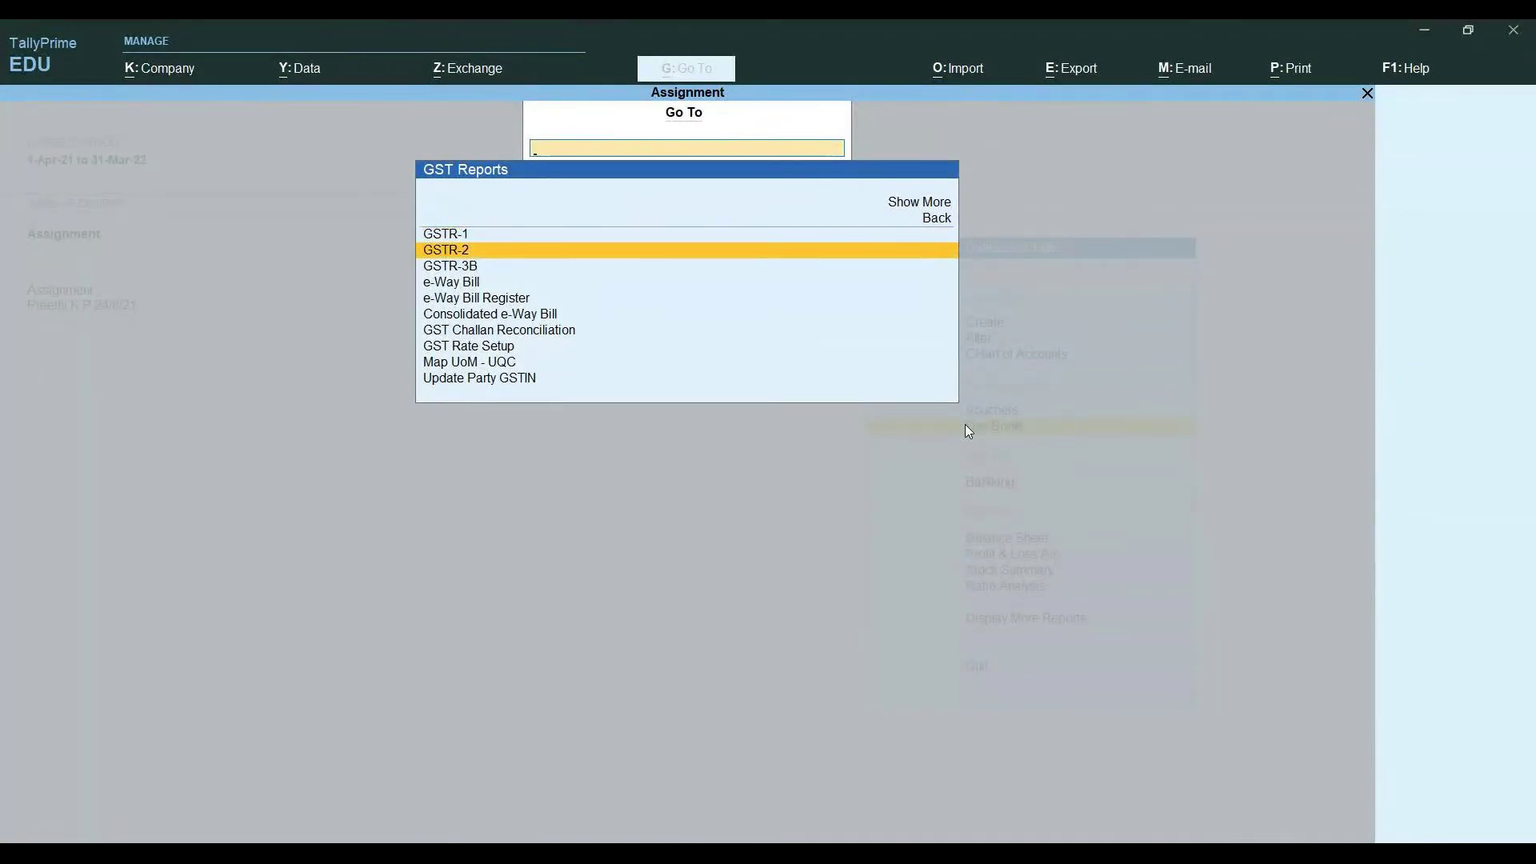
{"action": "key", "text": "Return"}
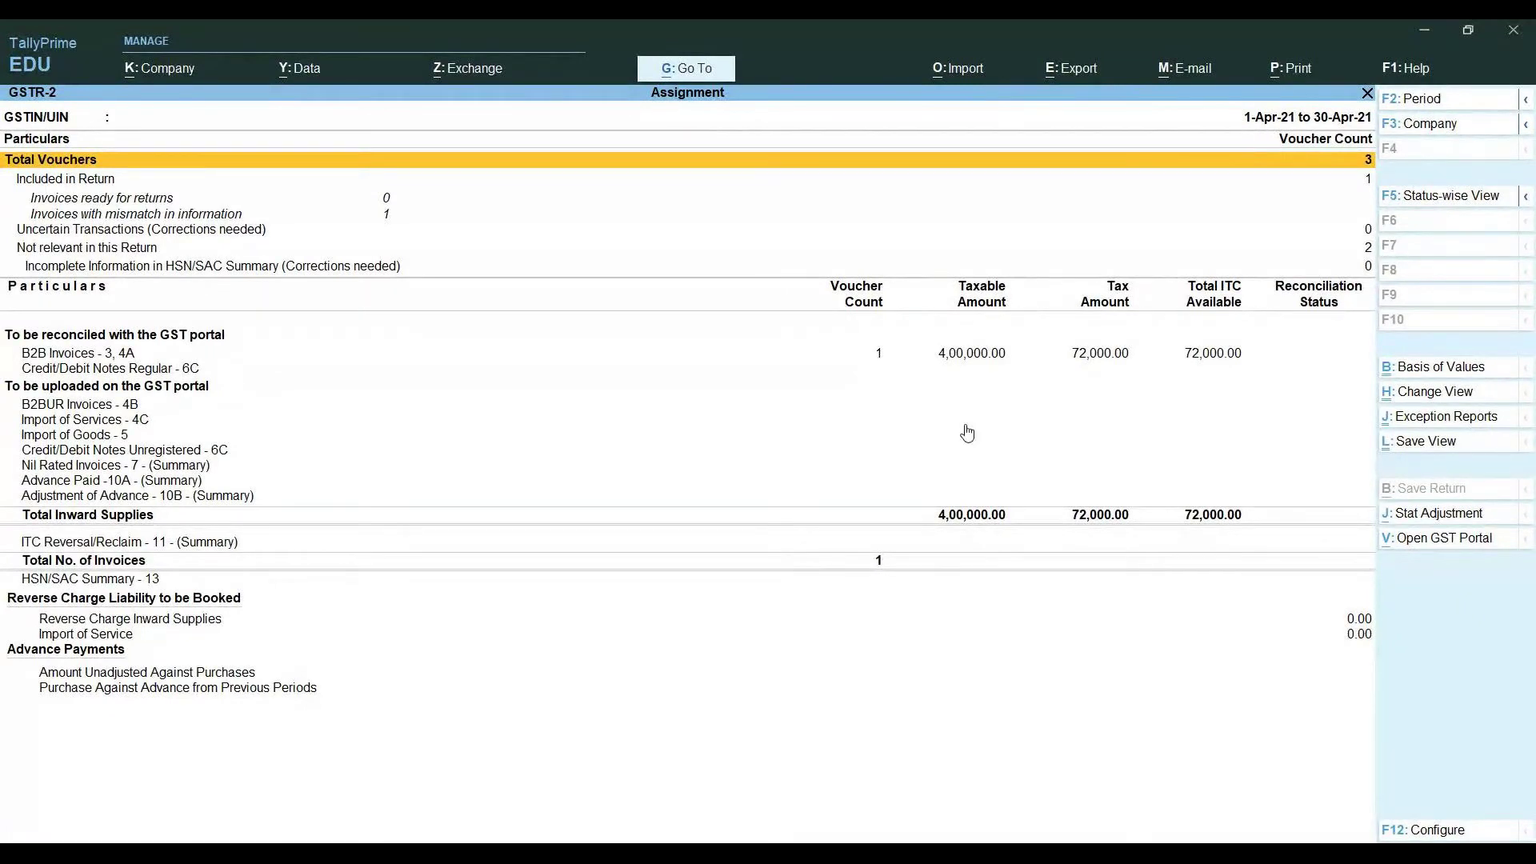
{"action": "key", "text": "Escape"}
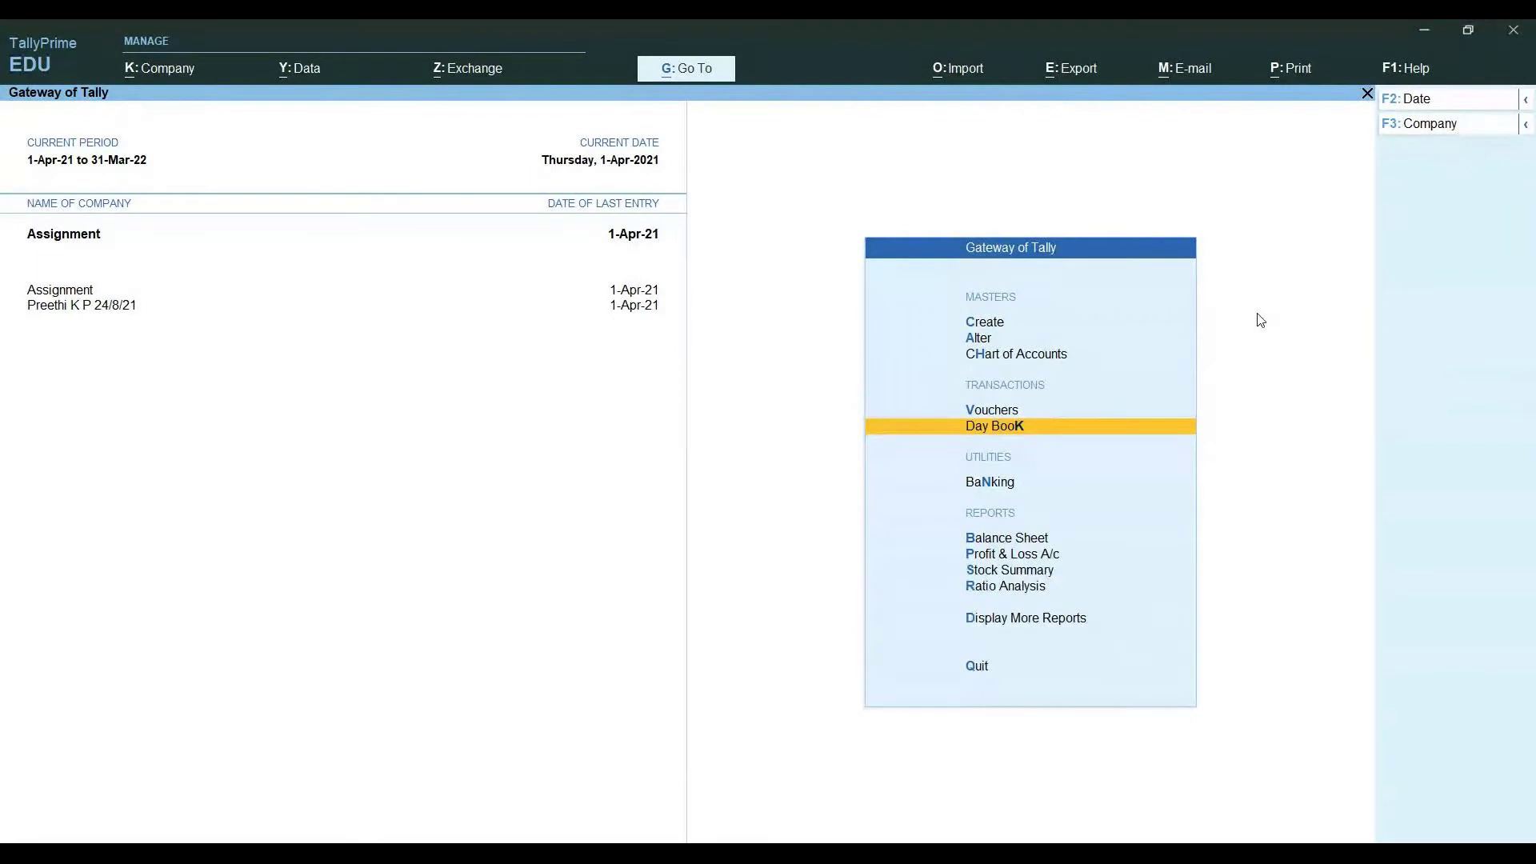
Examine the Stock Query report for the Chairs item, including its purchases and godown details, and close it.
{"action": "key", "text": "alt+g"}
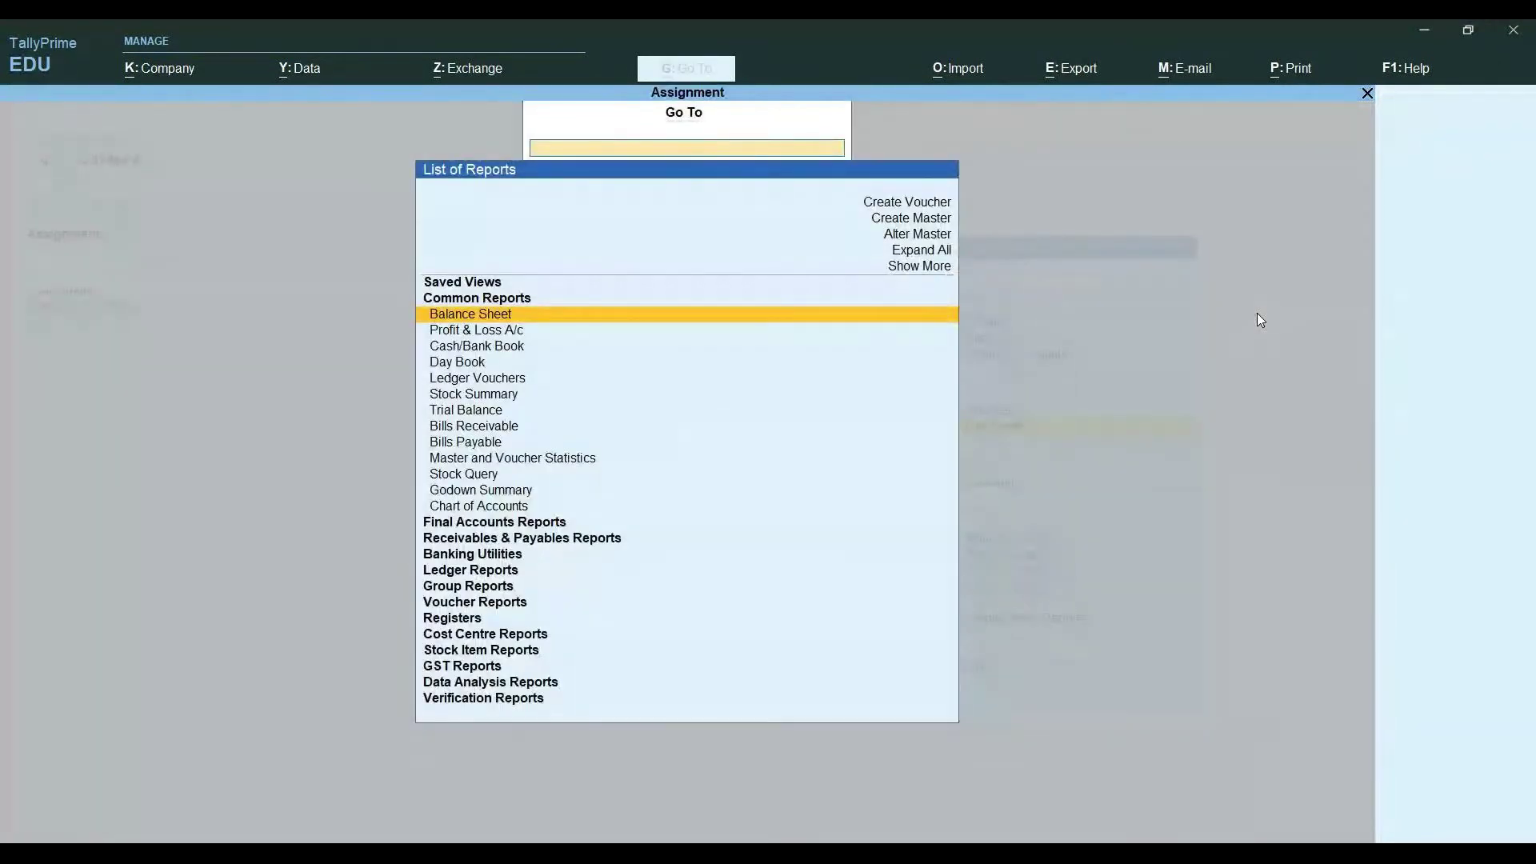
{"action": "key", "text": "Down"}
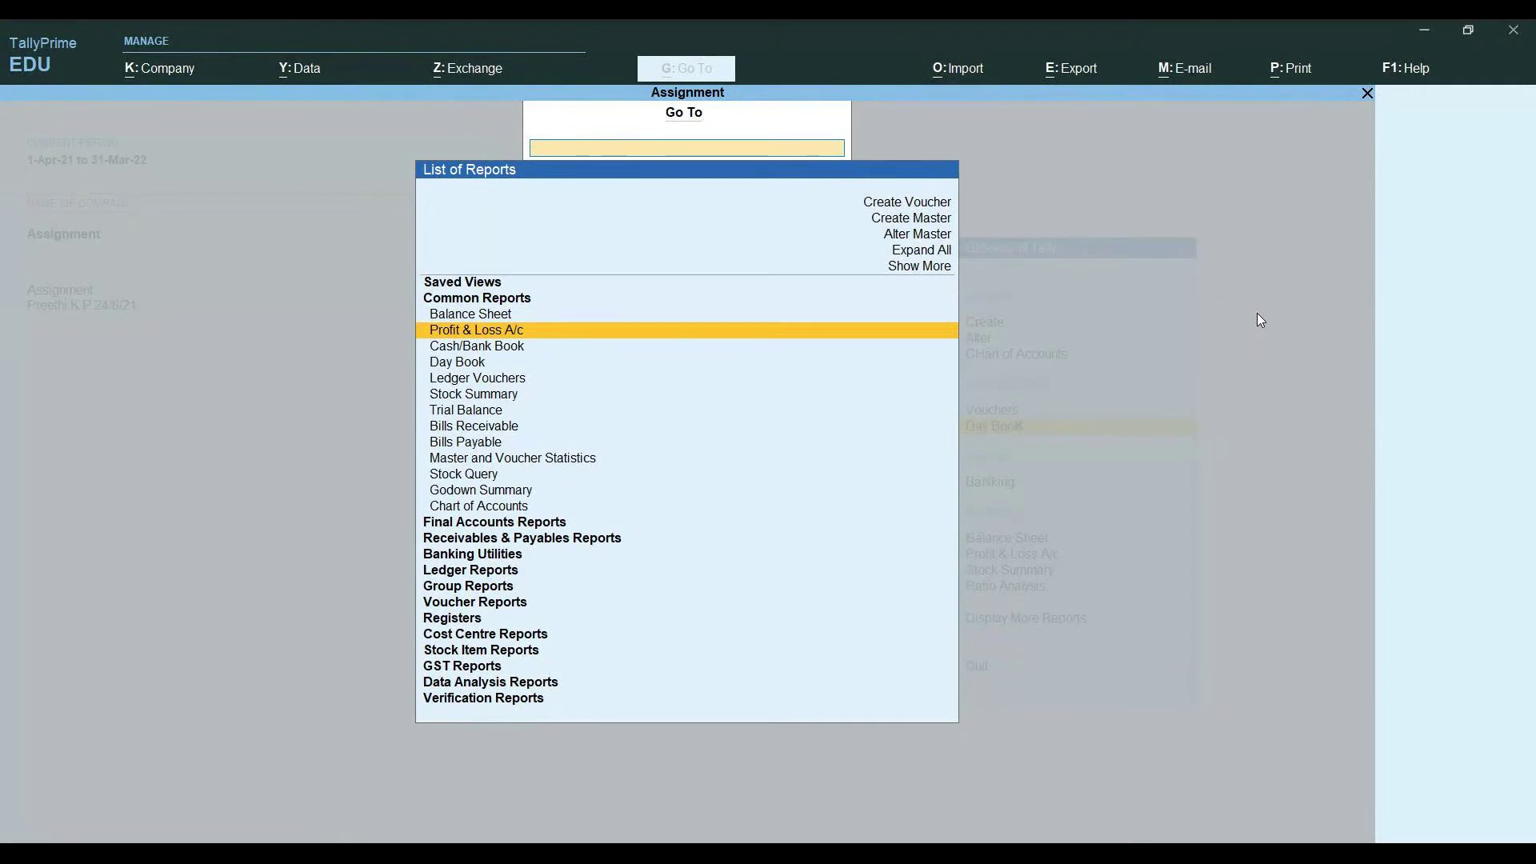
{"action": "key", "text": "Down"}
{"action": "key", "text": "Down"}
{"action": "key", "text": "Down"}
{"action": "key", "text": "Down"}
{"action": "key", "text": "Down"}
{"action": "key", "text": "Down"}
{"action": "key", "text": "Down"}
{"action": "key", "text": "Down"}
{"action": "key", "text": "Down"}
{"action": "key", "text": "Down"}
{"action": "key", "text": "Down"}
{"action": "key", "text": "Down"}
{"action": "key", "text": "Down"}
{"action": "key", "text": "Down"}
{"action": "key", "text": "Down"}
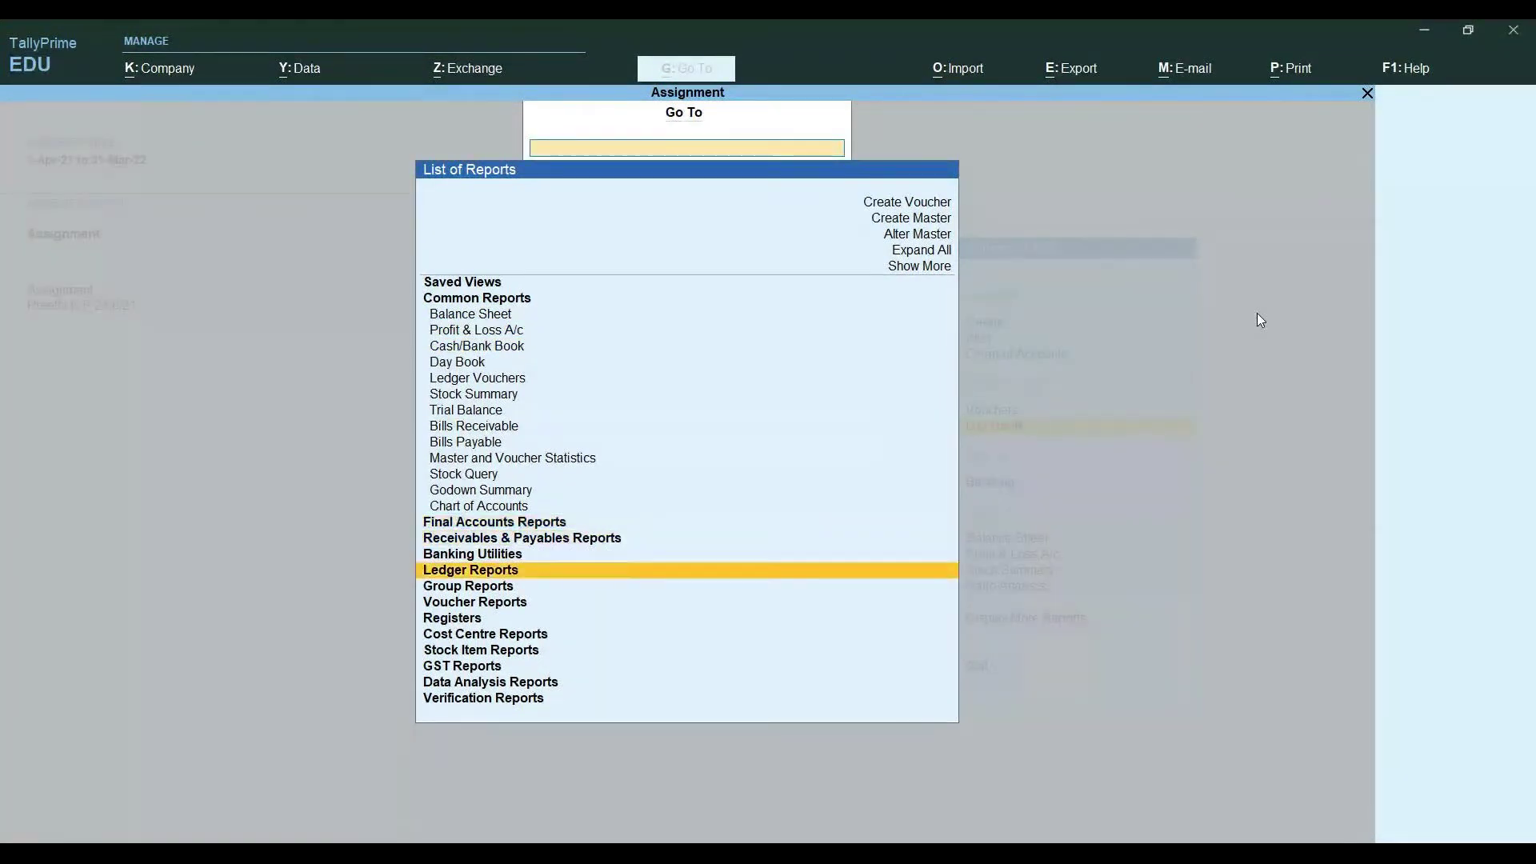
{"action": "key", "text": "Down"}
{"action": "key", "text": "Down"}
{"action": "key", "text": "Down"}
{"action": "key", "text": "Down"}
{"action": "key", "text": "Down"}
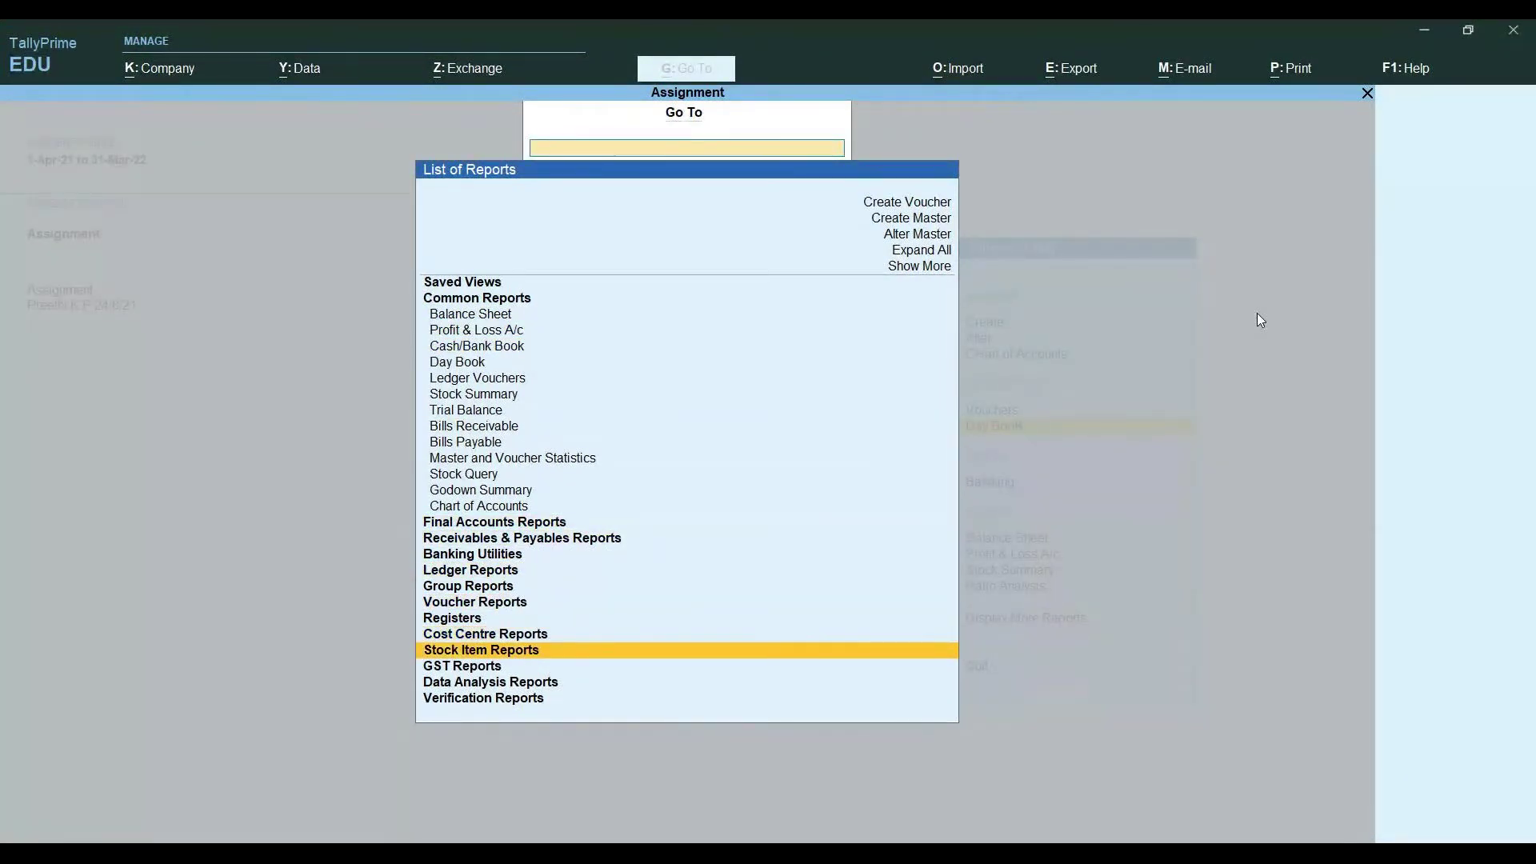
{"action": "key", "text": "Return"}
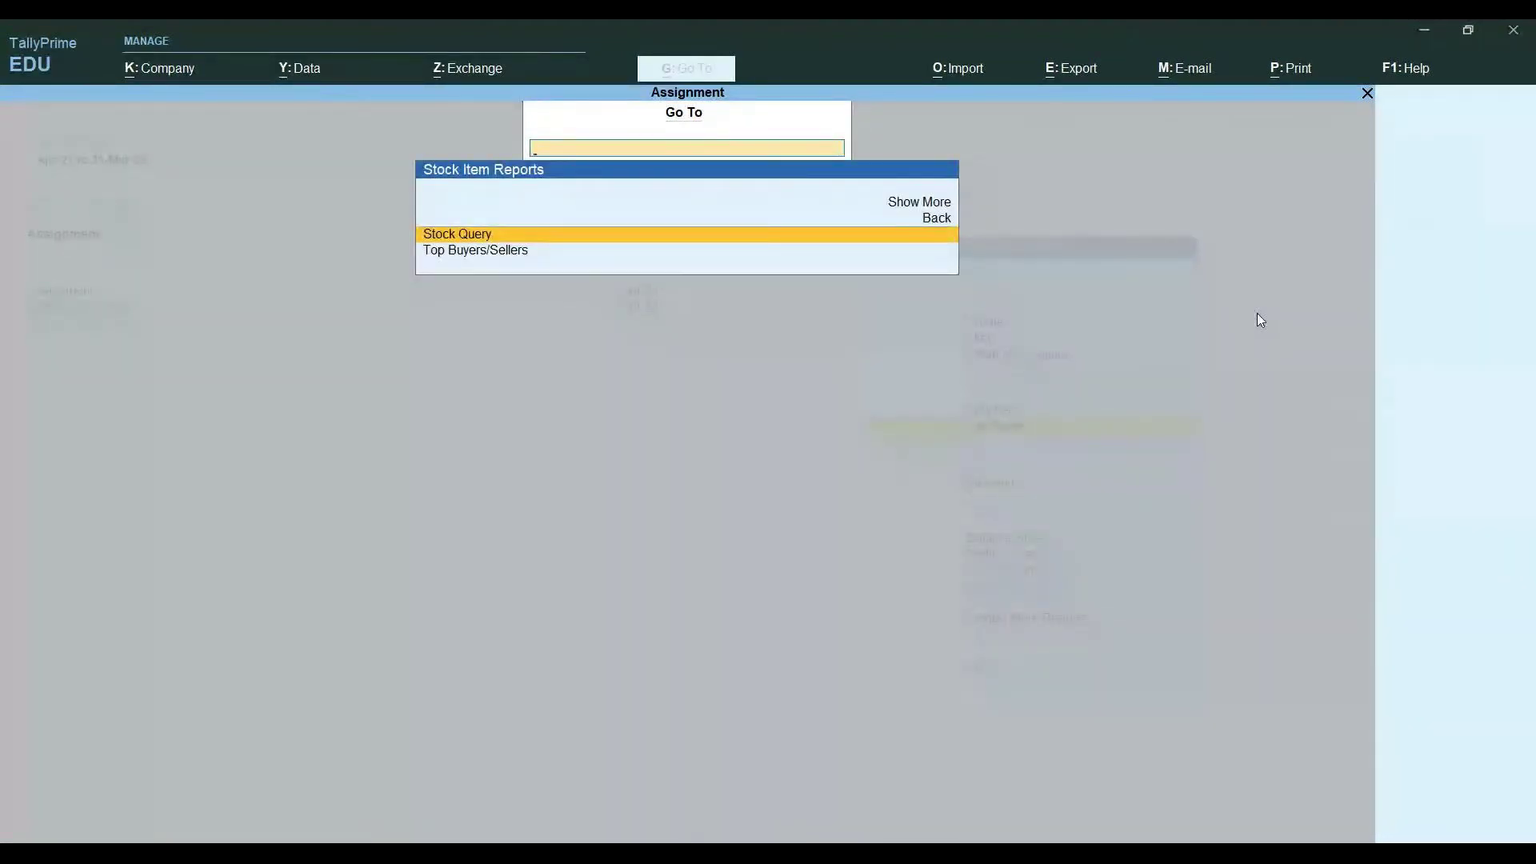
{"action": "key", "text": "Return"}
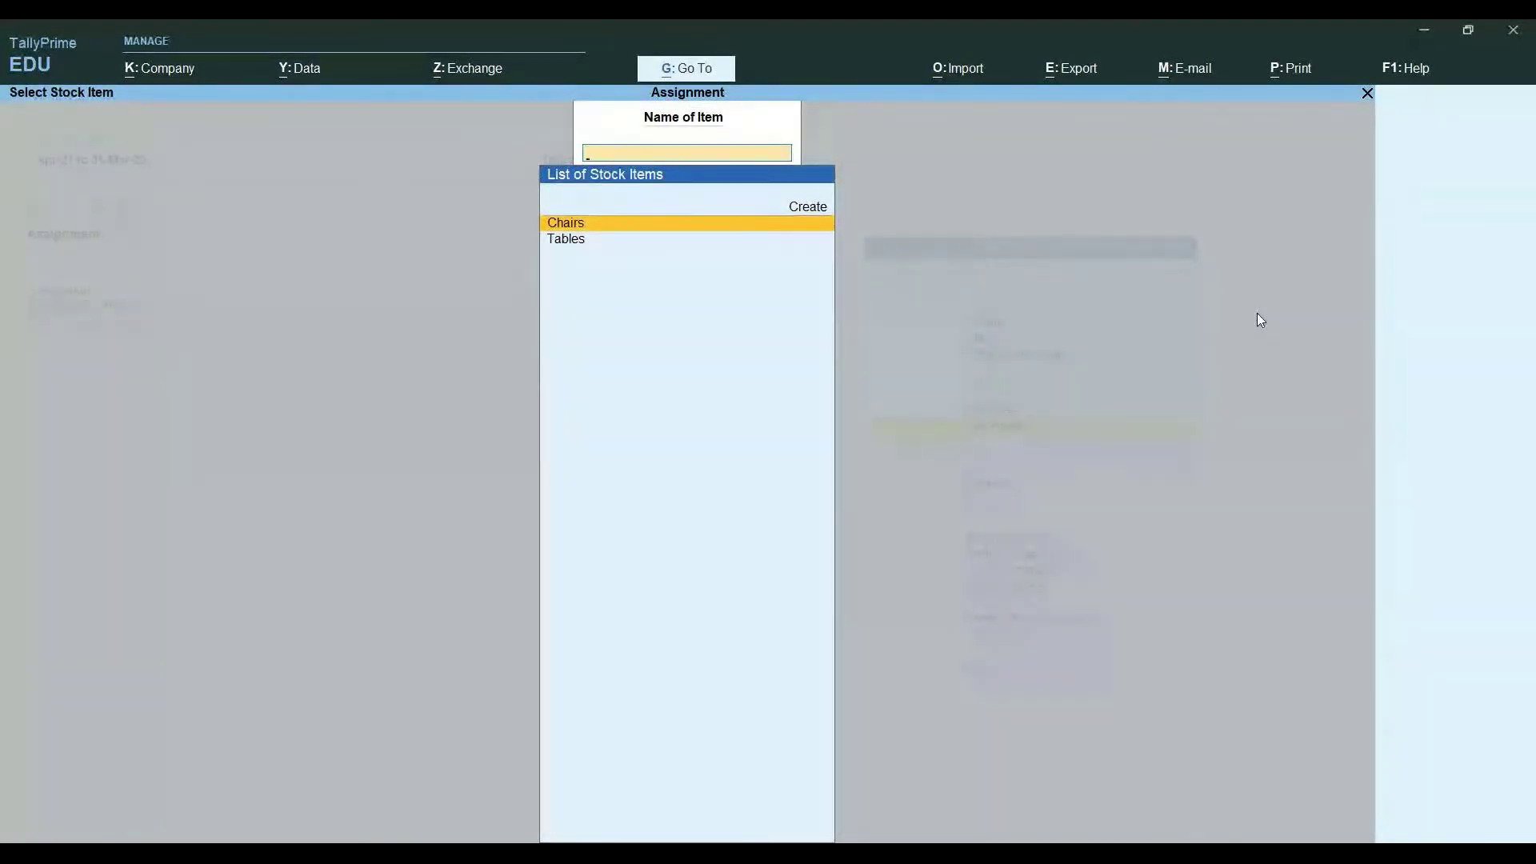
{"action": "key", "text": "Return"}
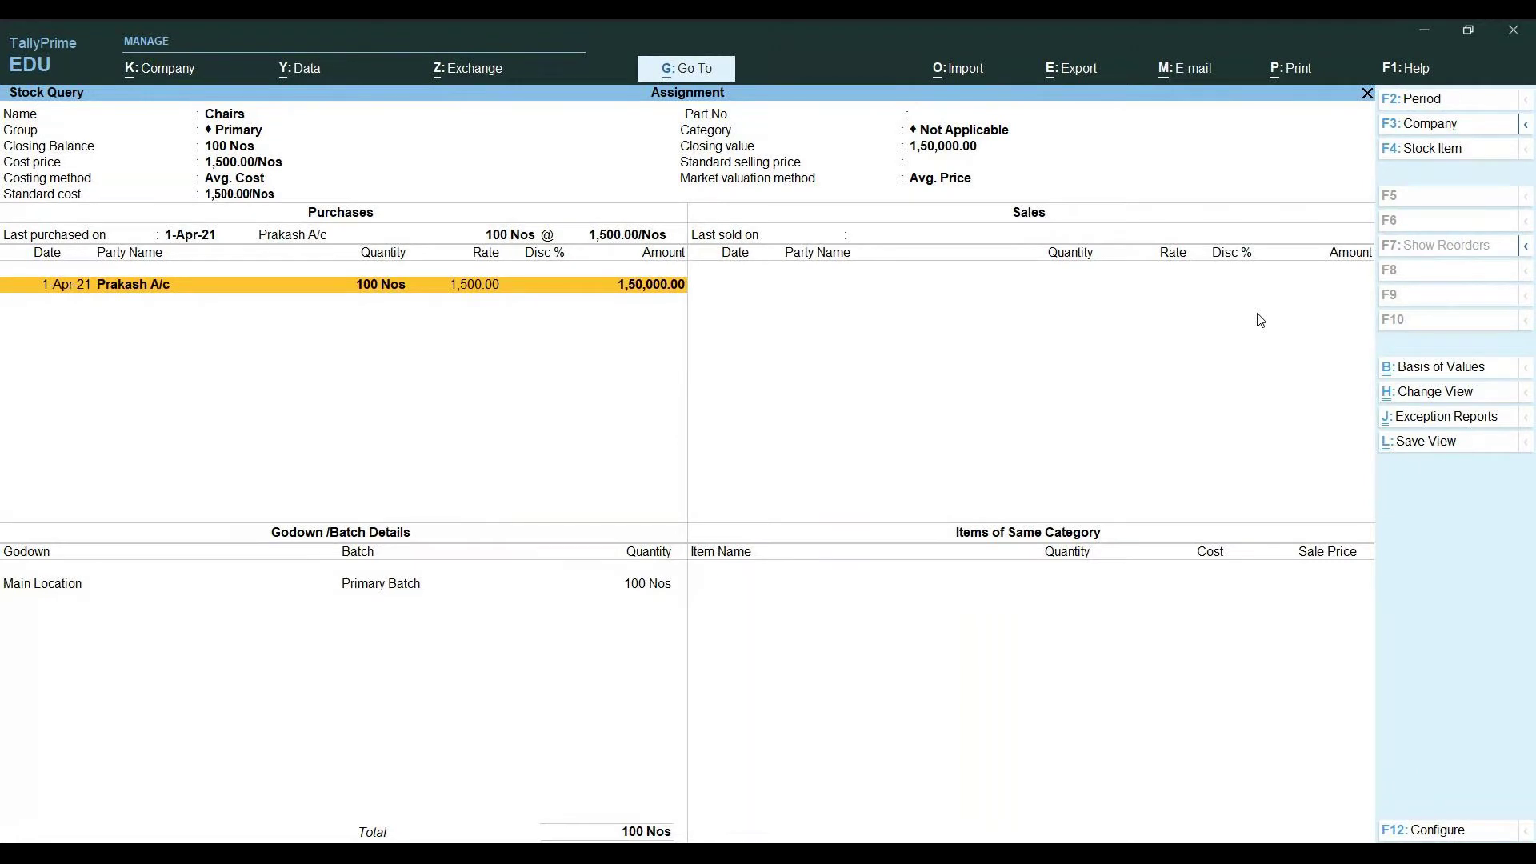
{"action": "left_click", "coordinate": [1367, 94]}
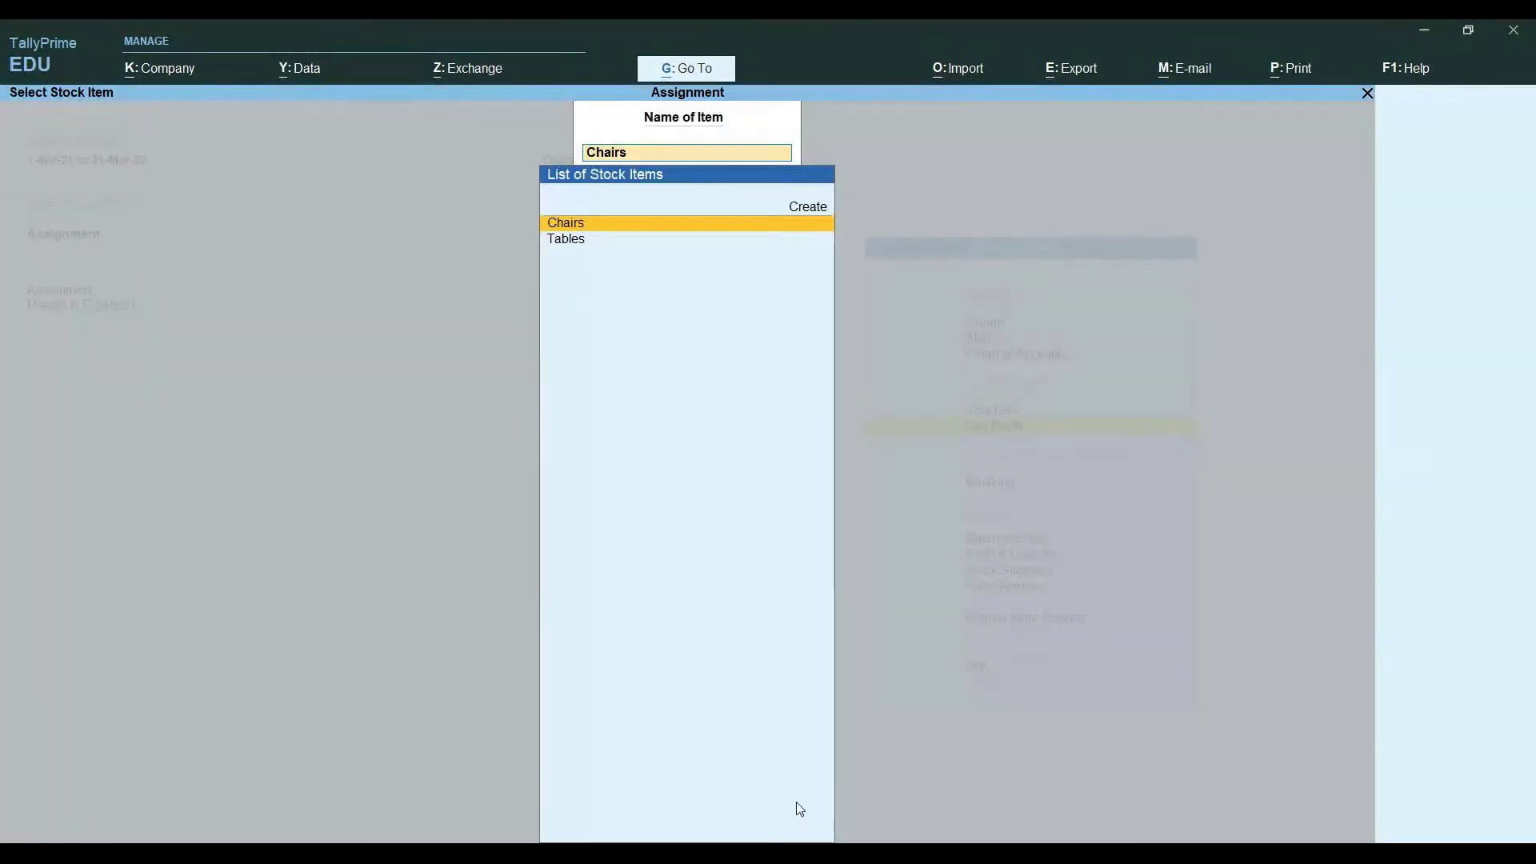
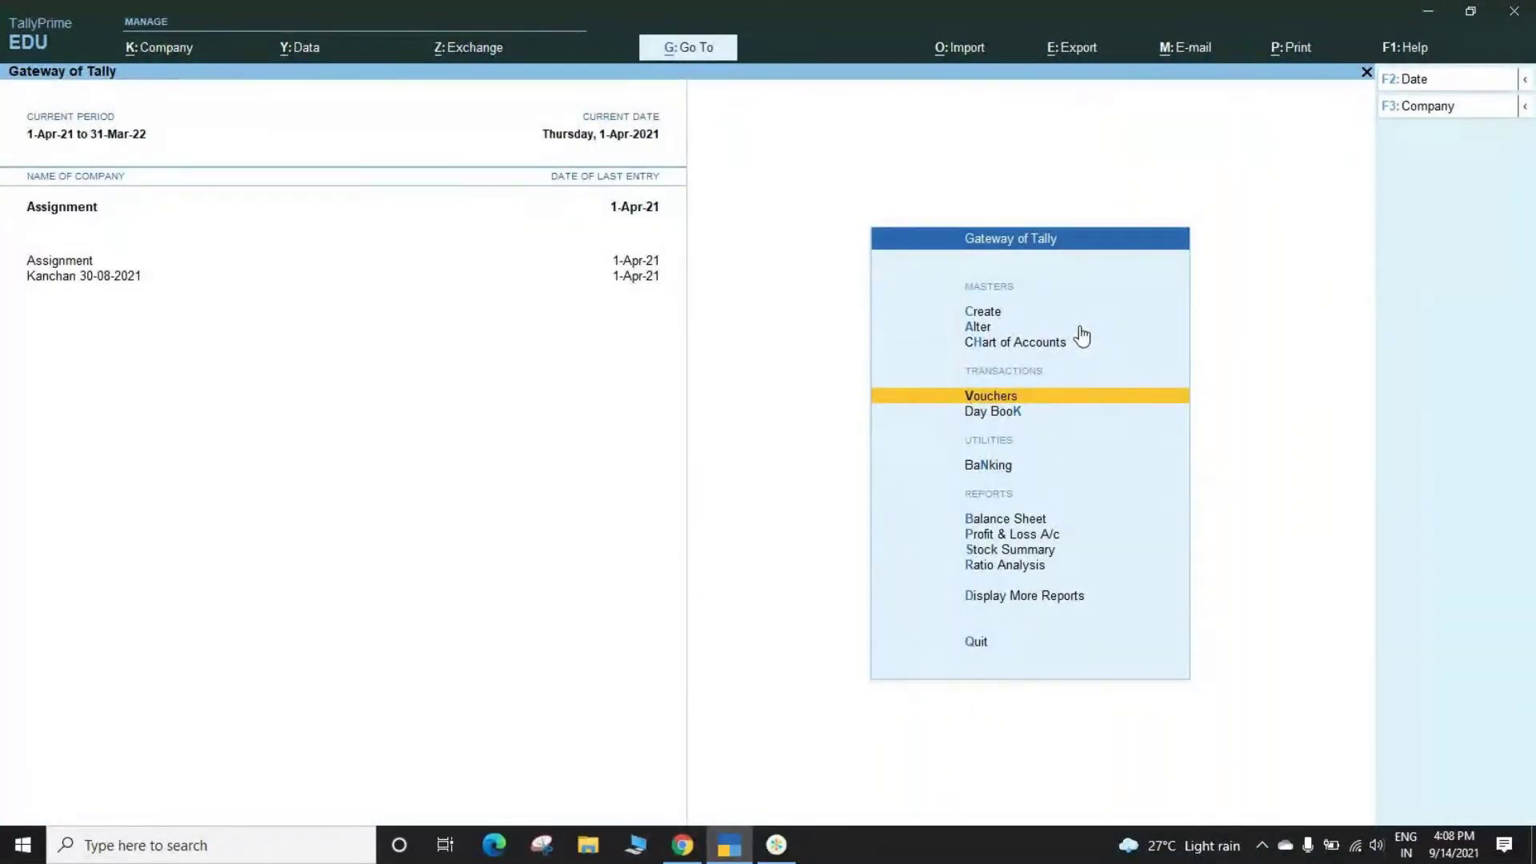
Start a purchase voucher with supplier invoice number 34 and invoice date 1-Apr-21.
{"action": "key", "text": "Return"}
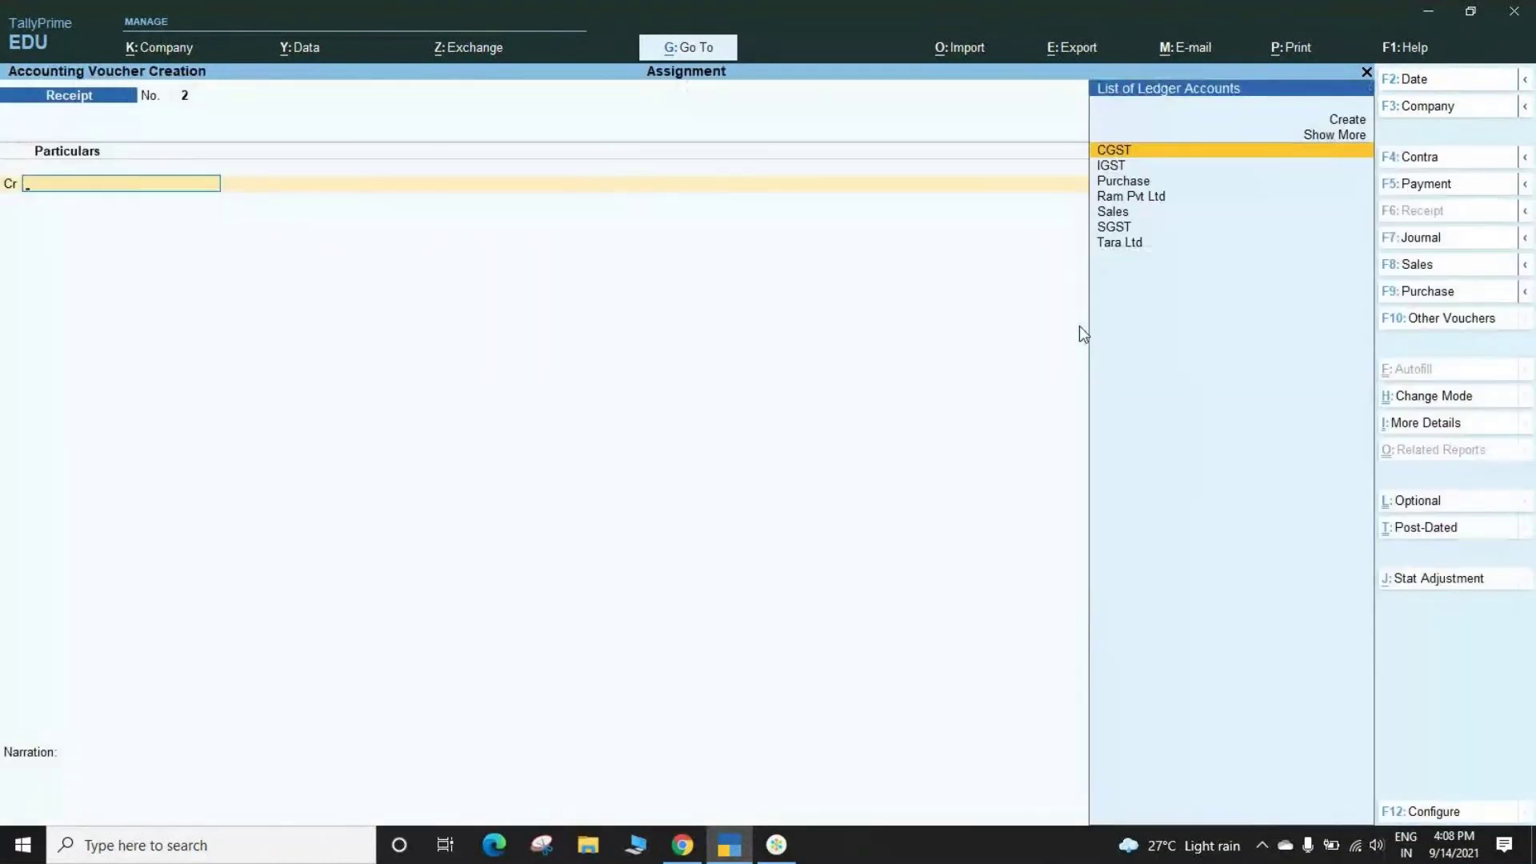
{"action": "key", "text": "F9"}
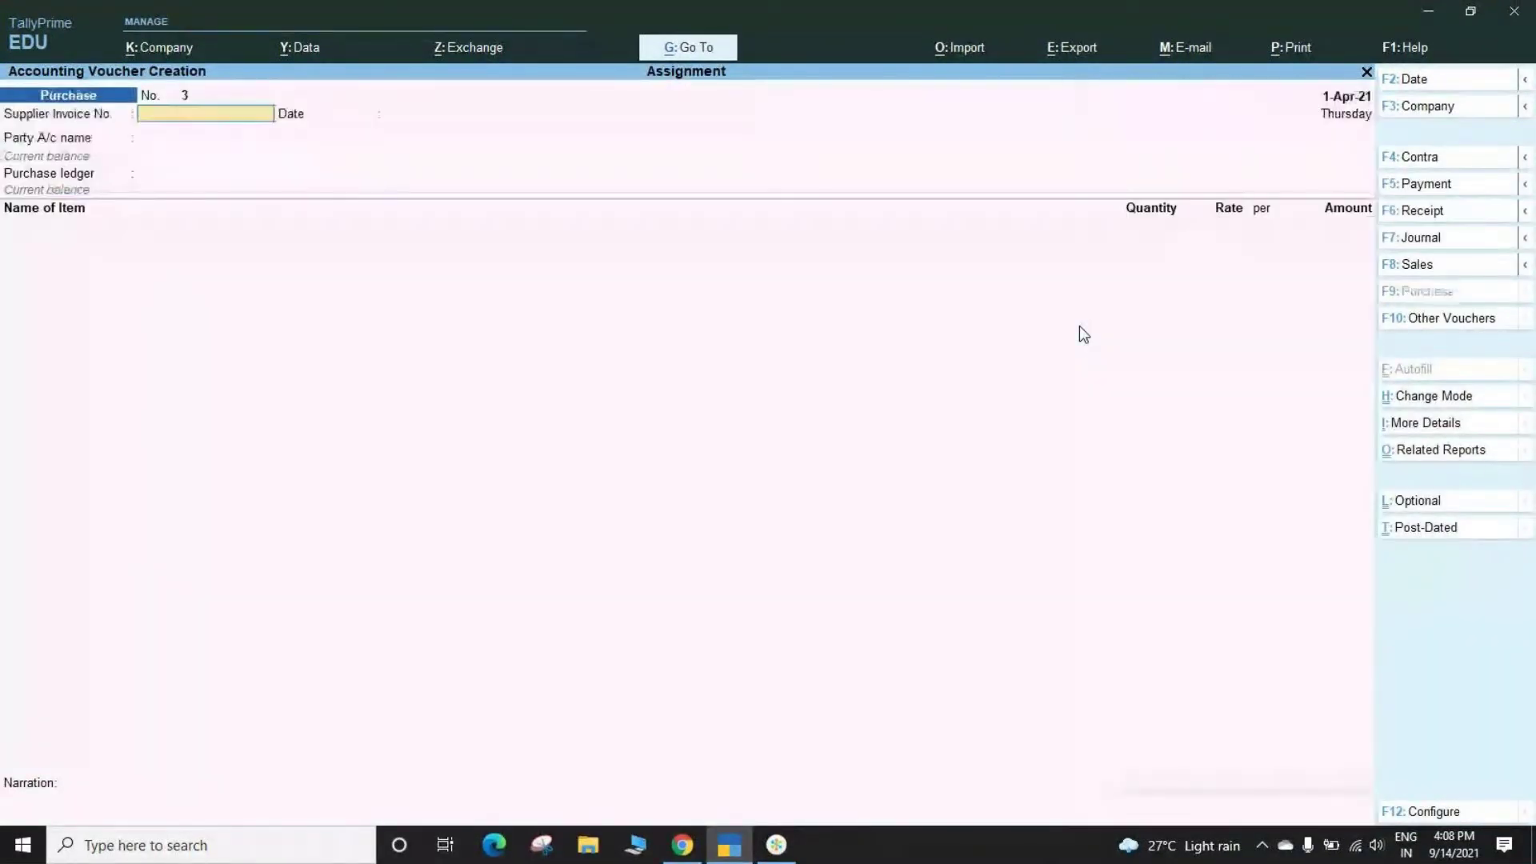
{"action": "type", "text": "34"}
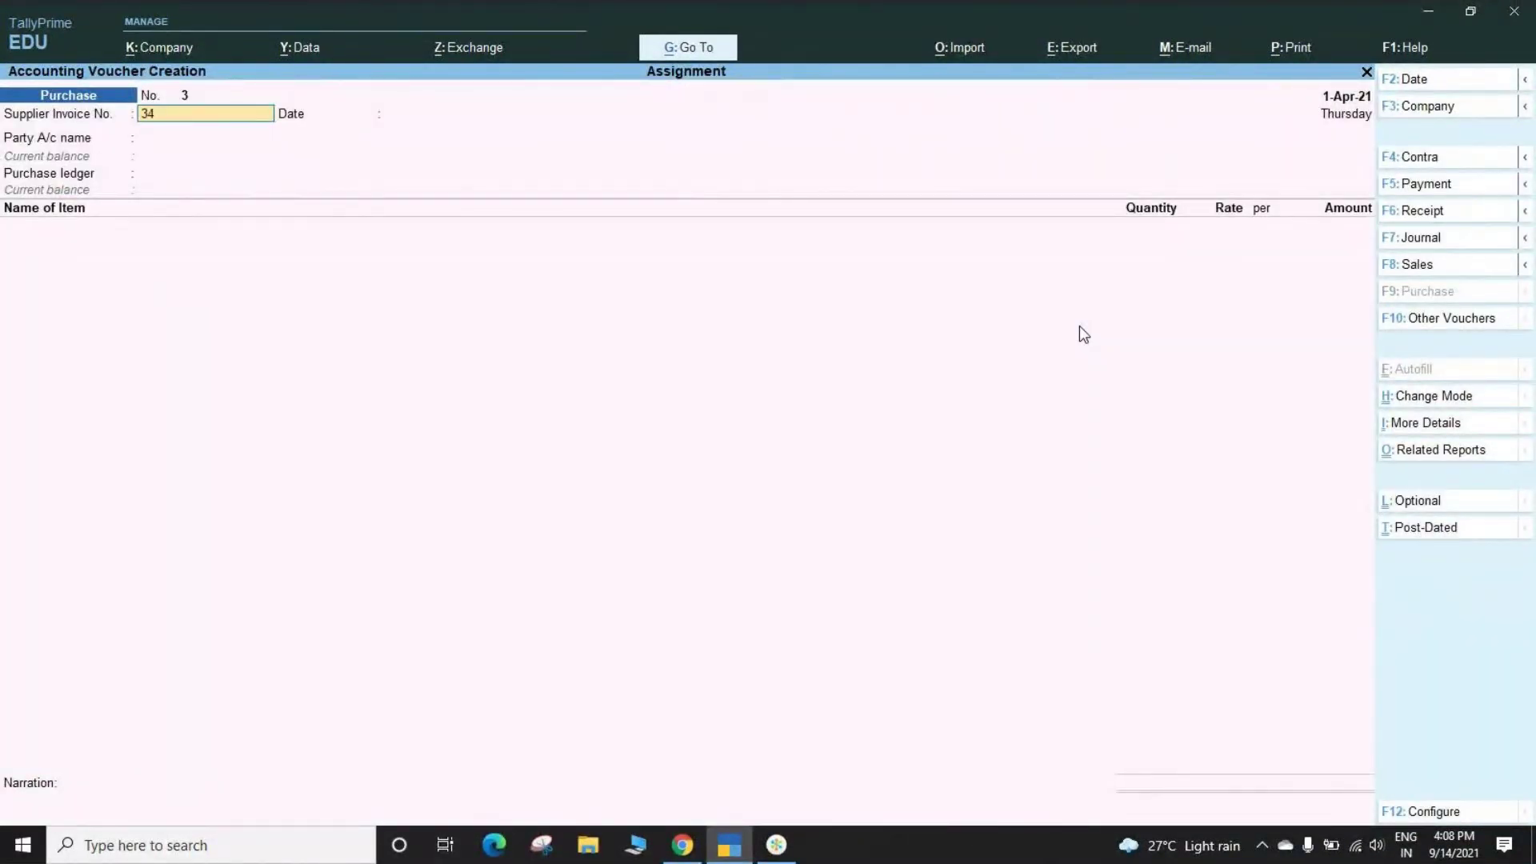
{"action": "key", "text": "Return"}
{"action": "key", "text": "Return"}
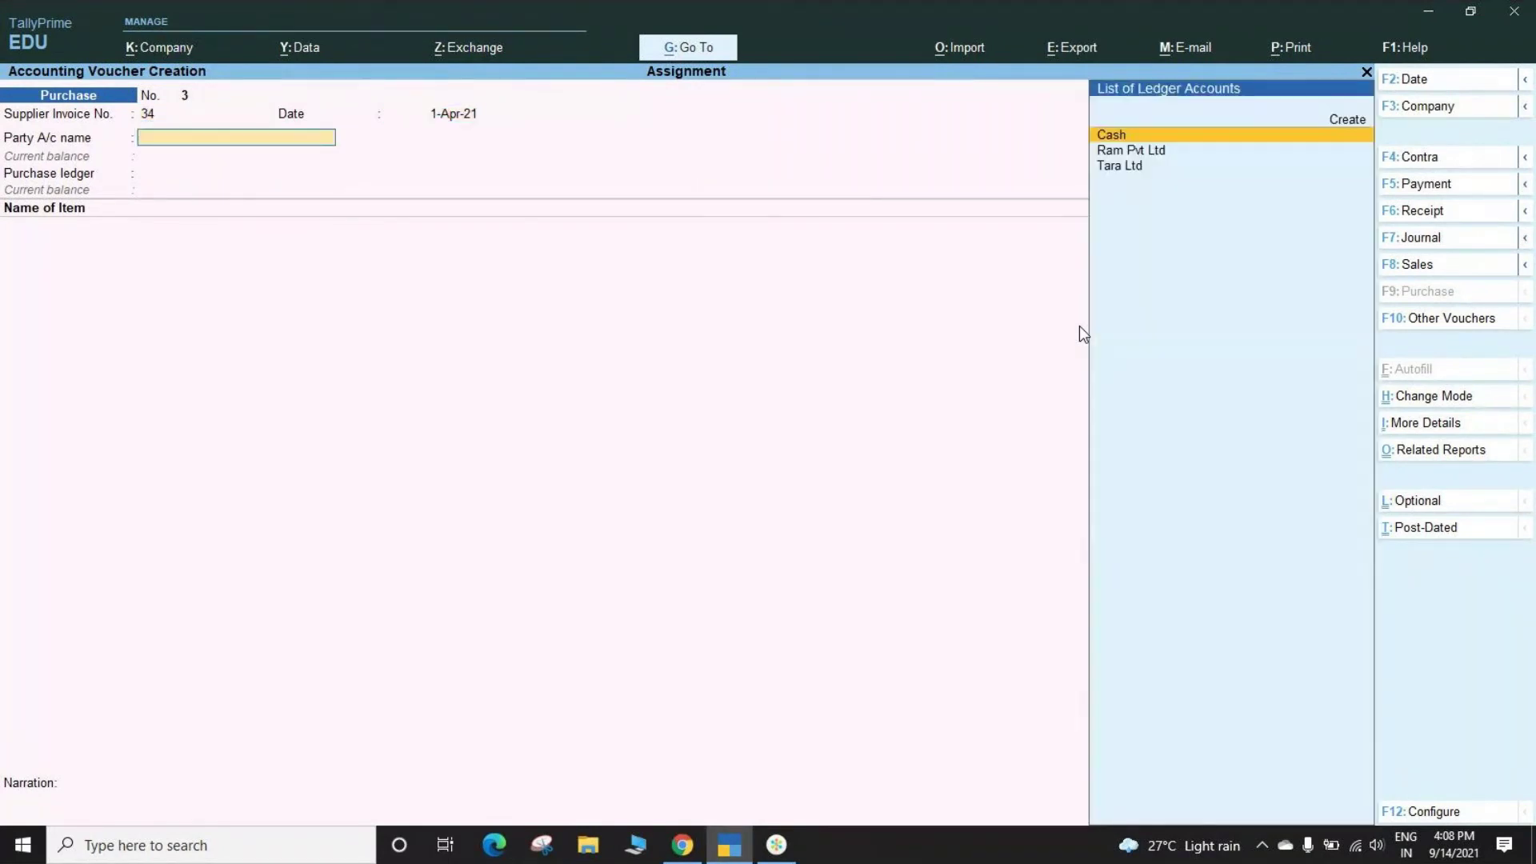
Choose Ram Pvt Ltd as the voucher's party account, leaving the receipt details blank and accepting the party details.
{"action": "key", "text": "Down"}
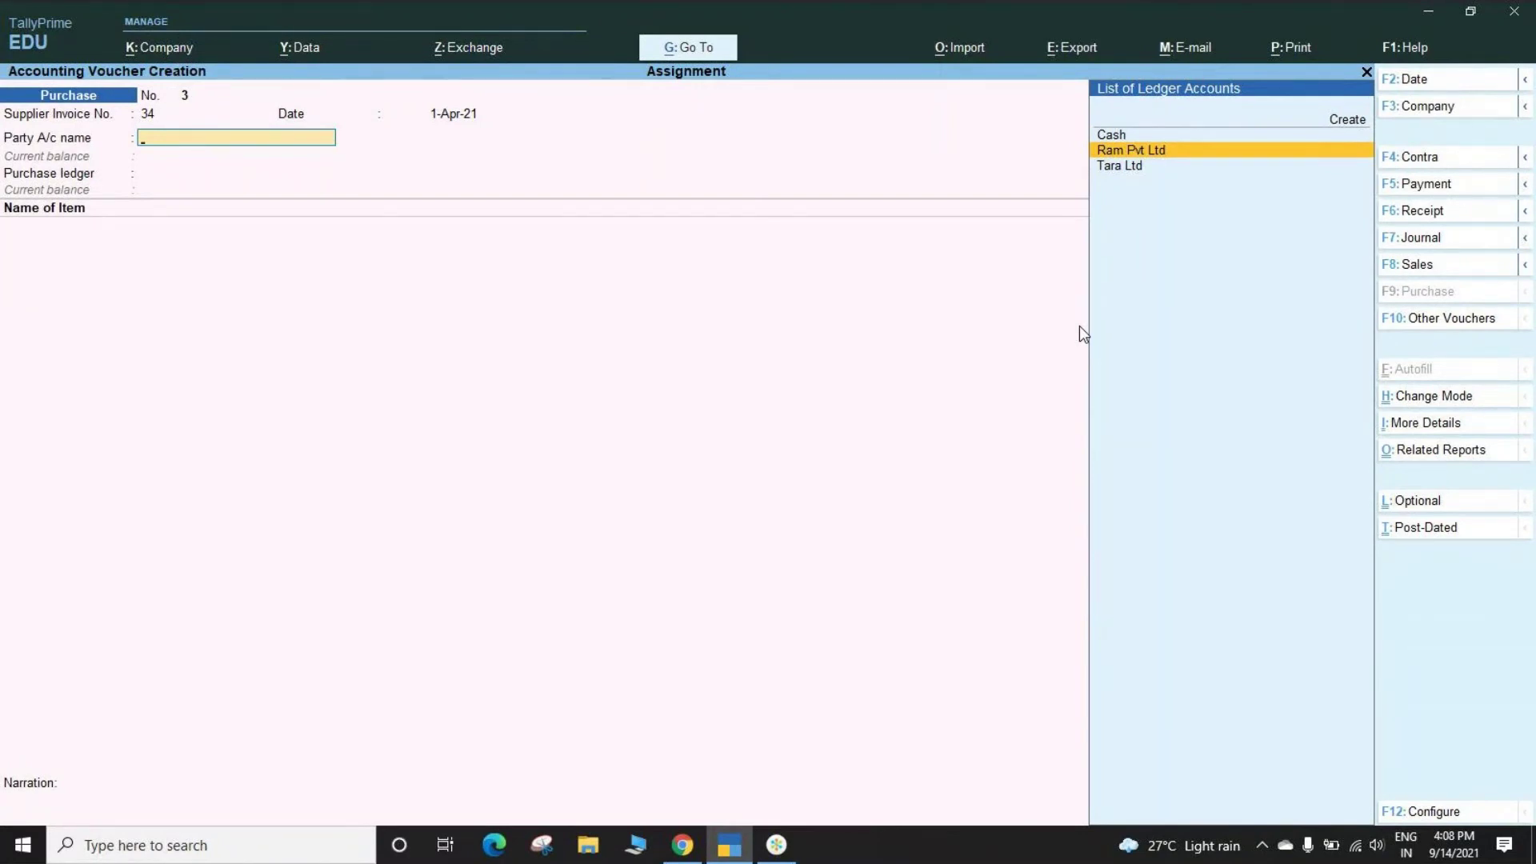
{"action": "key", "text": "Return"}
{"action": "key", "text": "Return"}
{"action": "key", "text": "Return"}
{"action": "key", "text": "Return"}
{"action": "key", "text": "Return"}
{"action": "key", "text": "Return"}
{"action": "key", "text": "Return"}
{"action": "key", "text": "Return"}
{"action": "key", "text": "Return"}
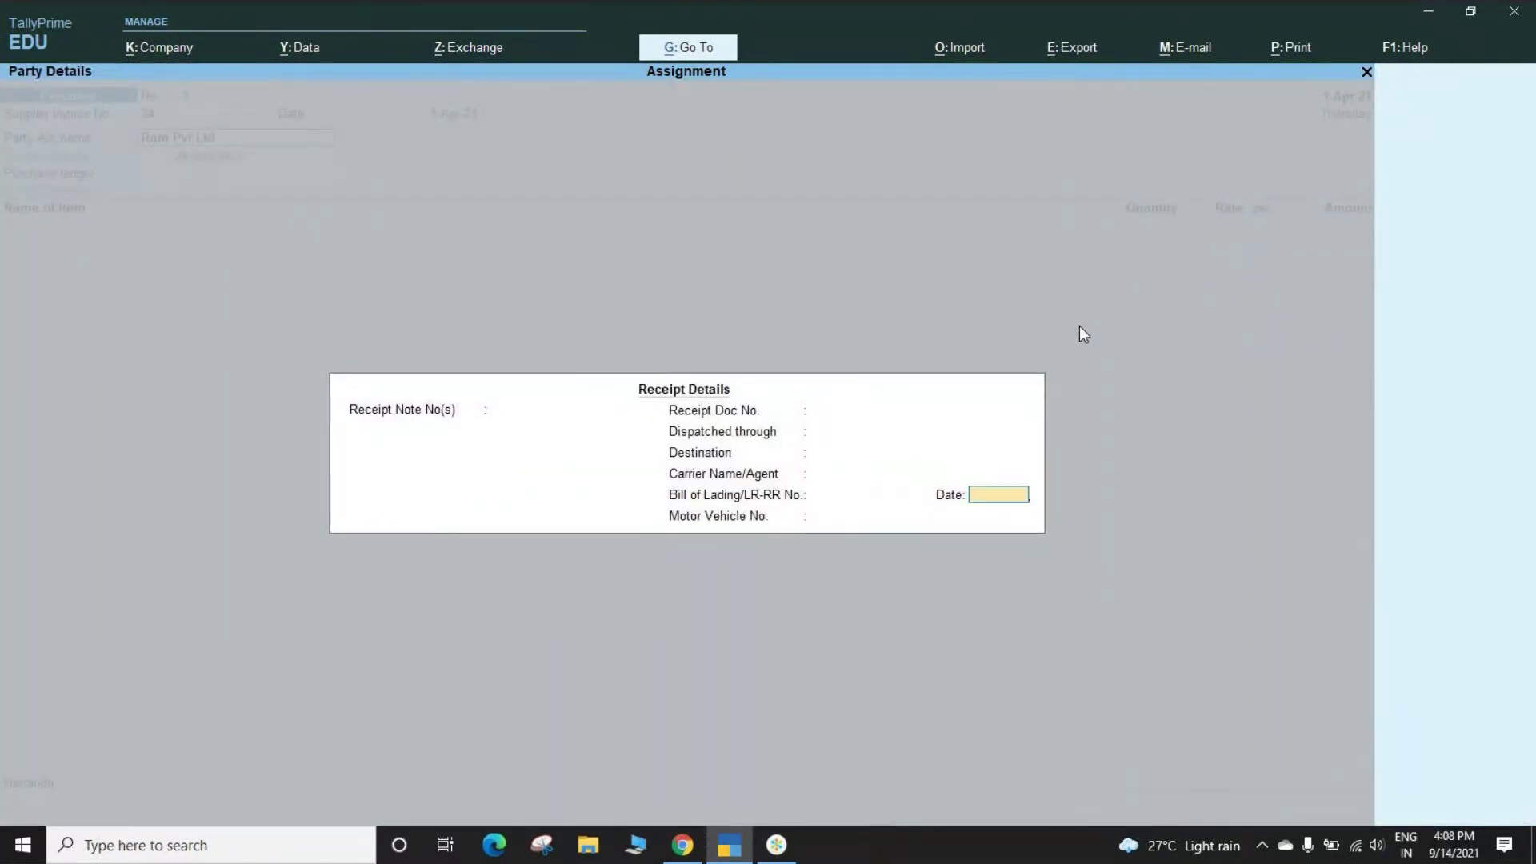
{"action": "key", "text": "Return"}
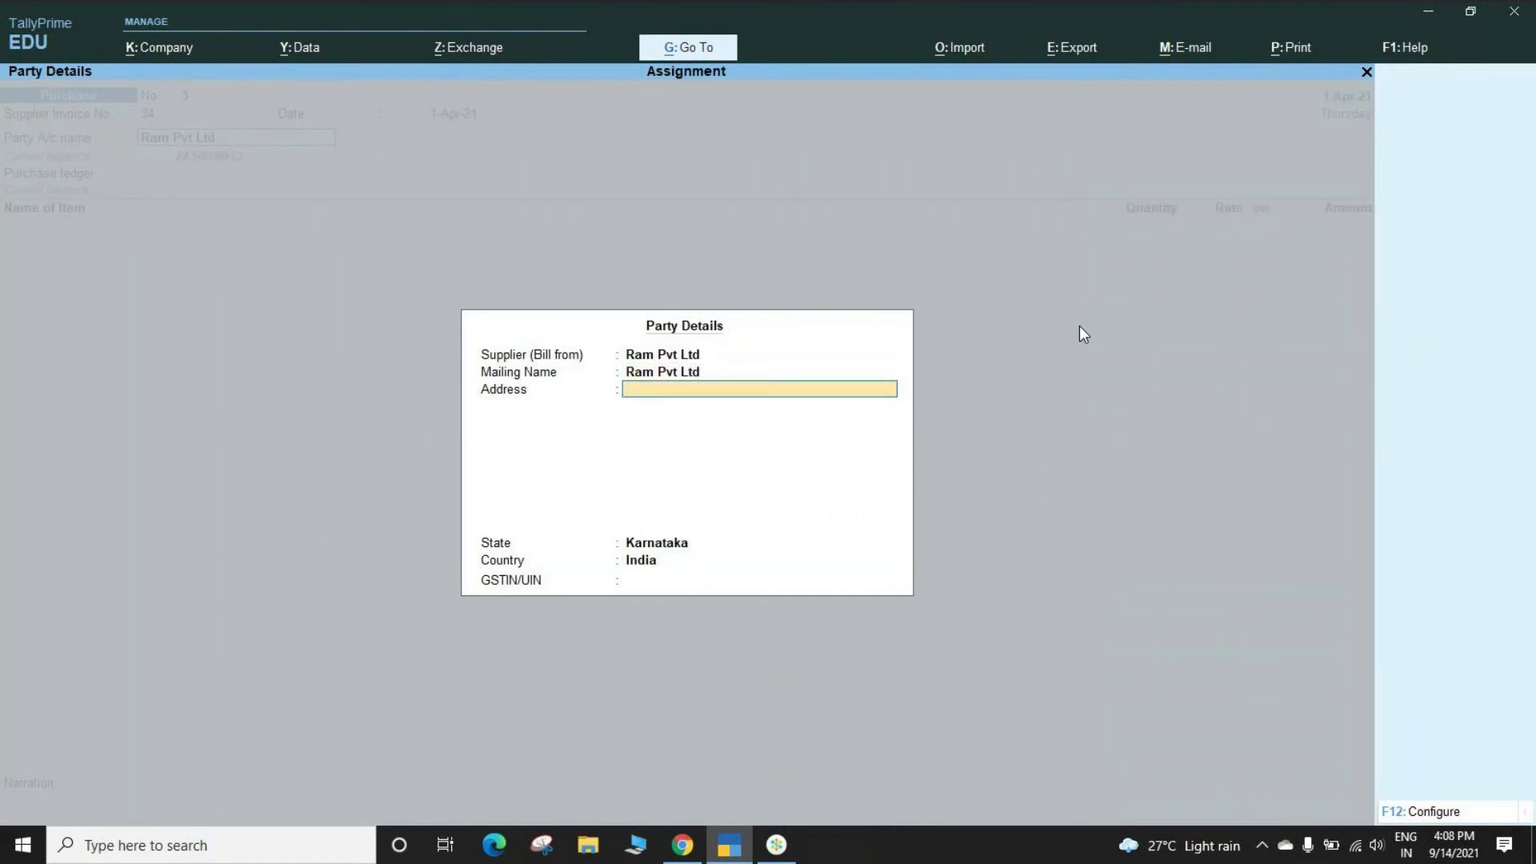
{"action": "key", "text": "Return"}
{"action": "key", "text": "Return"}
{"action": "key", "text": "Return"}
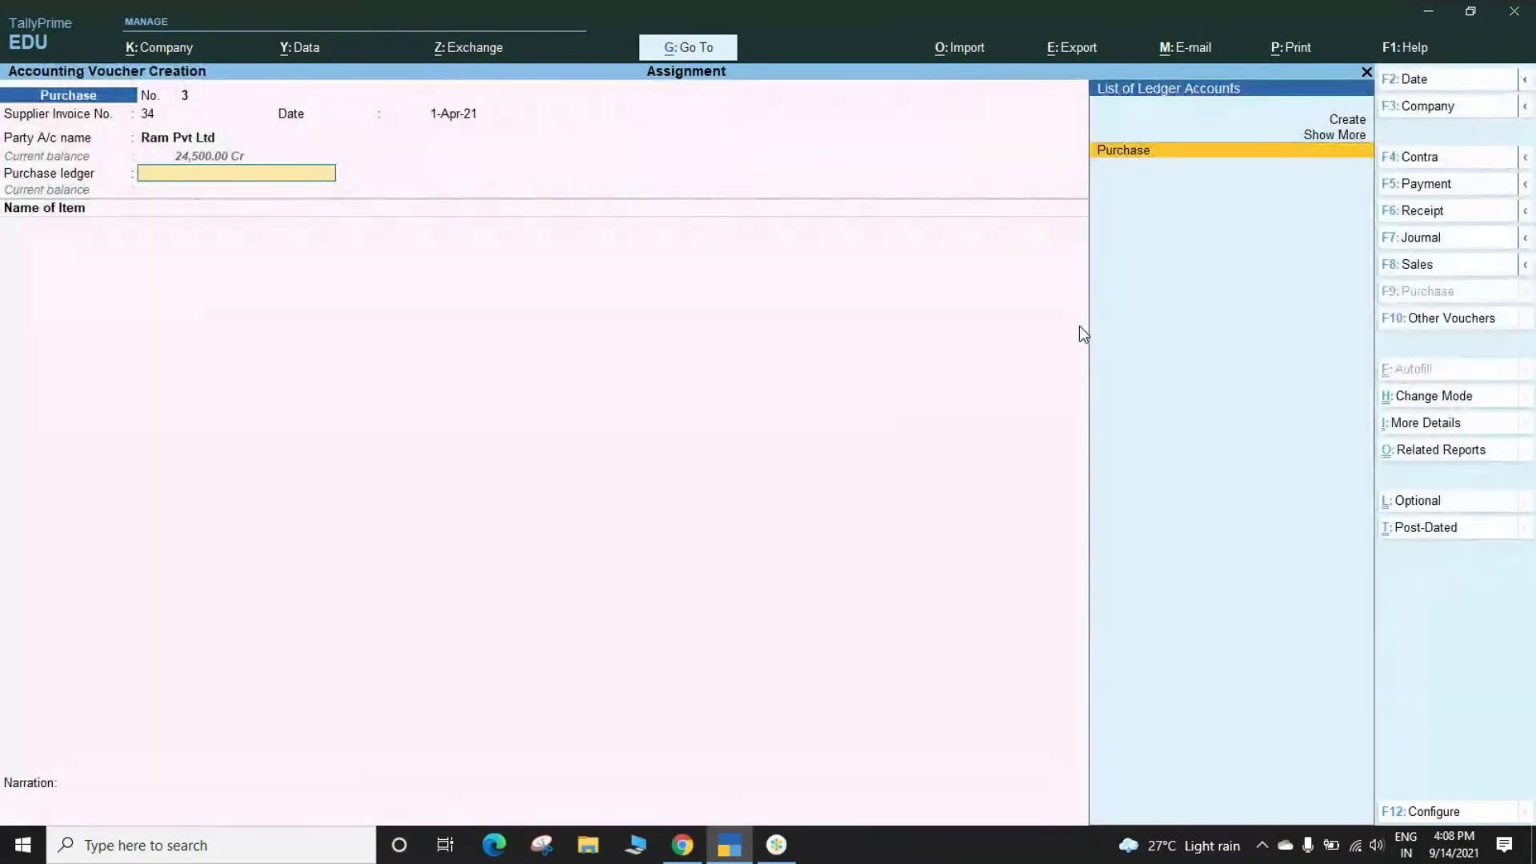
Choose the Purchase ledger and enter the item Table with a quantity of 5 no at a rate of 5,000.
{"action": "left_click", "coordinate": [776, 844]}
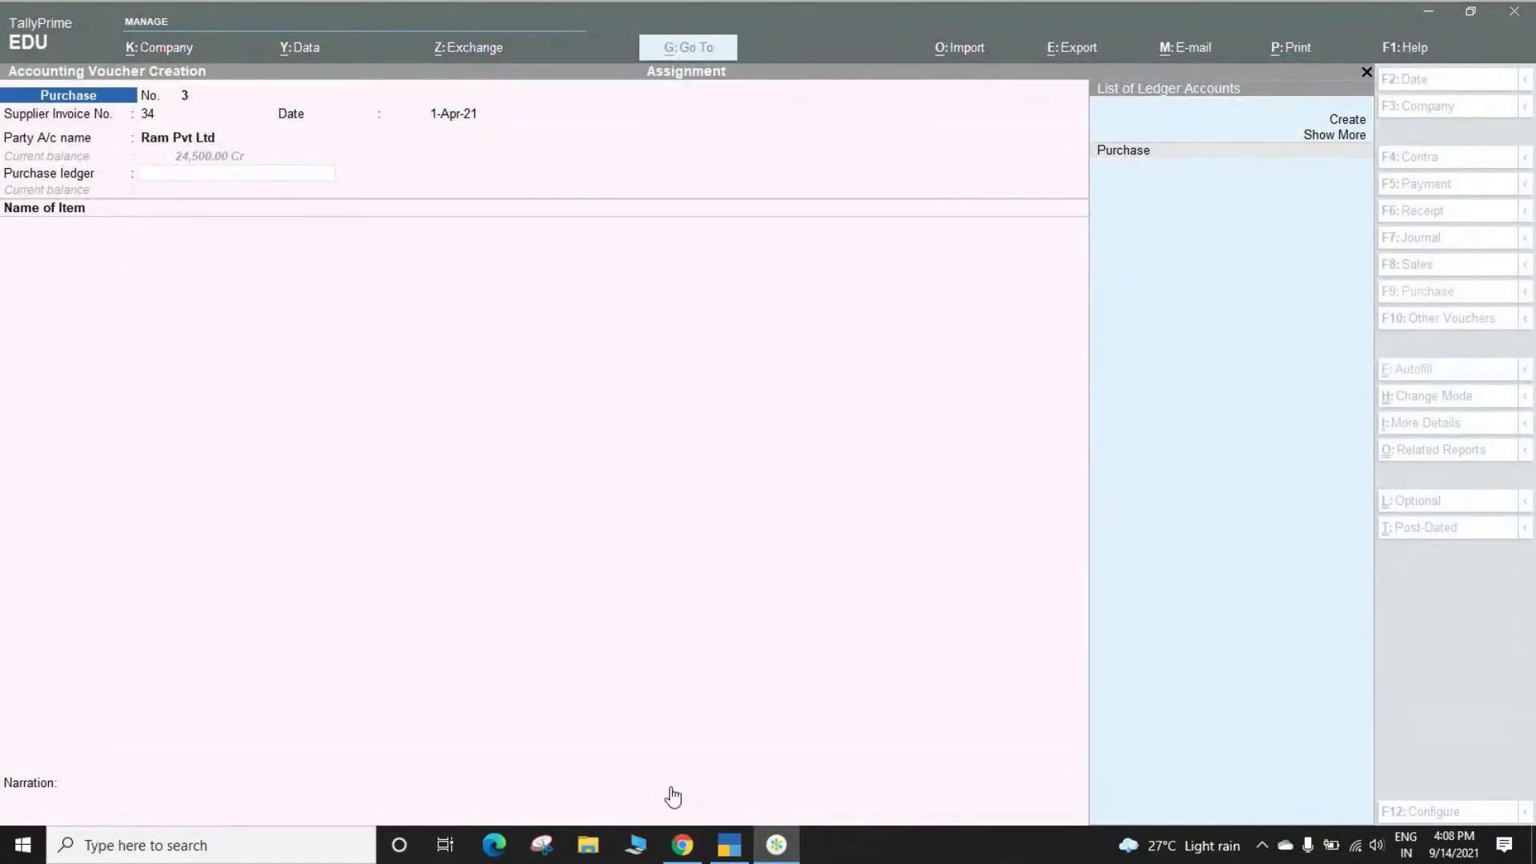
{"action": "left_click", "coordinate": [731, 847]}
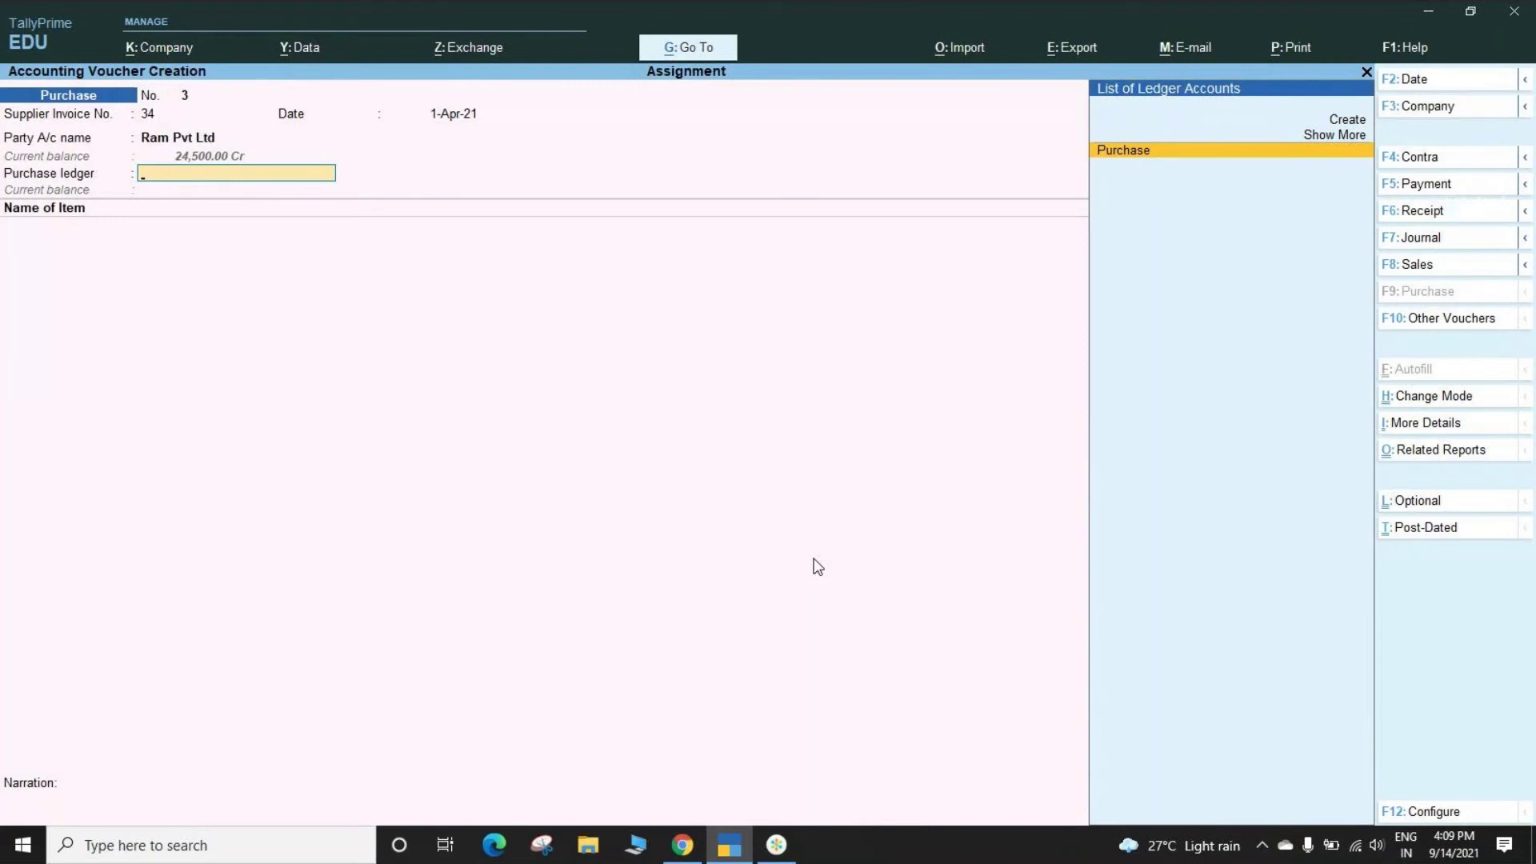
{"action": "key", "text": "Return"}
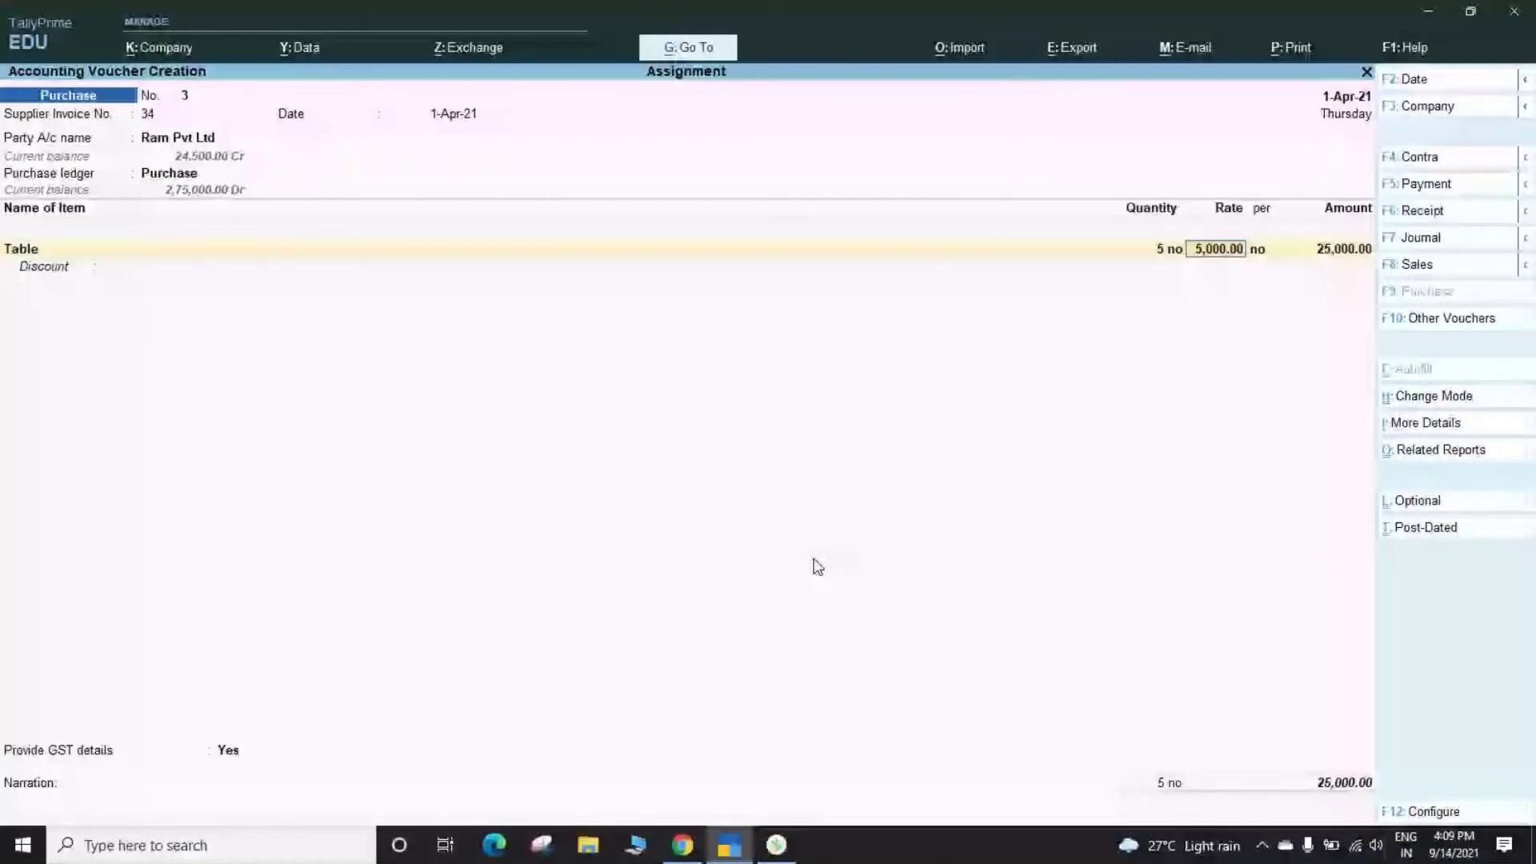
Open the Table stock item for alteration from the voucher and bring up its GST details.
{"action": "key", "text": "ctrl+Return"}
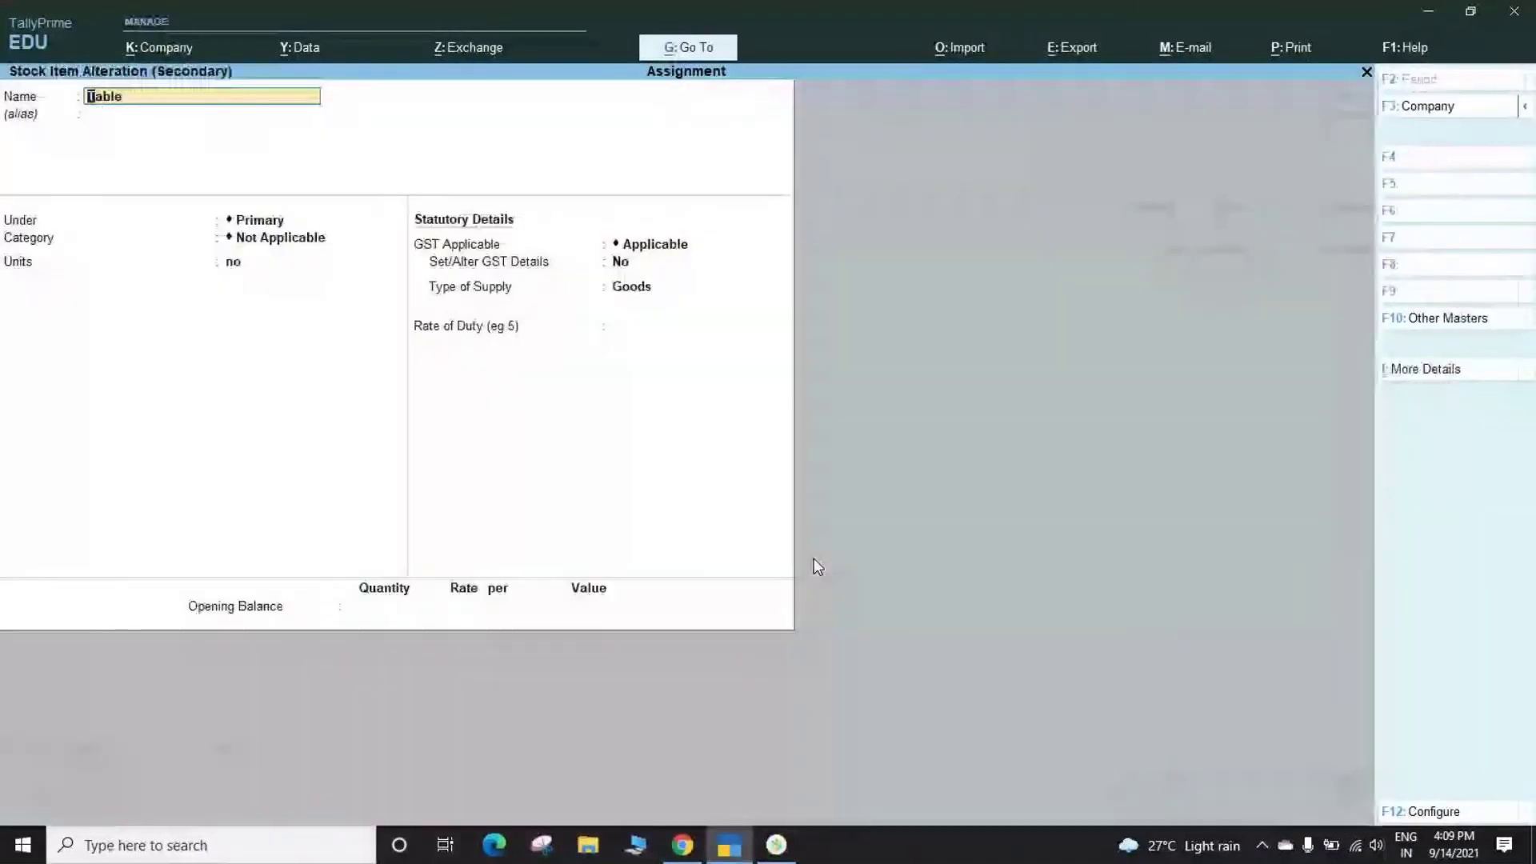
{"action": "key", "text": "Return"}
{"action": "key", "text": "Return"}
{"action": "key", "text": "Return"}
{"action": "key", "text": "Return"}
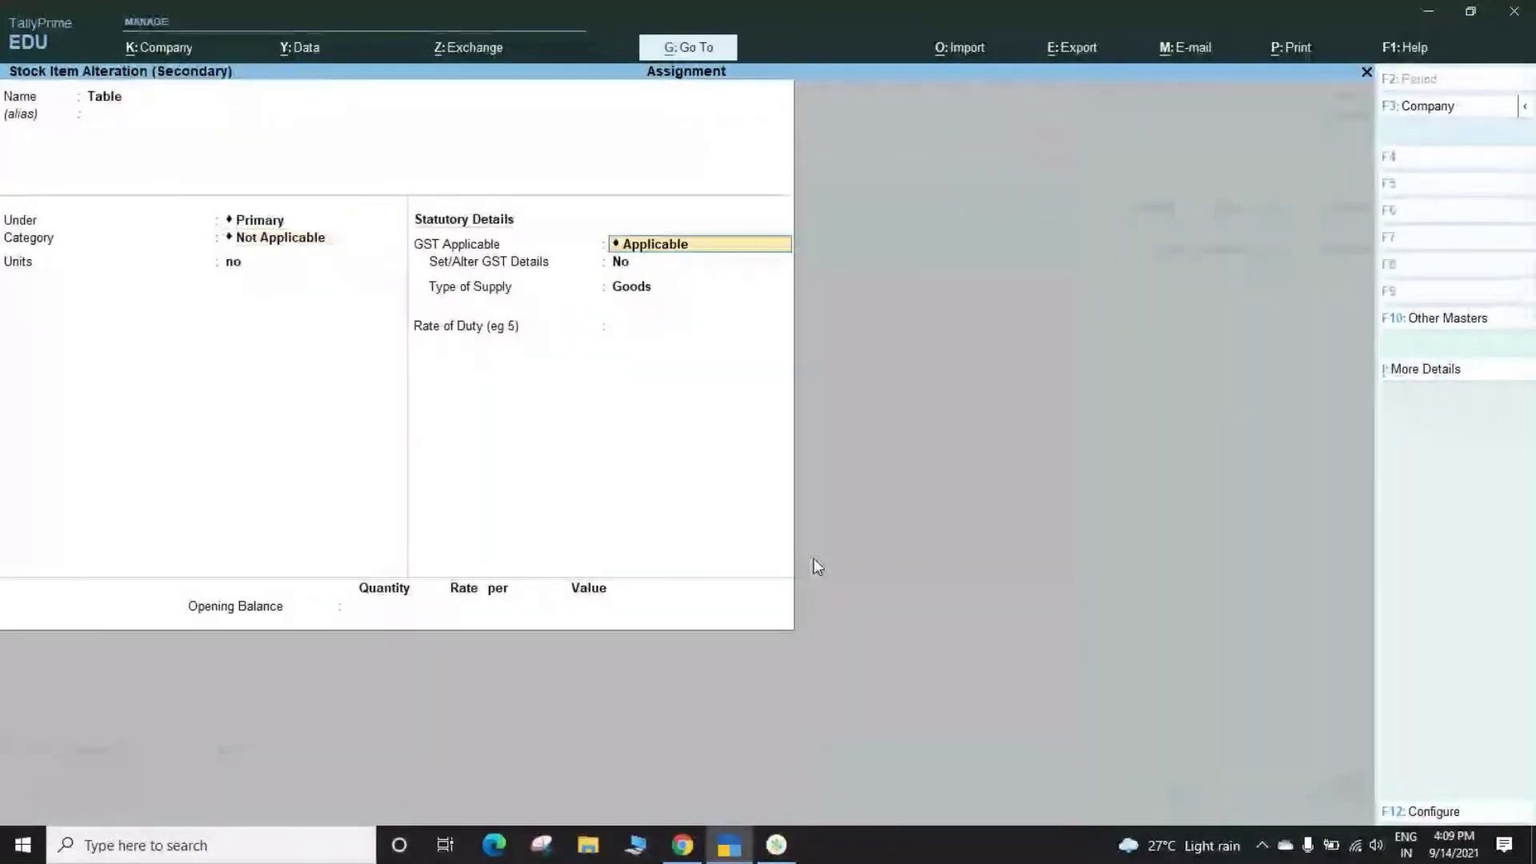
{"action": "key", "text": "Return"}
{"action": "type", "text": "yes"}
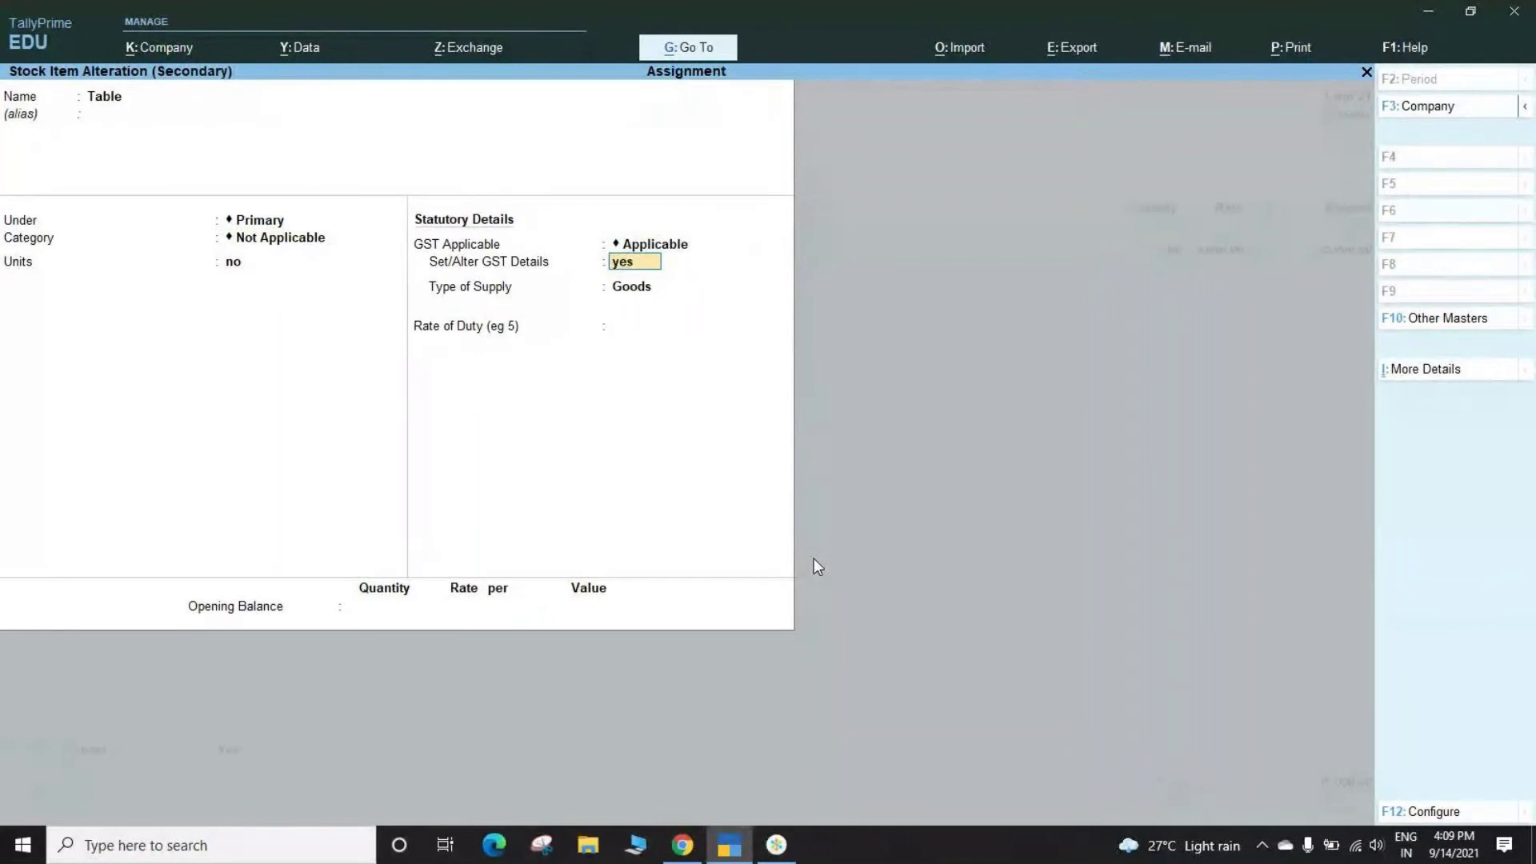
{"action": "key", "text": "Return"}
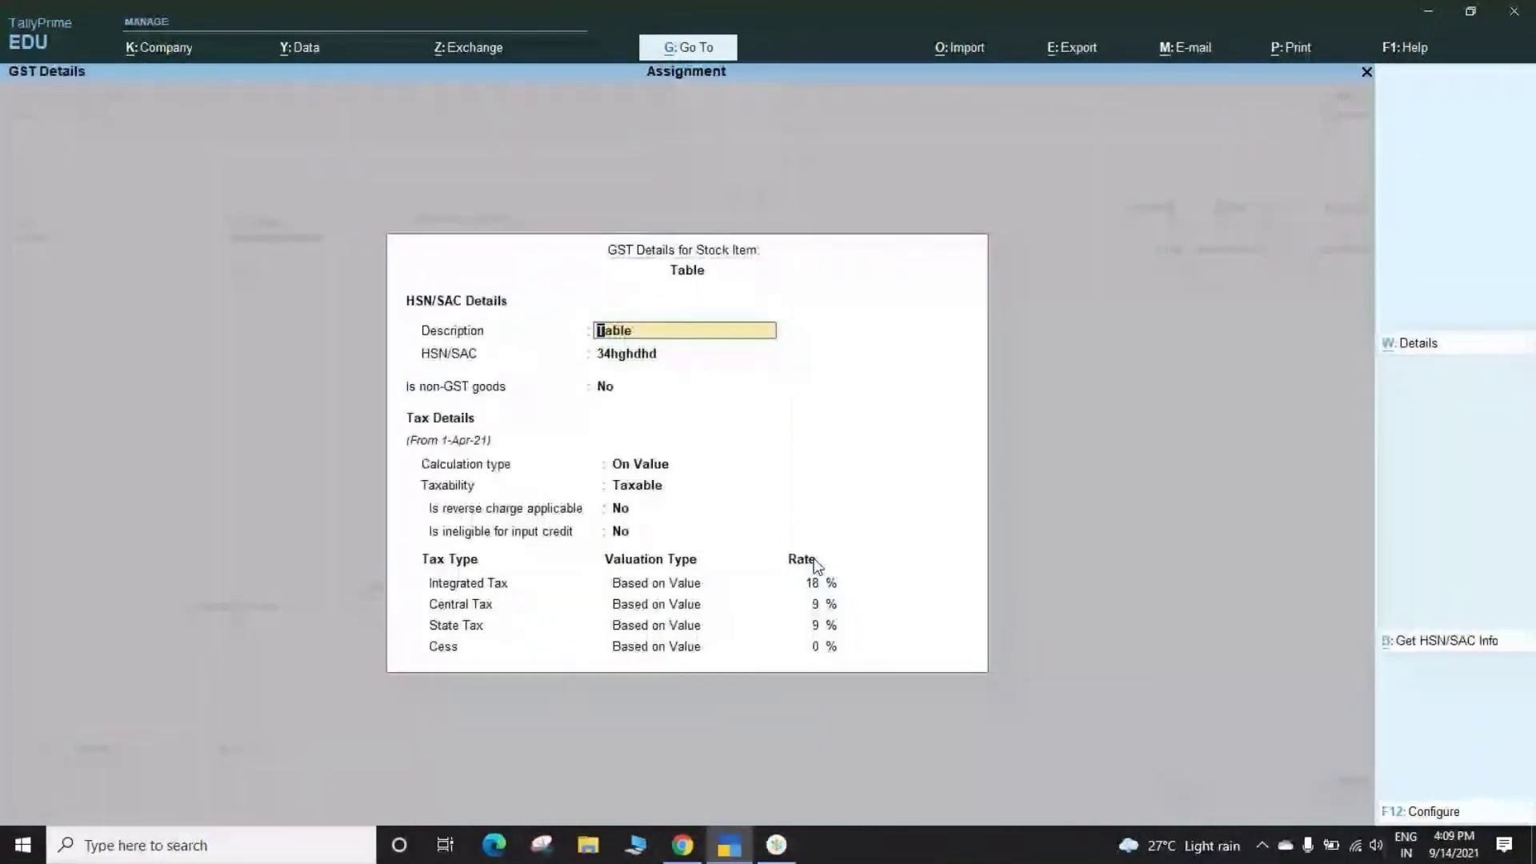
Review the HSN/SAC and tax settings of the Table item, and return to the voucher without saving the item.
{"action": "key", "text": "Return"}
{"action": "key", "text": "Return"}
{"action": "key", "text": "Return"}
{"action": "key", "text": "Return"}
{"action": "key", "text": "Return"}
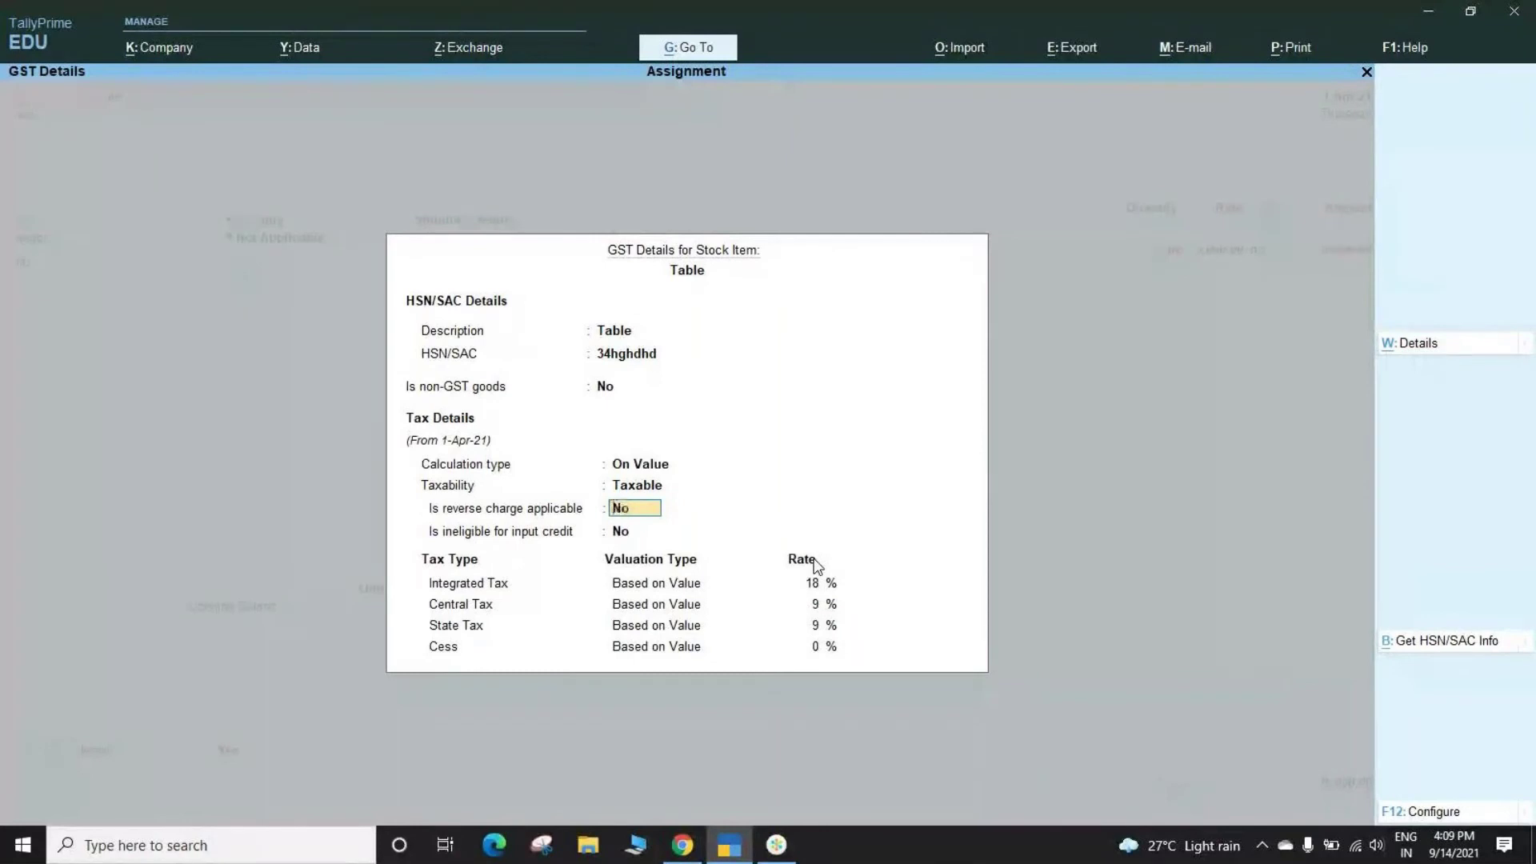
{"action": "key", "text": "Escape"}
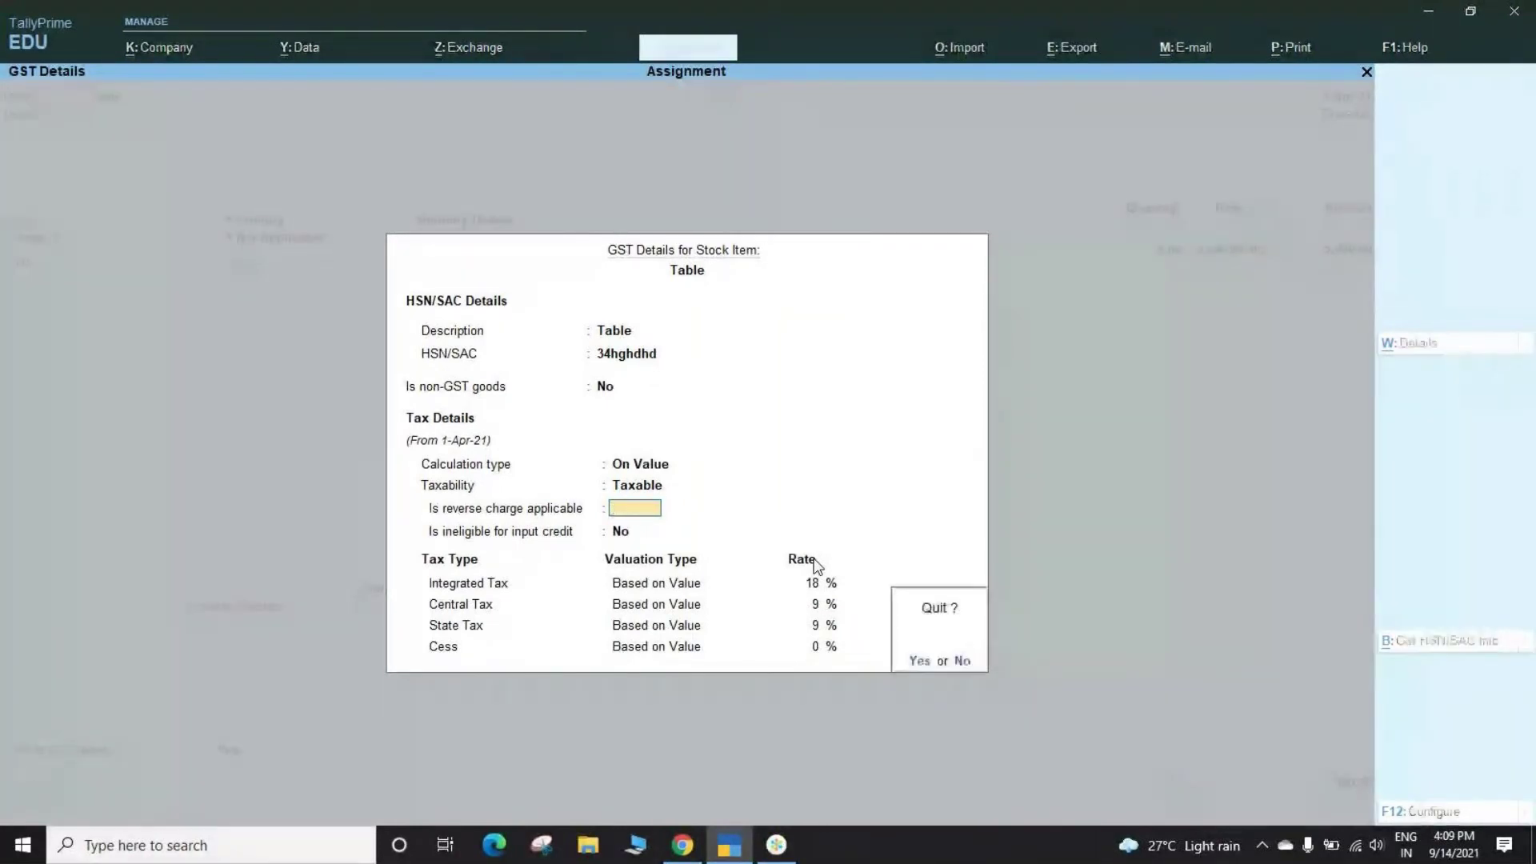
{"action": "key", "text": "Return"}
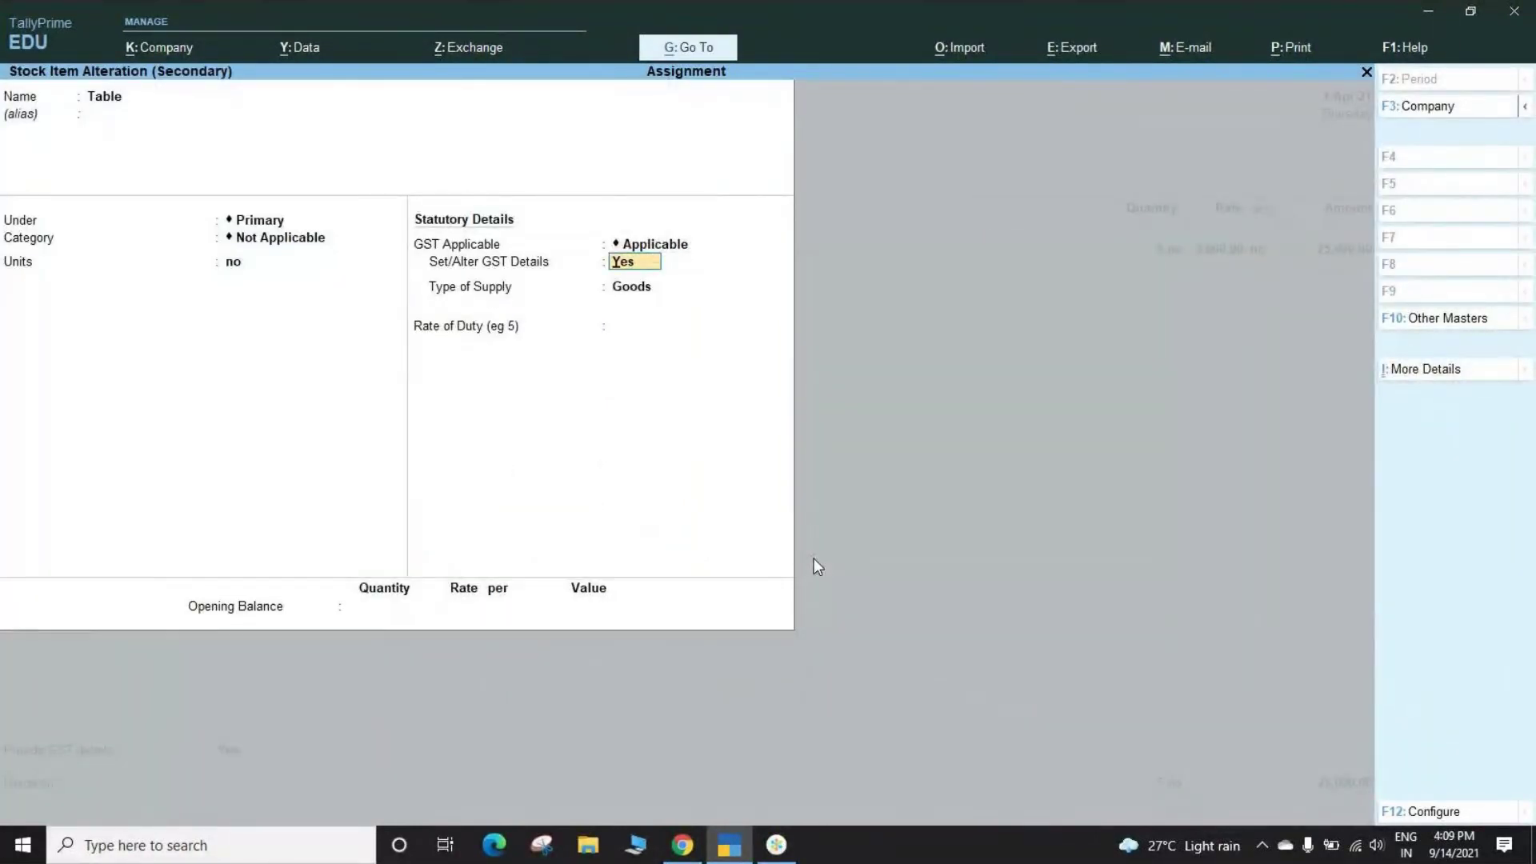
{"action": "key", "text": "Escape"}
{"action": "key", "text": "Return"}
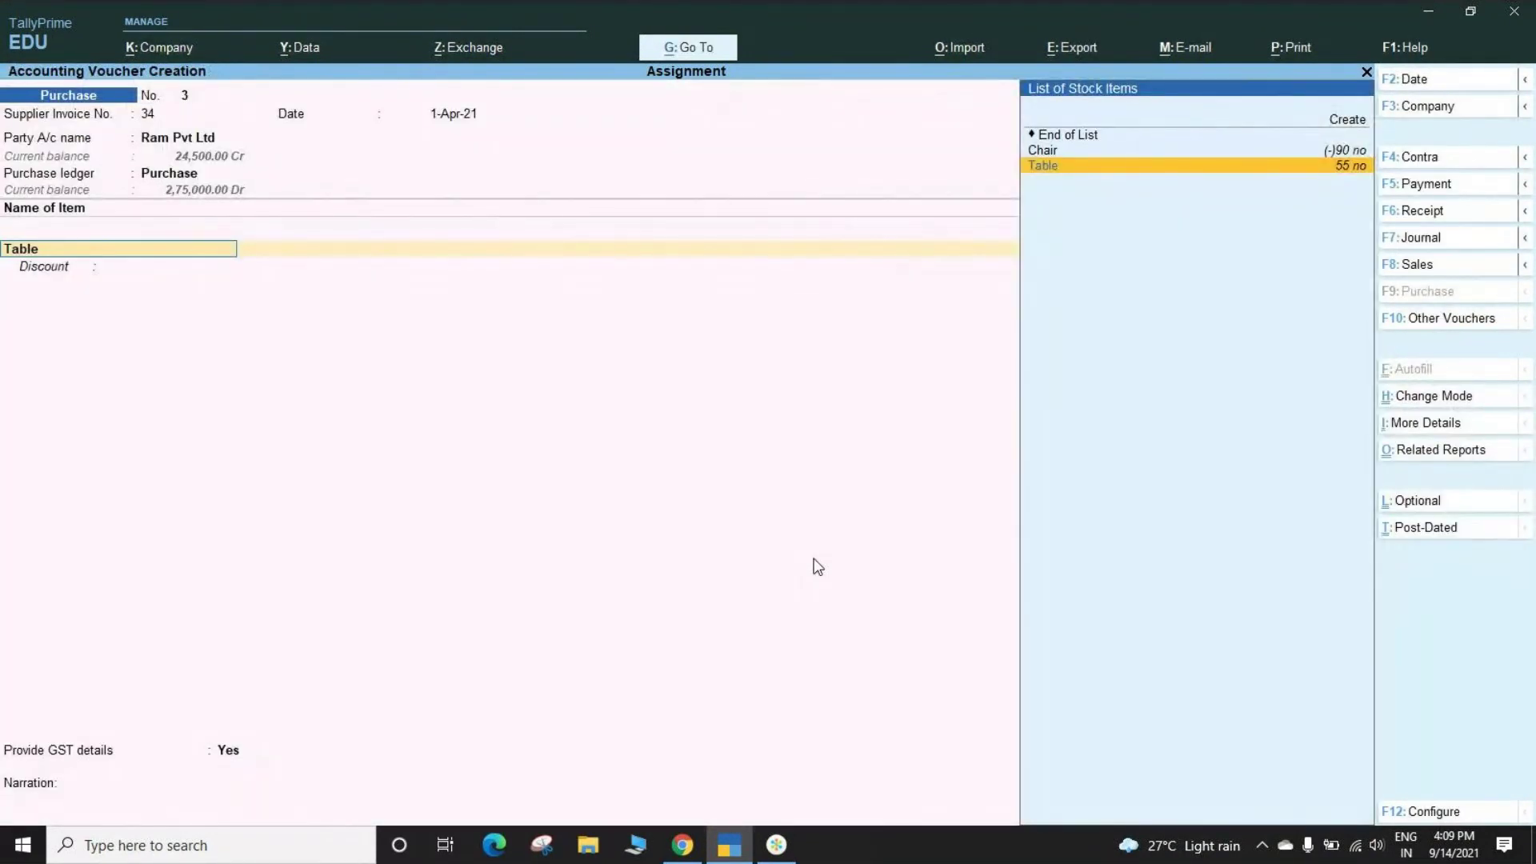
Go back to the voucher's Purchase ledger, open it for alteration and review its group, GST and banking settings.
{"action": "key", "text": "BackSpace"}
{"action": "key", "text": "Escape"}
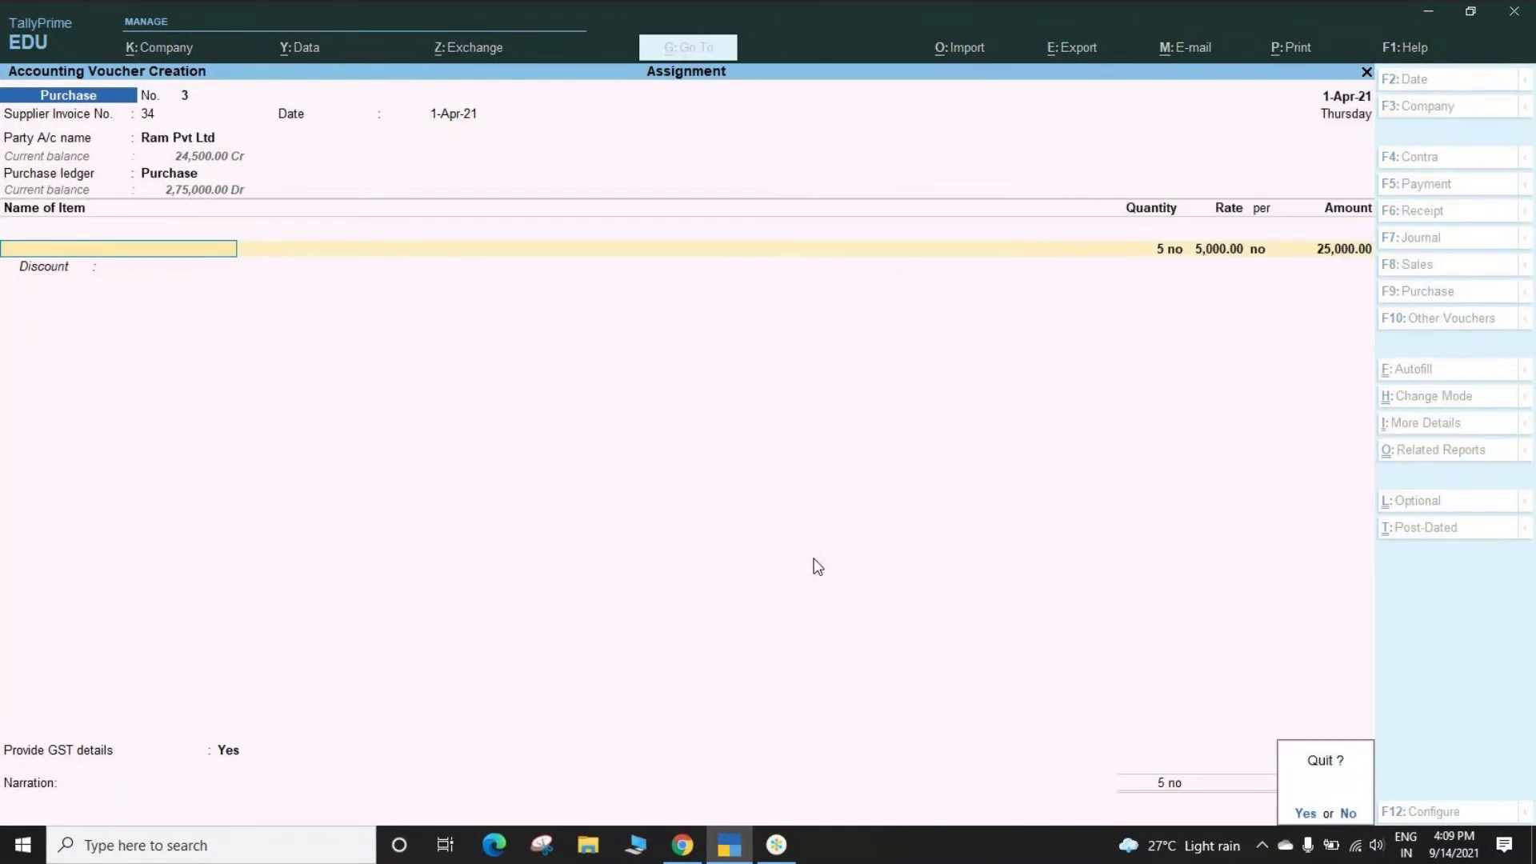
{"action": "key", "text": "n"}
{"action": "key", "text": "BackSpace"}
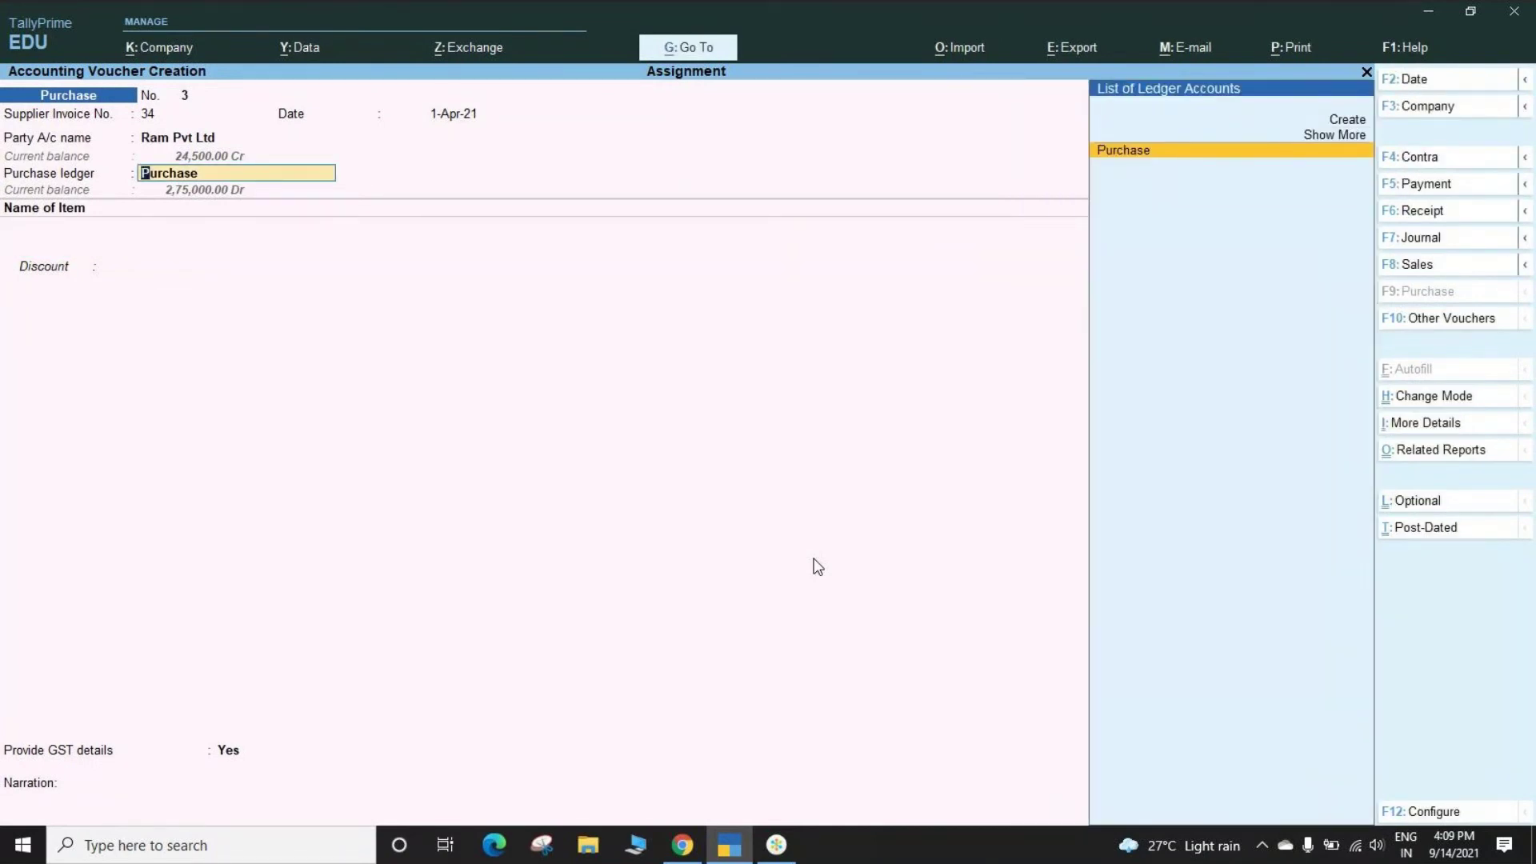
{"action": "key", "text": "ctrl+Return"}
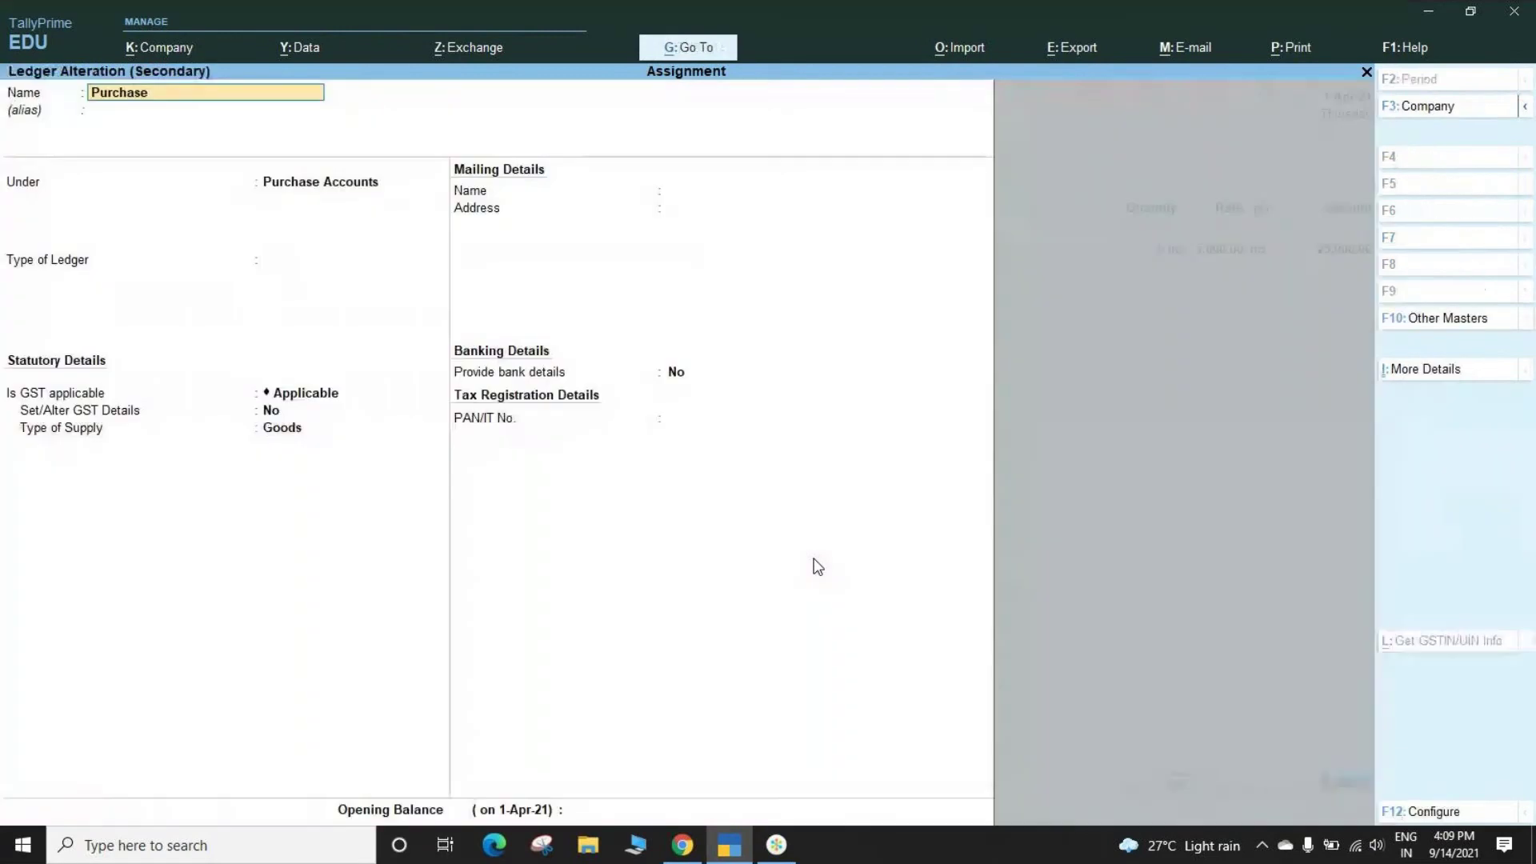
{"action": "key", "text": "Return"}
{"action": "key", "text": "Return"}
{"action": "key", "text": "Return"}
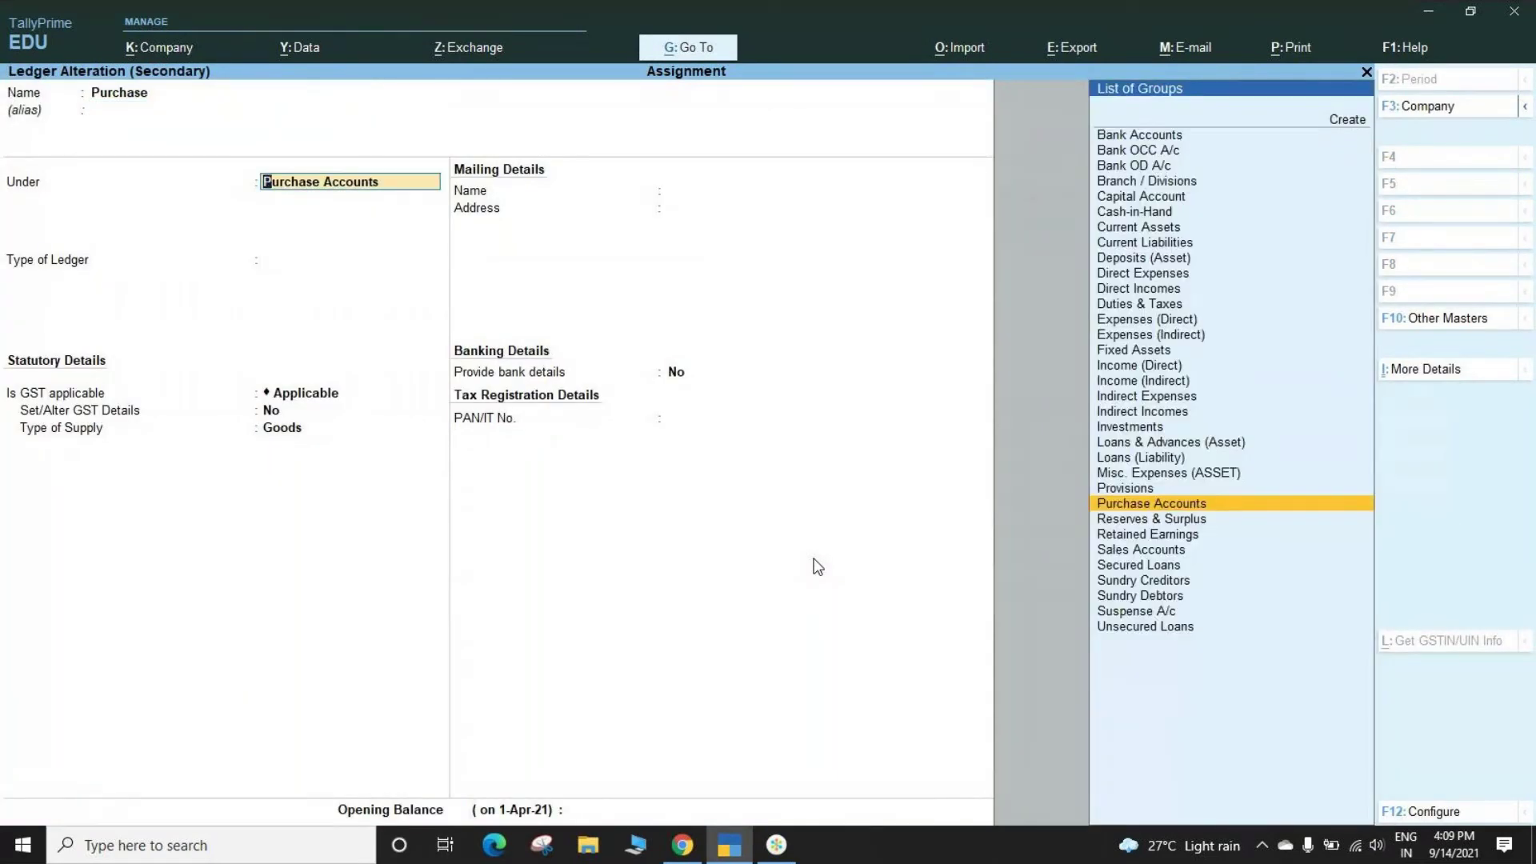
{"action": "key", "text": "Return"}
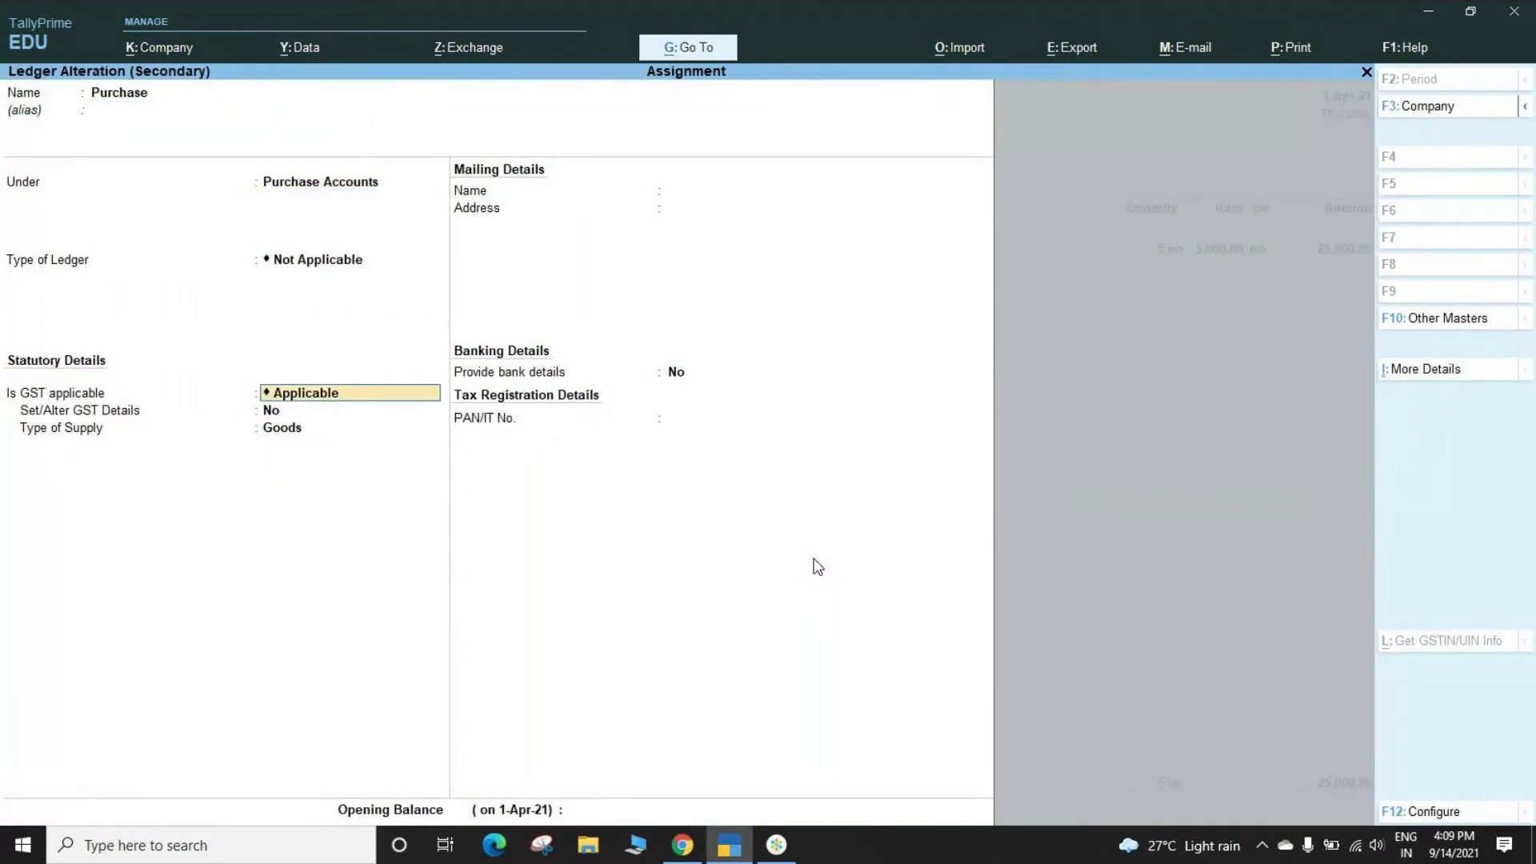
{"action": "key", "text": "Return"}
{"action": "key", "text": "Return"}
{"action": "key", "text": "Return"}
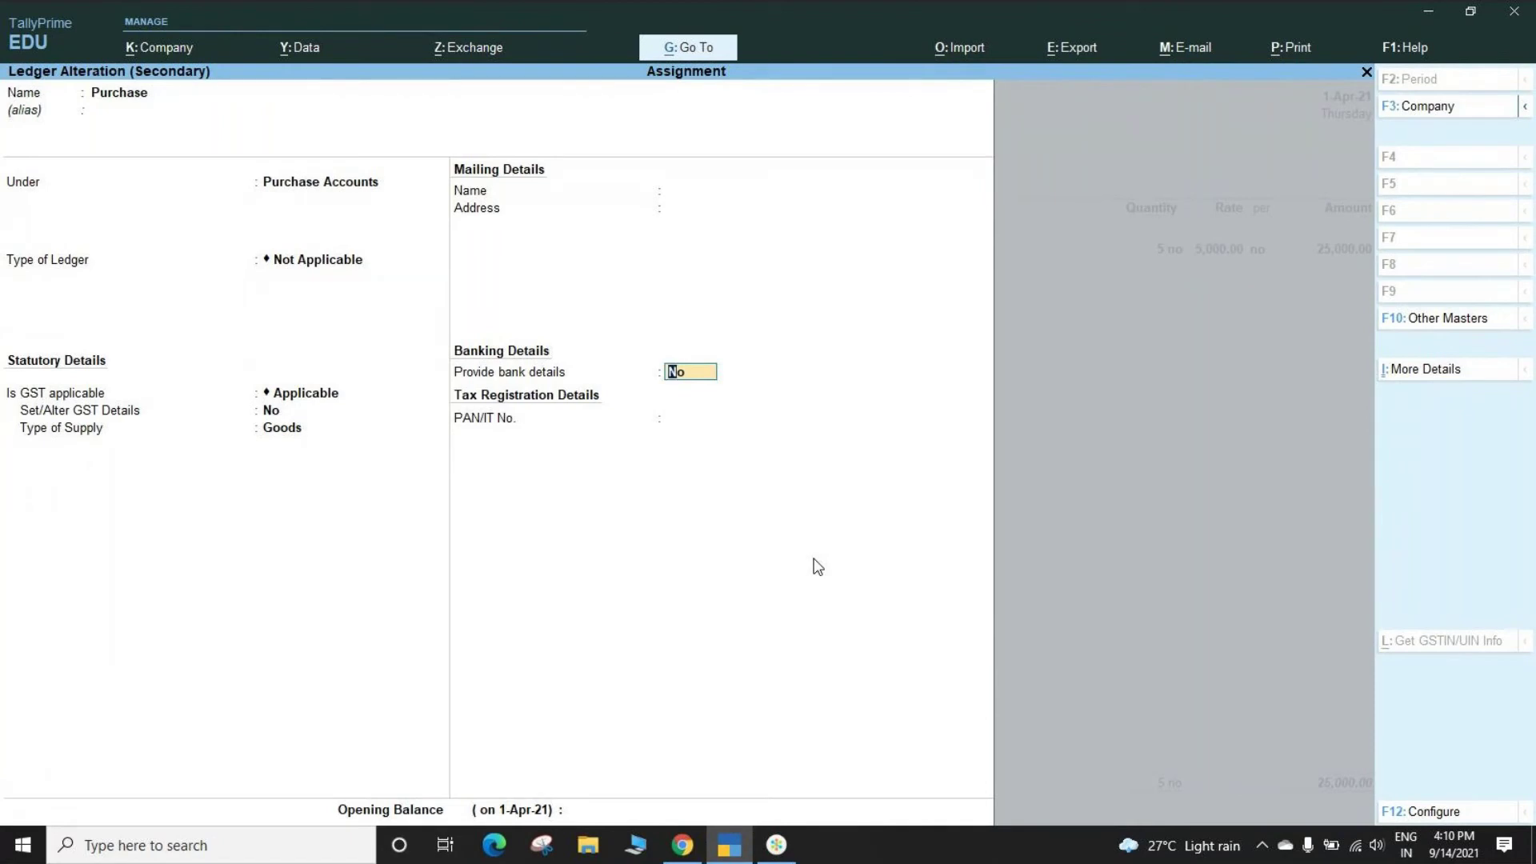
{"action": "left_click", "coordinate": [780, 847]}
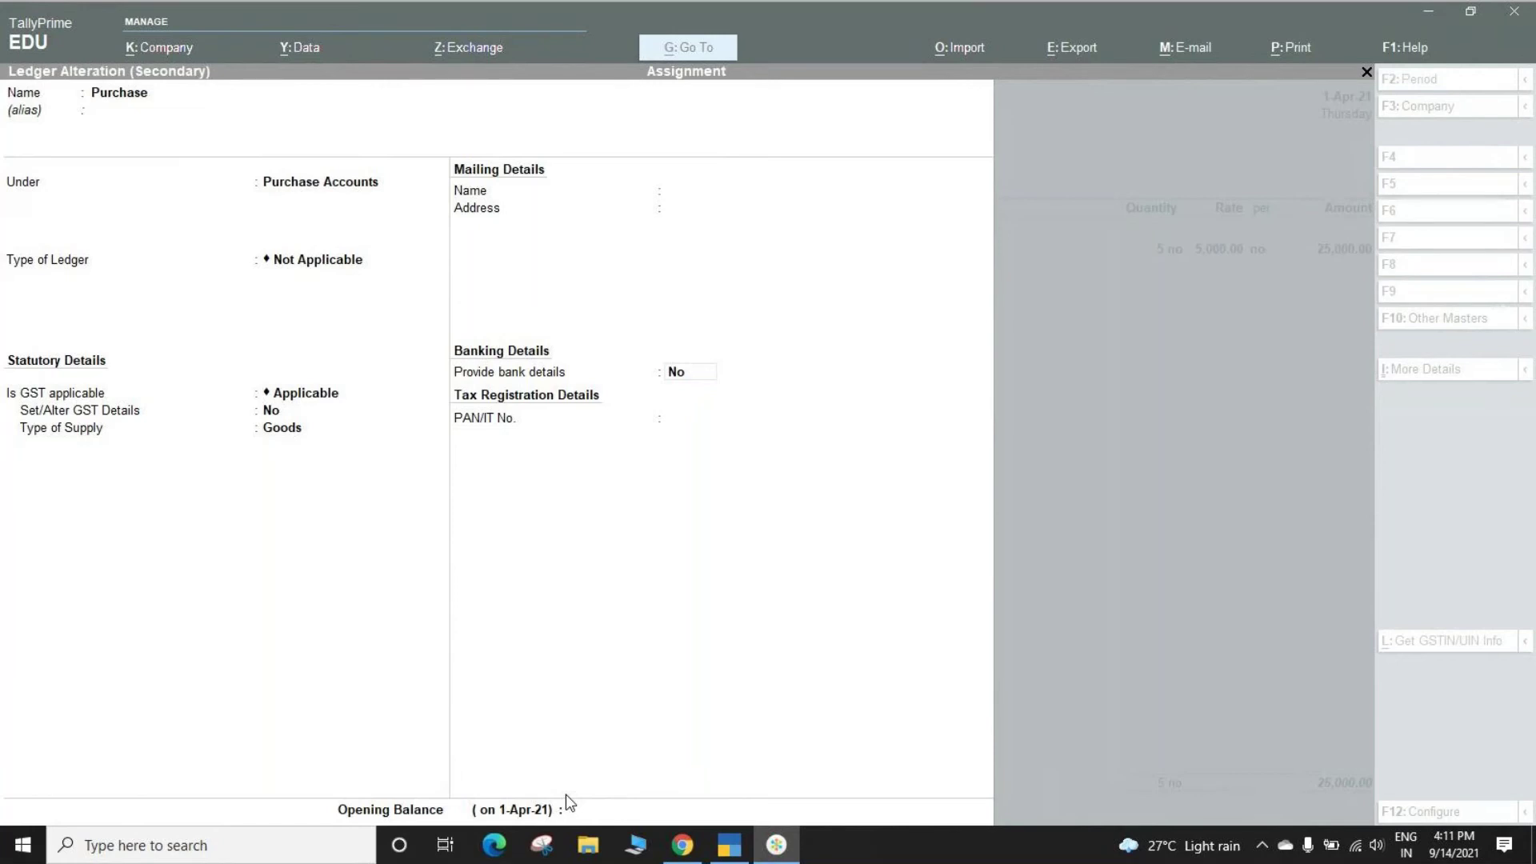
Leave the Purchase ledger alteration without saving, discard the open purchase voucher, and return to the Gateway of Tally.
{"action": "left_click", "coordinate": [726, 850]}
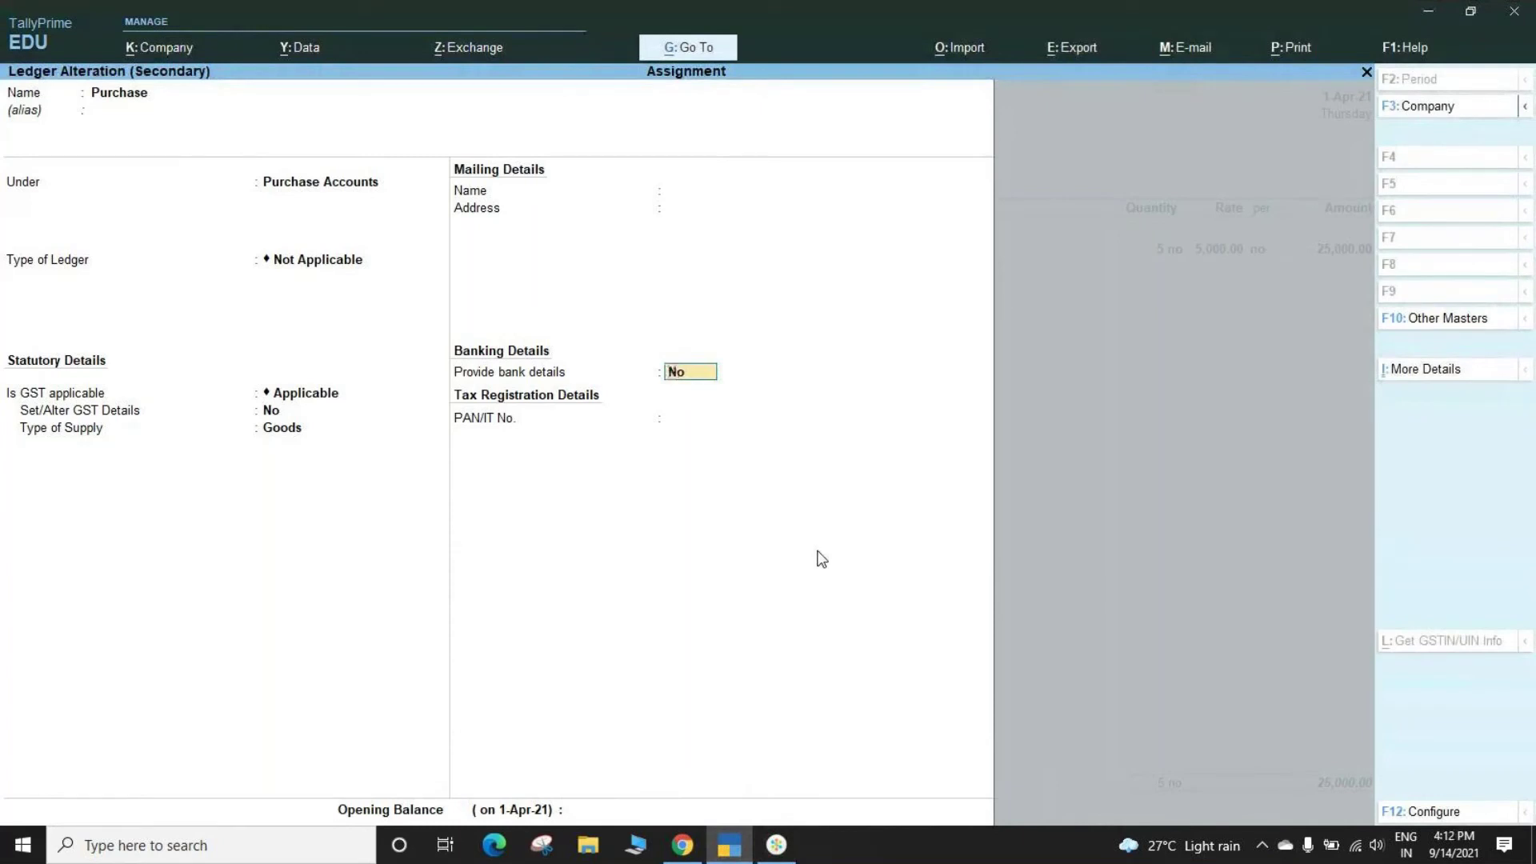
{"action": "key", "text": "Escape"}
{"action": "key", "text": "y"}
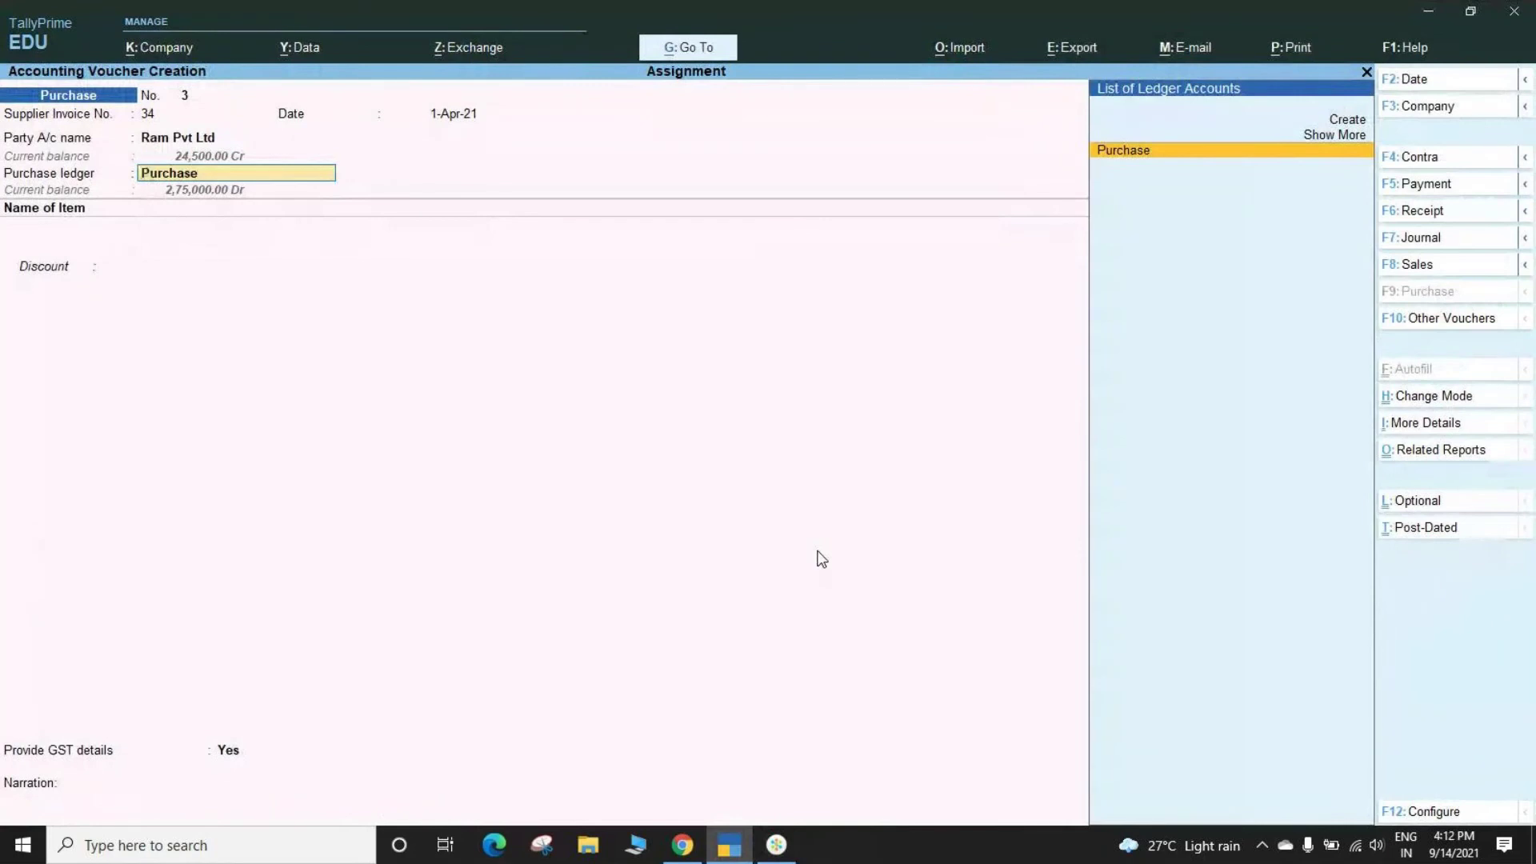
{"action": "key", "text": "BackSpace"}
{"action": "key", "text": "Escape"}
{"action": "key", "text": "y"}
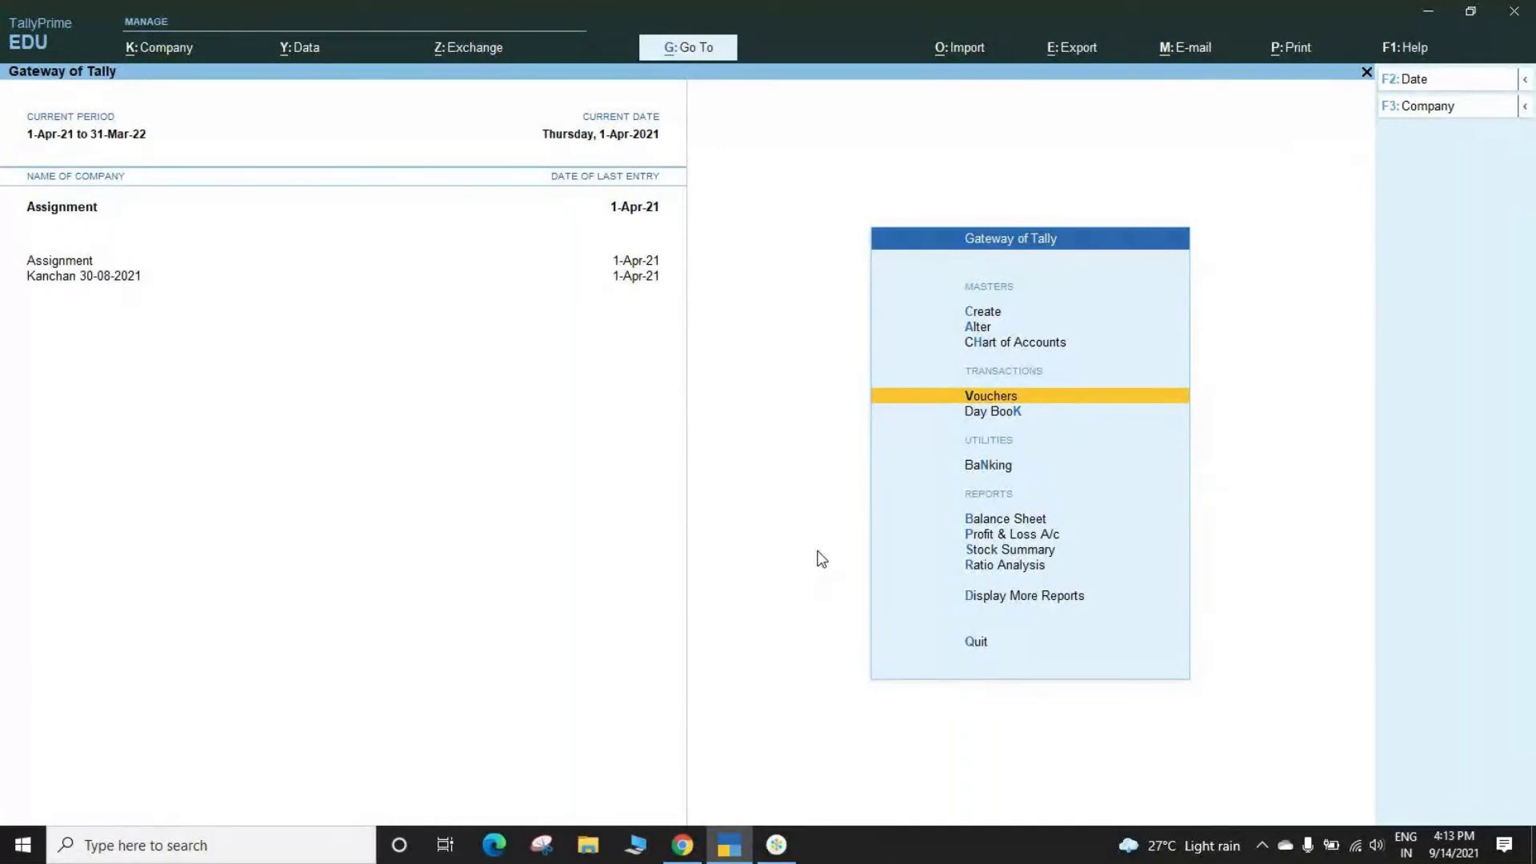
Open the Purchase ledger for alteration from the company's masters.
{"action": "key", "text": "Up"}
{"action": "key", "text": "Up"}
{"action": "key", "text": "Return"}
{"action": "key", "text": "Down"}
{"action": "key", "text": "Return"}
{"action": "key", "text": "Down"}
{"action": "key", "text": "Down"}
{"action": "key", "text": "Down"}
{"action": "key", "text": "Down"}
{"action": "key", "text": "Return"}
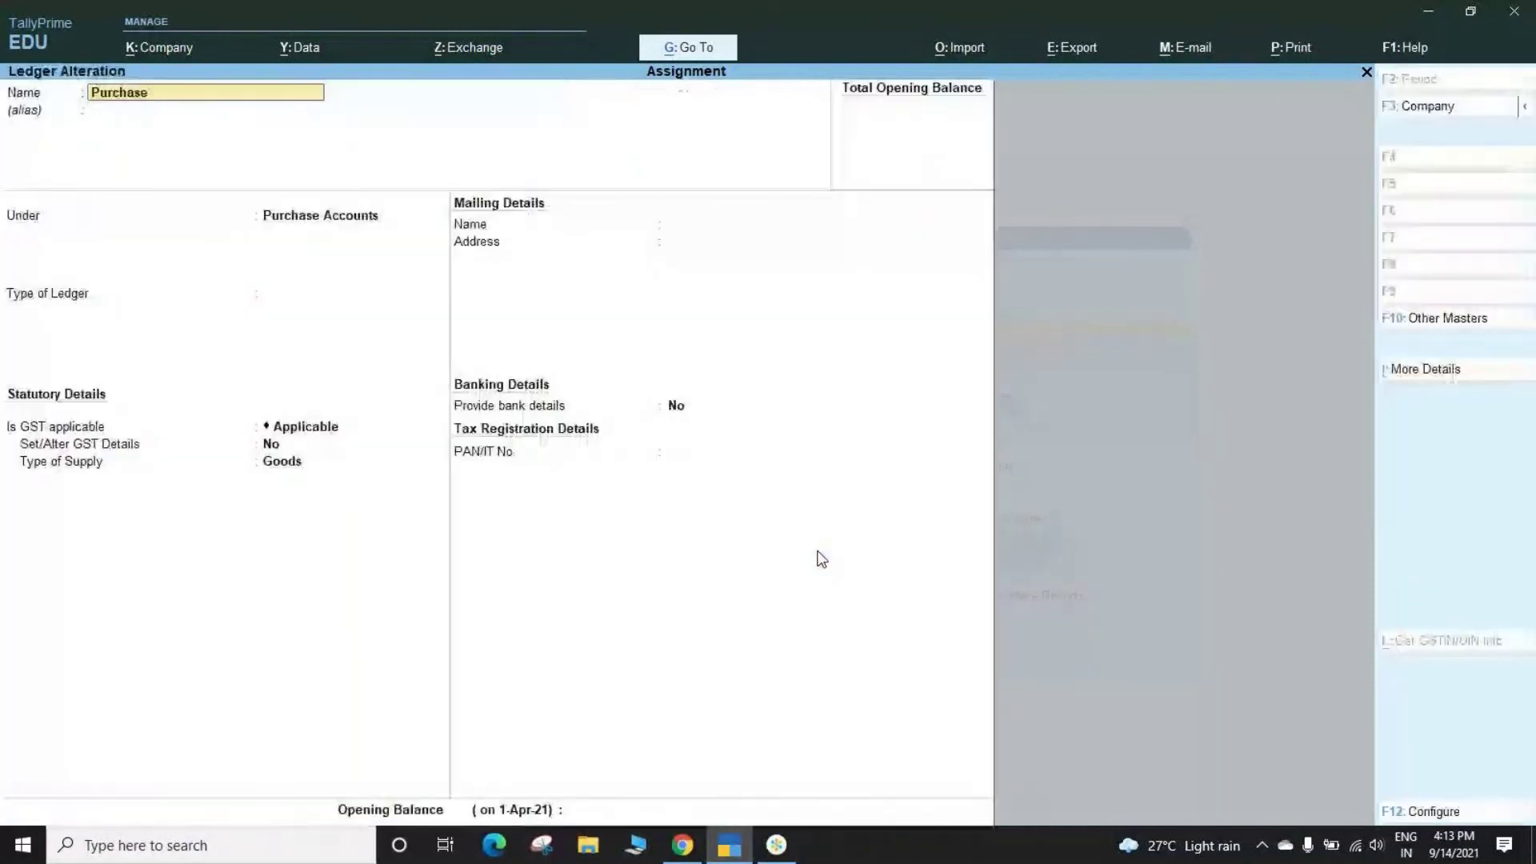
Go through the Purchase ledger's statutory fields and set Set/Alter GST Details to Yes to bring up its GST details.
{"action": "key", "text": "Return"}
{"action": "key", "text": "Return"}
{"action": "key", "text": "Return"}
{"action": "key", "text": "Return"}
{"action": "key", "text": "Return"}
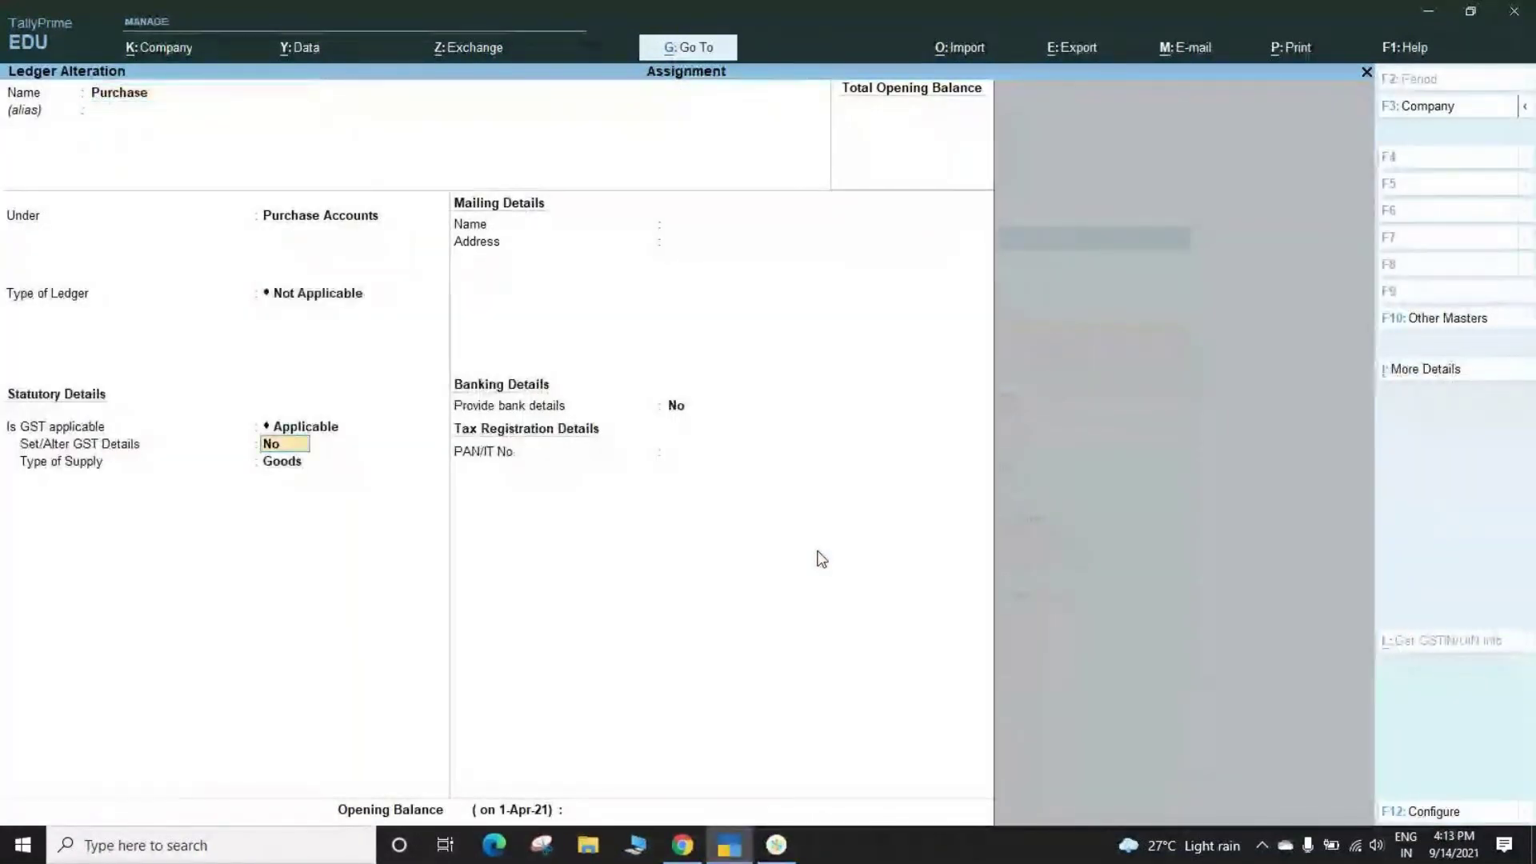
{"action": "key", "text": "BackSpace"}
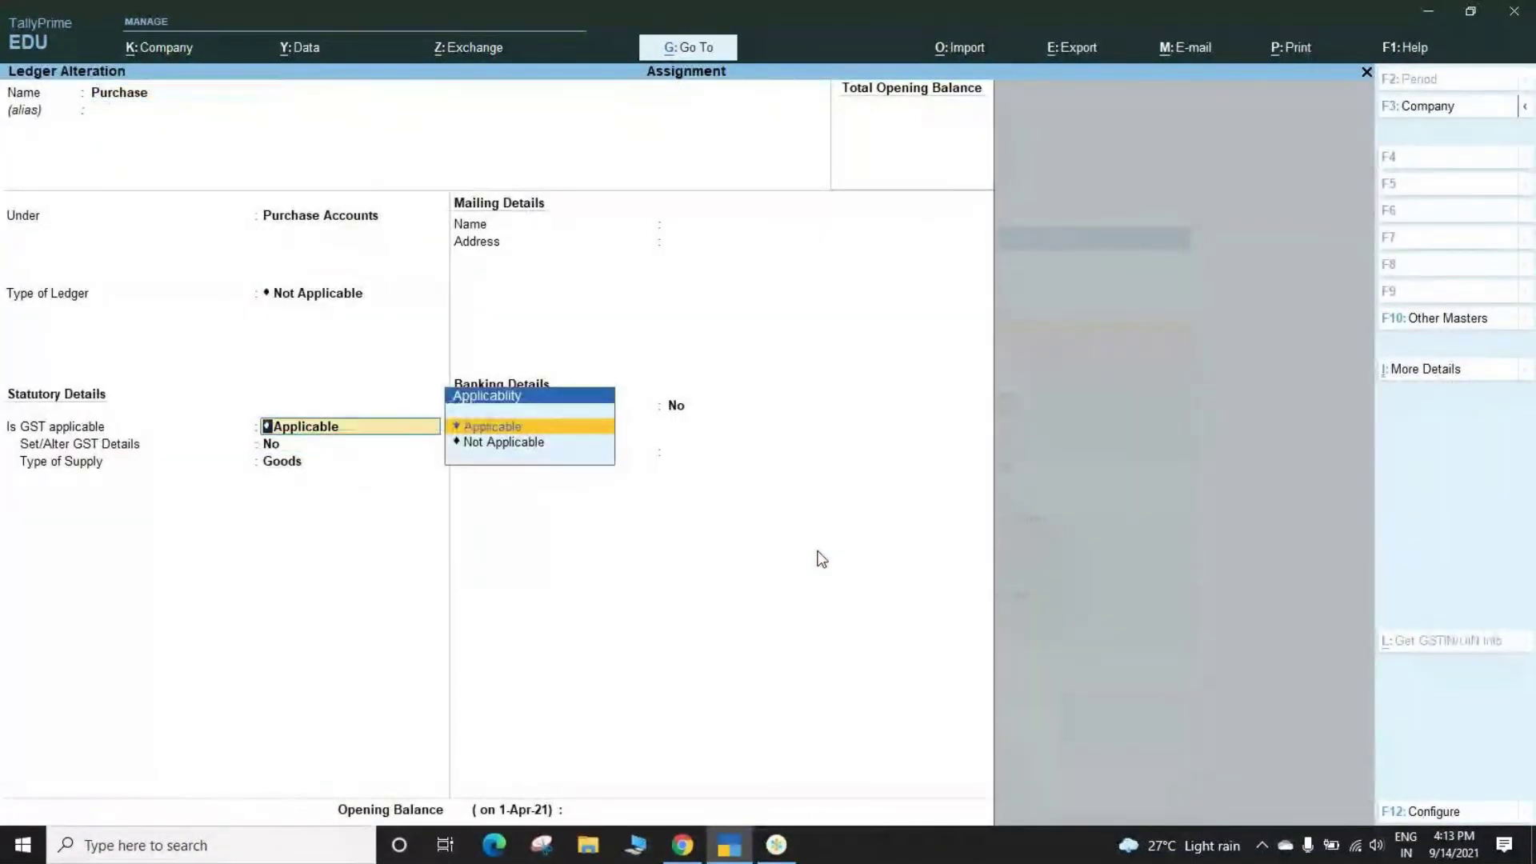
{"action": "key", "text": "Return"}
{"action": "key", "text": "y"}
{"action": "key", "text": "Return"}
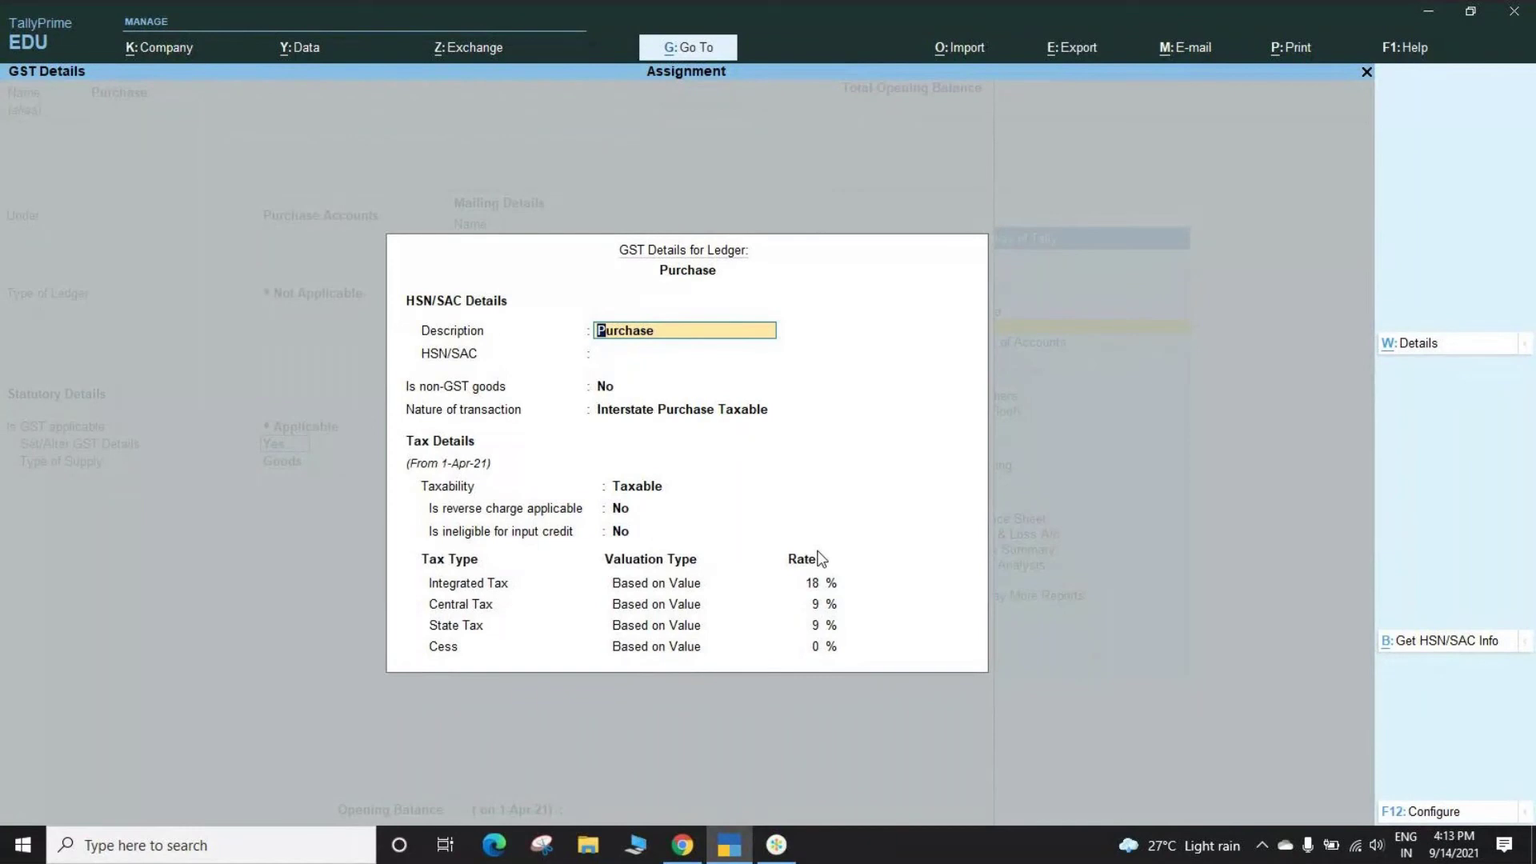
Check the nature of transaction in the Purchase ledger's GST details, and leave the ledger without saving it.
{"action": "key", "text": "Return"}
{"action": "key", "text": "Return"}
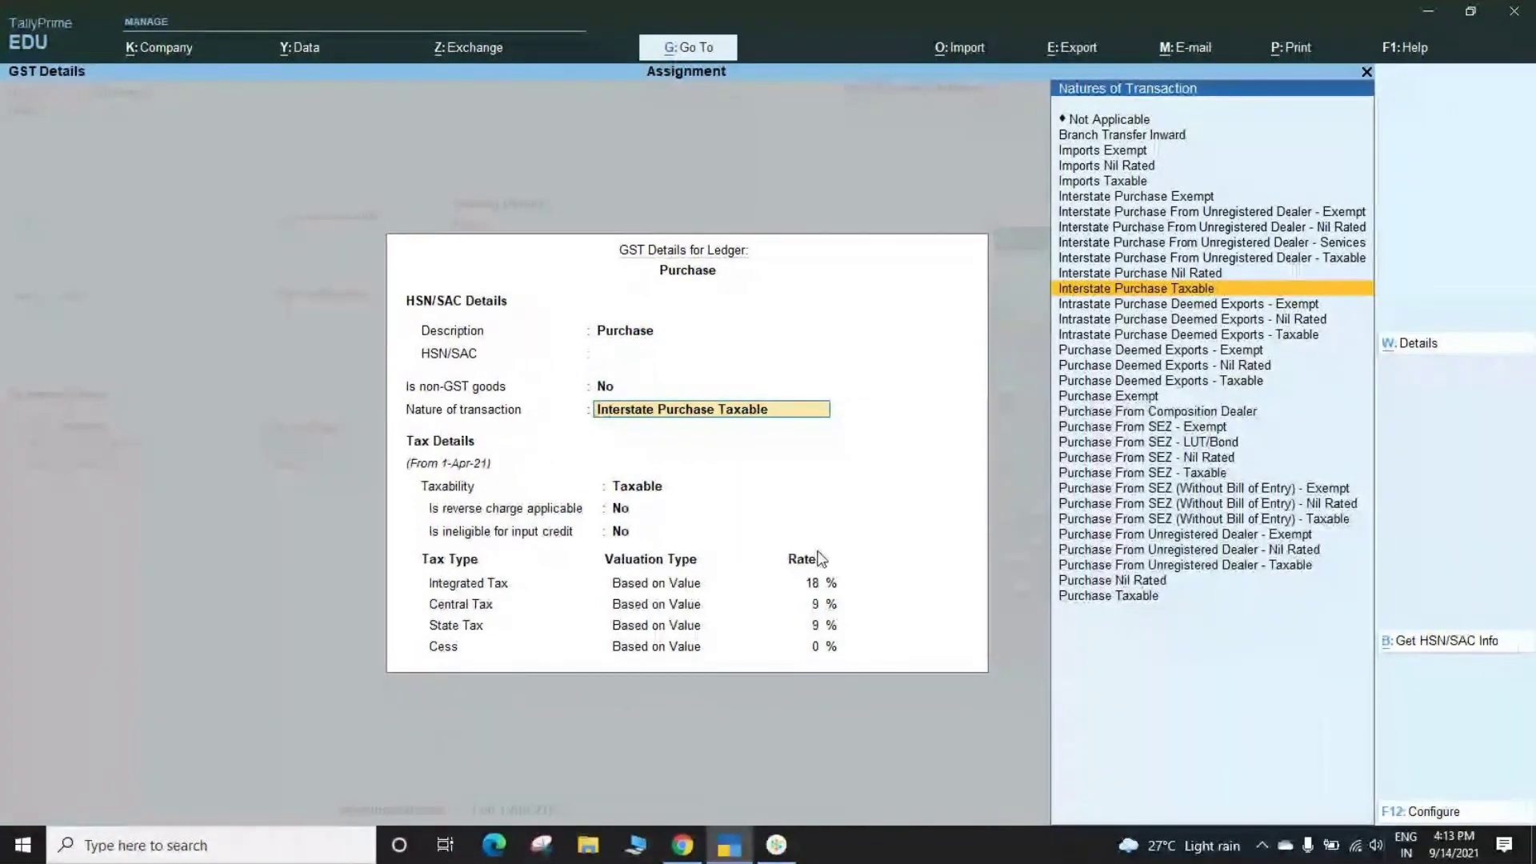
{"action": "key", "text": "Escape"}
{"action": "key", "text": "y"}
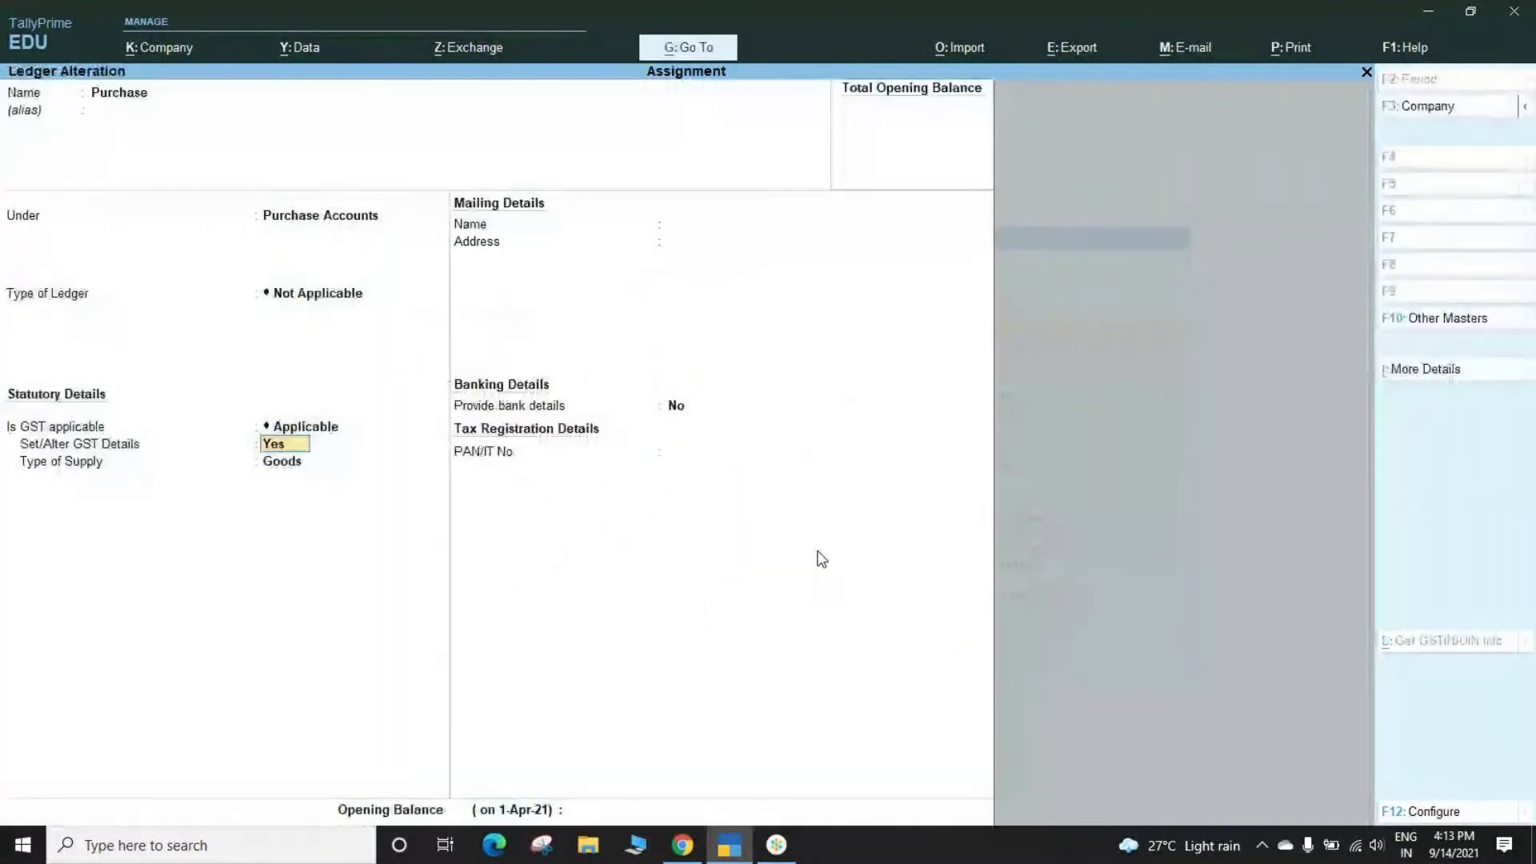
{"action": "key", "text": "Escape"}
{"action": "key", "text": "y"}
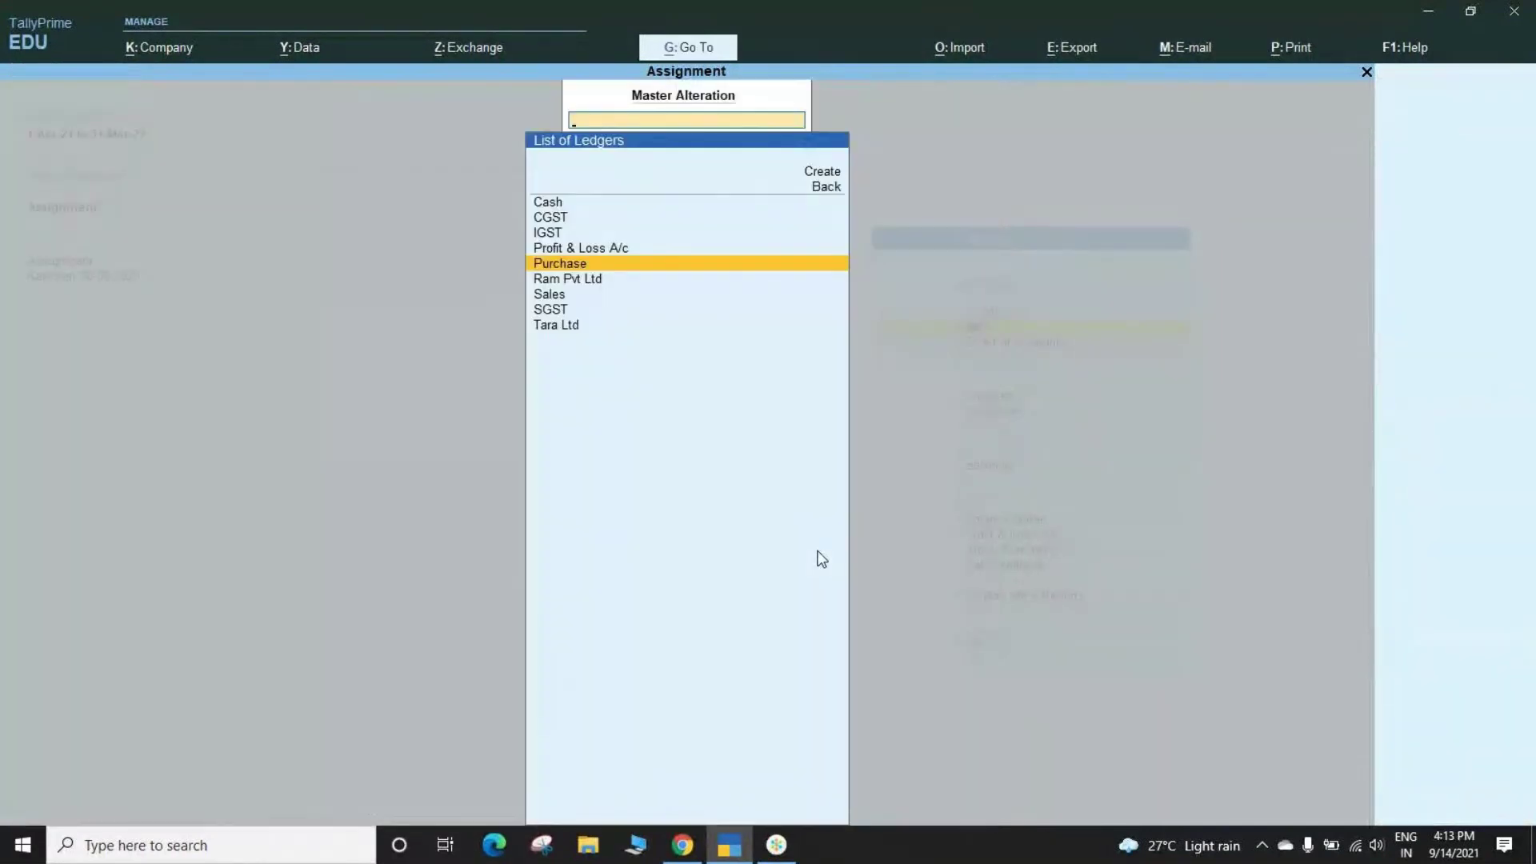
{"action": "key", "text": "Escape"}
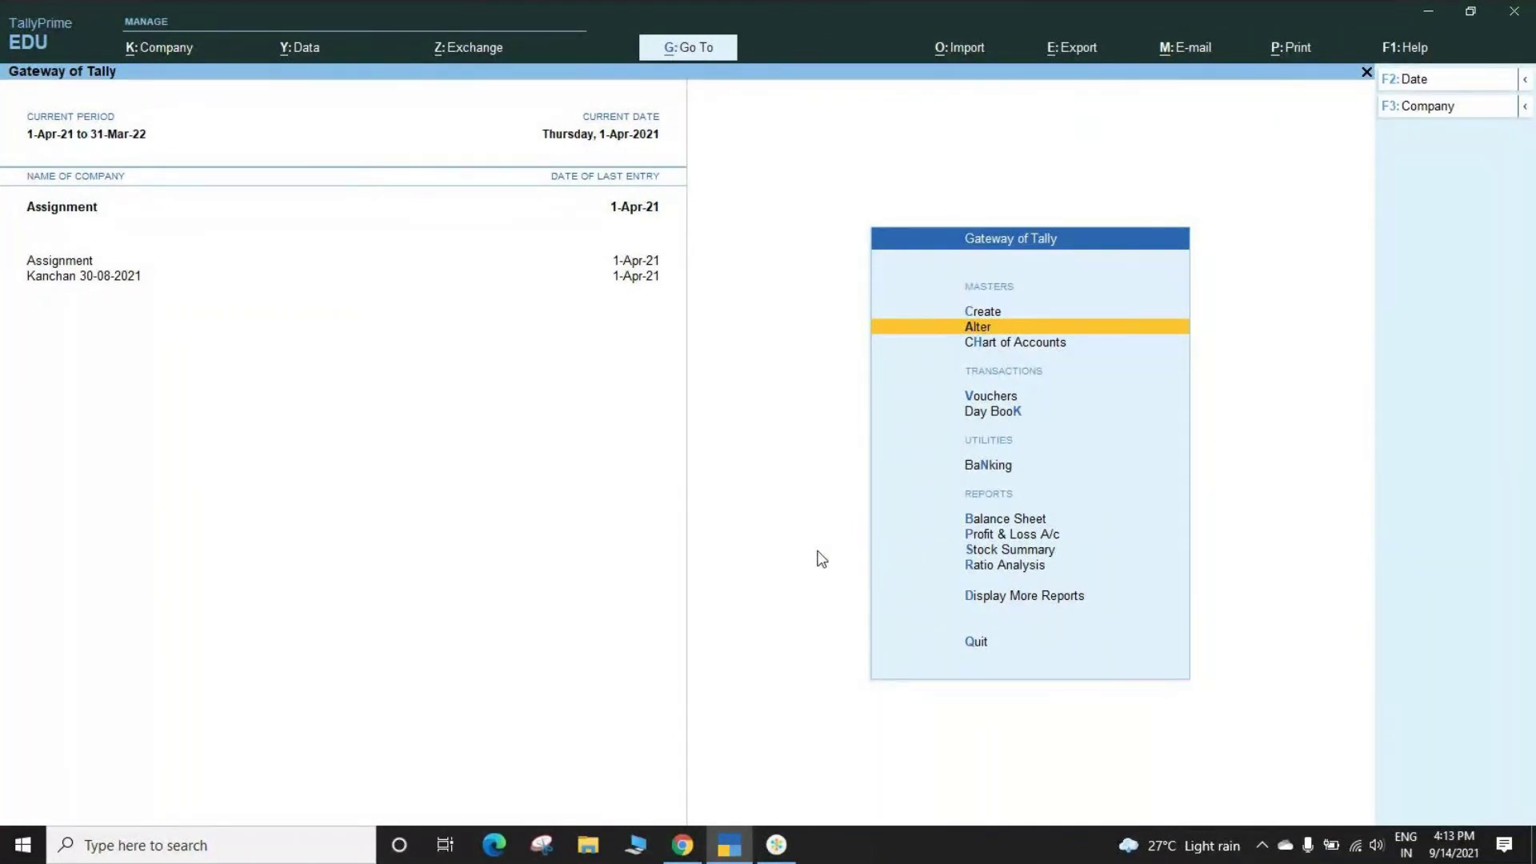
Start a new purchase voucher with supplier invoice number 233/4 dated 1-Apr-21.
{"action": "key", "text": "k"}
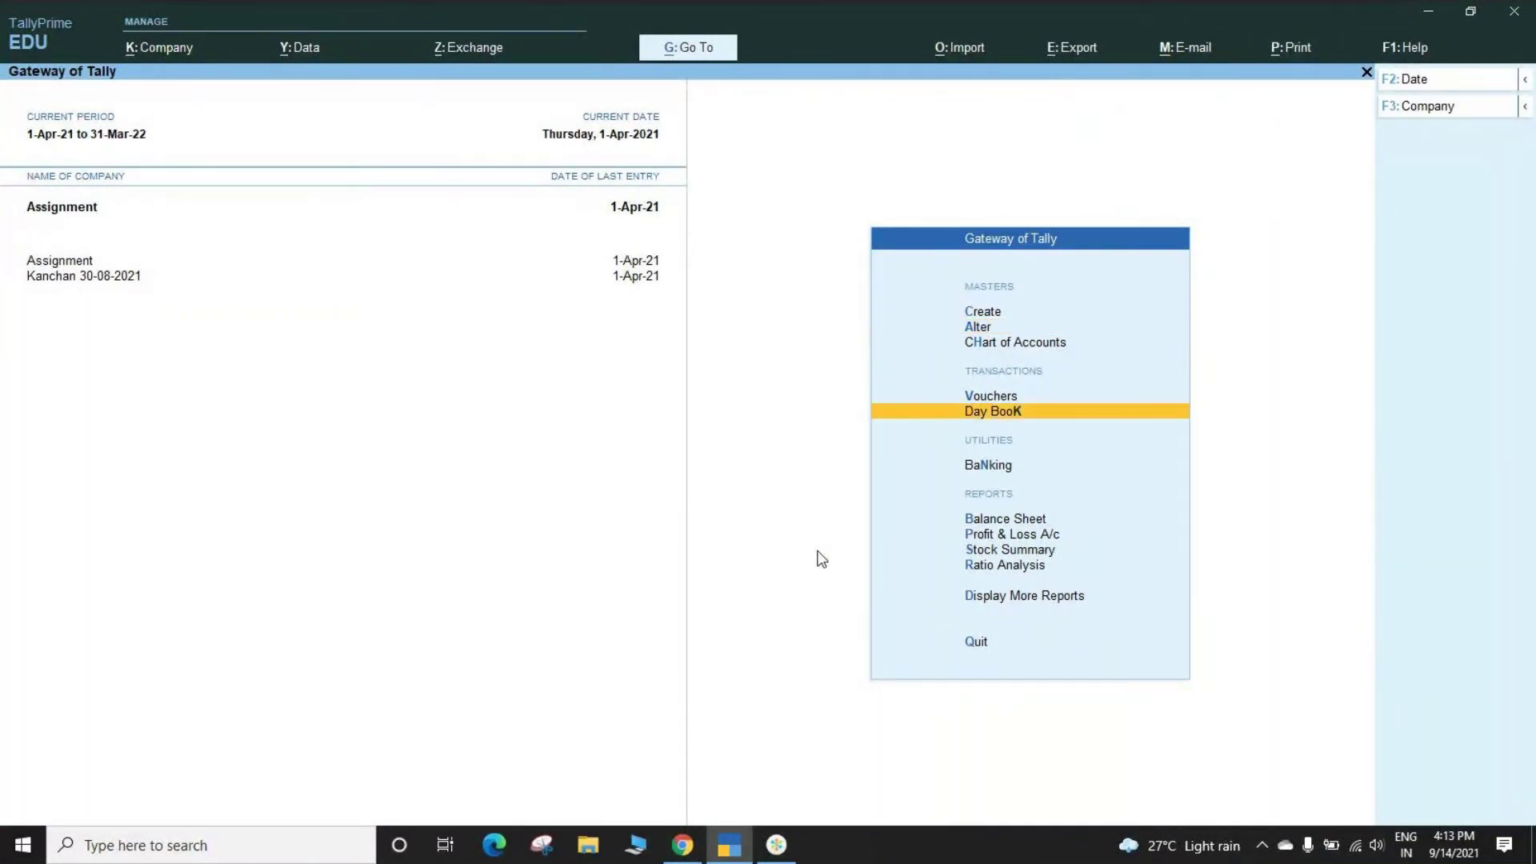
{"action": "key", "text": "Up"}
{"action": "key", "text": "Return"}
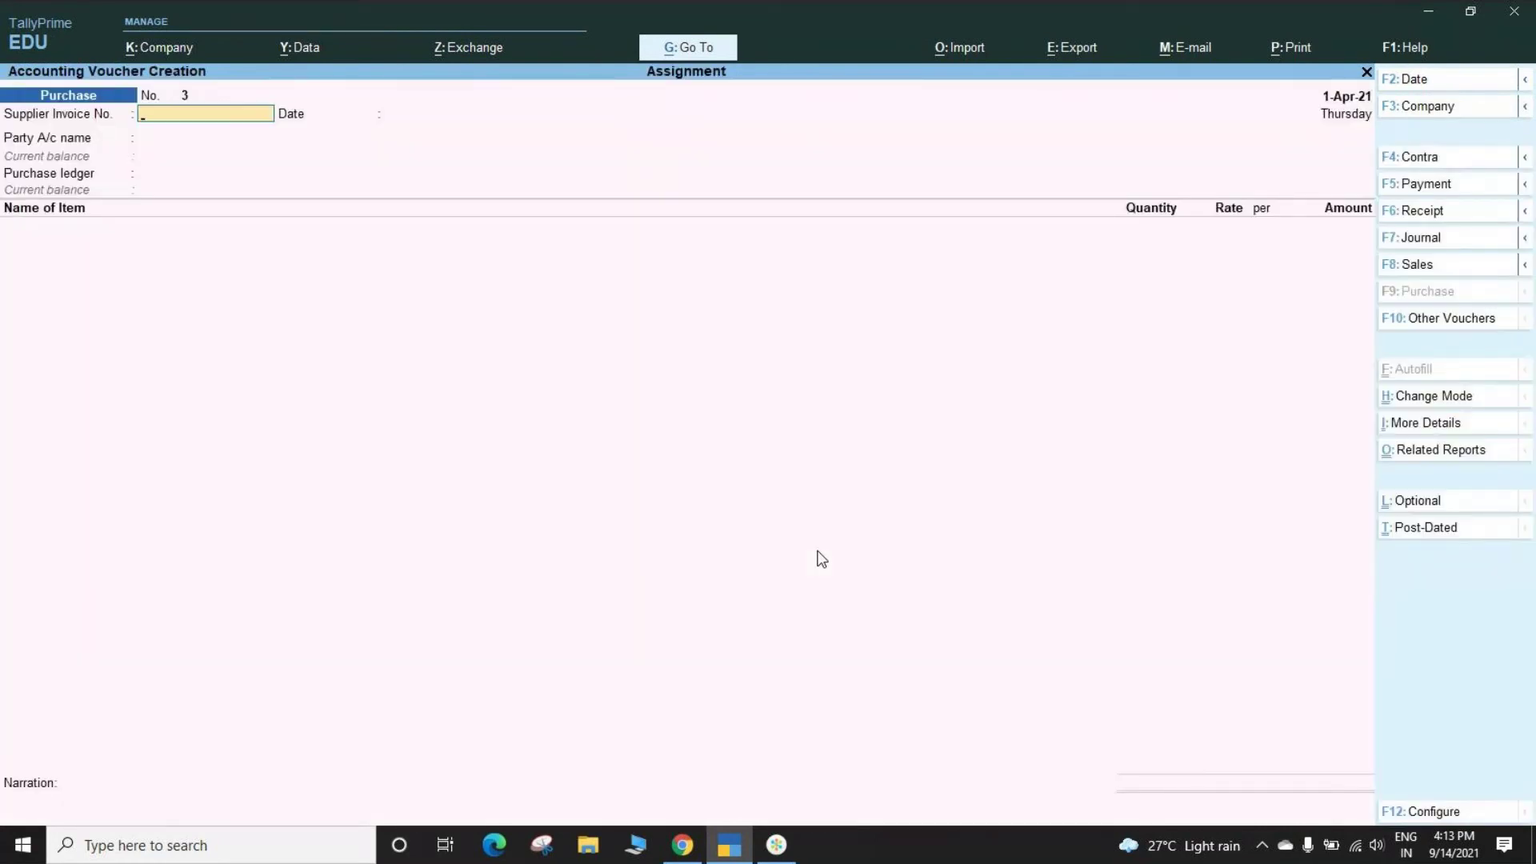
{"action": "type", "text": "233/4"}
{"action": "key", "text": "Return"}
{"action": "key", "text": "Return"}
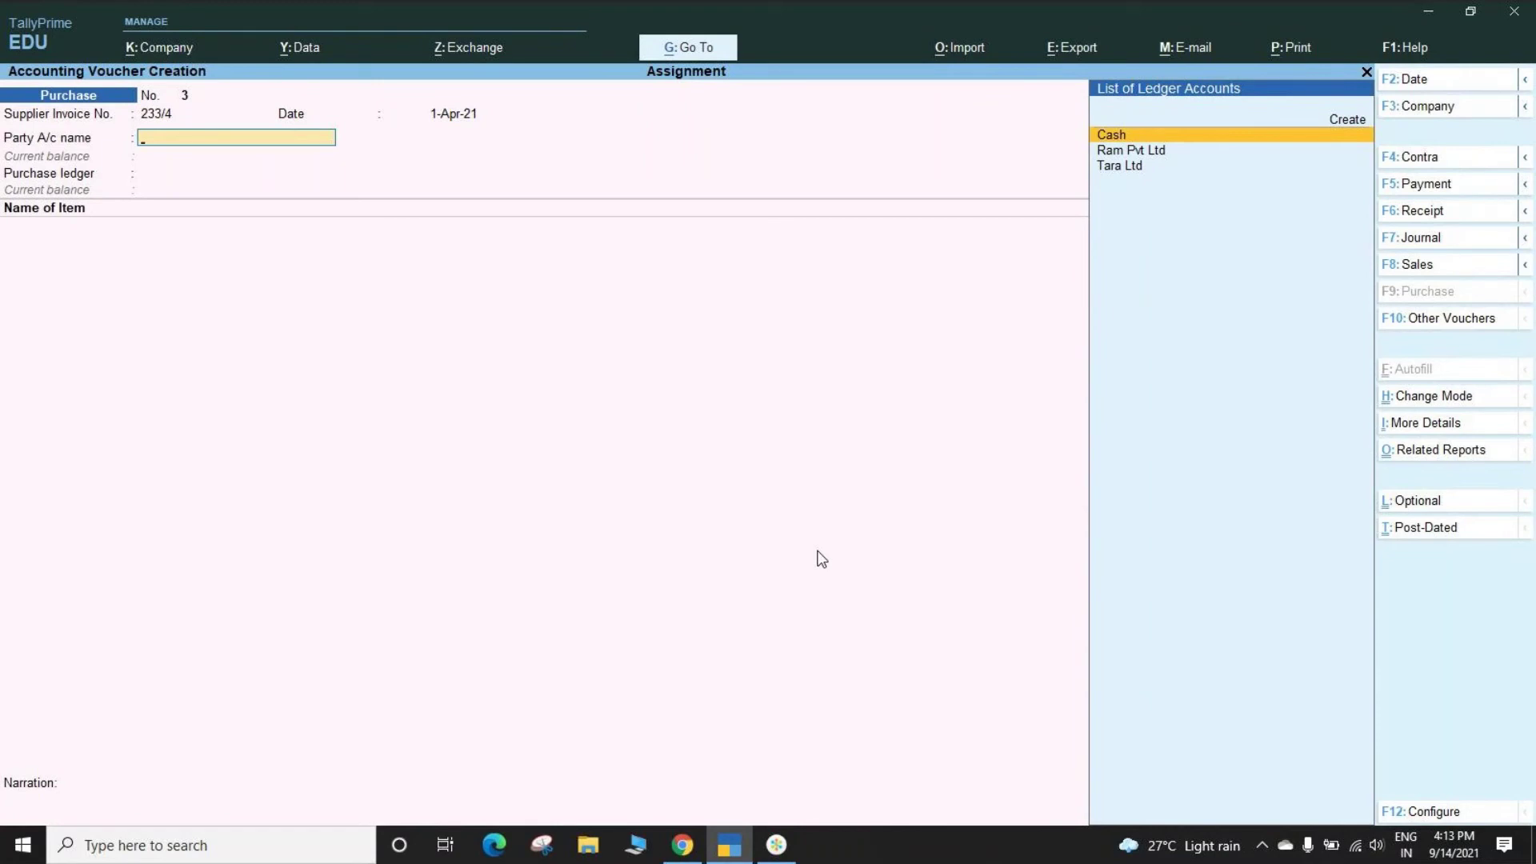
Choose Ram Pvt Ltd as the voucher's party account and accept its receipt and party details.
{"action": "key", "text": "Down"}
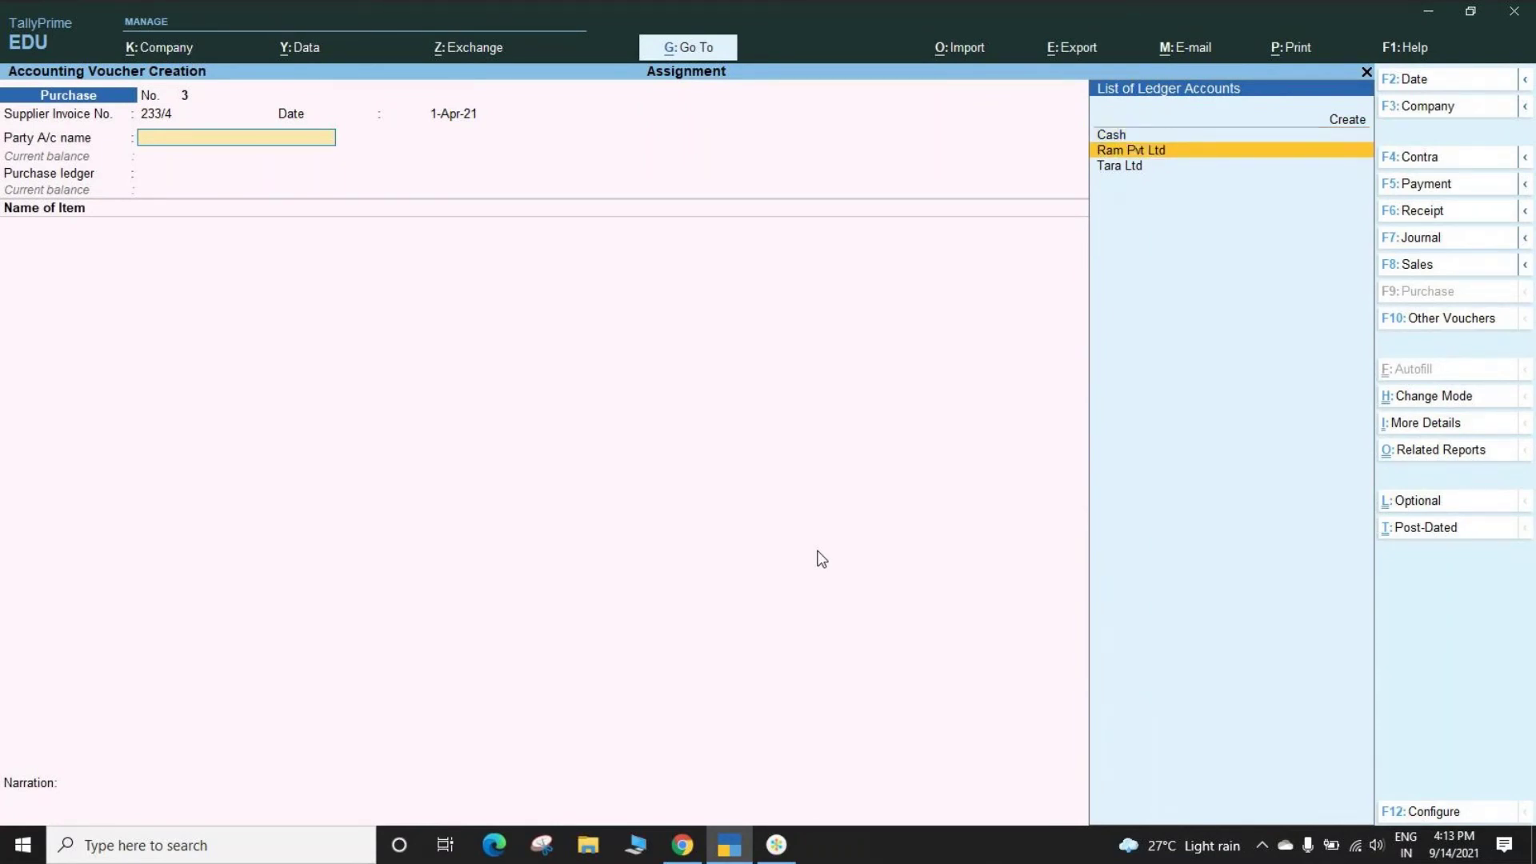
{"action": "key", "text": "Return"}
{"action": "key", "text": "Return"}
{"action": "key", "text": "Return"}
{"action": "key", "text": "Return"}
{"action": "key", "text": "Return"}
{"action": "key", "text": "Return"}
{"action": "key", "text": "Return"}
{"action": "key", "text": "Return"}
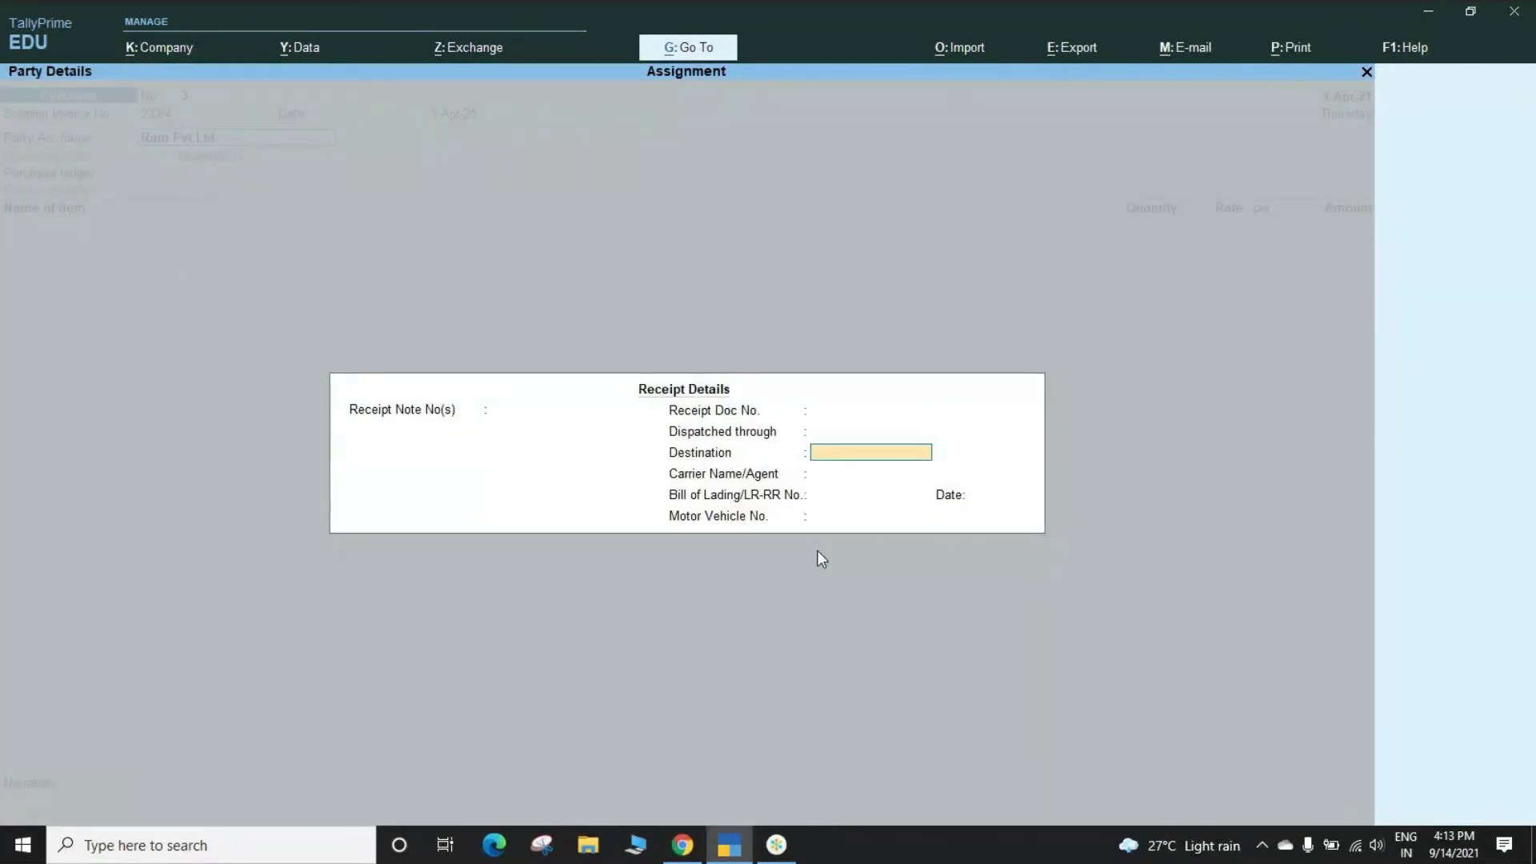
{"action": "key", "text": "Return"}
{"action": "key", "text": "Return"}
{"action": "key", "text": "Return"}
{"action": "key", "text": "Return"}
{"action": "key", "text": "Return"}
{"action": "key", "text": "Return"}
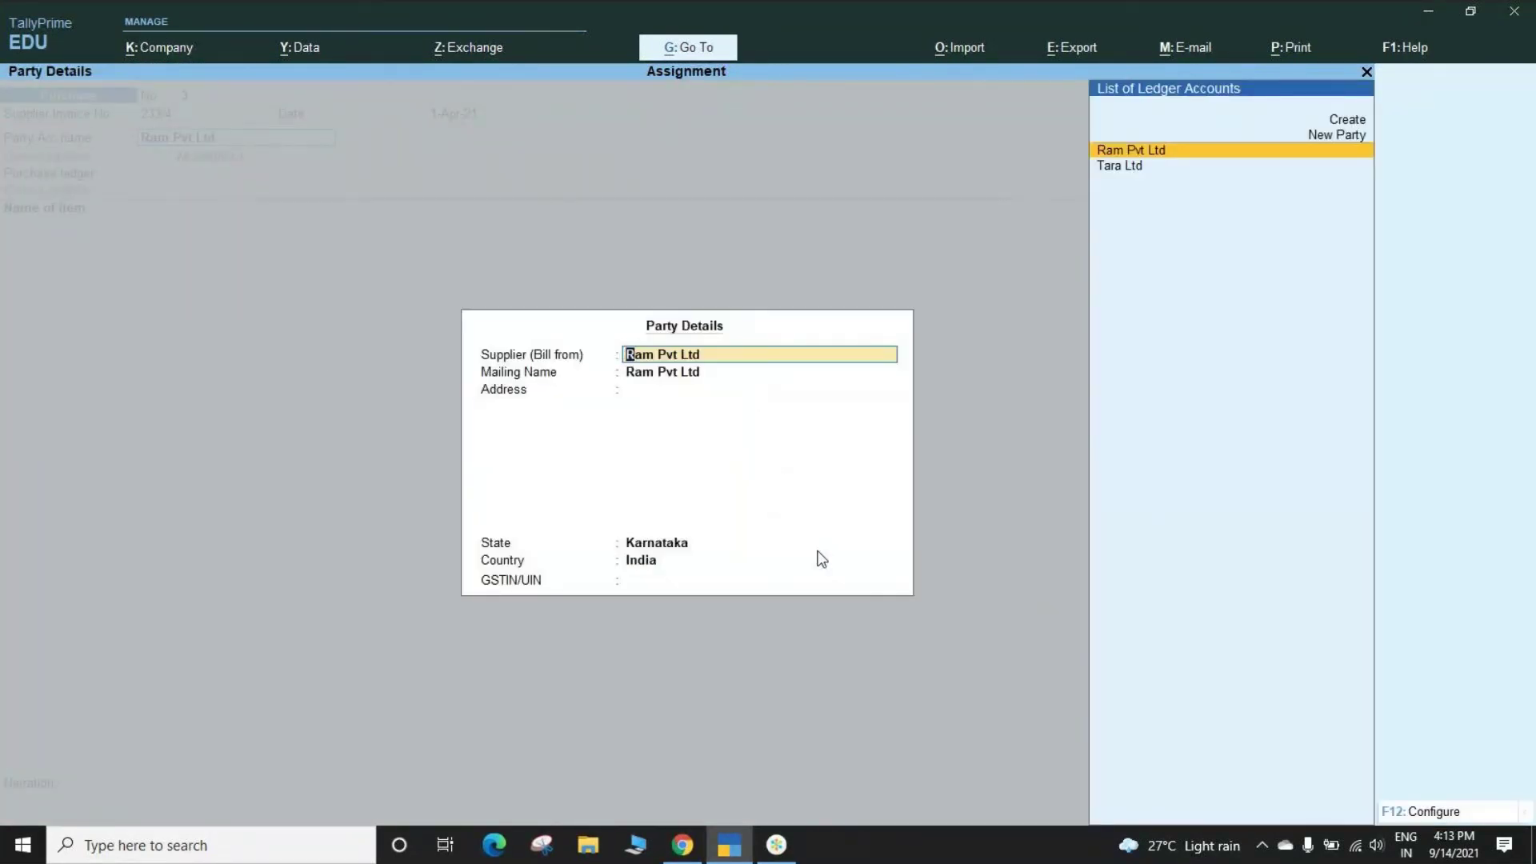
{"action": "key", "text": "Return"}
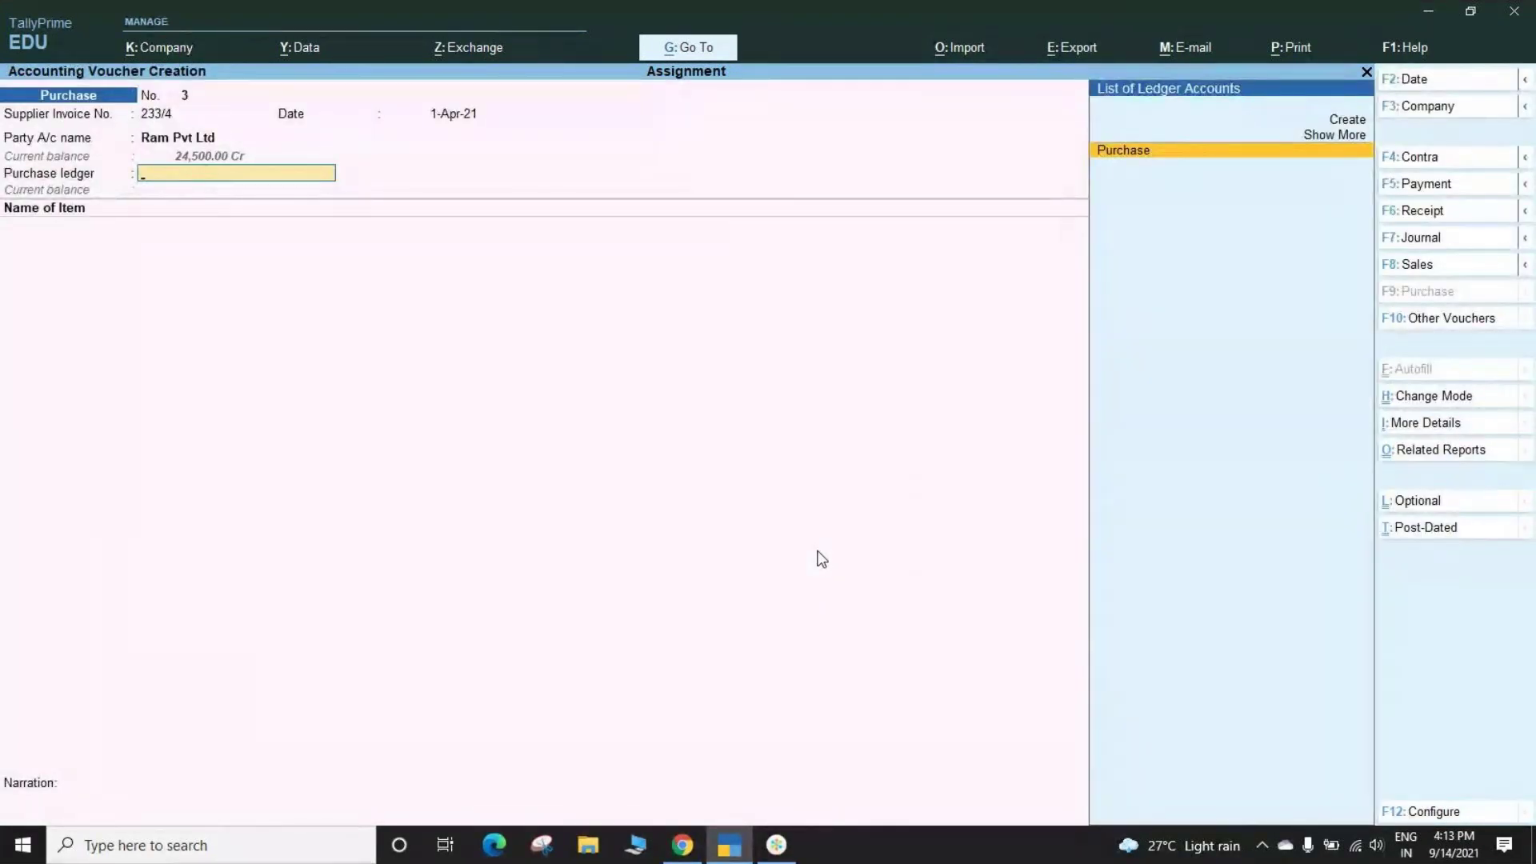
Start a new ledger named Purchase Exempt under Purchase Accounts from the voucher, with GST applicable, and bring up its GST details.
{"action": "key", "text": "Return"}
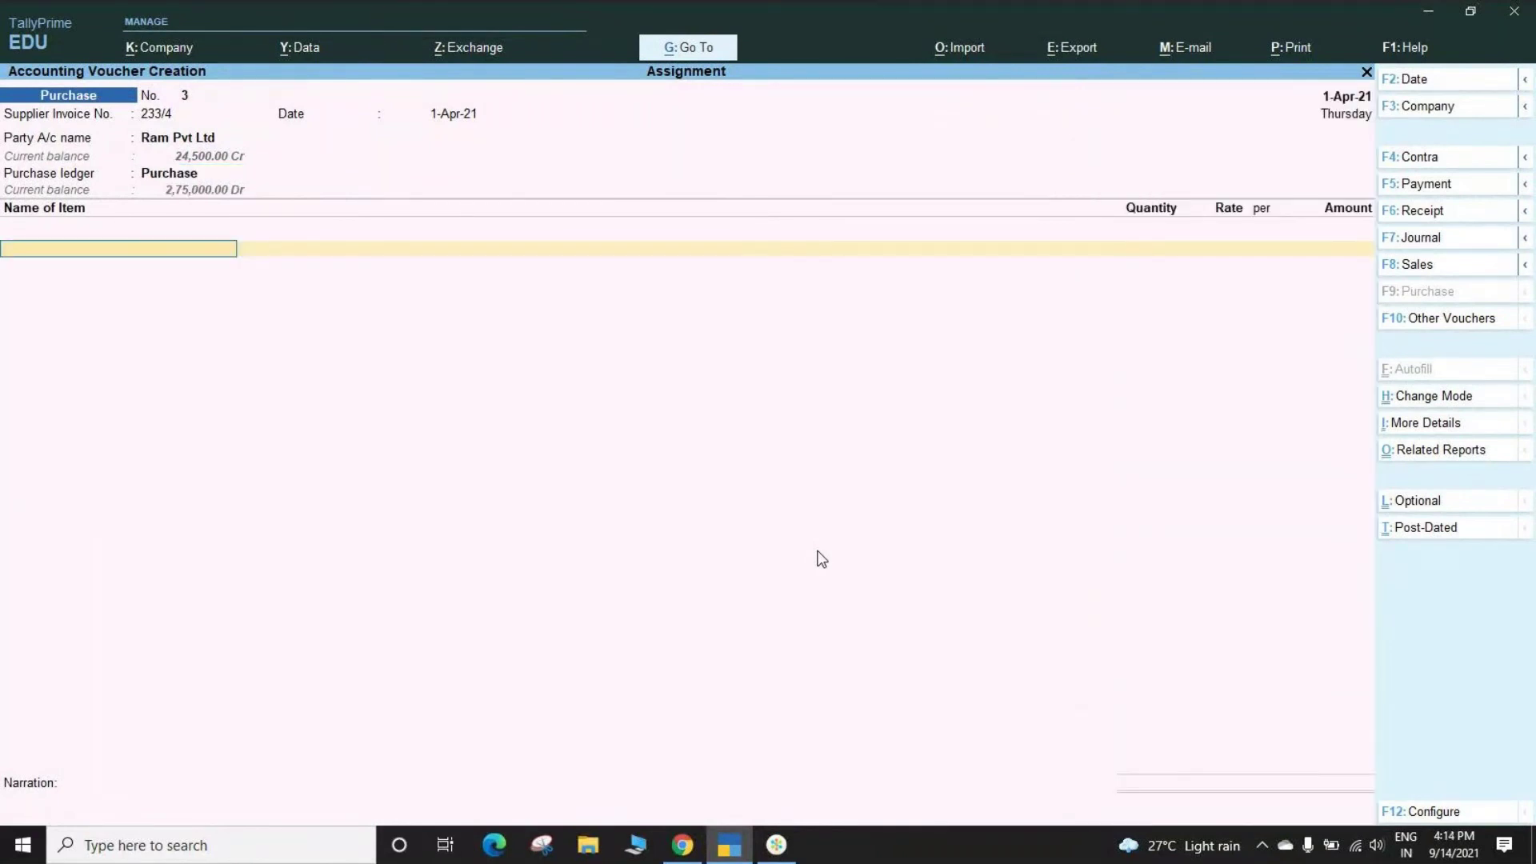
{"action": "key", "text": "BackSpace"}
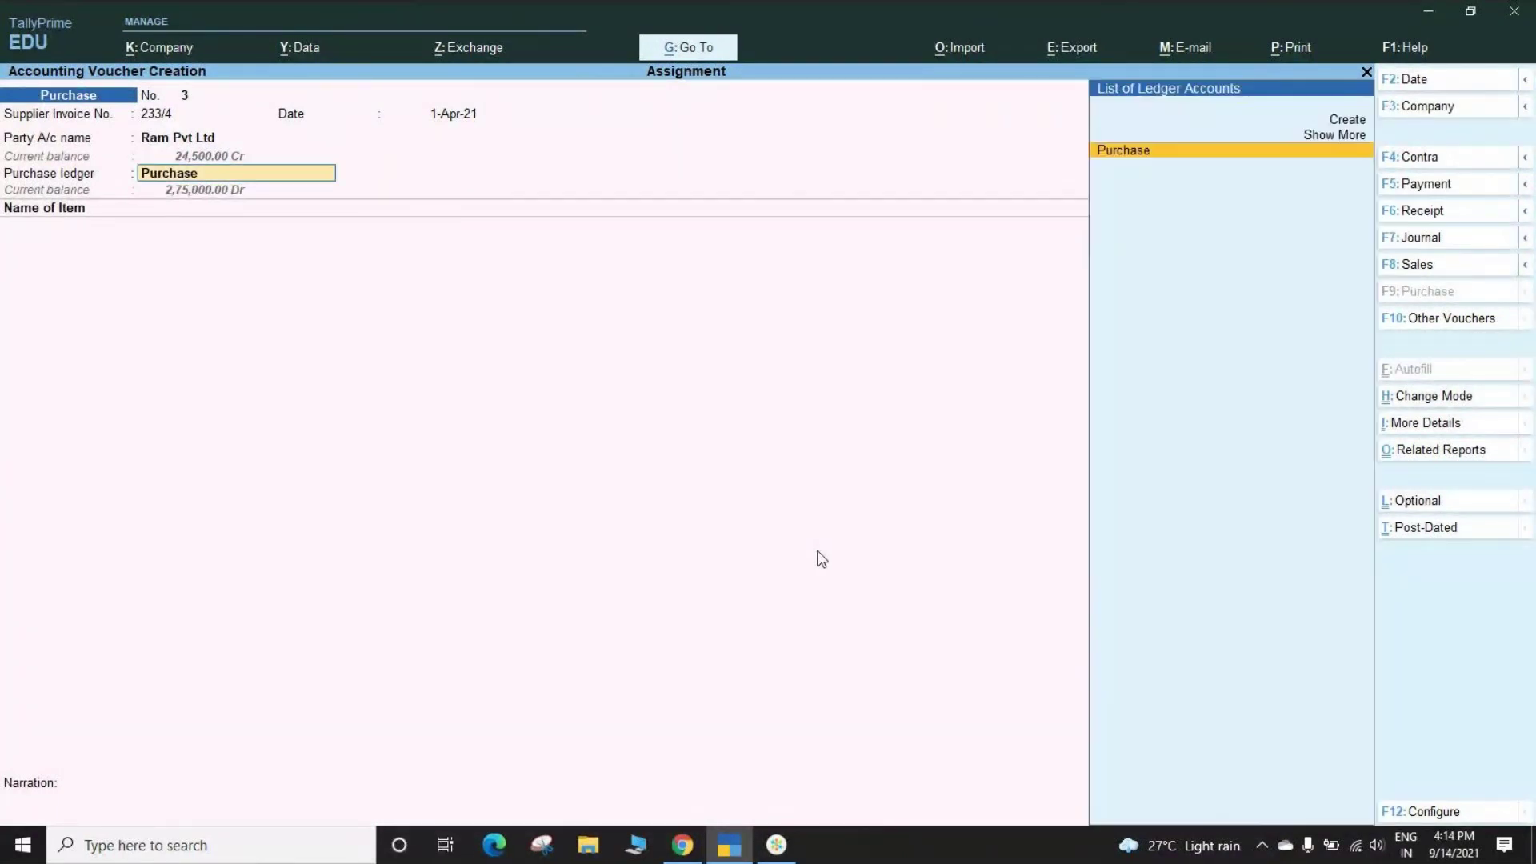
{"action": "key", "text": "alt+c"}
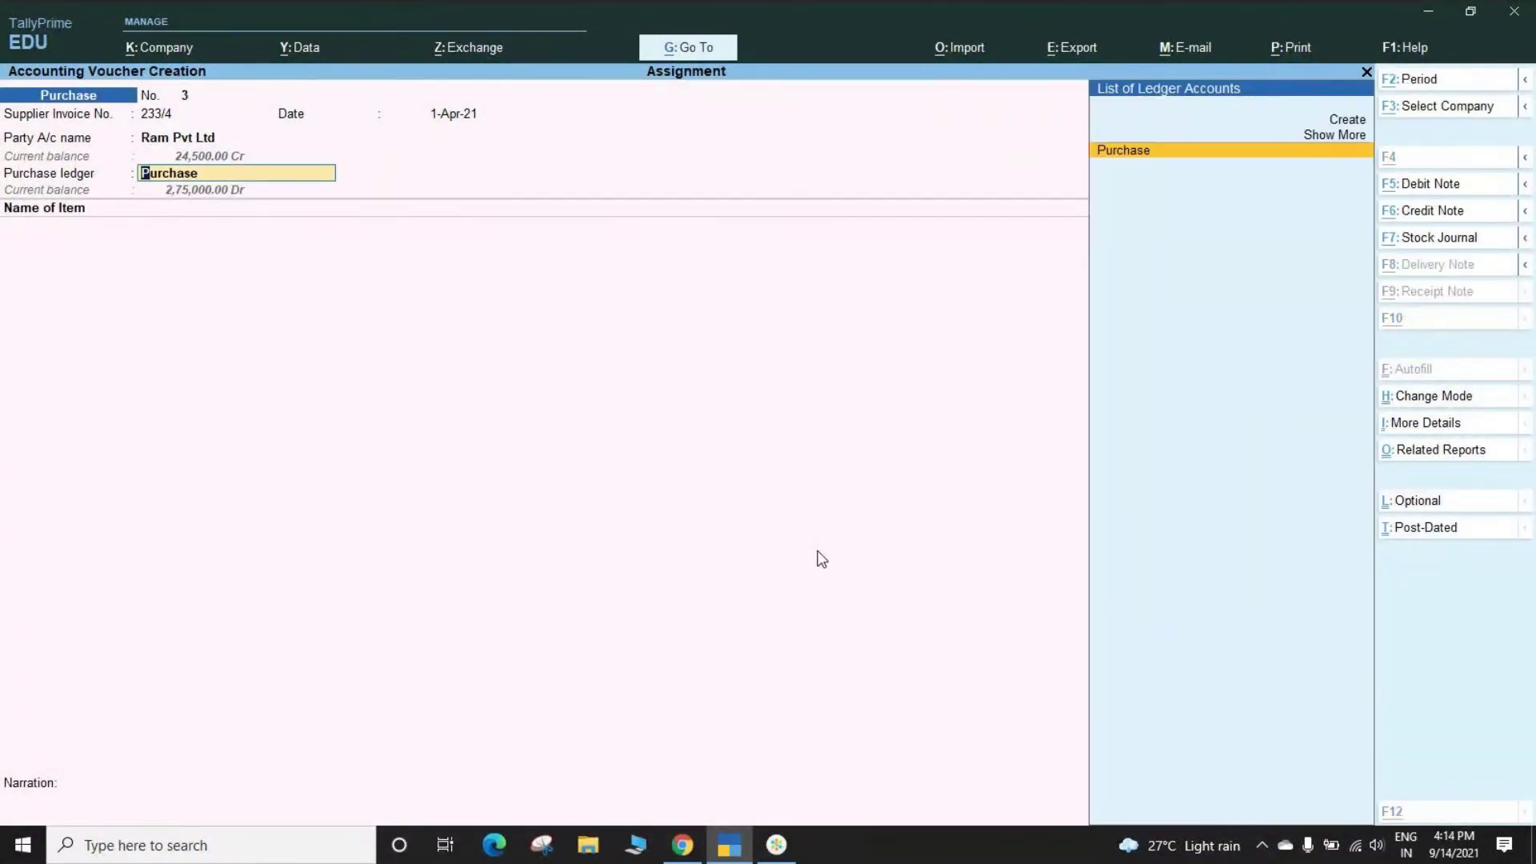
{"action": "type", "text": "P"}
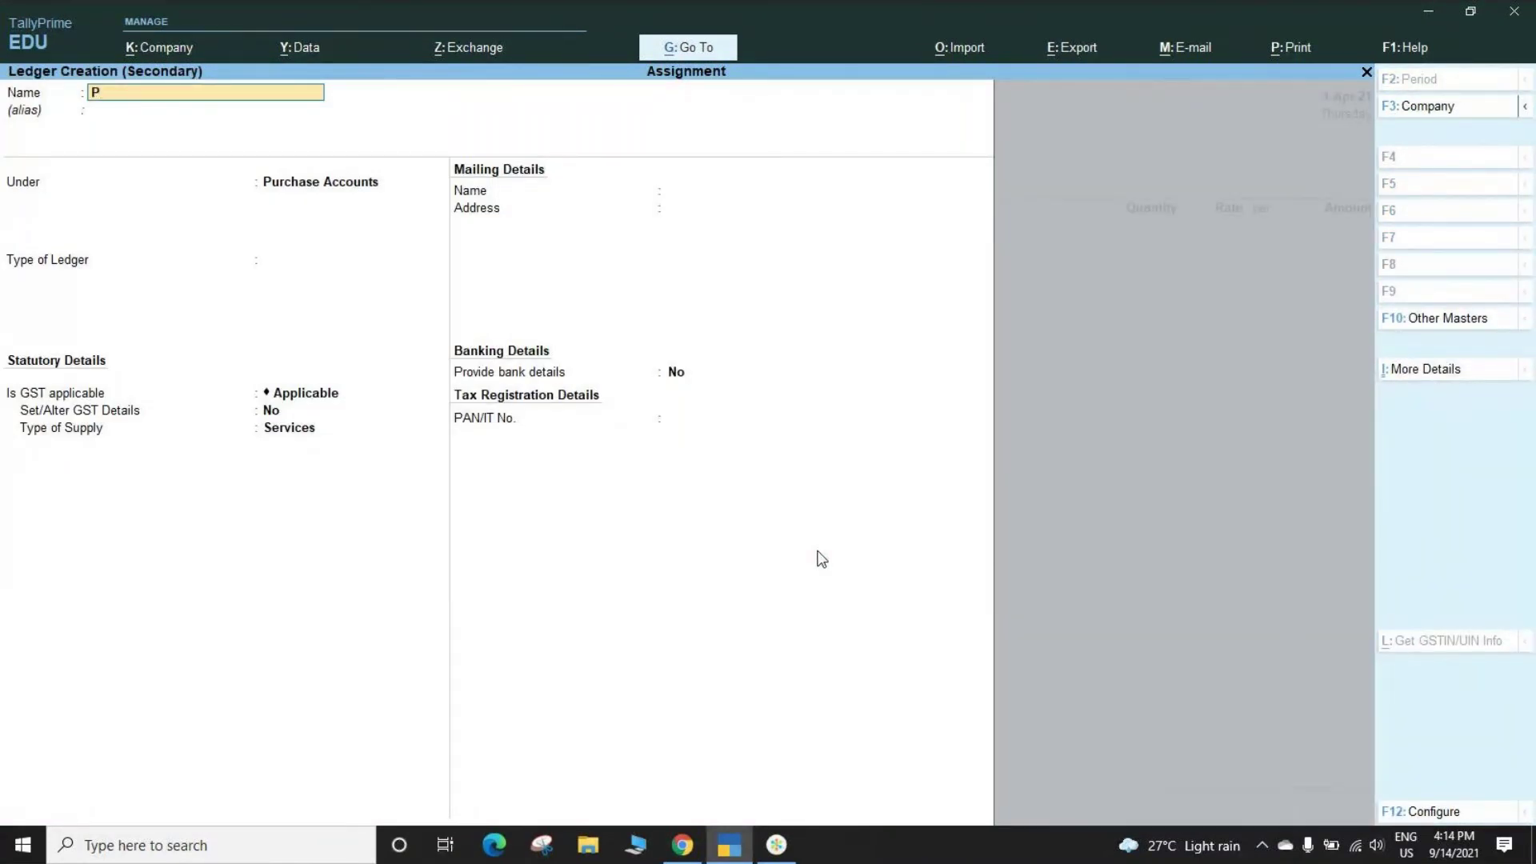
{"action": "type", "text": "urchase Exemp"}
{"action": "key", "text": "Return"}
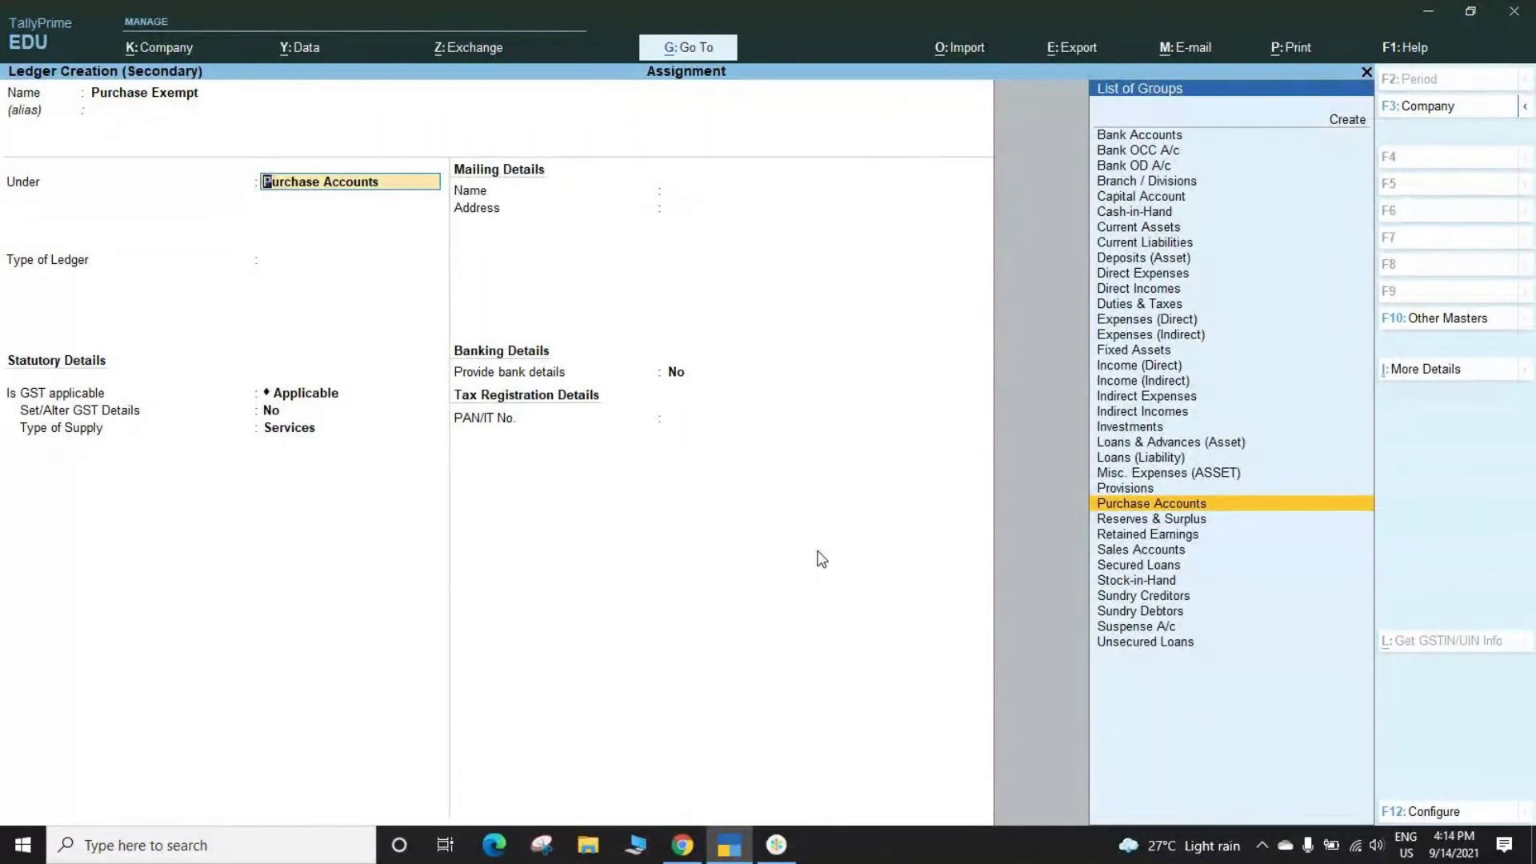
{"action": "key", "text": "Return"}
{"action": "key", "text": "Return"}
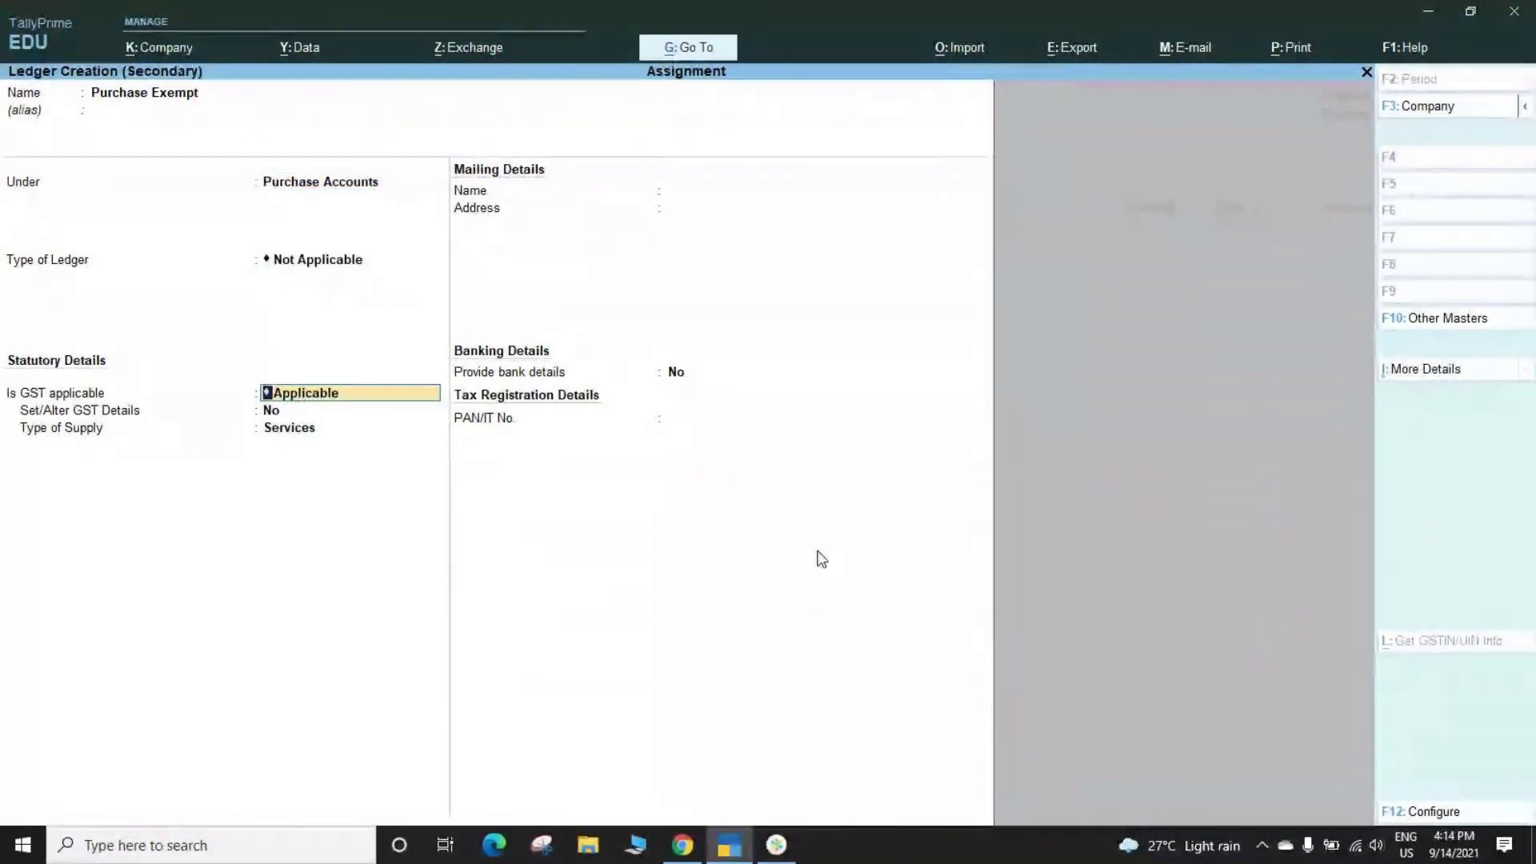
{"action": "key", "text": "Return"}
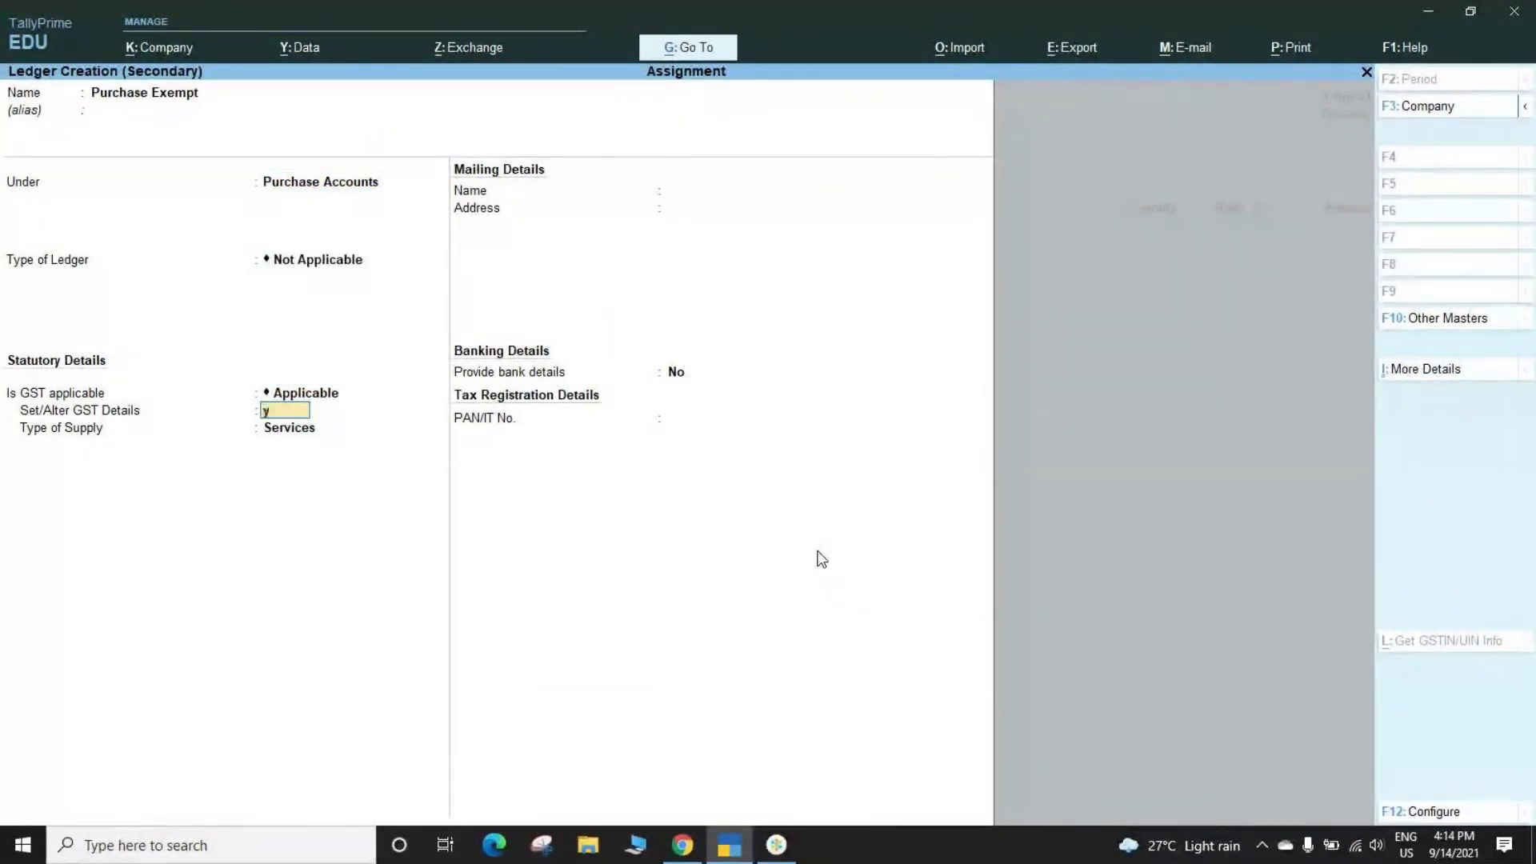
{"action": "key", "text": "y"}
{"action": "key", "text": "Return"}
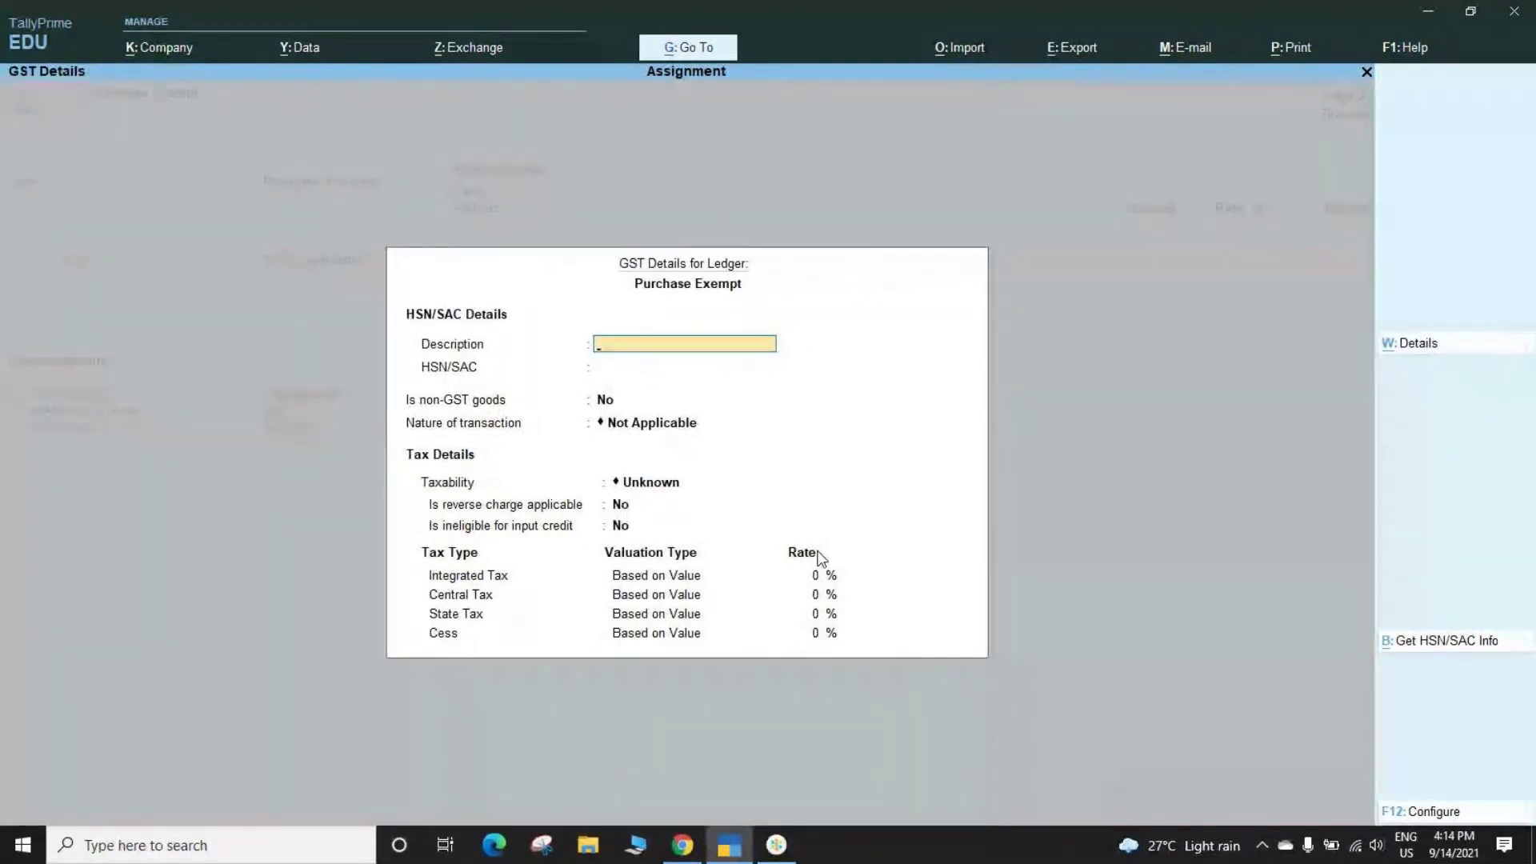
Enter Purchase Exempt as the description in the new ledger's GST details and leave the HSN/SAC blank.
{"action": "type", "text": "P"}
{"action": "key", "text": "BackSpace"}
{"action": "type", "text": "Purcase"}
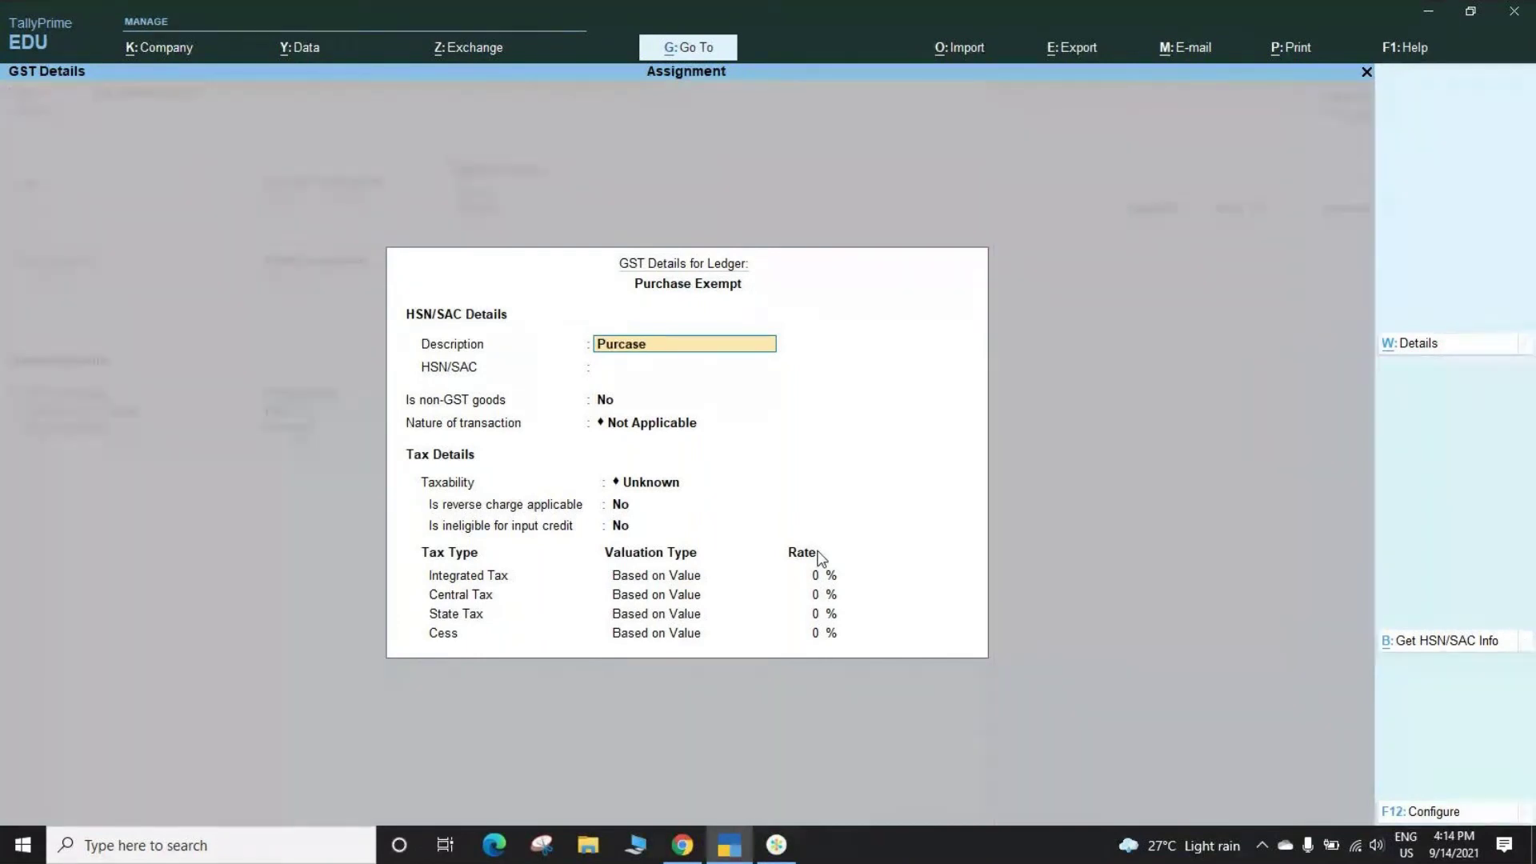
{"action": "key", "text": "BackSpace"}
{"action": "key", "text": "BackSpace"}
{"action": "key", "text": "BackSpace"}
{"action": "type", "text": "hase Exempt"}
{"action": "key", "text": "Return"}
{"action": "key", "text": "Return"}
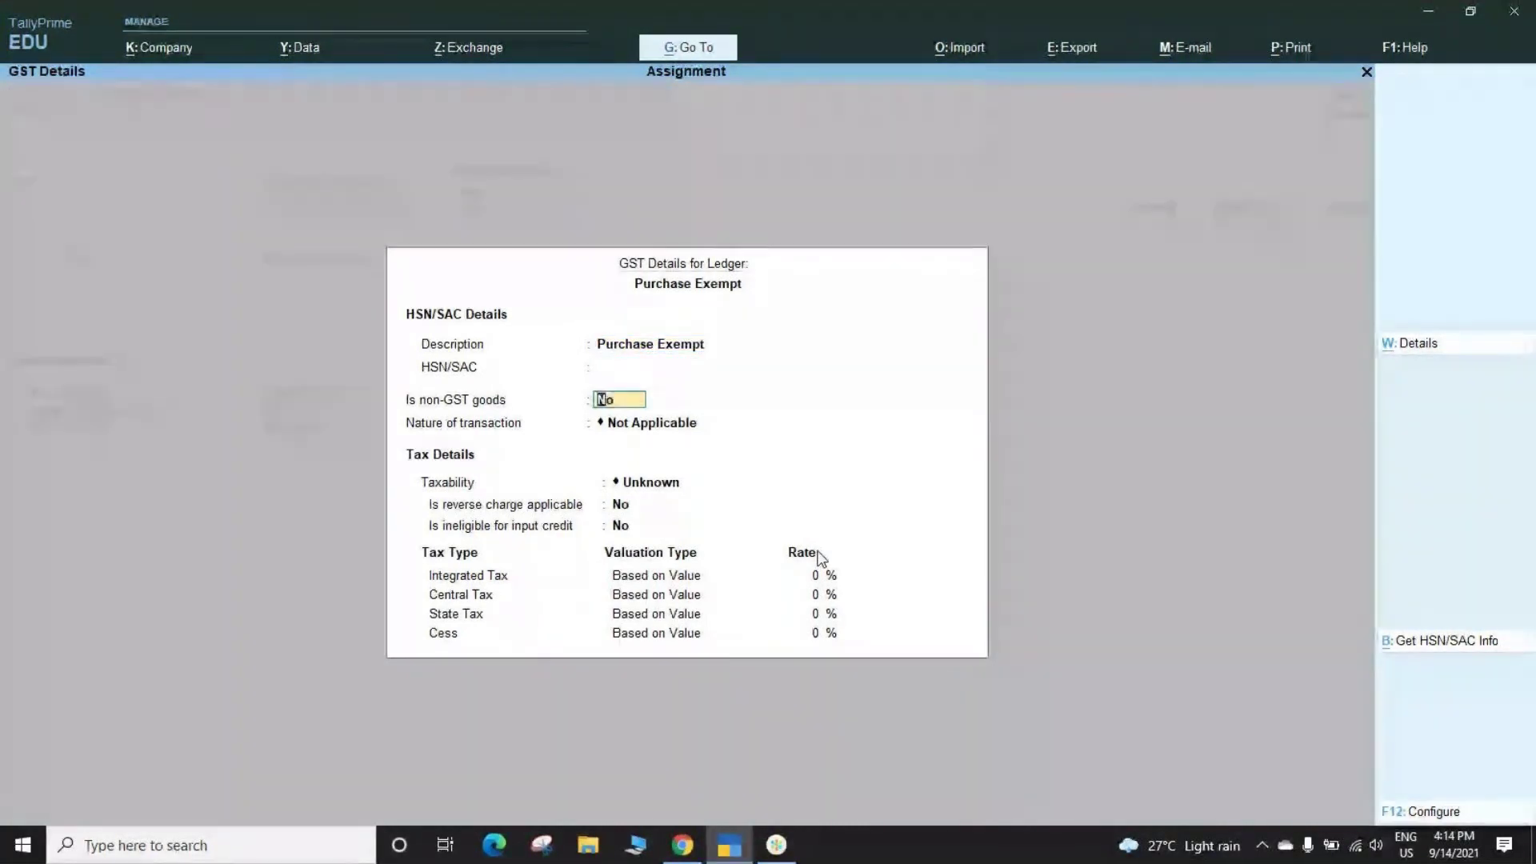
Look through the natures of transaction from Not Applicable to Interstate Purchase Taxable, and discard and reopen the ledger's GST details.
{"action": "key", "text": "Return"}
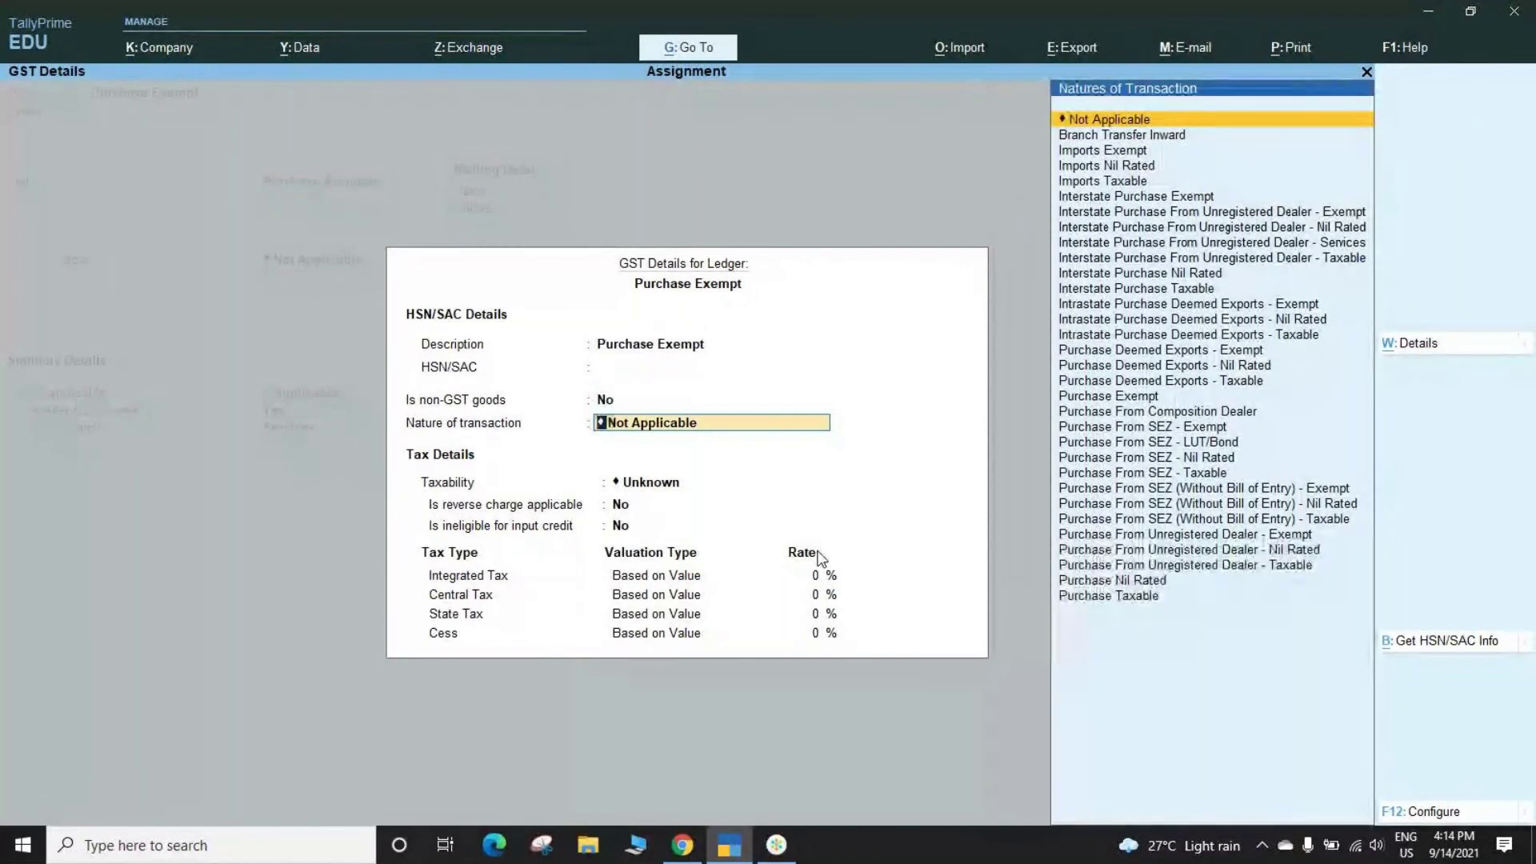
{"action": "key", "text": "Down"}
{"action": "key", "text": "Down"}
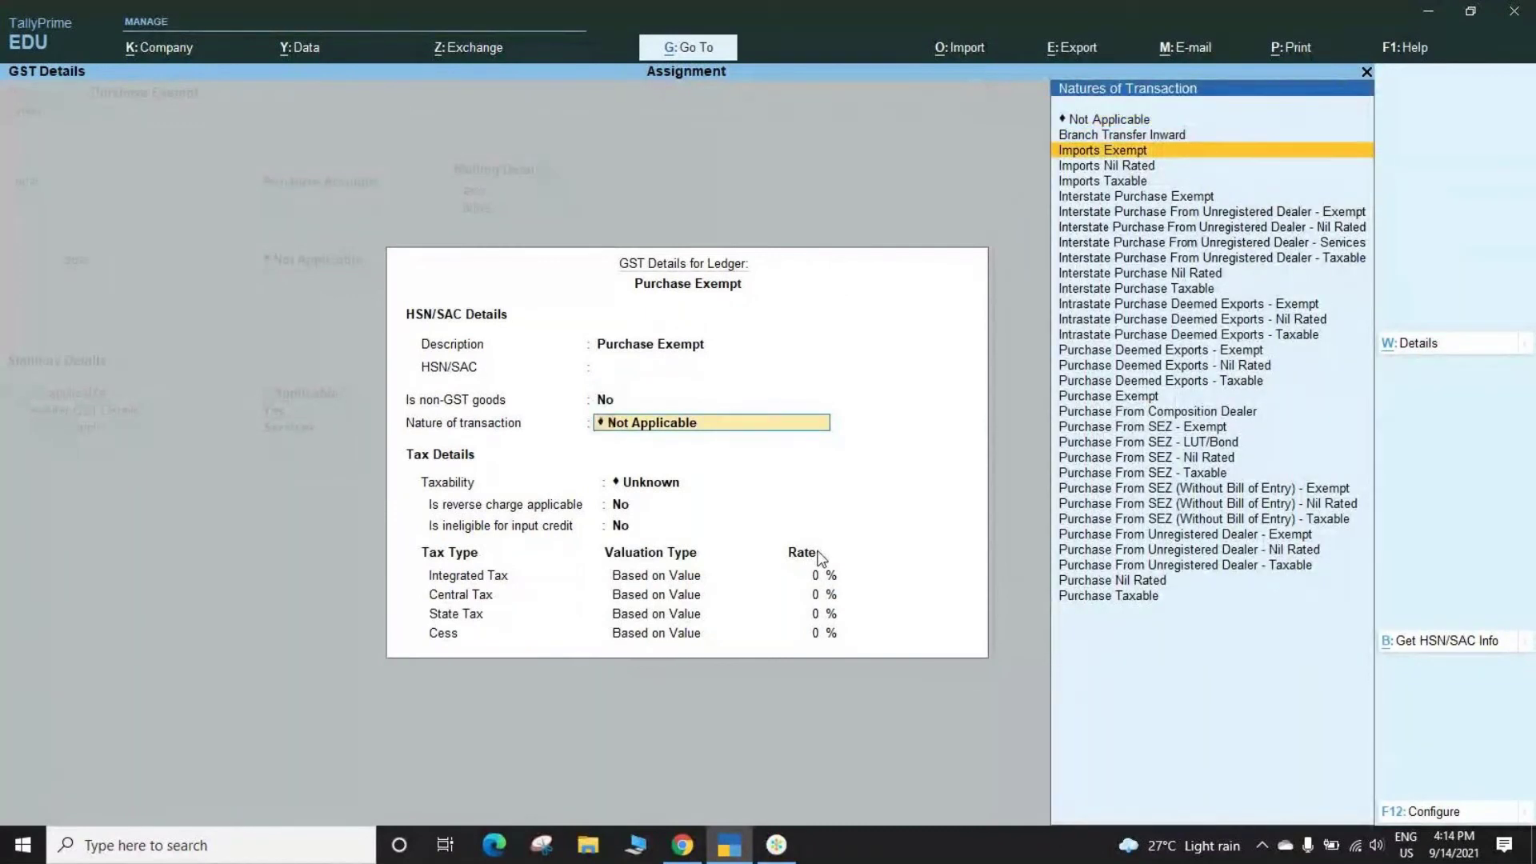
{"action": "key", "text": "Down"}
{"action": "key", "text": "Down"}
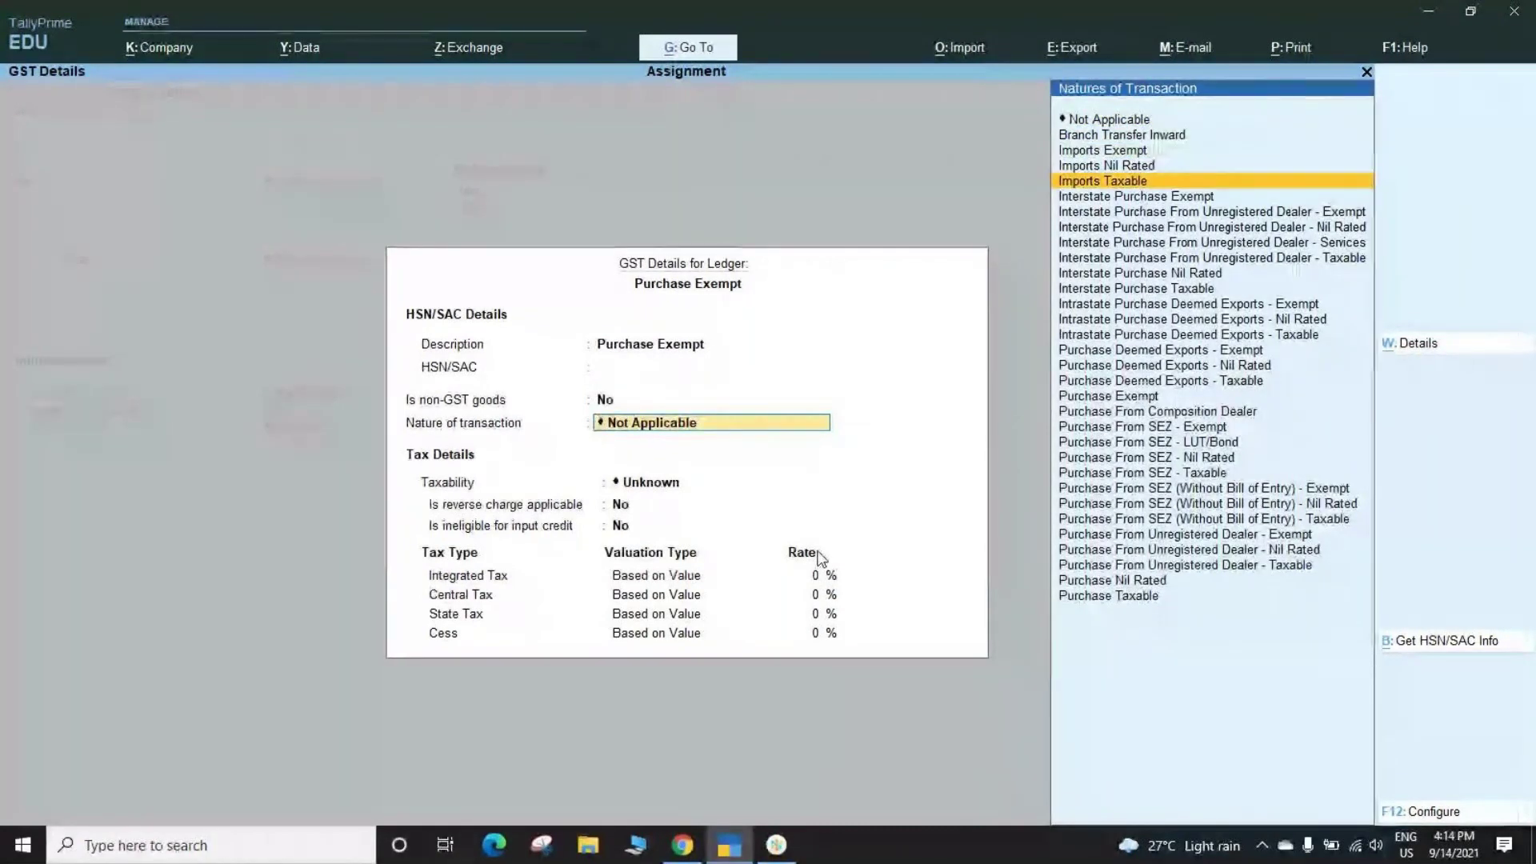
{"action": "key", "text": "Down"}
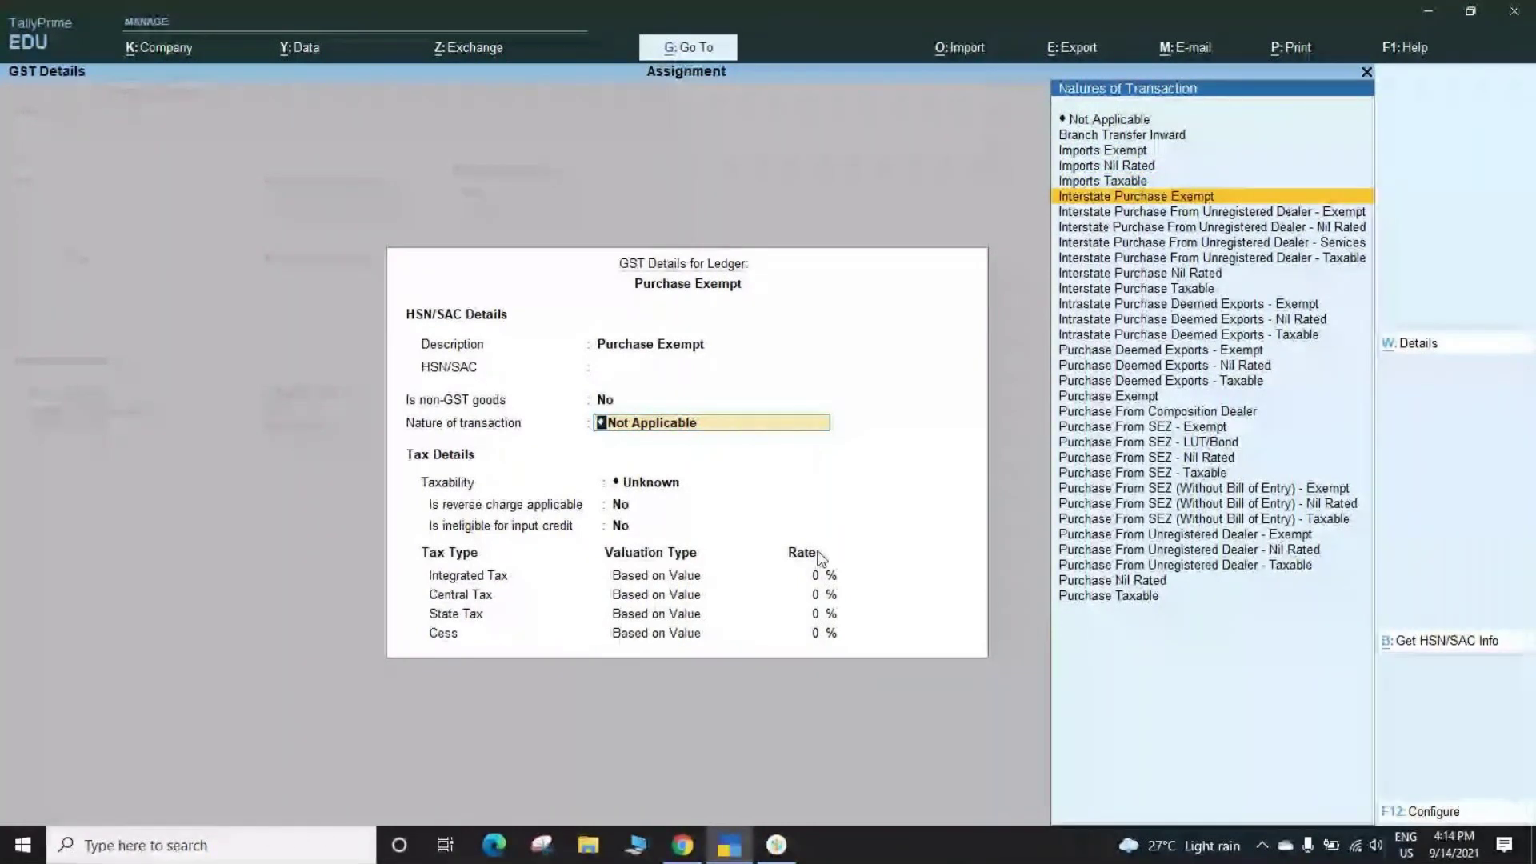
{"action": "key", "text": "Down"}
{"action": "key", "text": "Down"}
{"action": "key", "text": "Down"}
{"action": "key", "text": "Down"}
{"action": "key", "text": "Down"}
{"action": "key", "text": "Down"}
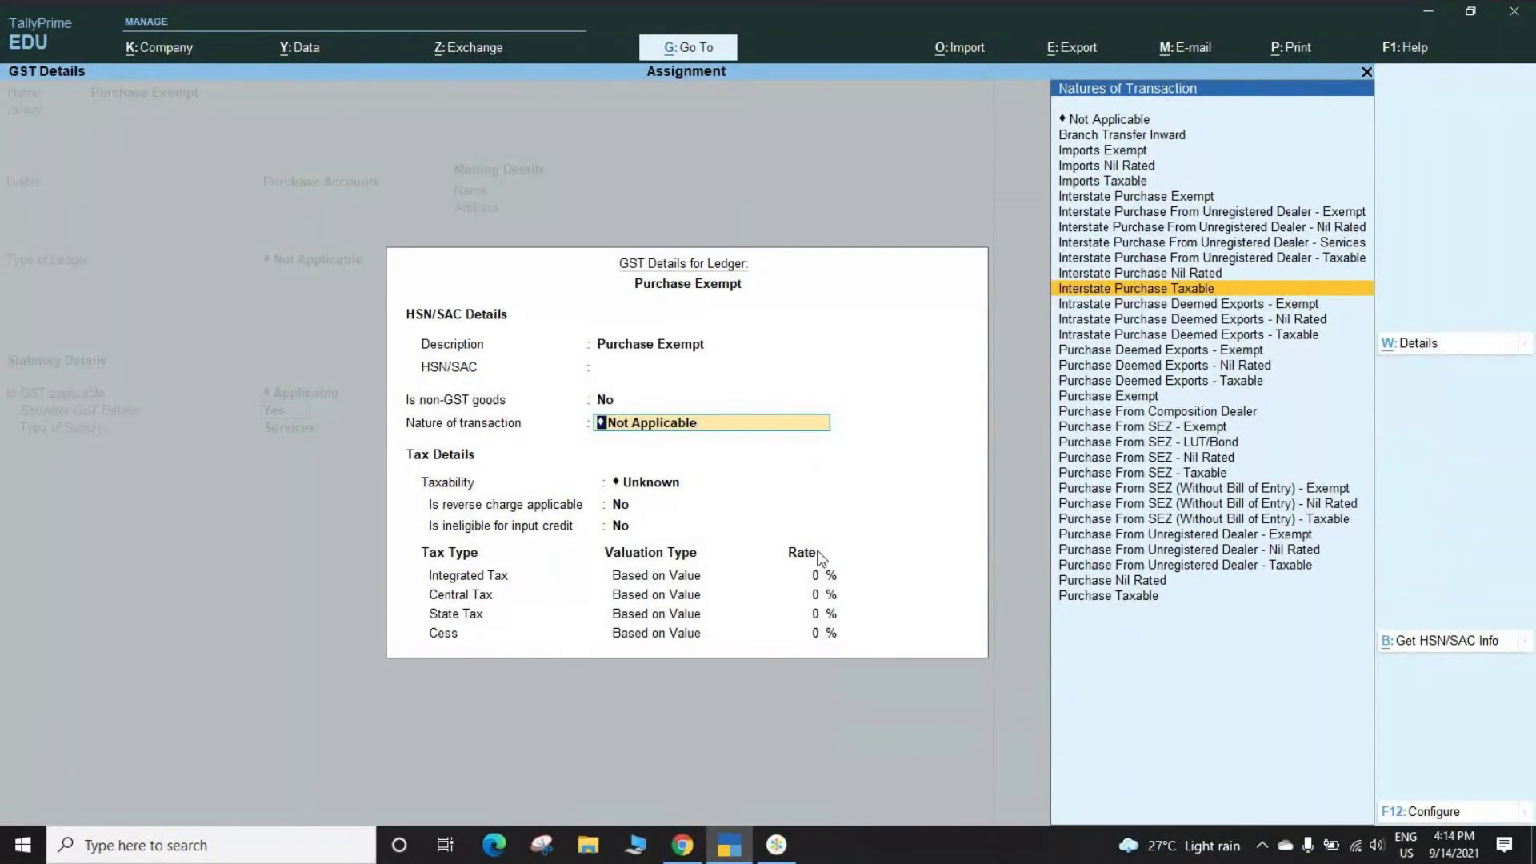
{"action": "key", "text": "BackSpace"}
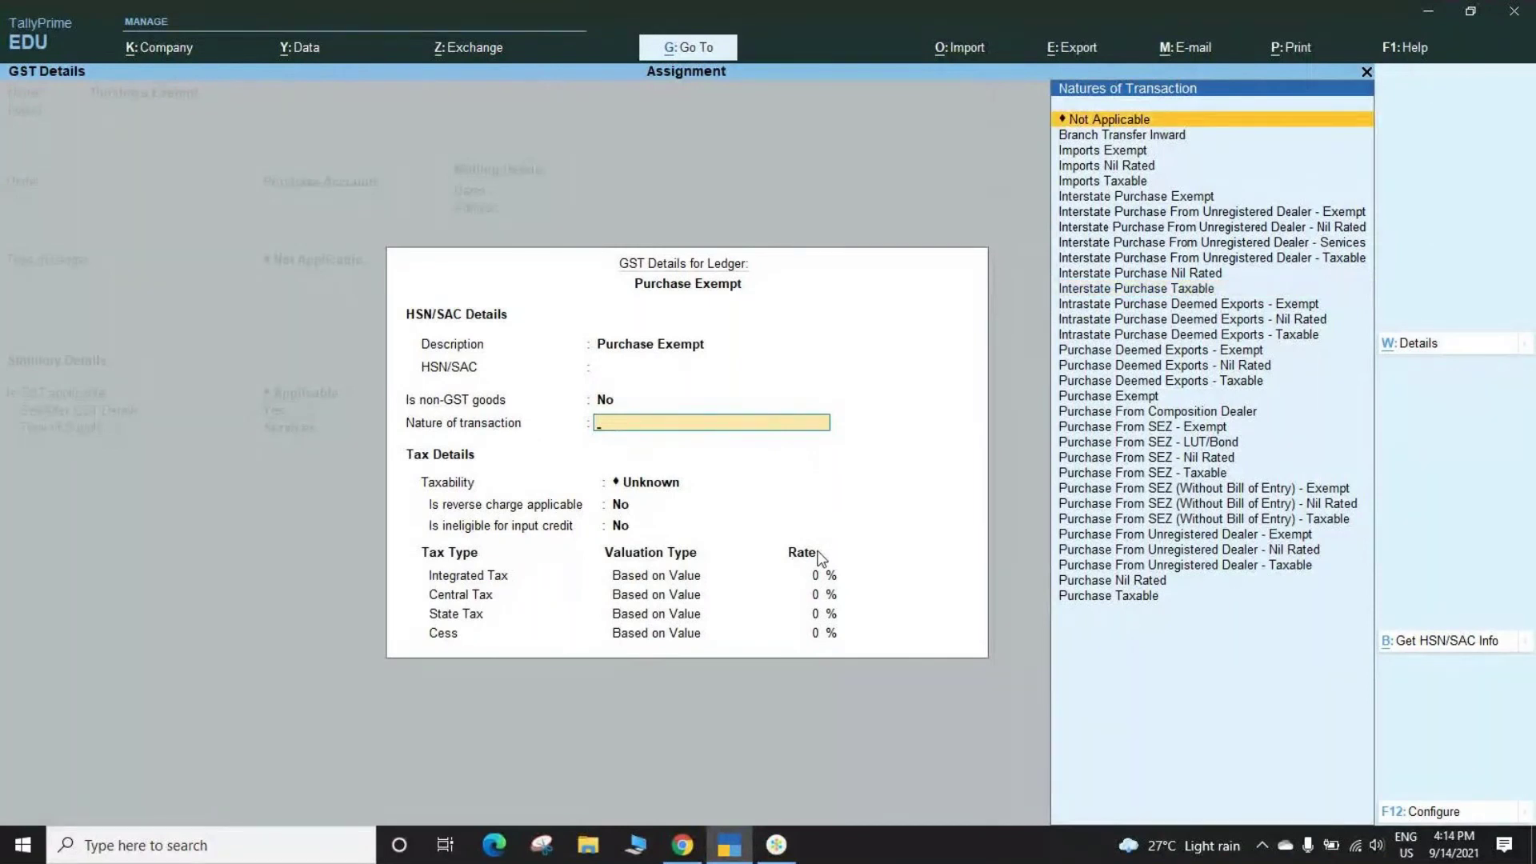
{"action": "key", "text": "Escape"}
{"action": "key", "text": "Return"}
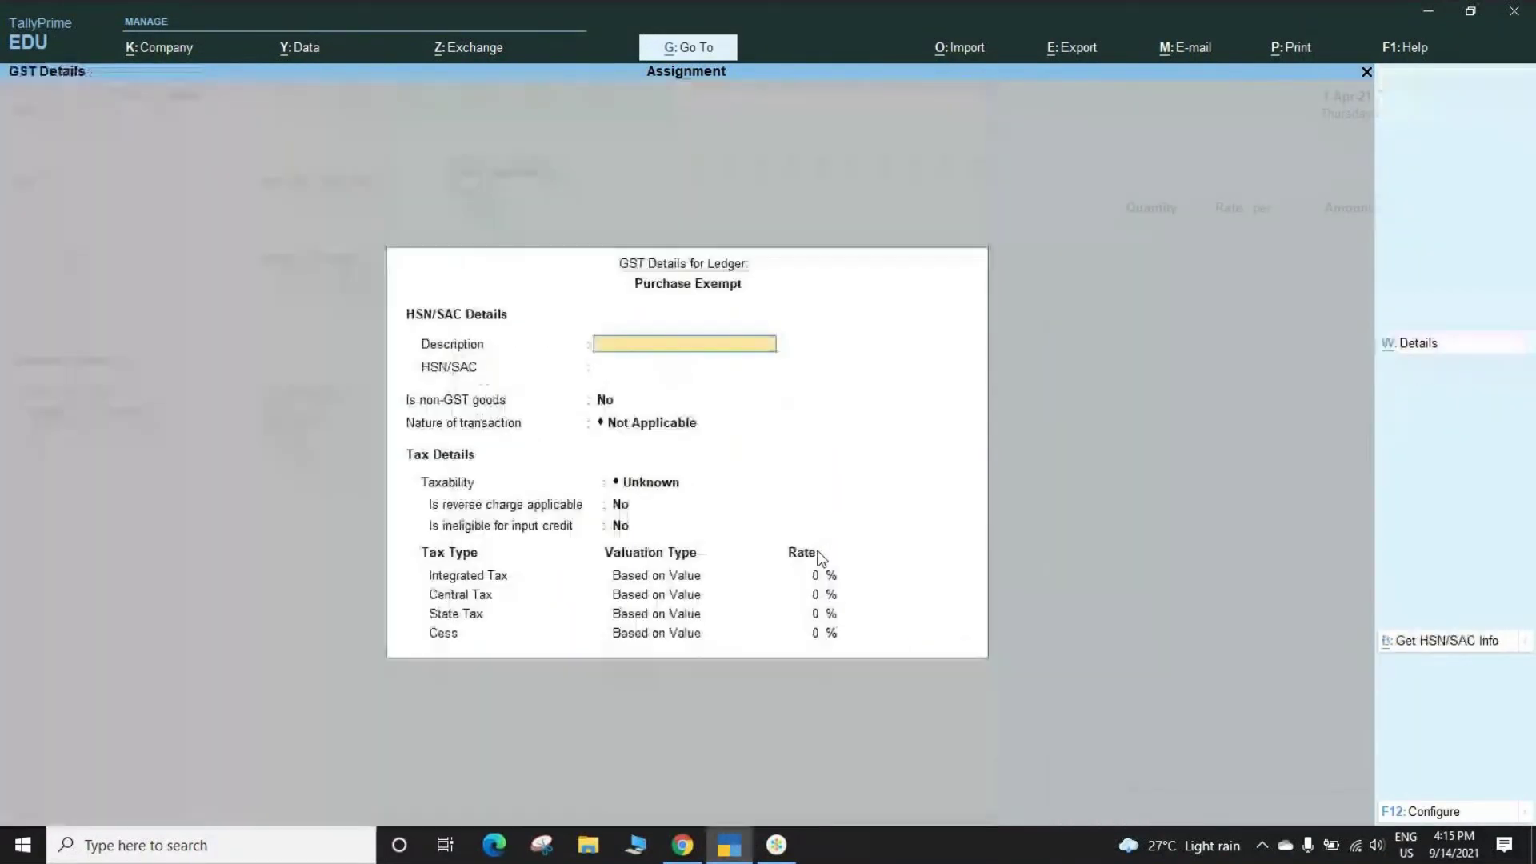
Keep the nature of transaction as Not Applicable and set the taxability to Exempt in the ledger's GST details.
{"action": "key", "text": "Return"}
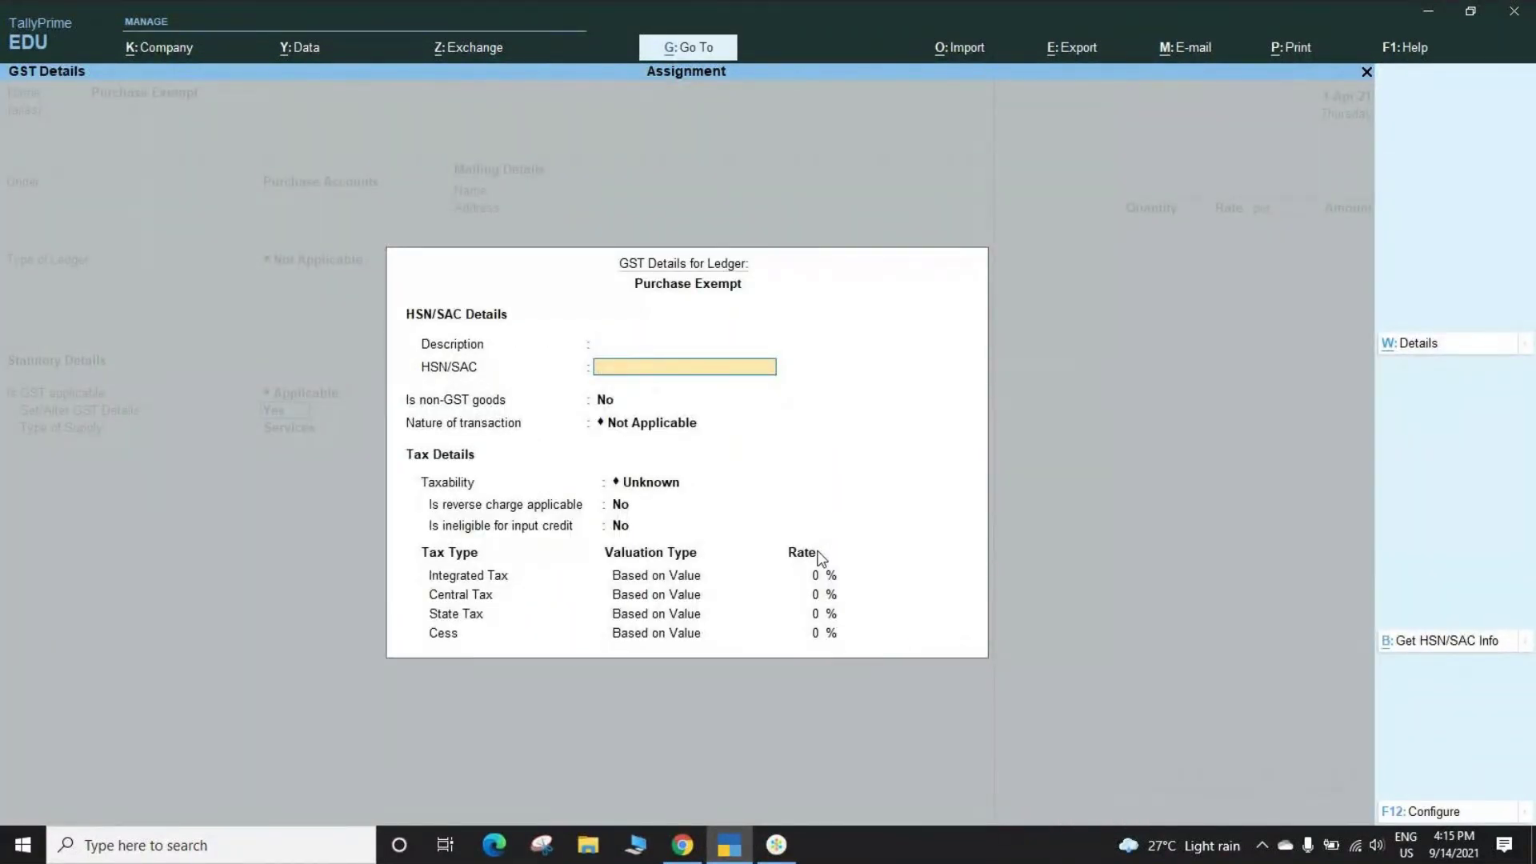
{"action": "key", "text": "Return"}
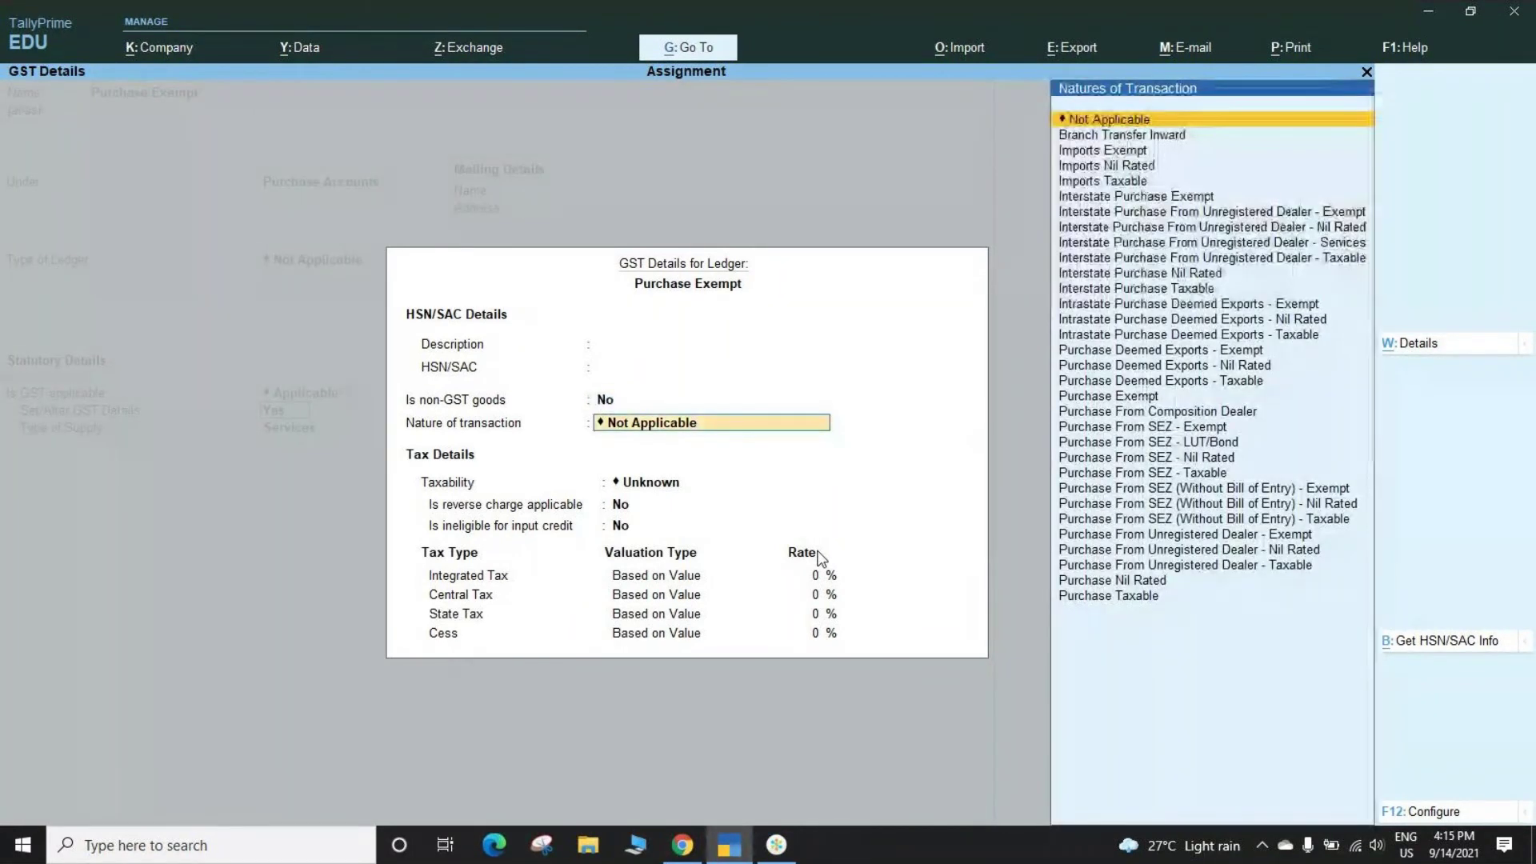
{"action": "key", "text": "Return"}
{"action": "key", "text": "Down"}
{"action": "key", "text": "Return"}
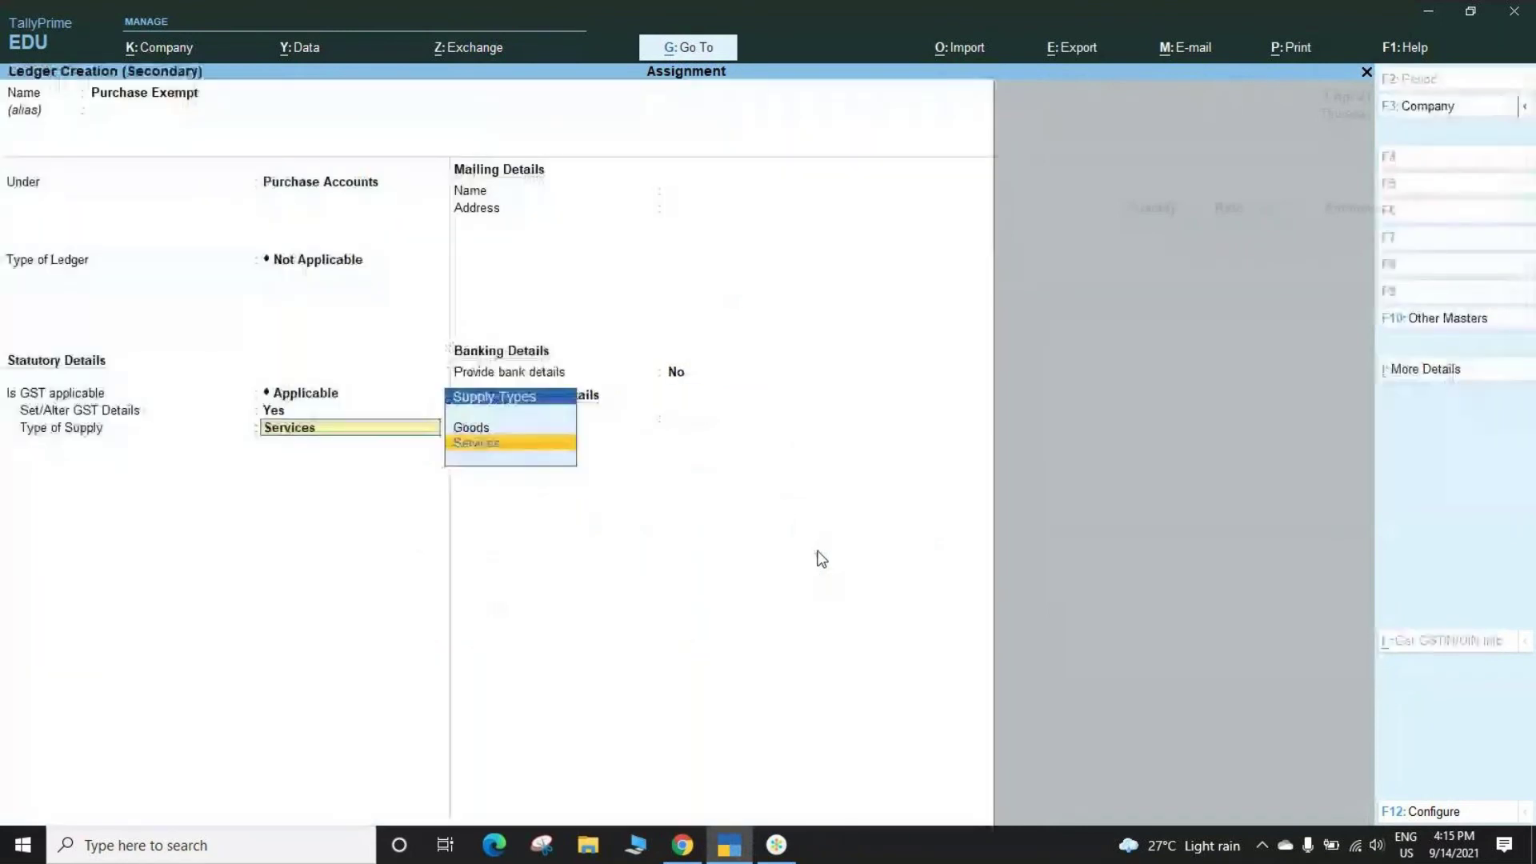
Set the Purchase Exempt ledger's type of supply to Goods.
{"action": "key", "text": "Up"}
{"action": "key", "text": "Return"}
{"action": "key", "text": "Return"}
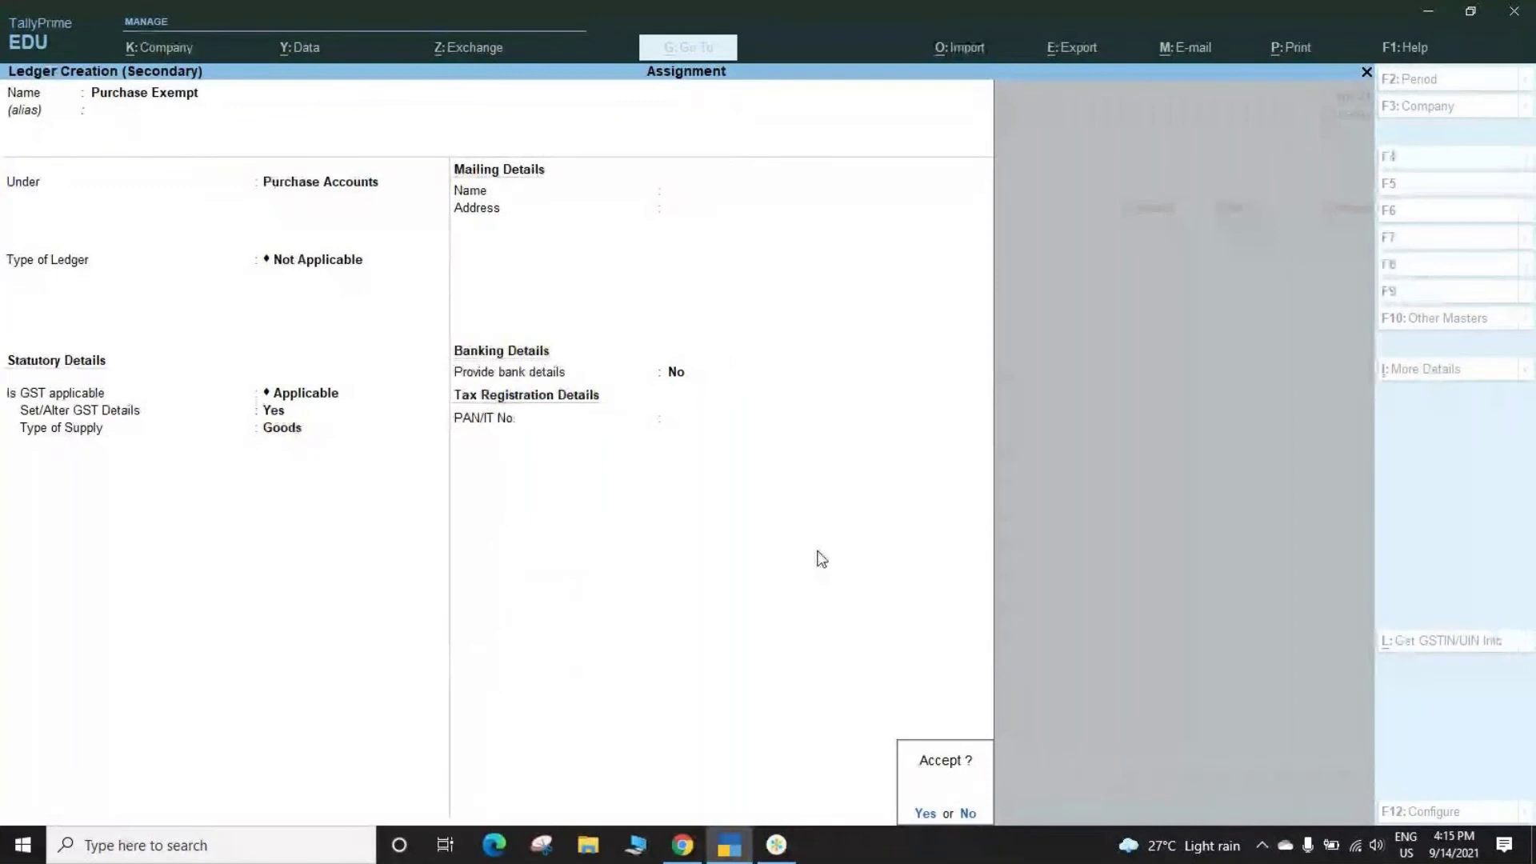
Go back into the ledger's GST details, enter Purchase Exempt as the description, and save the ledger.
{"action": "key", "text": "n"}
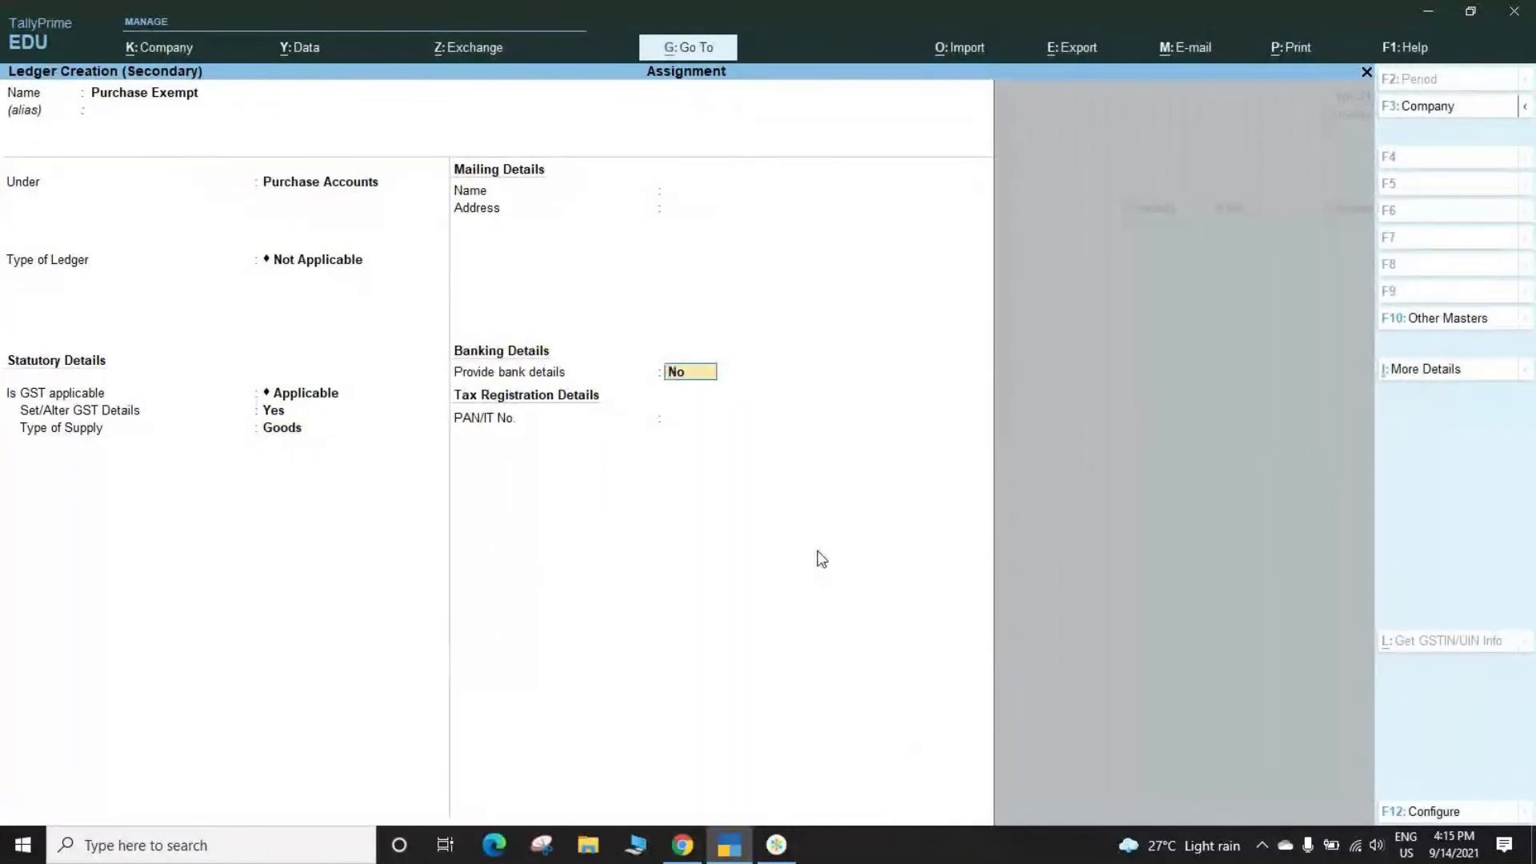
{"action": "key", "text": "BackSpace"}
{"action": "key", "text": "BackSpace"}
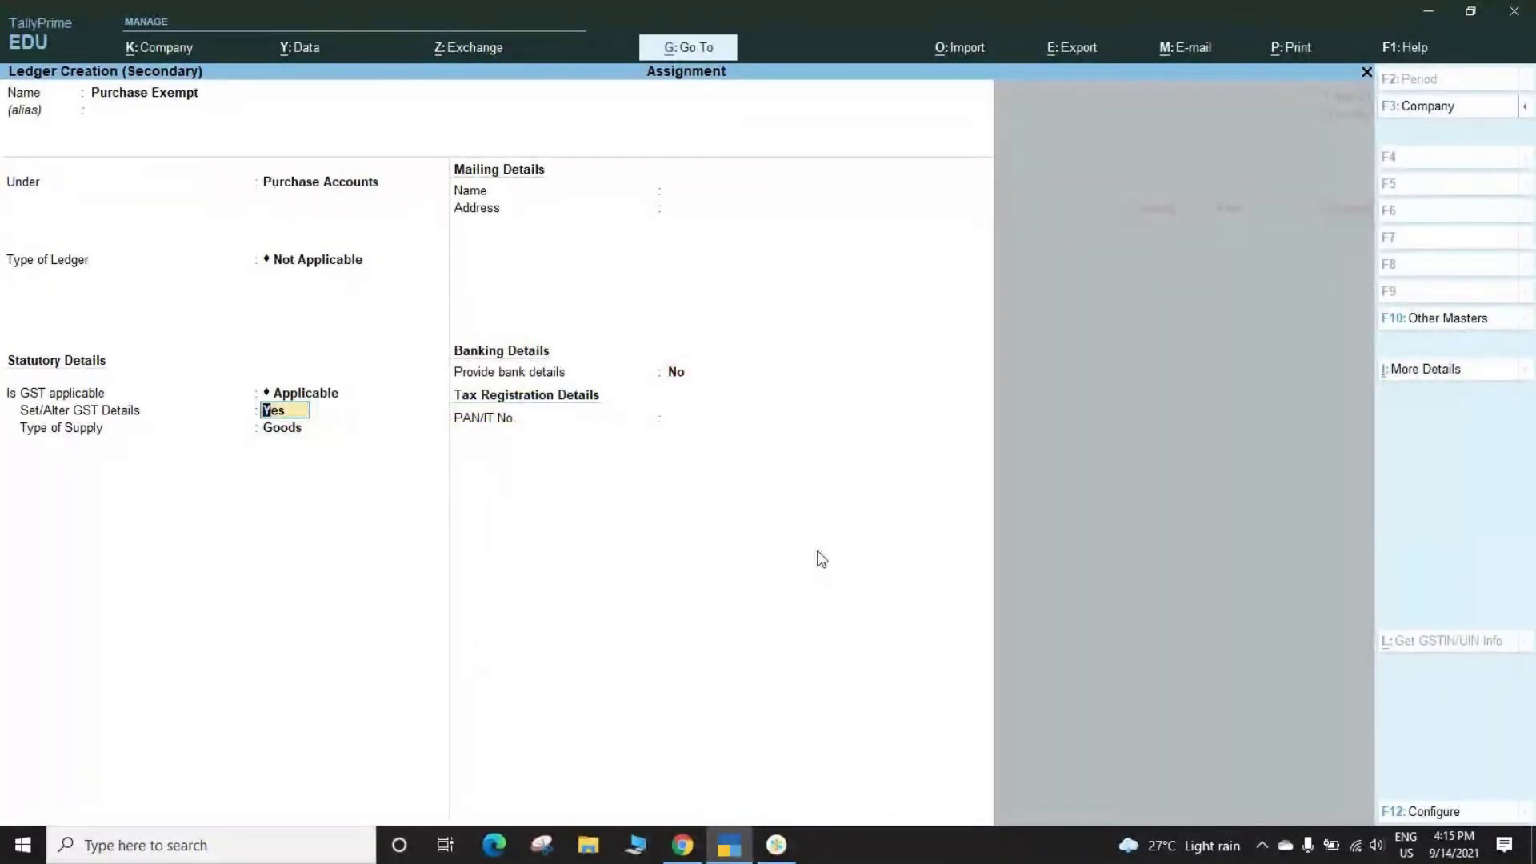
{"action": "key", "text": "BackSpace"}
{"action": "key", "text": "Return"}
{"action": "key", "text": "Return"}
{"action": "type", "text": "P"}
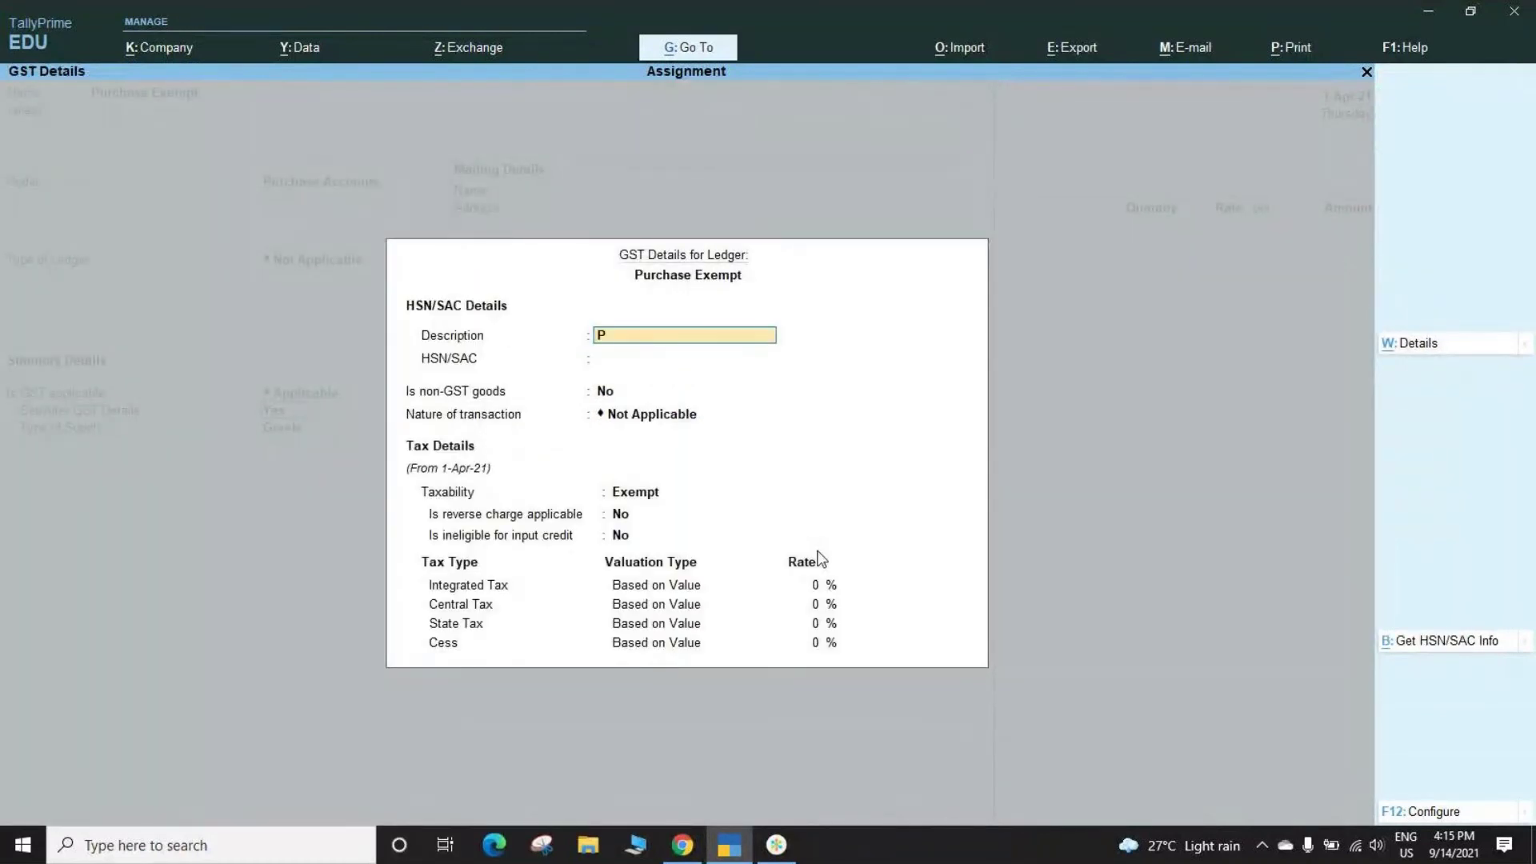
{"action": "type", "text": "urchase Exempt"}
{"action": "key", "text": "ctrl"}
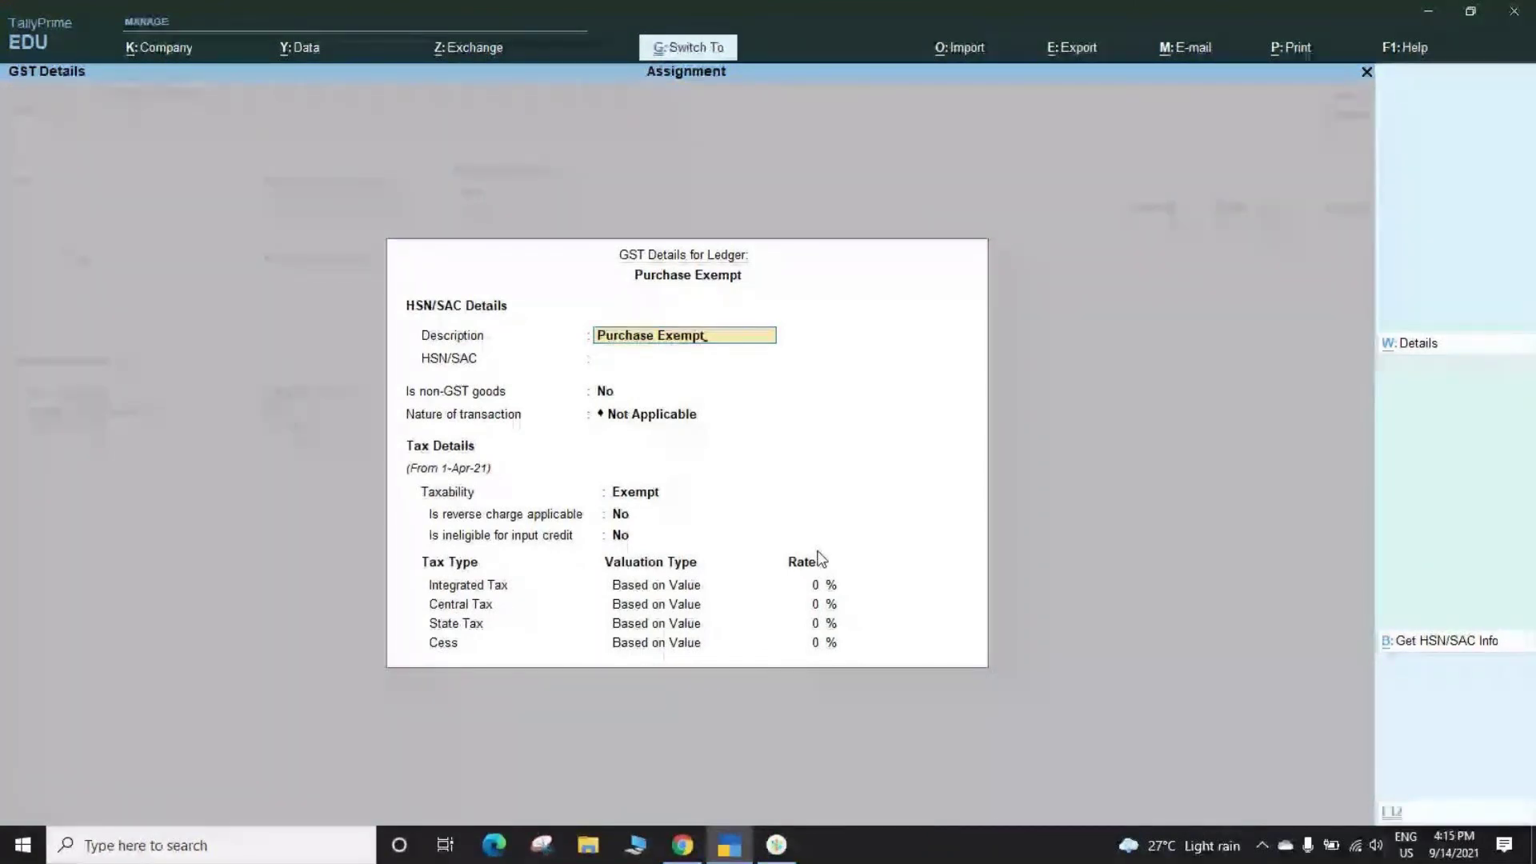
{"action": "key", "text": "ctrl+a"}
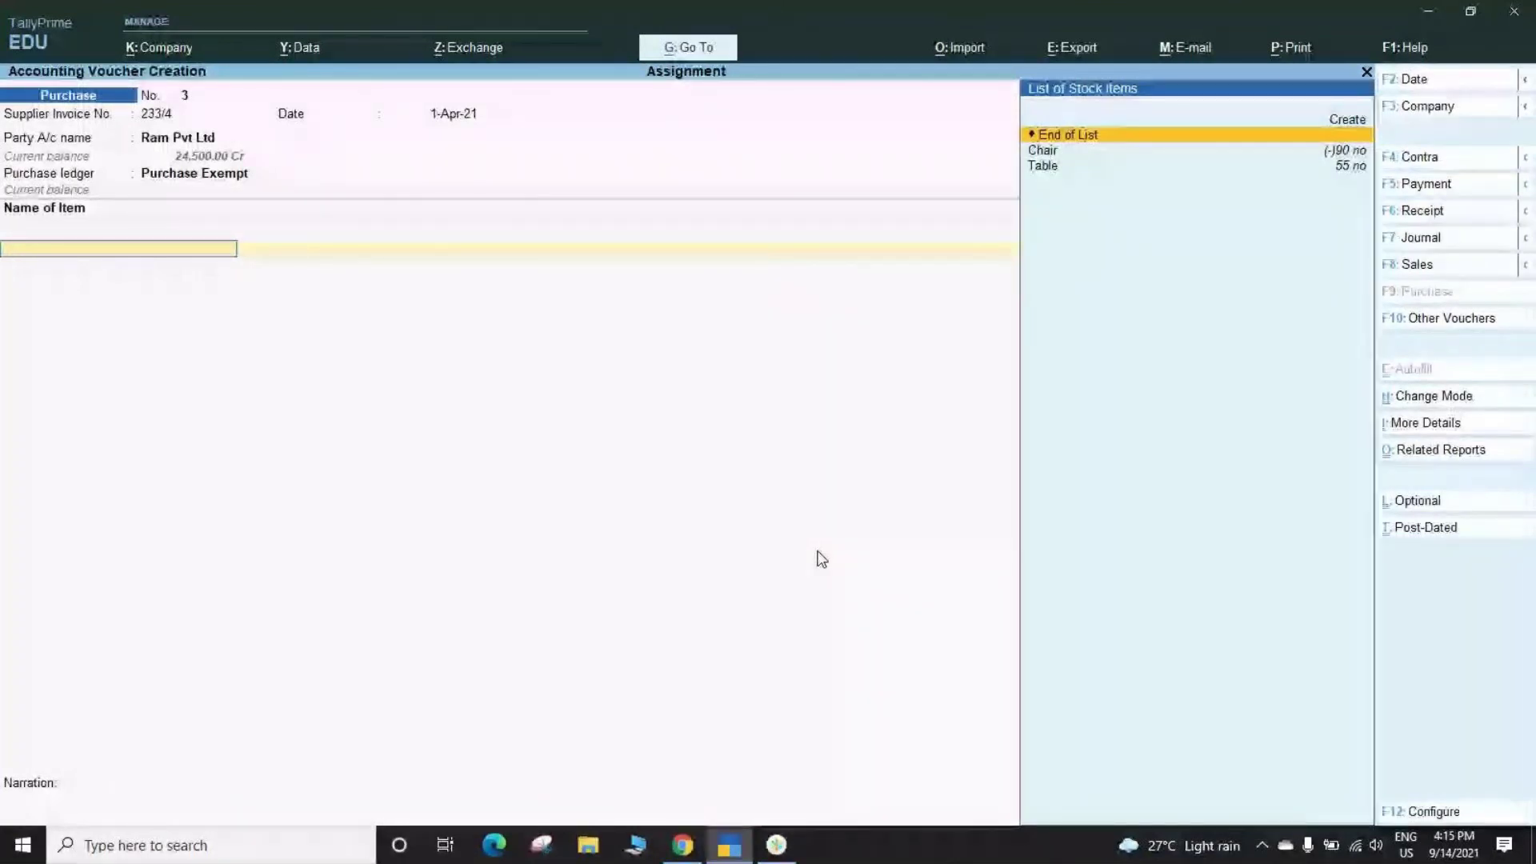
Add the Table item to the purchase voucher with quantity 5 no at a rate of 5,000 and no discount.
{"action": "key", "text": "Down"}
{"action": "key", "text": "Down"}
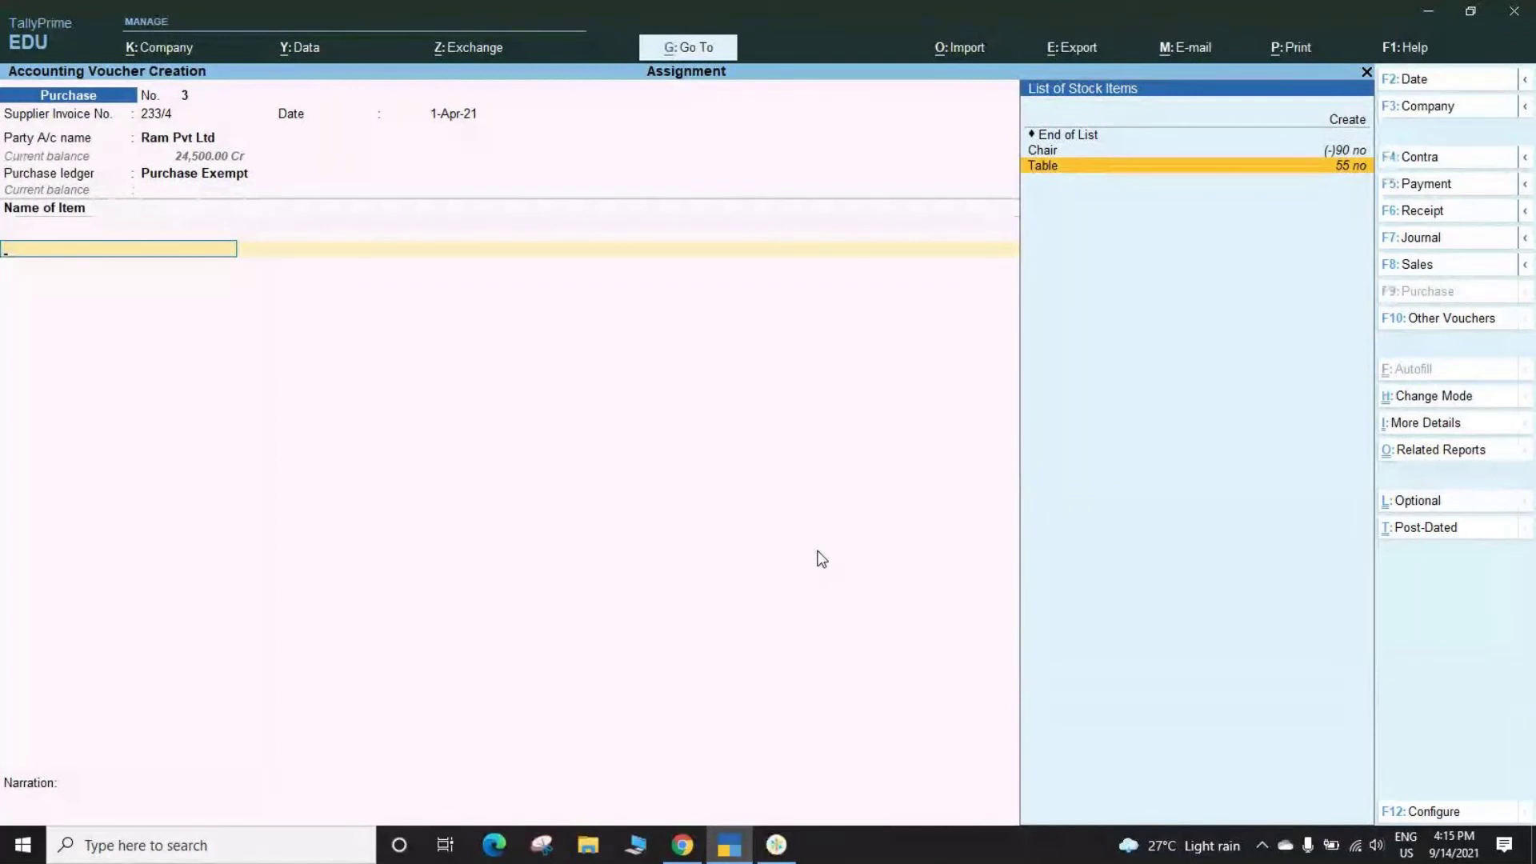
{"action": "key", "text": "Up"}
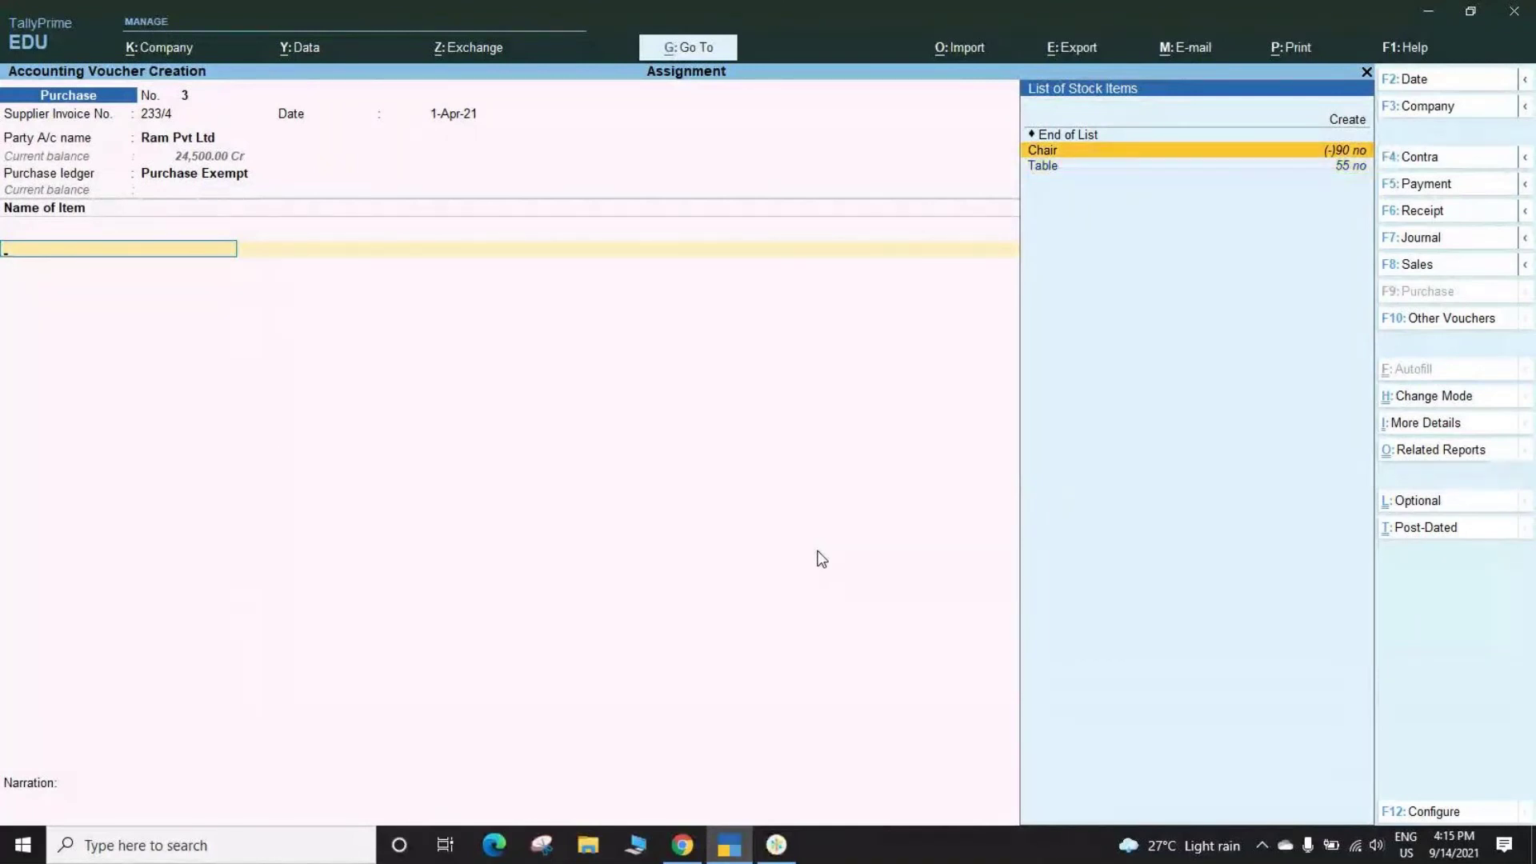
{"action": "key", "text": "Down"}
{"action": "key", "text": "Return"}
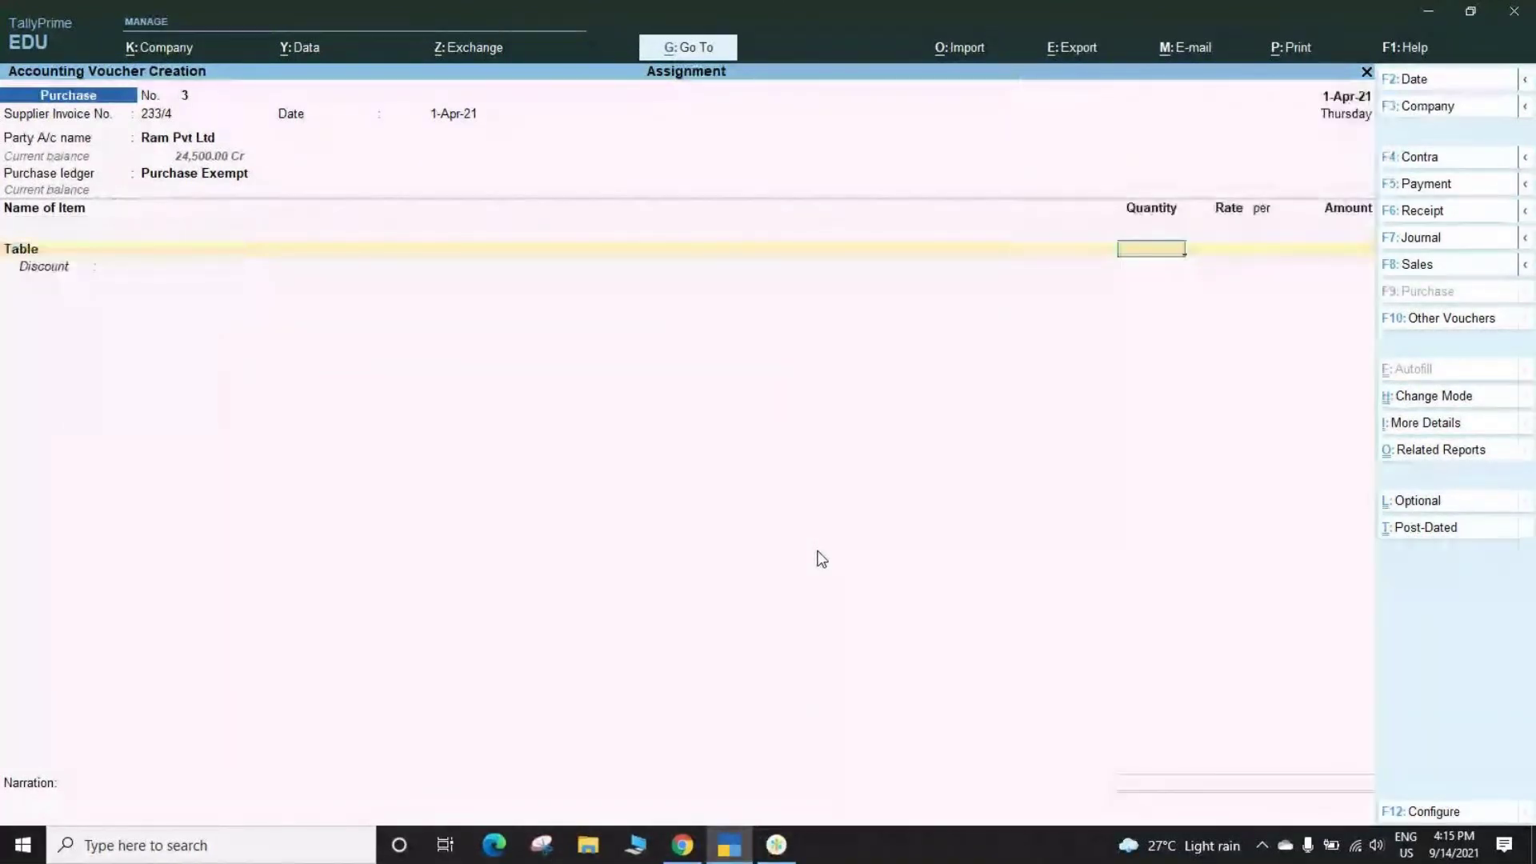
{"action": "type", "text": "5"}
{"action": "key", "text": "Return"}
{"action": "key", "text": "Return"}
{"action": "key", "text": "Return"}
{"action": "key", "text": "Return"}
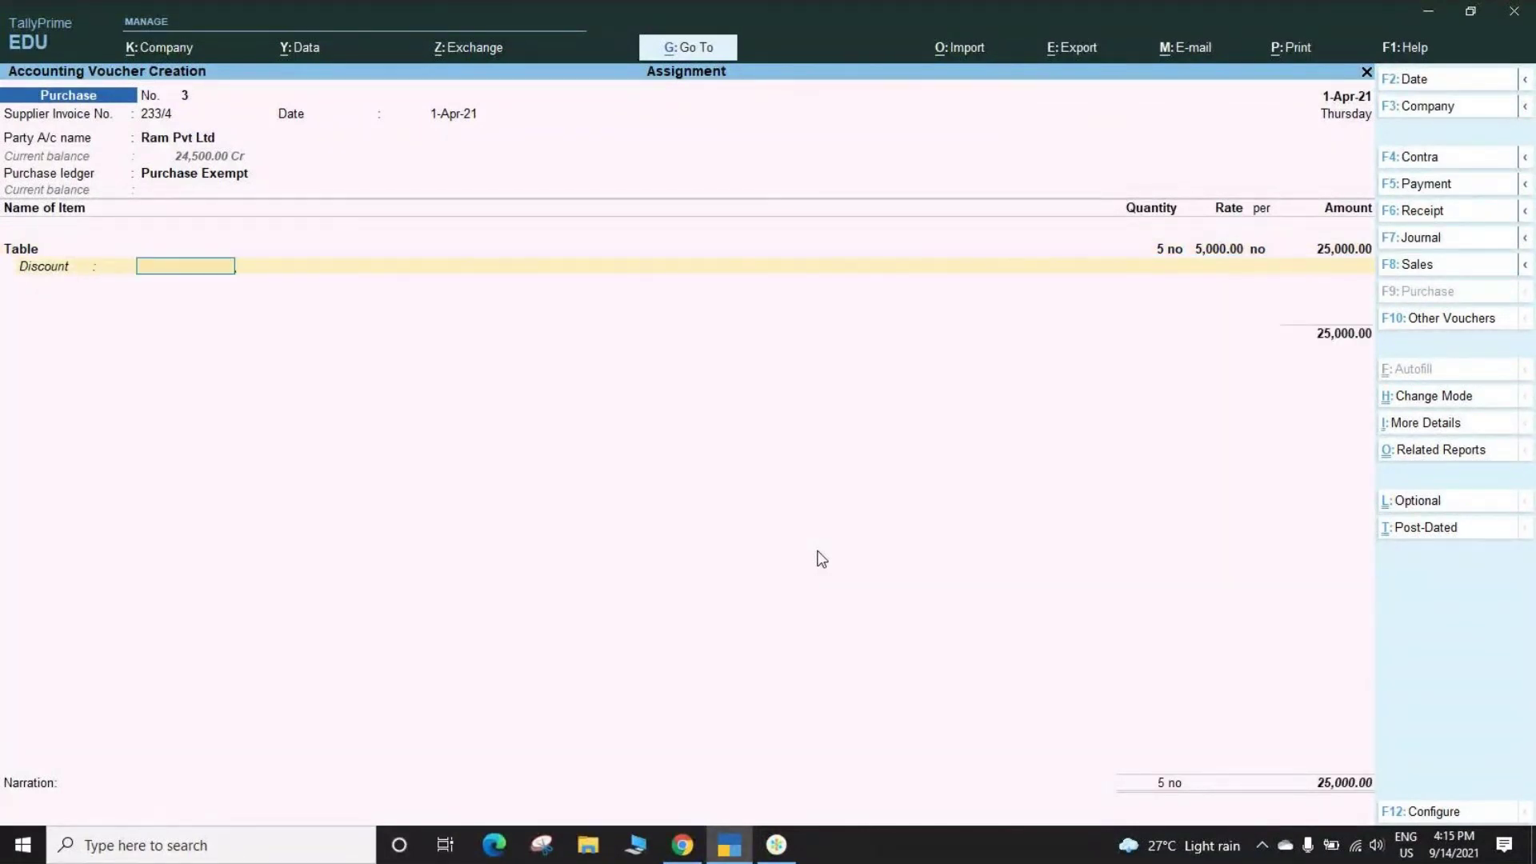
{"action": "key", "text": "Return"}
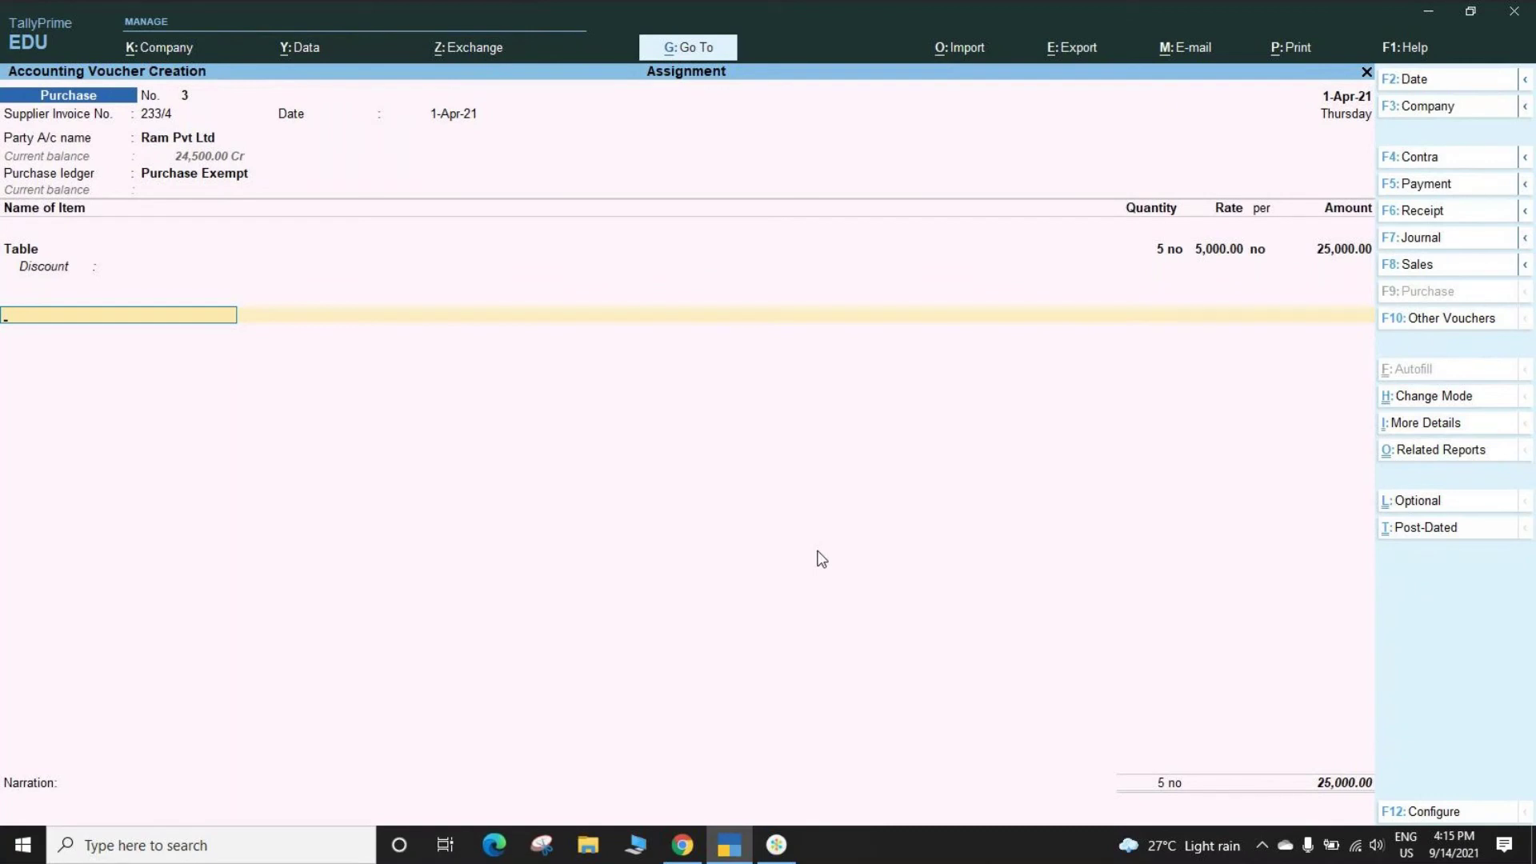
Return to the item name on the Table line and start creating a new stock item from the voucher.
{"action": "key", "text": "BackSpace"}
{"action": "key", "text": "BackSpace"}
{"action": "key", "text": "BackSpace"}
{"action": "key", "text": "BackSpace"}
{"action": "key", "text": "BackSpace"}
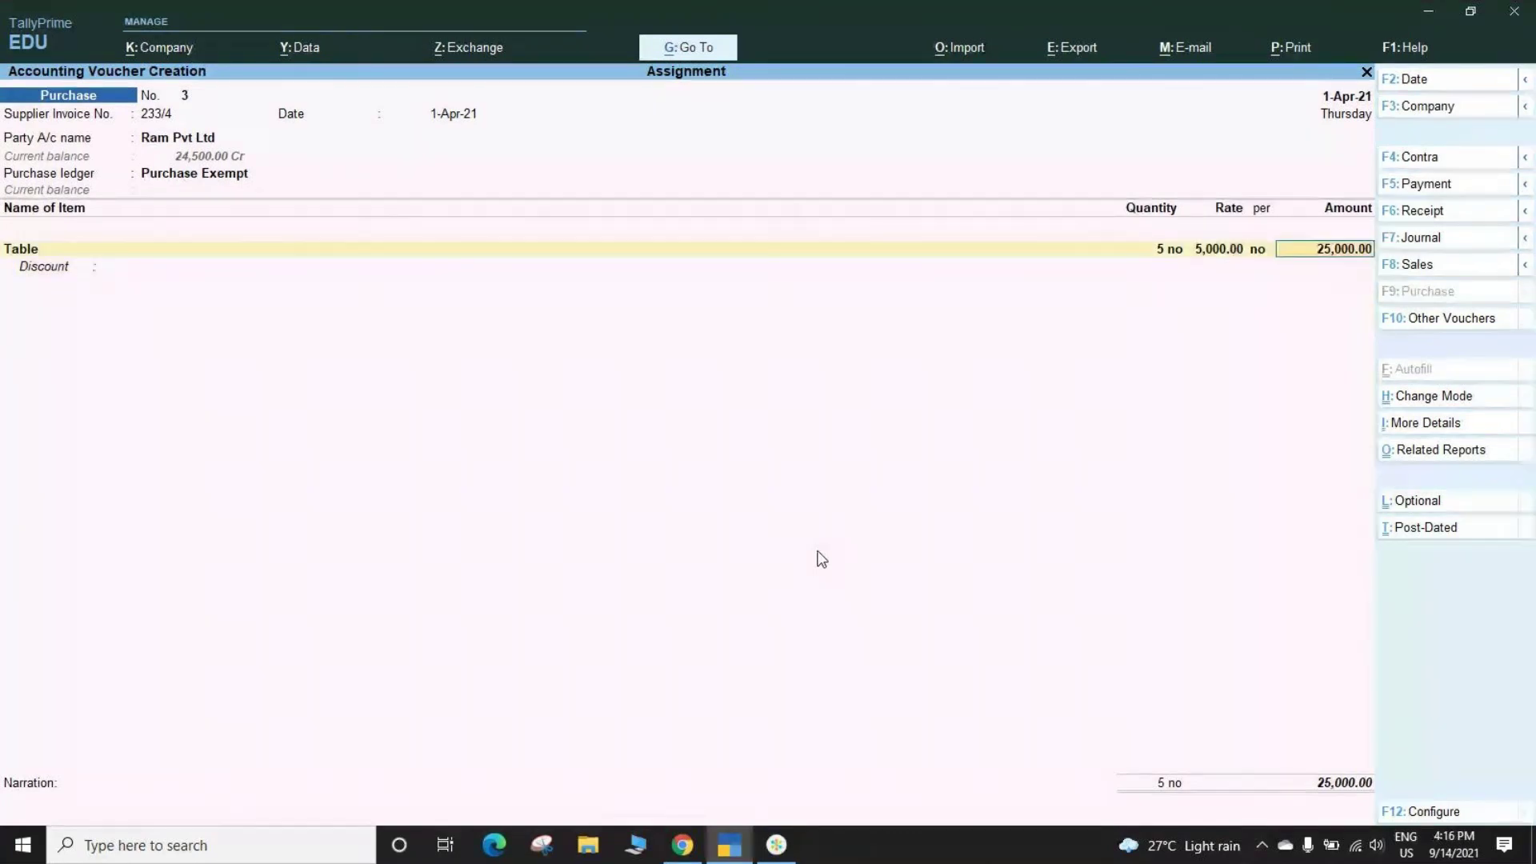
{"action": "key", "text": "BackSpace"}
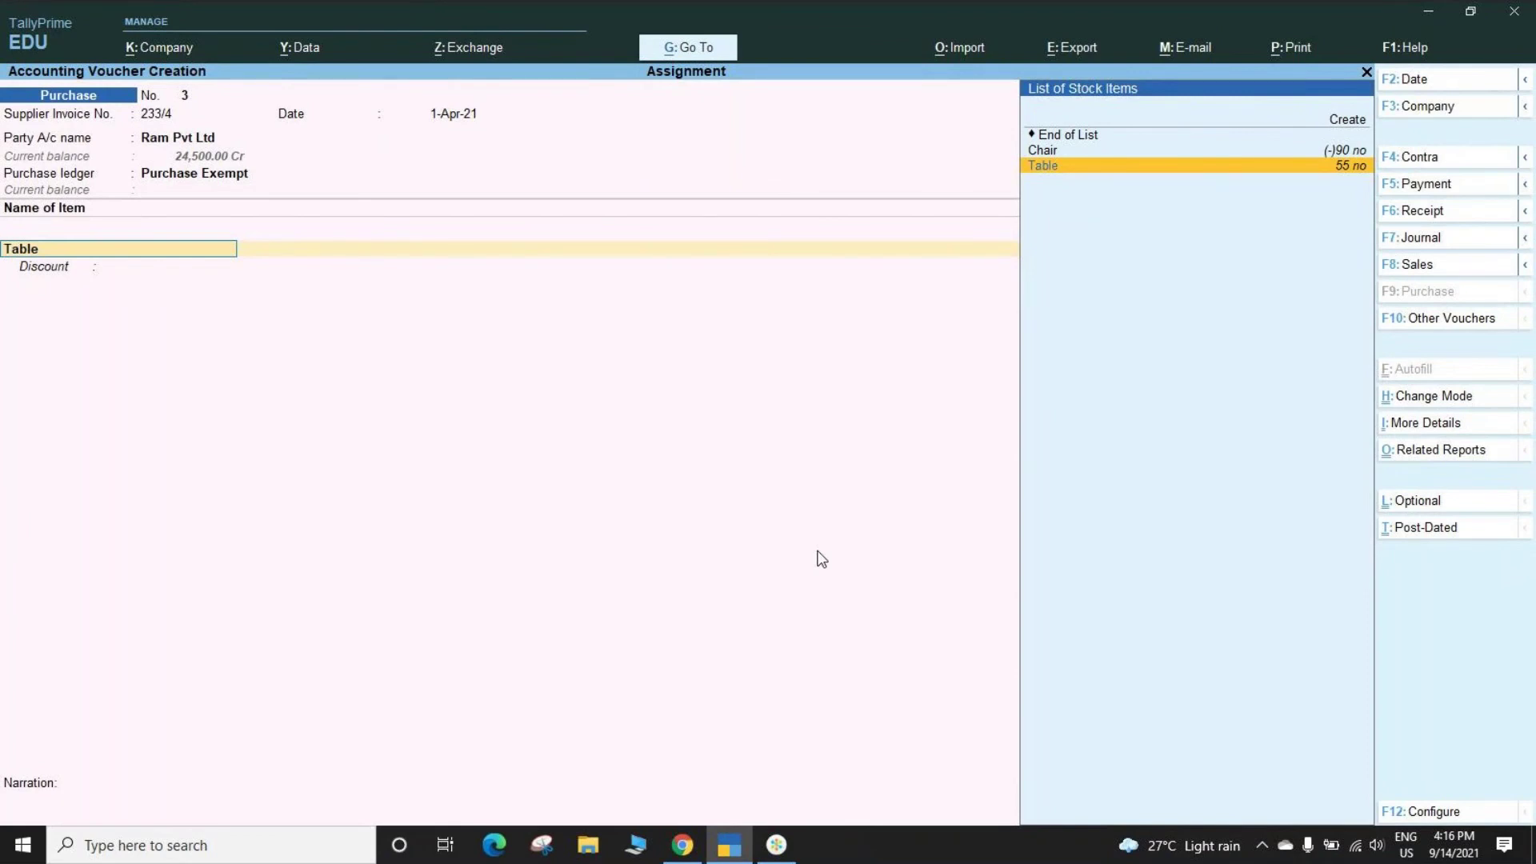
{"action": "key", "text": "alt+c"}
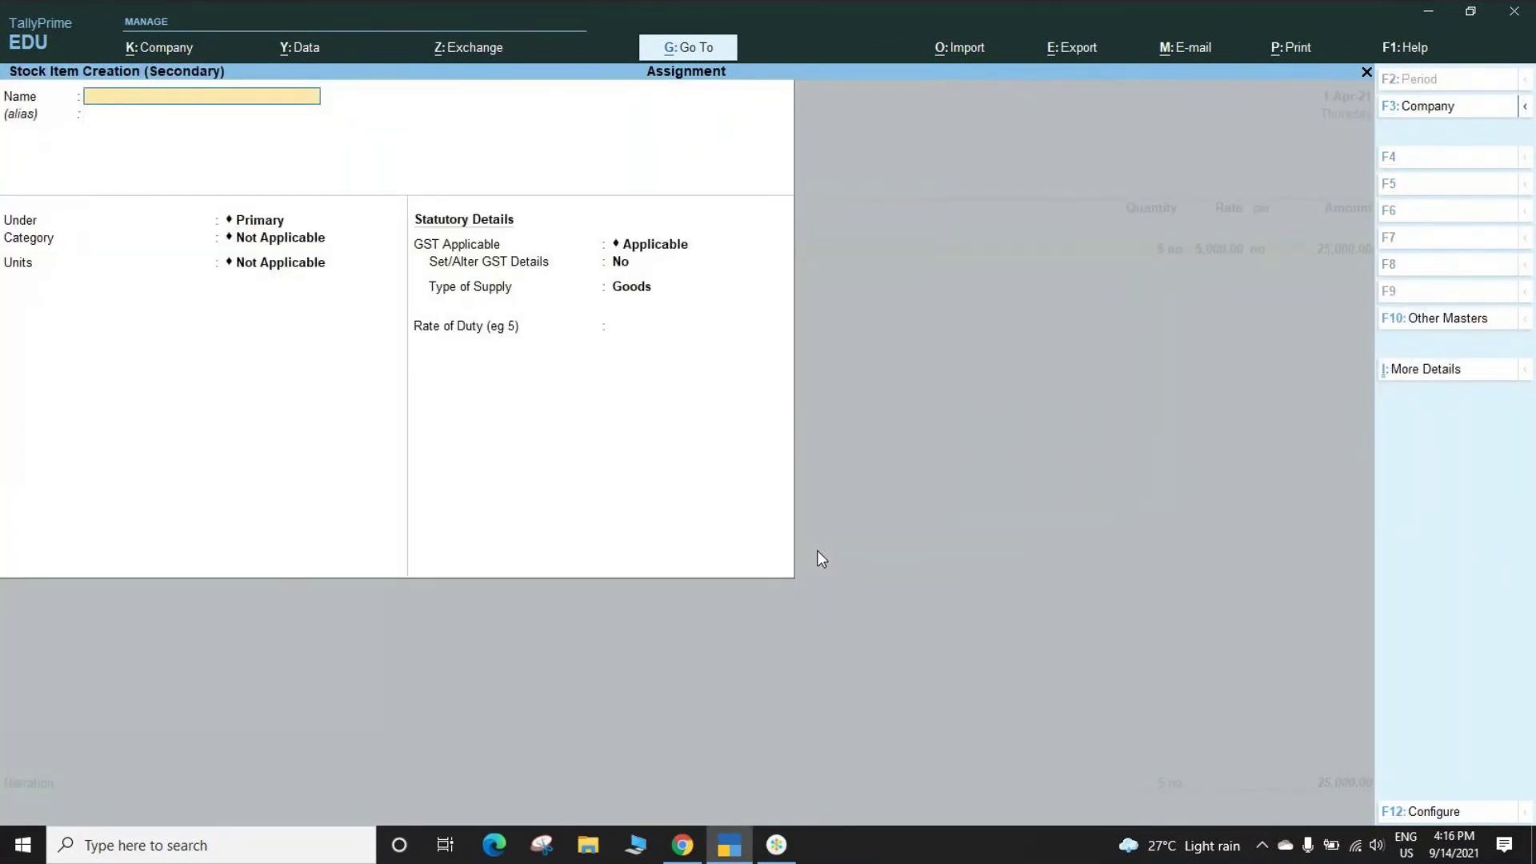
Try to name the new stock item Table and clear the name entry.
{"action": "type", "text": "Table"}
{"action": "key", "text": "Return"}
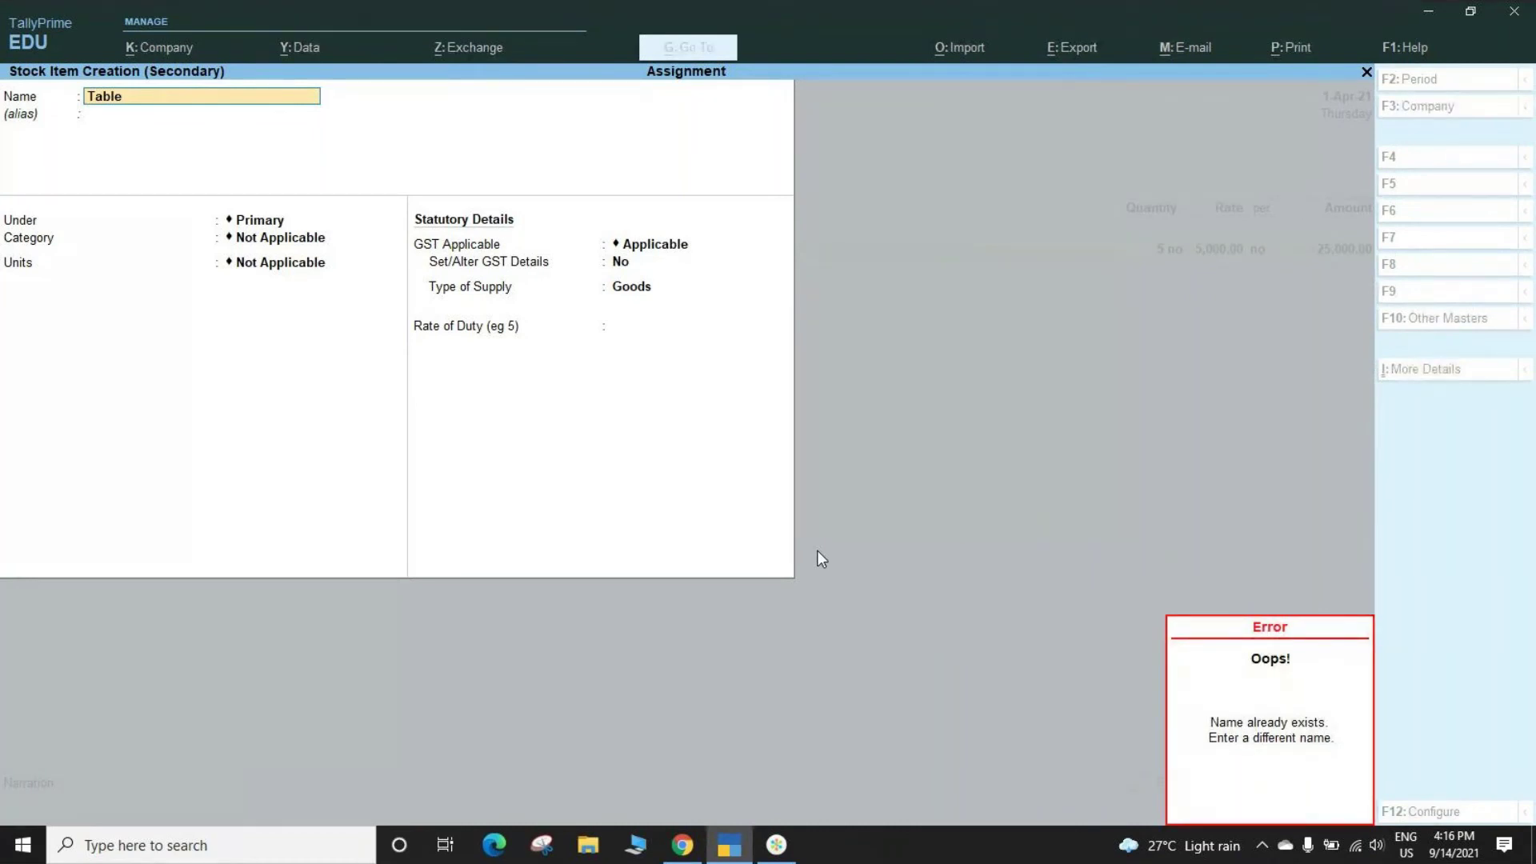
{"action": "key", "text": "BackSpace"}
{"action": "type", "text": "Tables"}
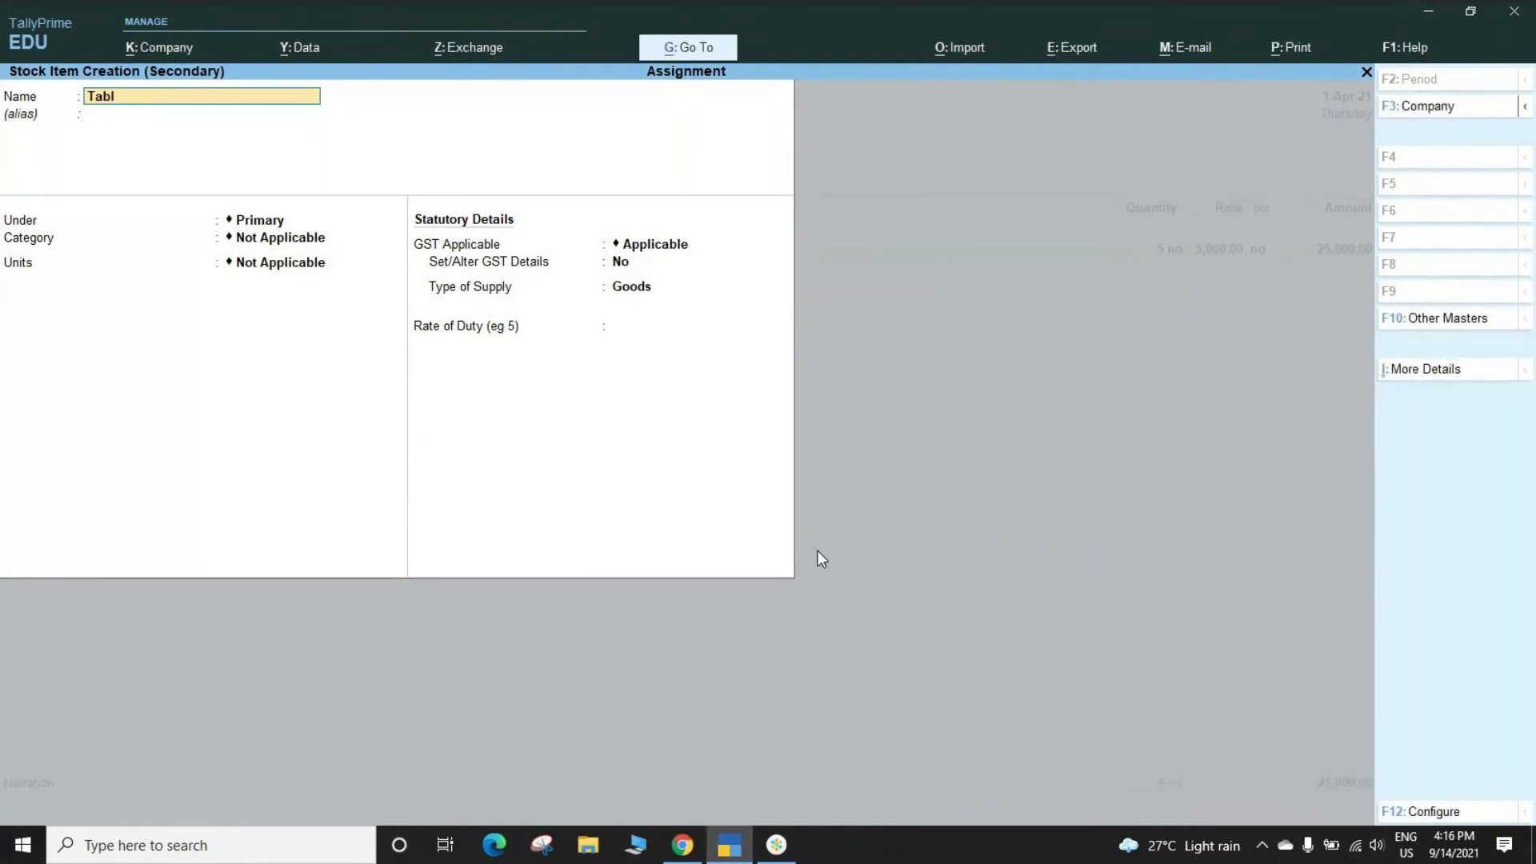
{"action": "key", "text": "BackSpace"}
{"action": "key", "text": "BackSpace"}
{"action": "key", "text": "BackSpace"}
{"action": "key", "text": "BackSpace"}
{"action": "key", "text": "BackSpace"}
Name the new stock item Petrol with no alias and keep it under Primary.
{"action": "type", "text": "Petrol"}
{"action": "key", "text": "Return"}
{"action": "key", "text": "Return"}
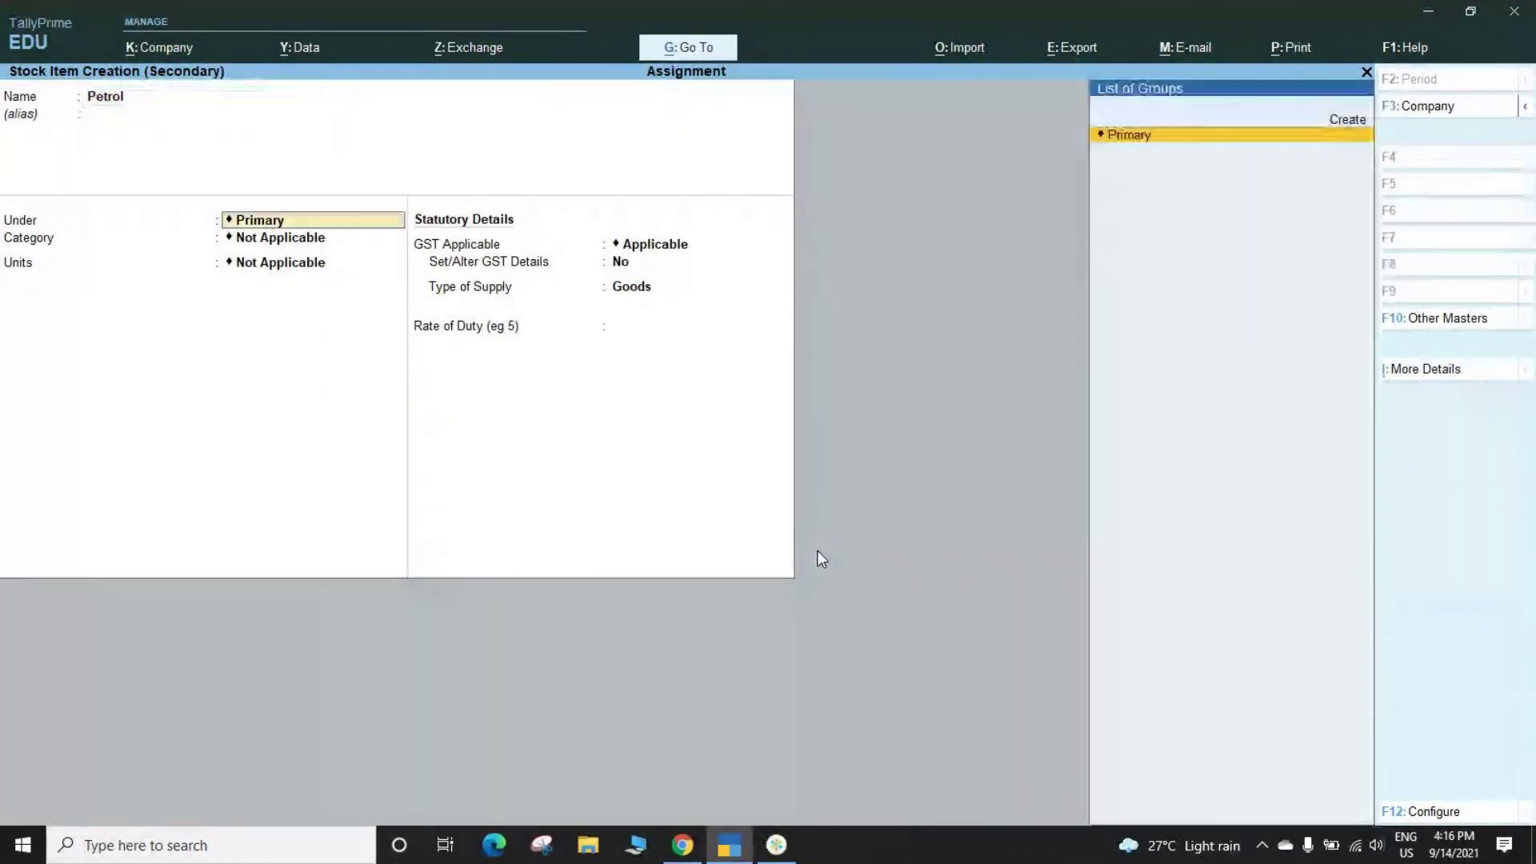
{"action": "key", "text": "Return"}
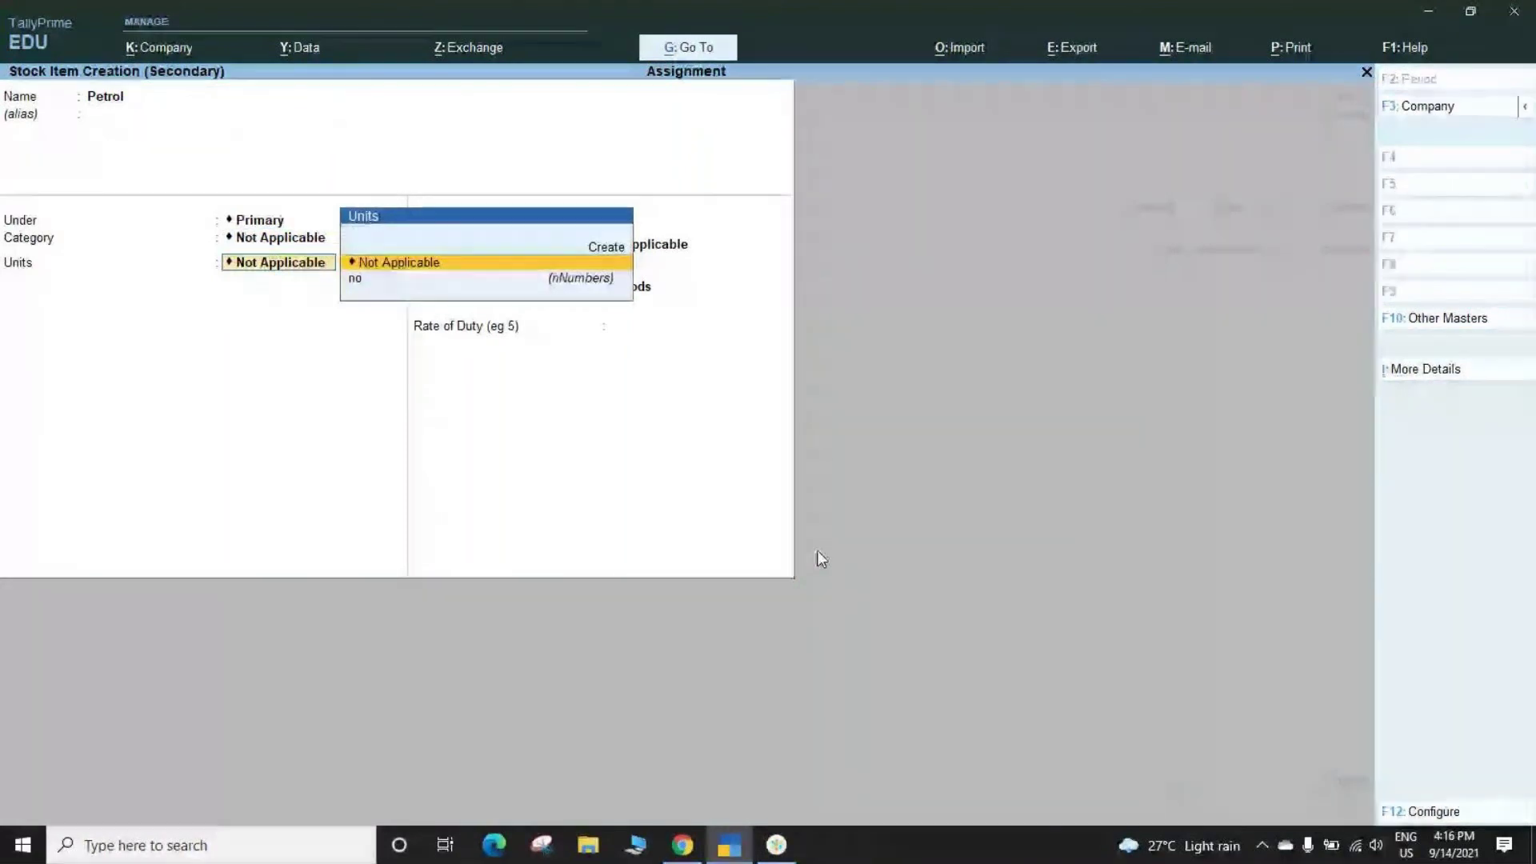
Start a new unit for Petrol with the symbol Ltr and the formal name Litres.
{"action": "key", "text": "Down"}
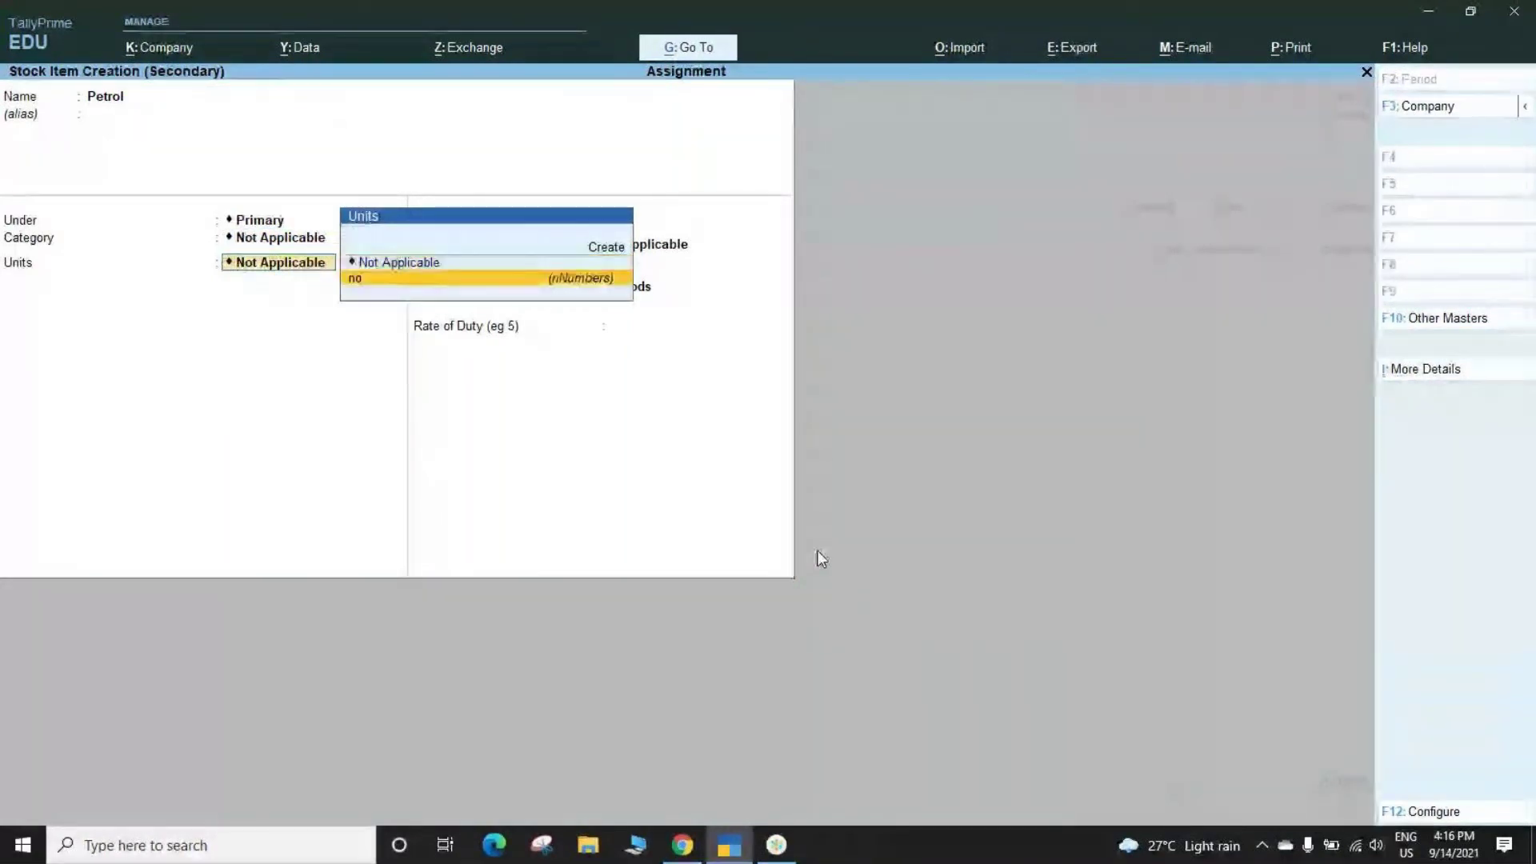
{"action": "key", "text": "alt+c"}
{"action": "type", "text": "Ltr"}
{"action": "key", "text": "Return"}
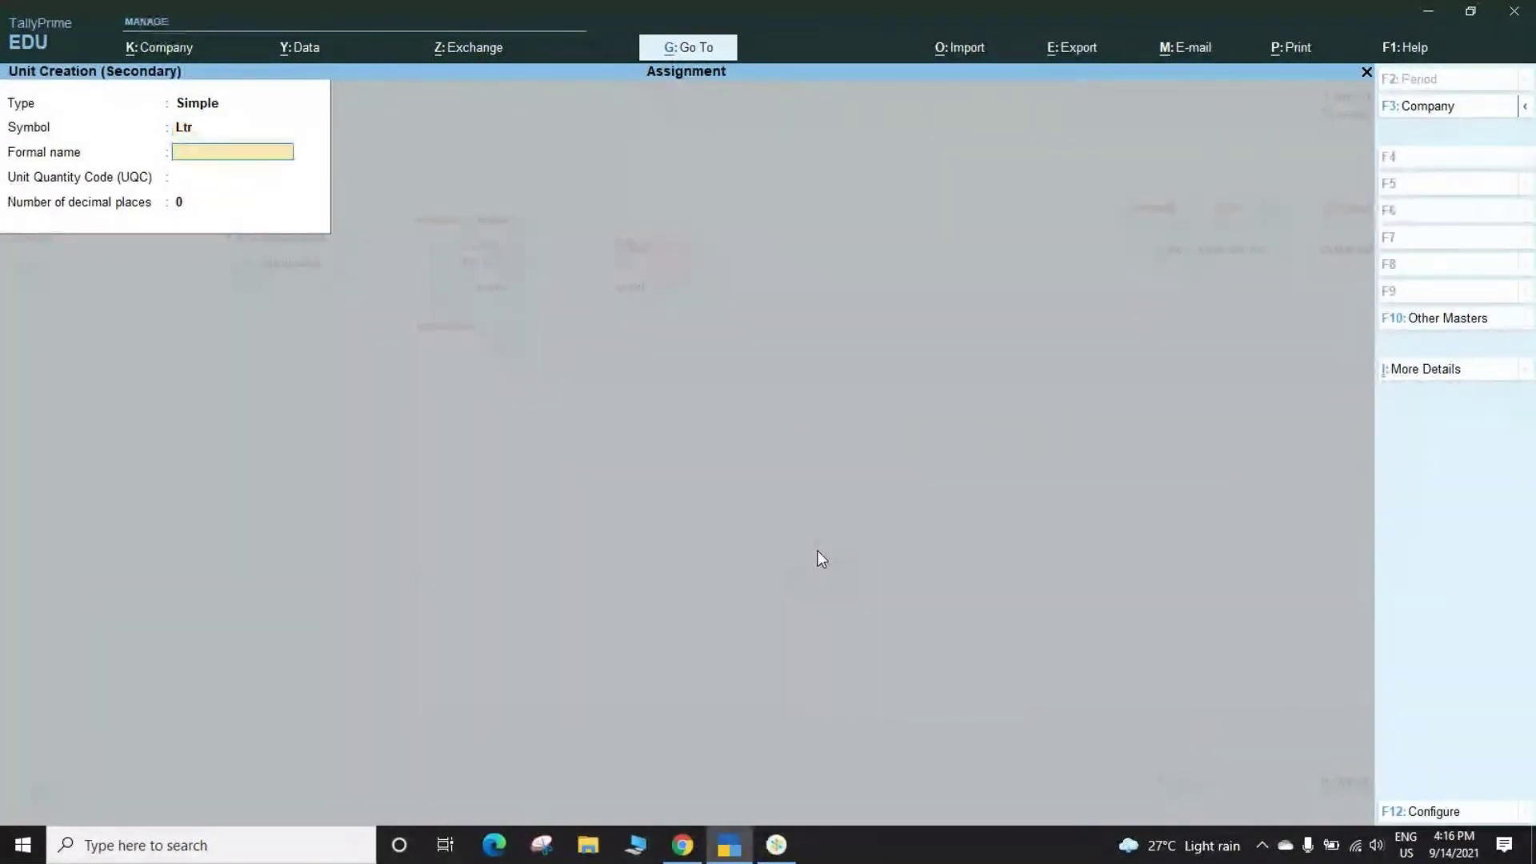
{"action": "type", "text": "Litres"}
{"action": "key", "text": "Return"}
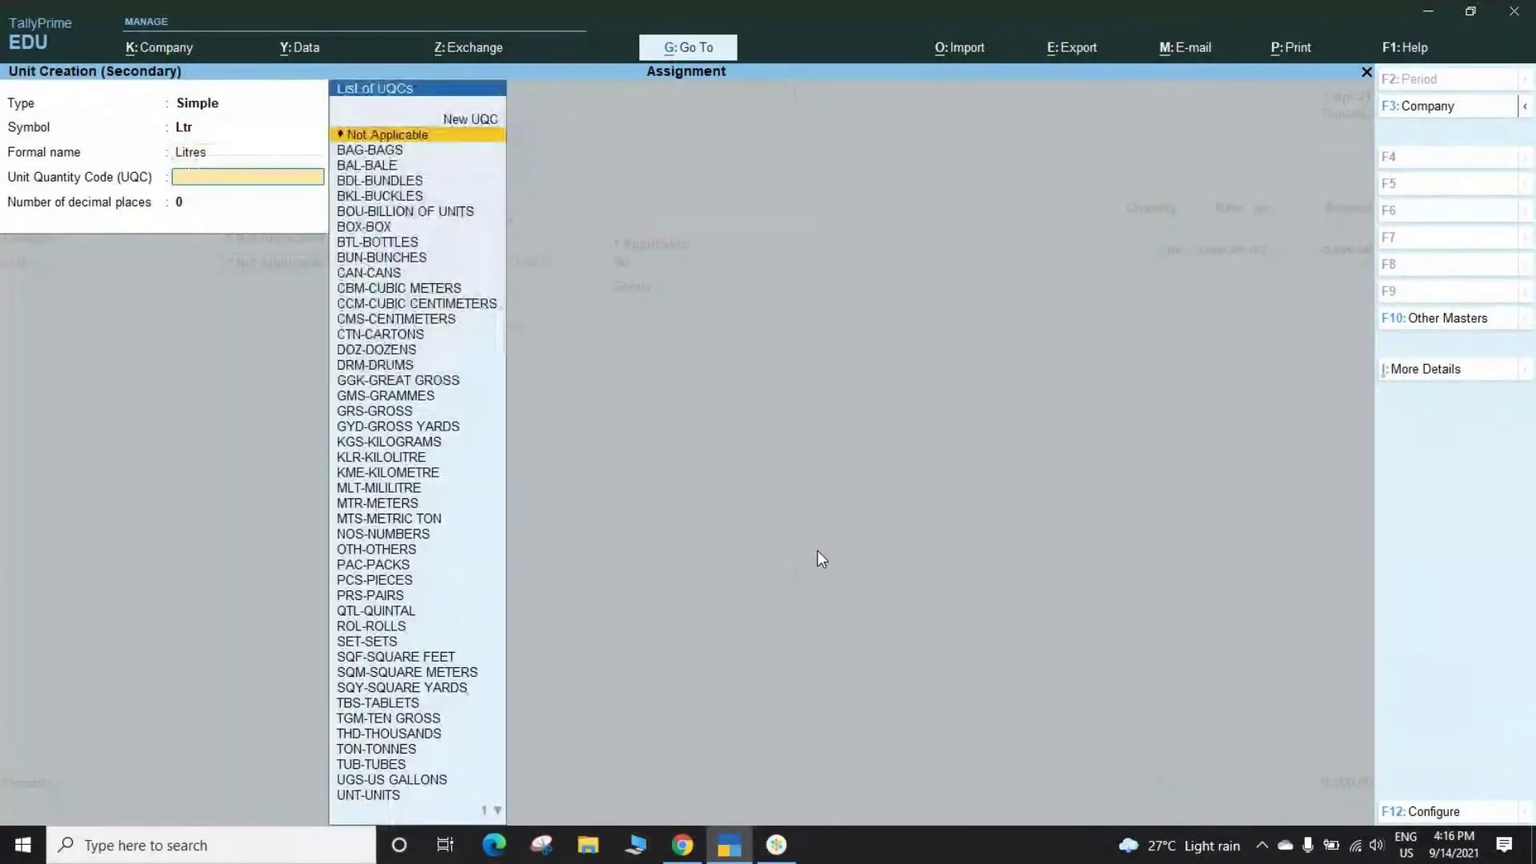
Assign the unit quantity code KLR-KILOLITRE to the Ltr unit, keep 0 decimal places, and save it as Petrol's unit.
{"action": "type", "text": "l"}
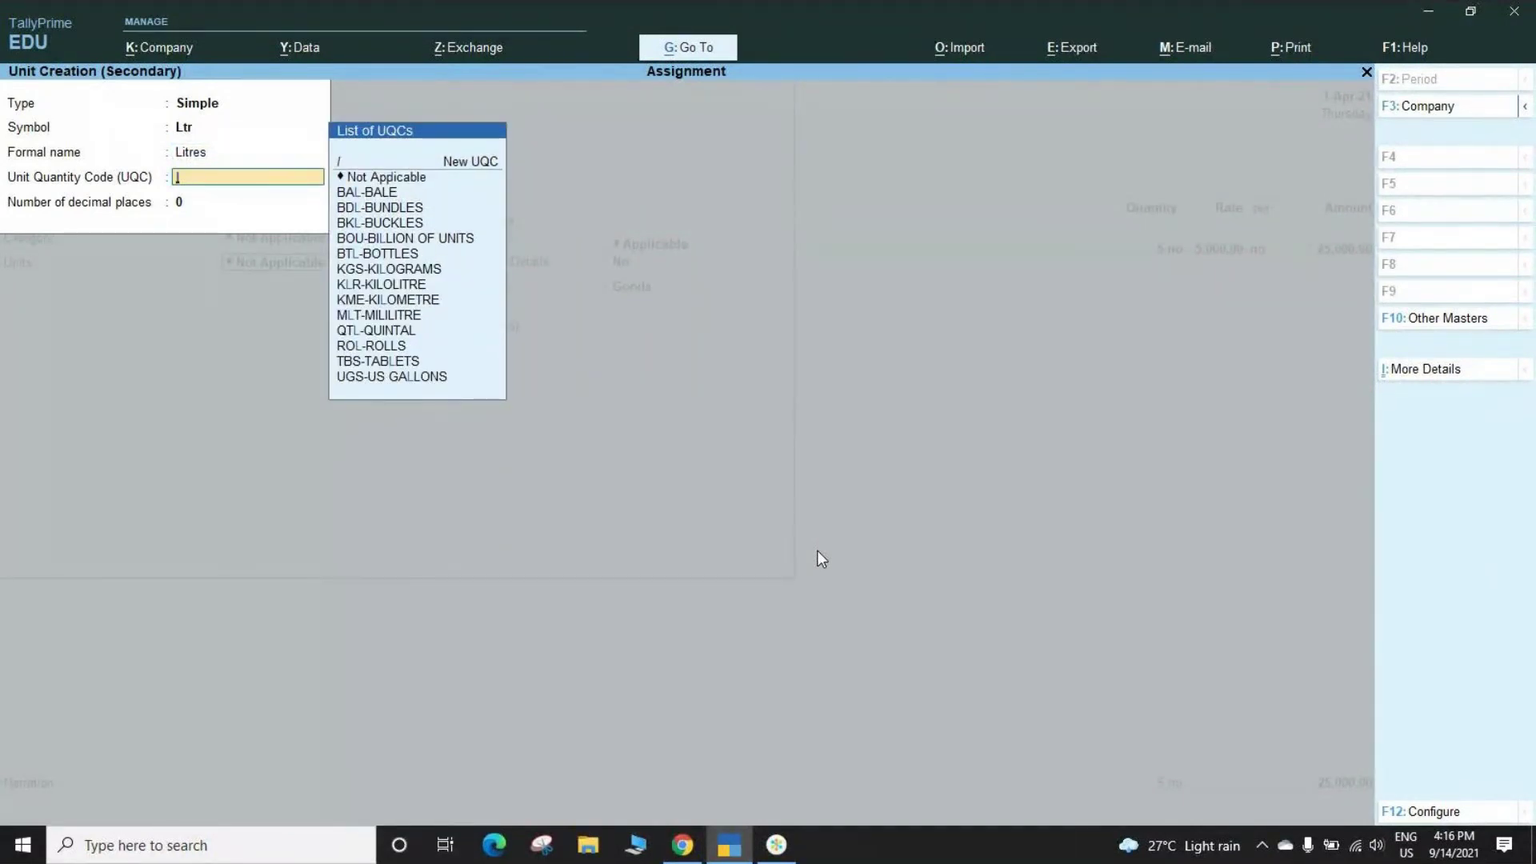
{"action": "key", "text": "Down"}
{"action": "key", "text": "Down"}
{"action": "key", "text": "Down"}
{"action": "key", "text": "Down"}
{"action": "key", "text": "Down"}
{"action": "key", "text": "Down"}
{"action": "key", "text": "Down"}
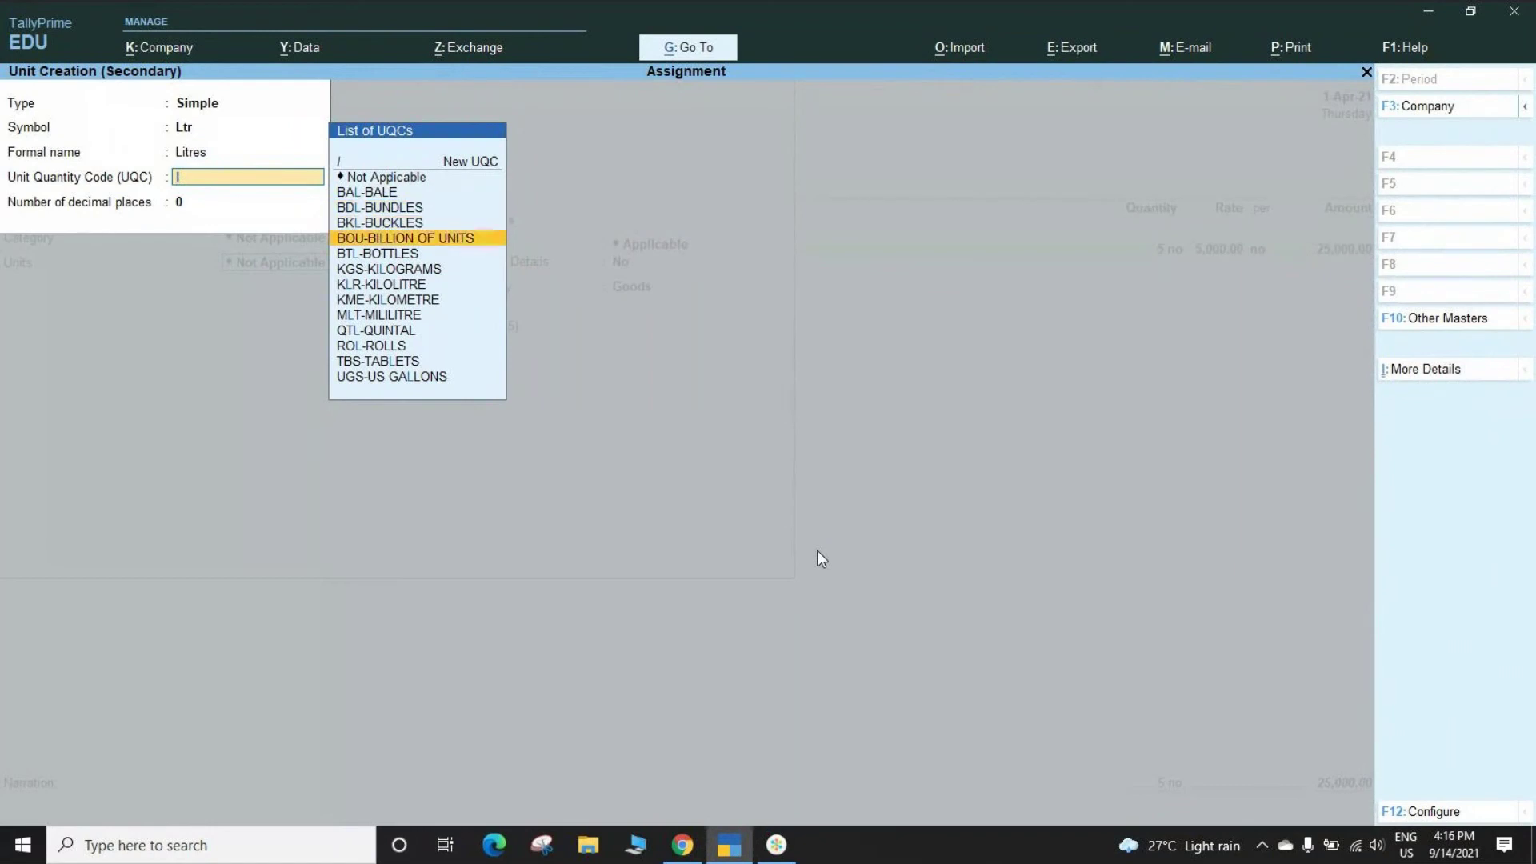
{"action": "key", "text": "Return"}
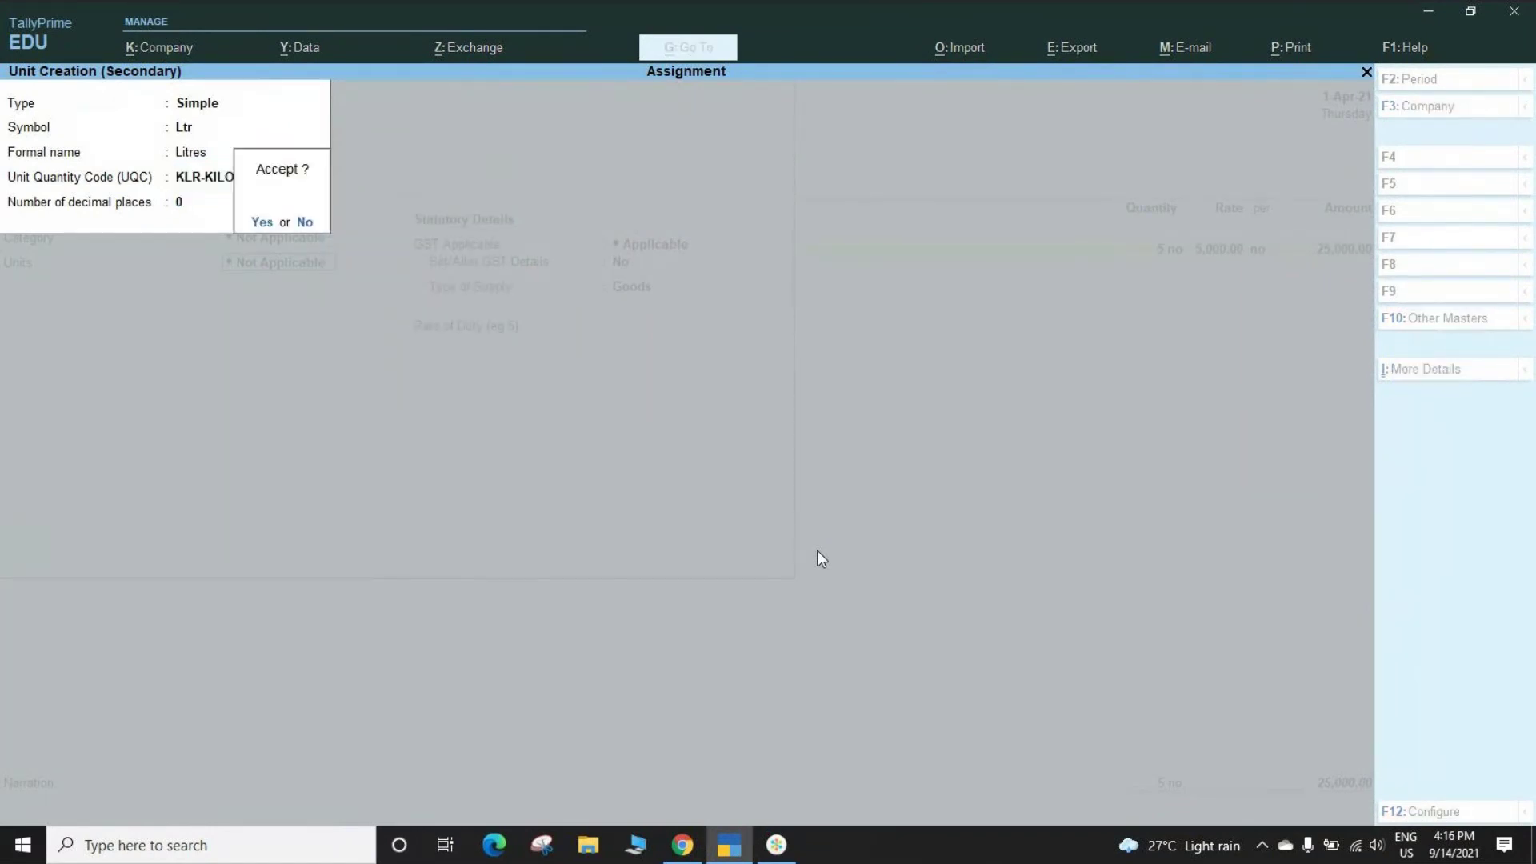
{"action": "key", "text": "Return"}
{"action": "key", "text": "Return"}
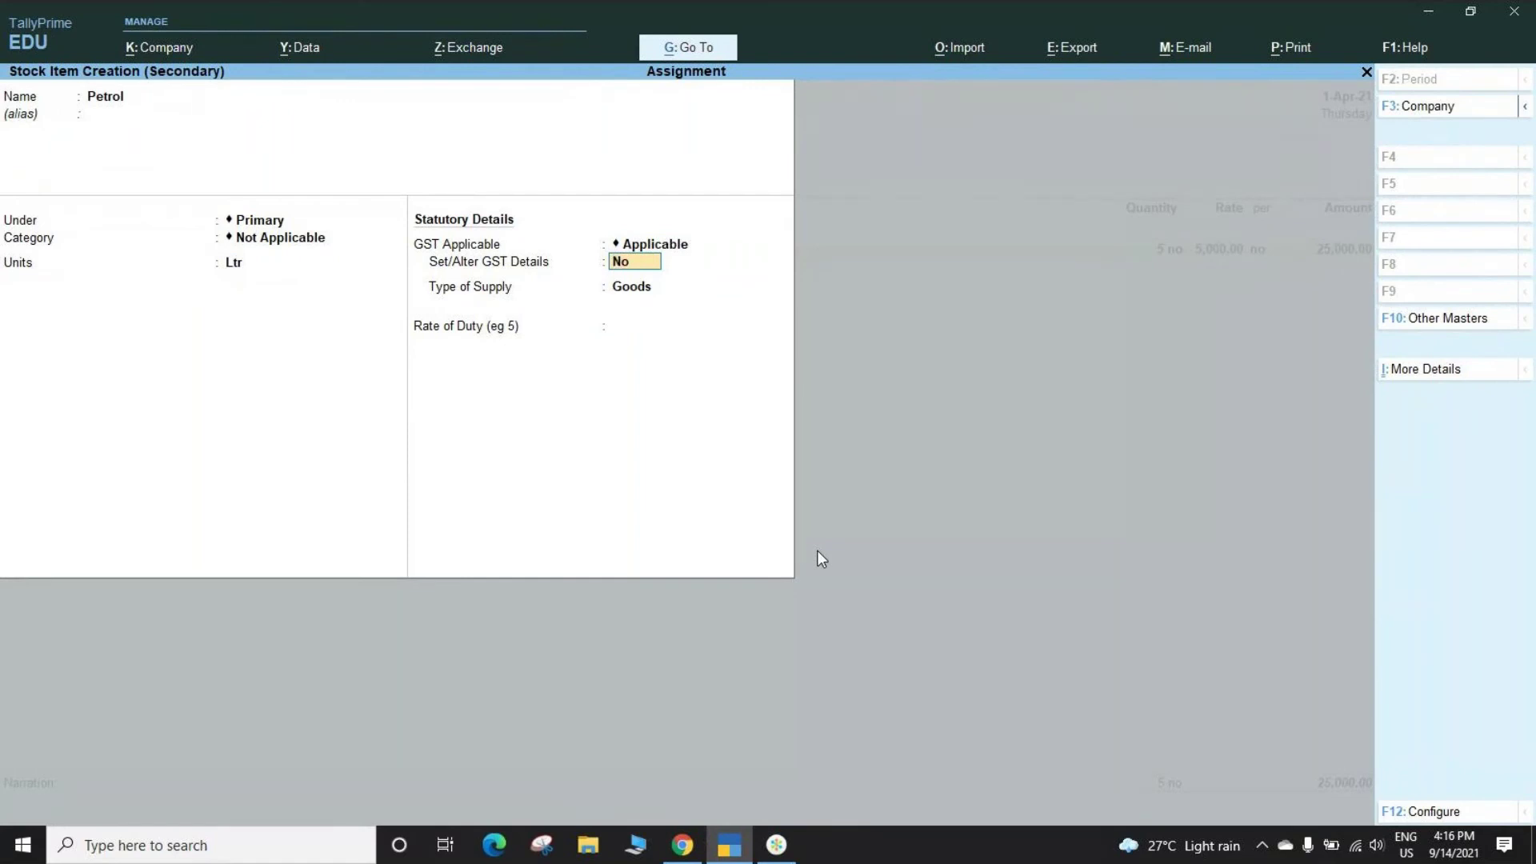
Set Petrol's GST details to calculation type On Value and taxability Exempt, and save the stock item.
{"action": "type", "text": "y"}
{"action": "key", "text": "Return"}
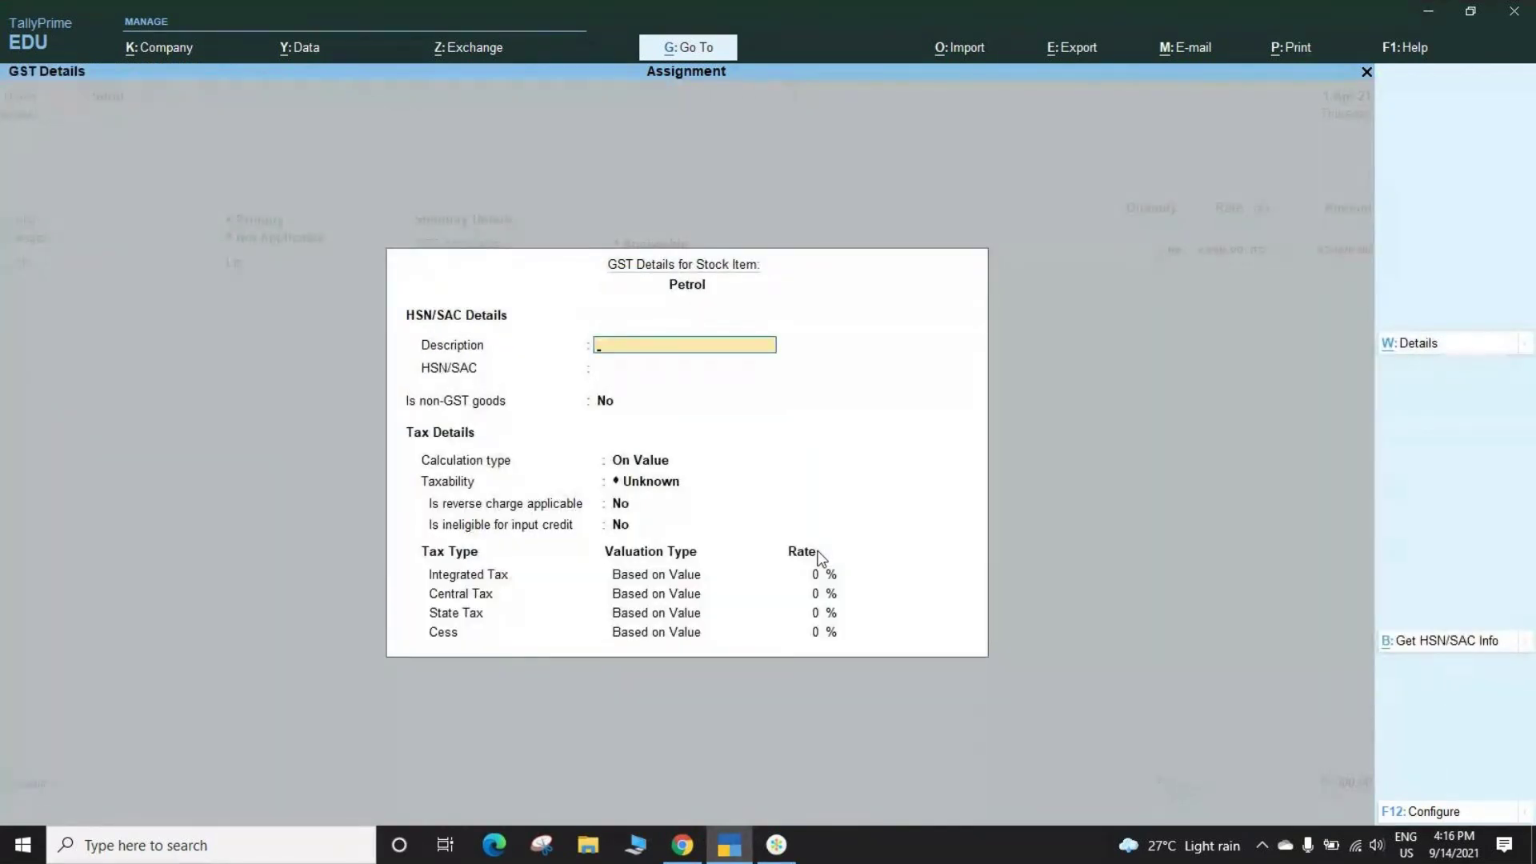
{"action": "key", "text": "Return"}
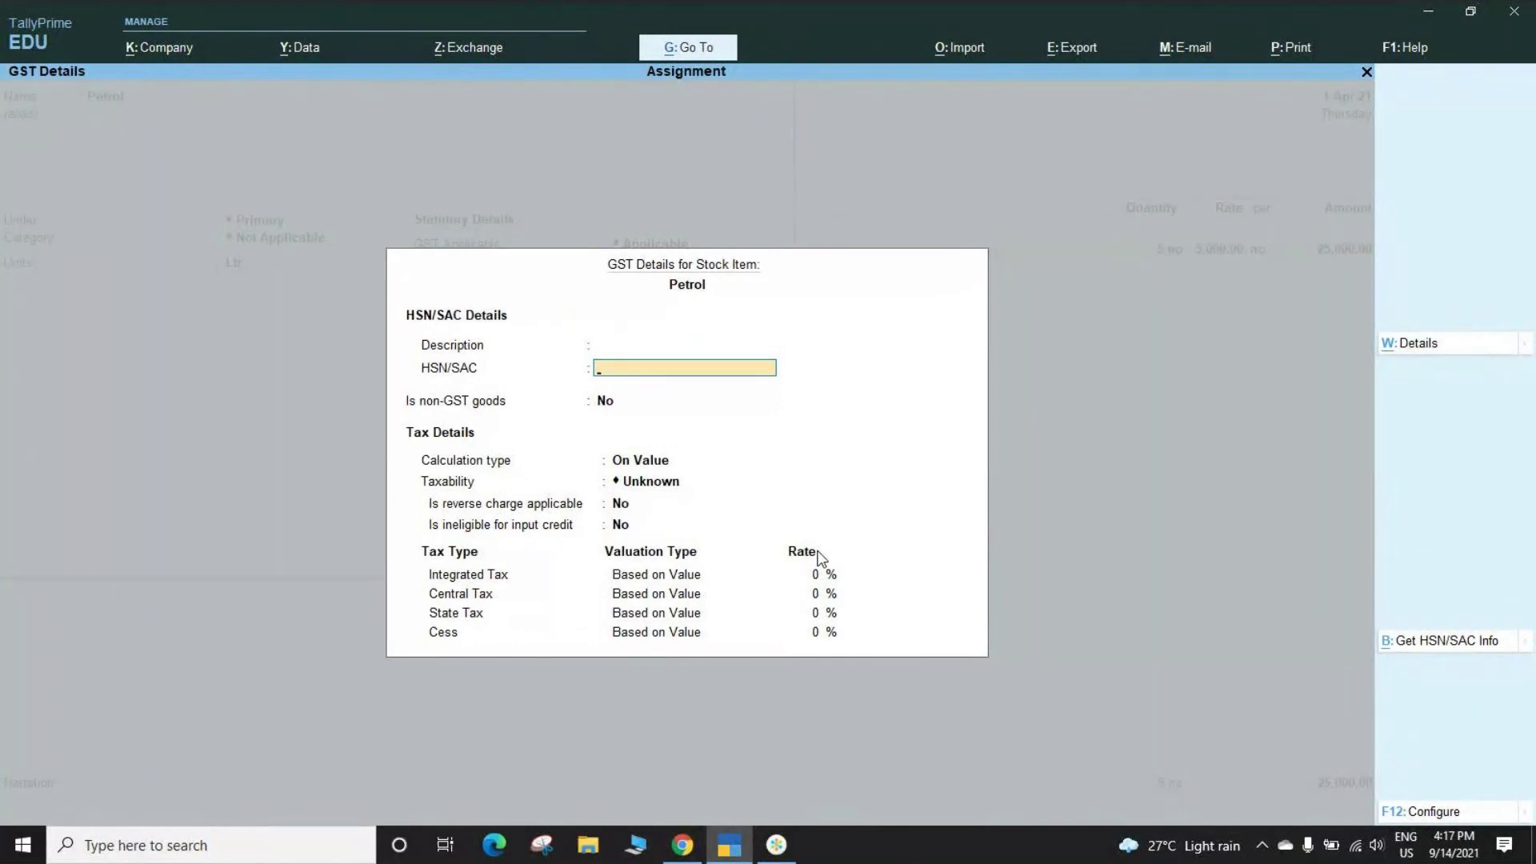
{"action": "key", "text": "Return"}
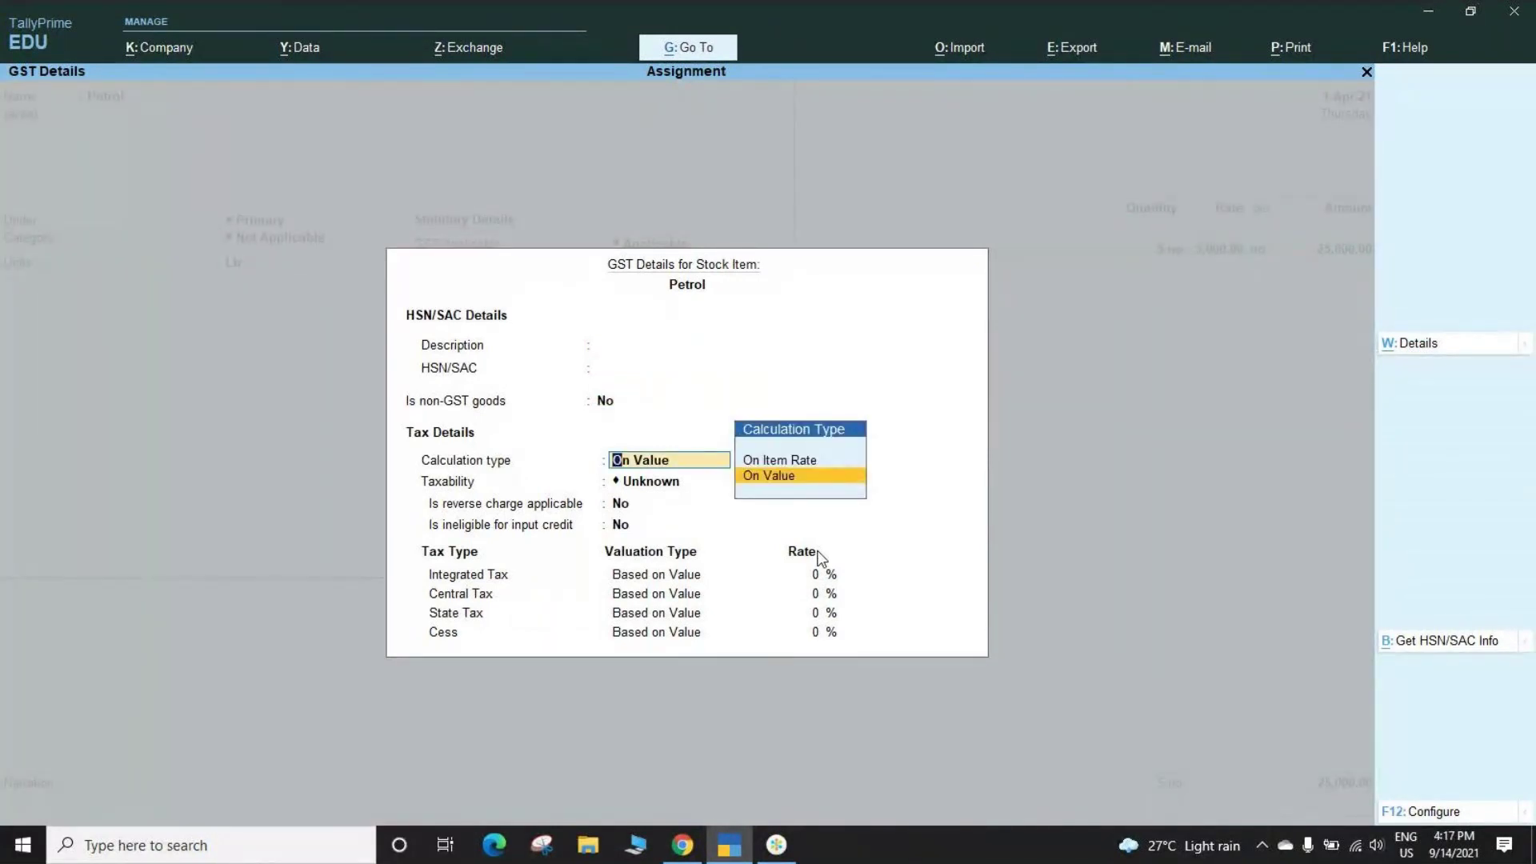
{"action": "key", "text": "Return"}
{"action": "key", "text": "Down"}
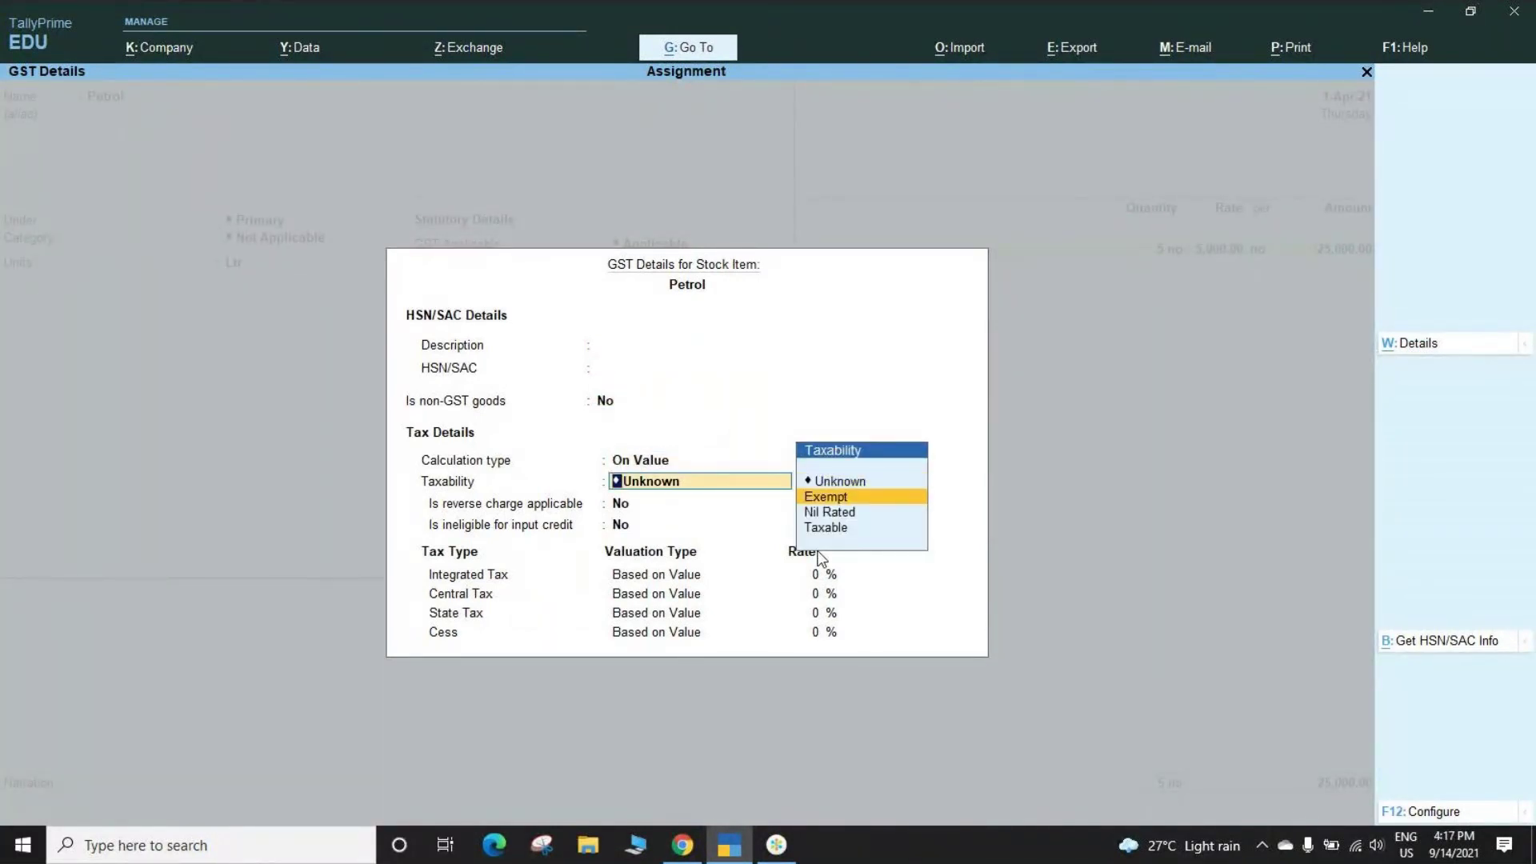
{"action": "key", "text": "Return"}
{"action": "key", "text": "Return"}
{"action": "key", "text": "Return"}
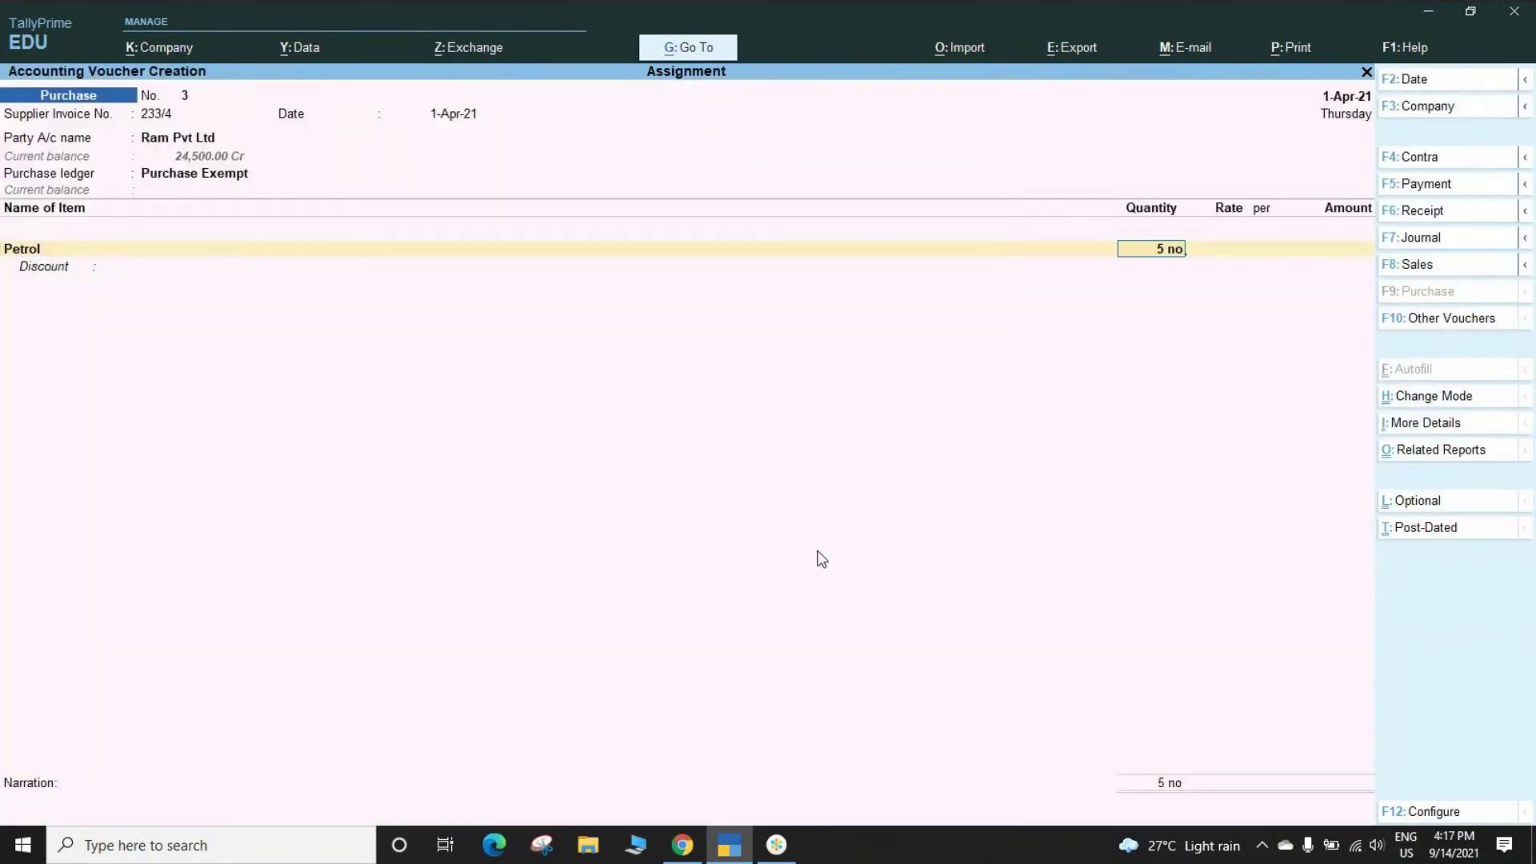
Set the Petrol line in the voucher to 5 Ltr at a rate of 70.
{"action": "key", "text": "BackSpace"}
{"action": "key", "text": "BackSpace"}
{"action": "key", "text": "Return"}
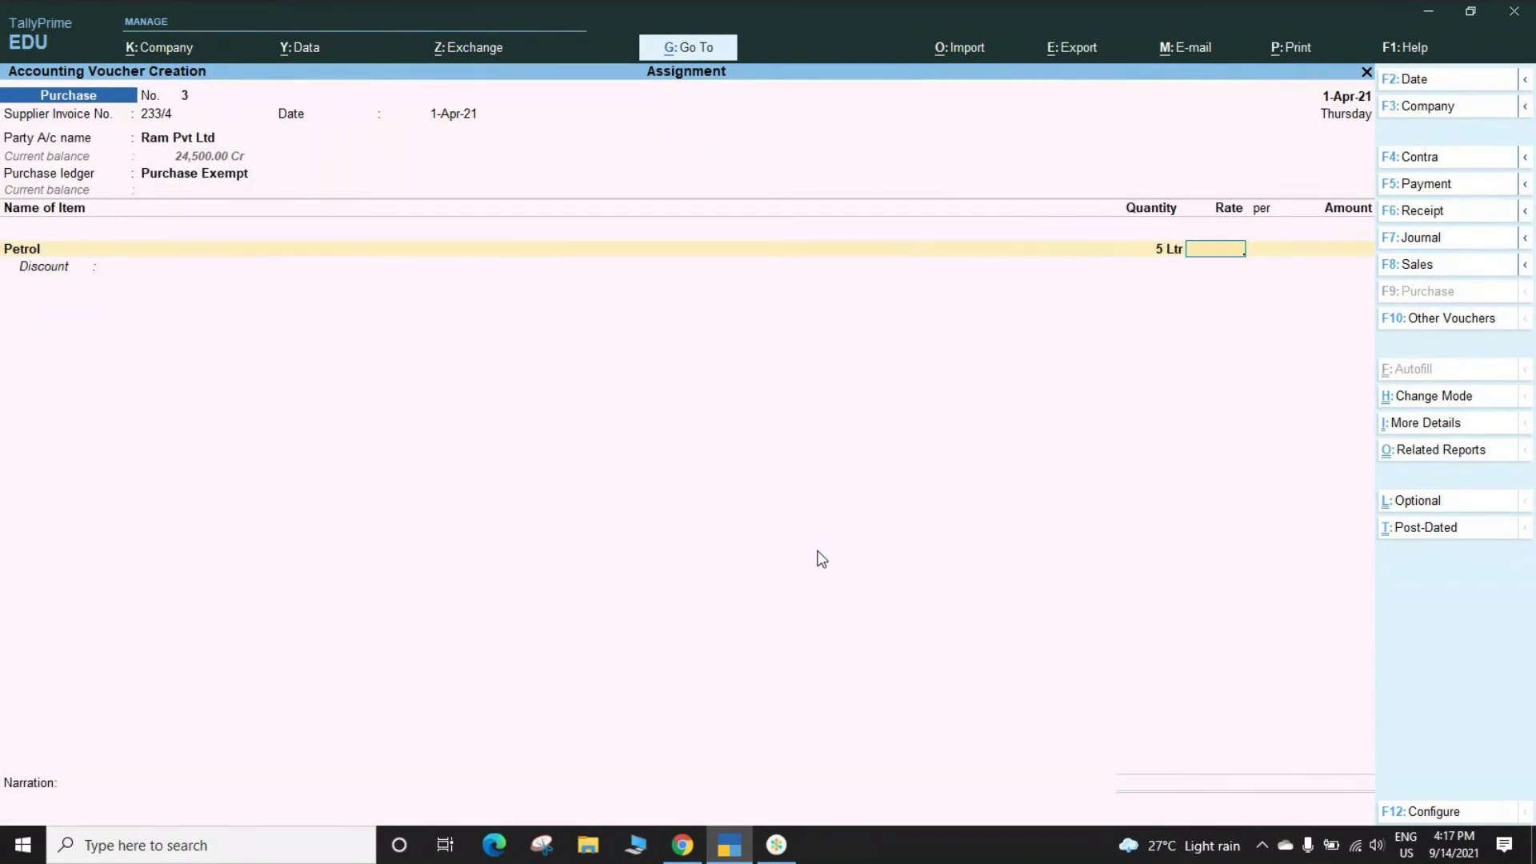
{"action": "type", "text": "70"}
{"action": "key", "text": "Return"}
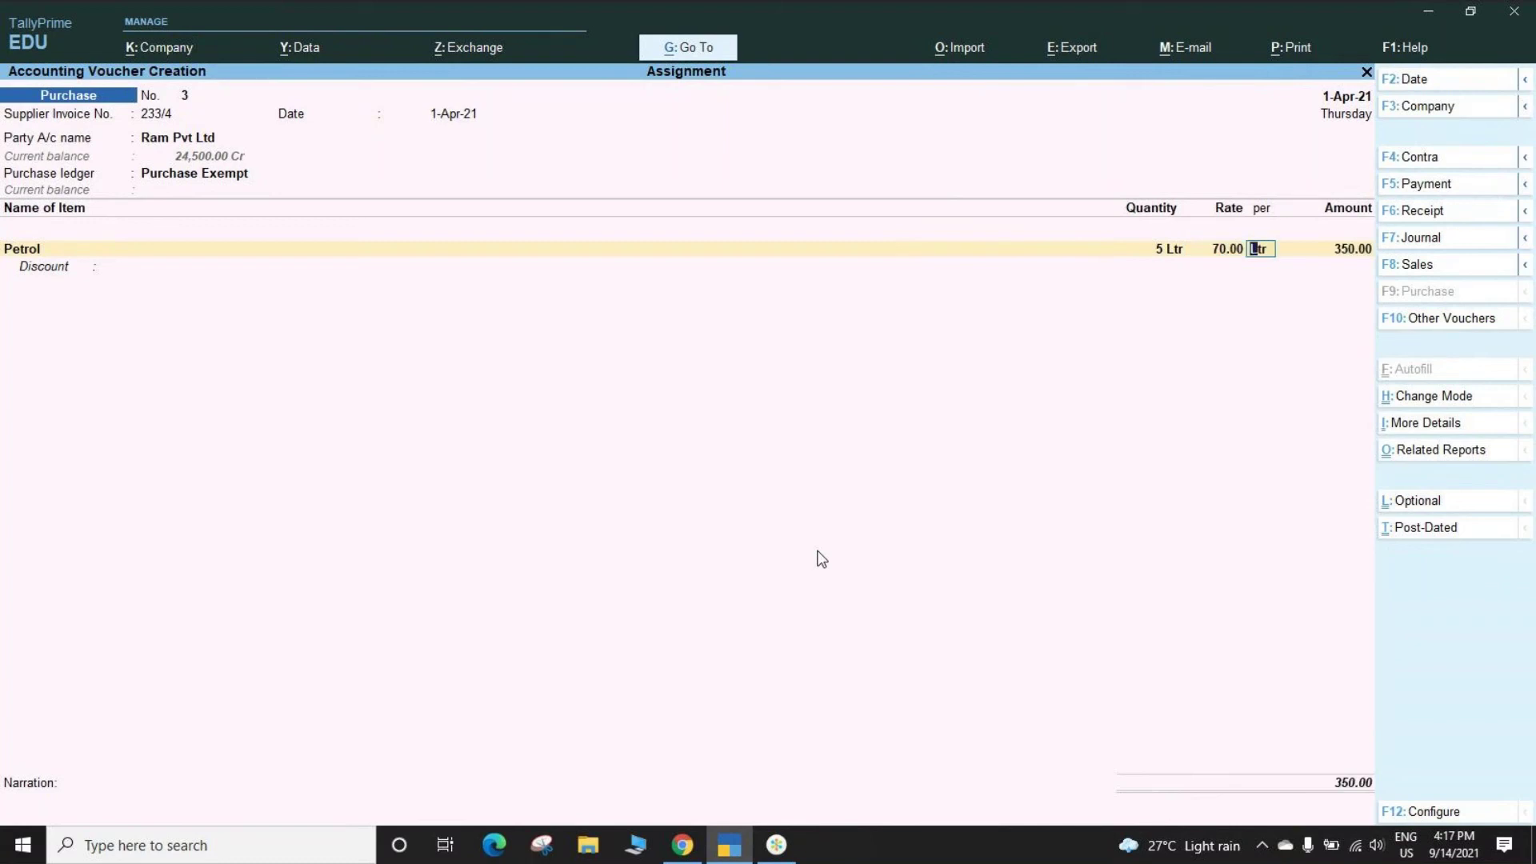
Leave the Petrol line without discount or additional ledgers, accept the remaining voucher details, and save the purchase voucher.
{"action": "key", "text": "Return"}
{"action": "key", "text": "Return"}
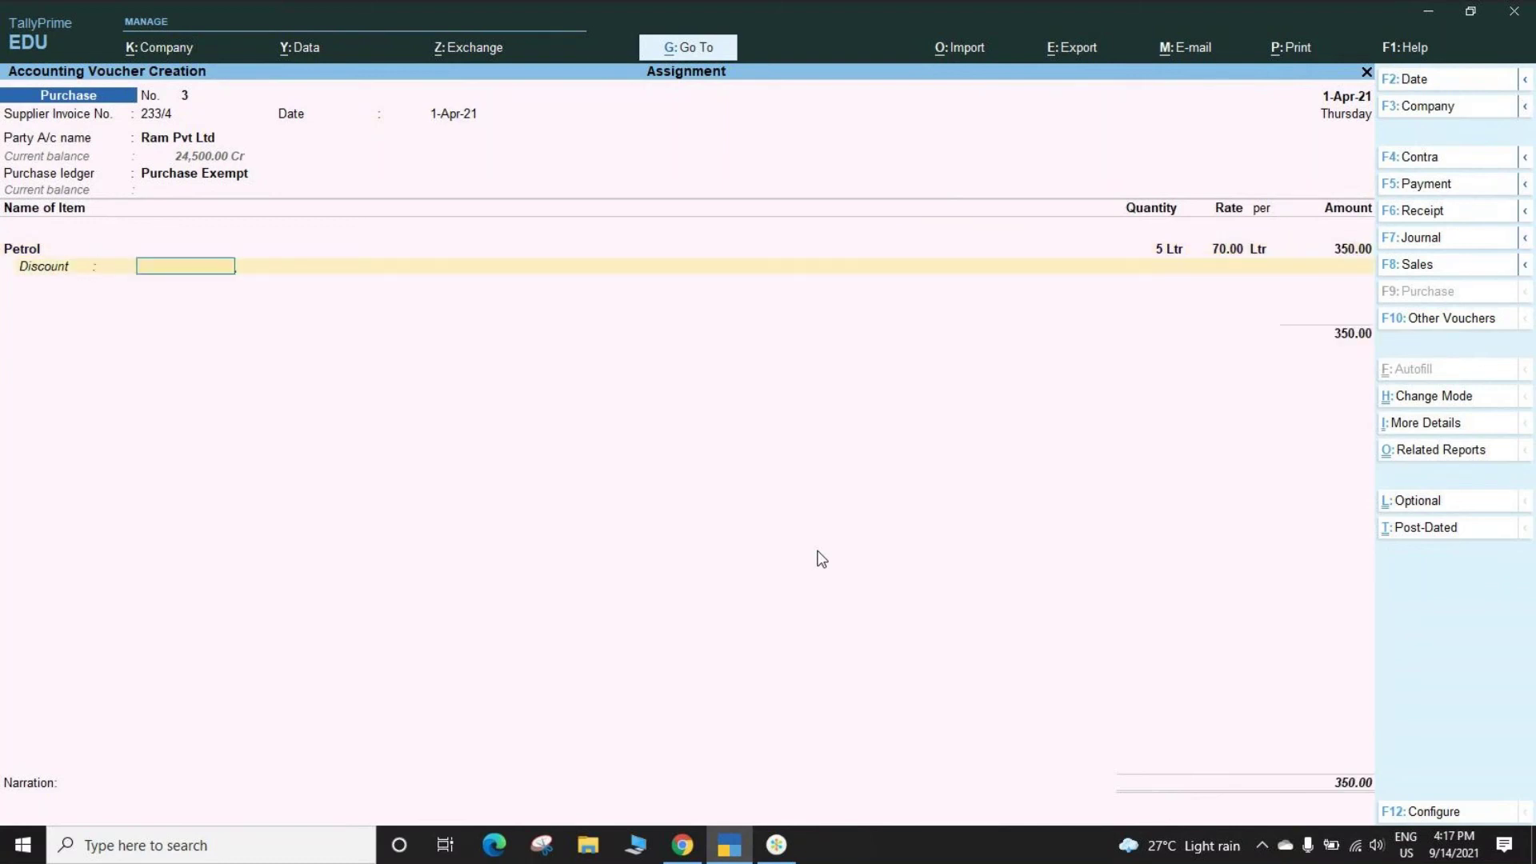
{"action": "key", "text": "Return"}
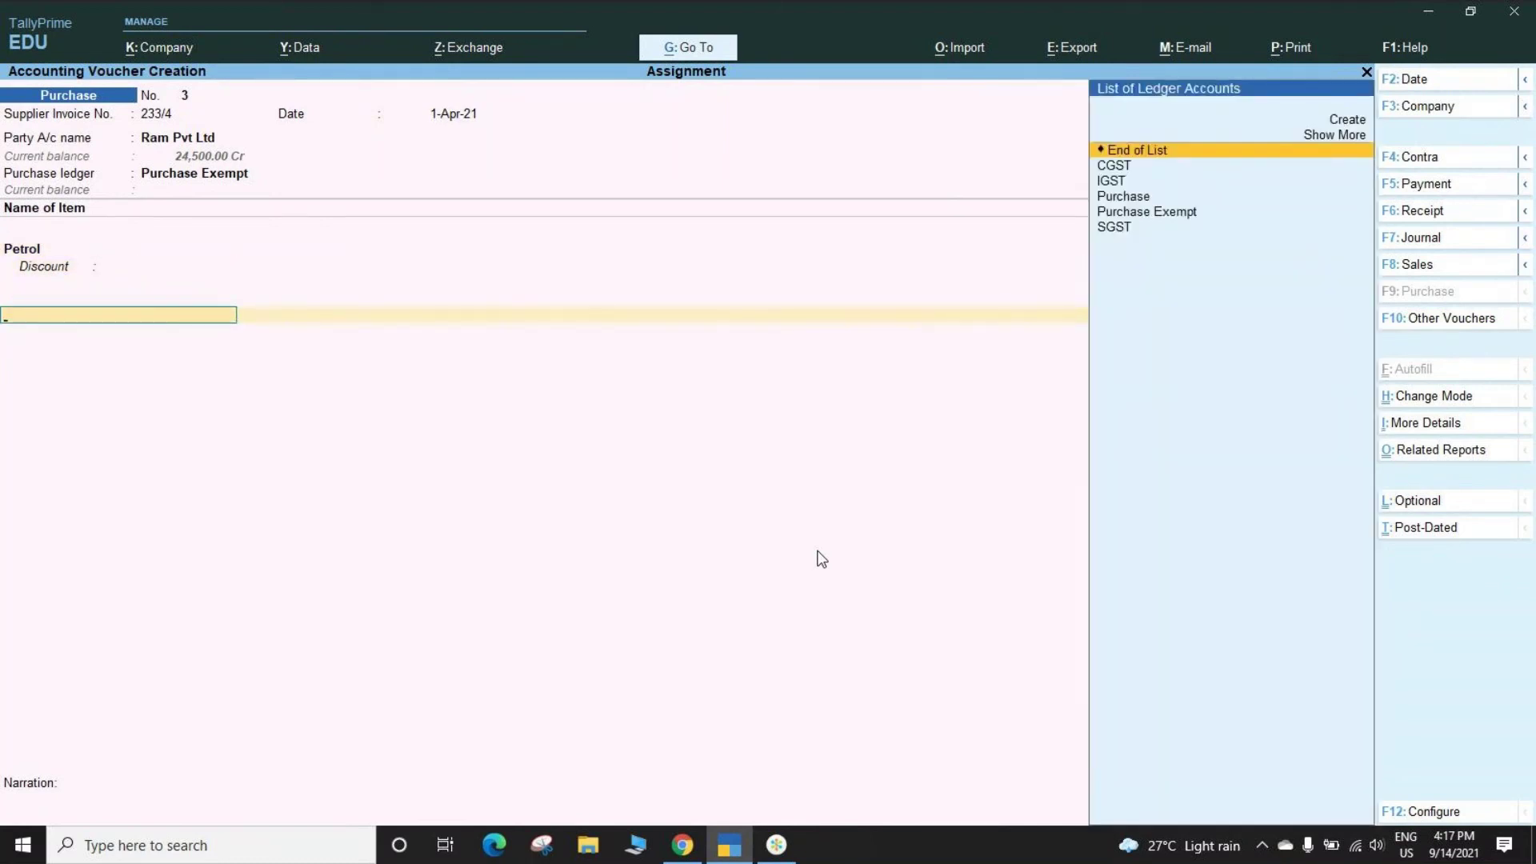
{"action": "key", "text": "Return"}
{"action": "key", "text": "Return"}
{"action": "key", "text": "Return"}
{"action": "key", "text": "Return"}
{"action": "key", "text": "Return"}
{"action": "key", "text": "Return"}
{"action": "key", "text": "Return"}
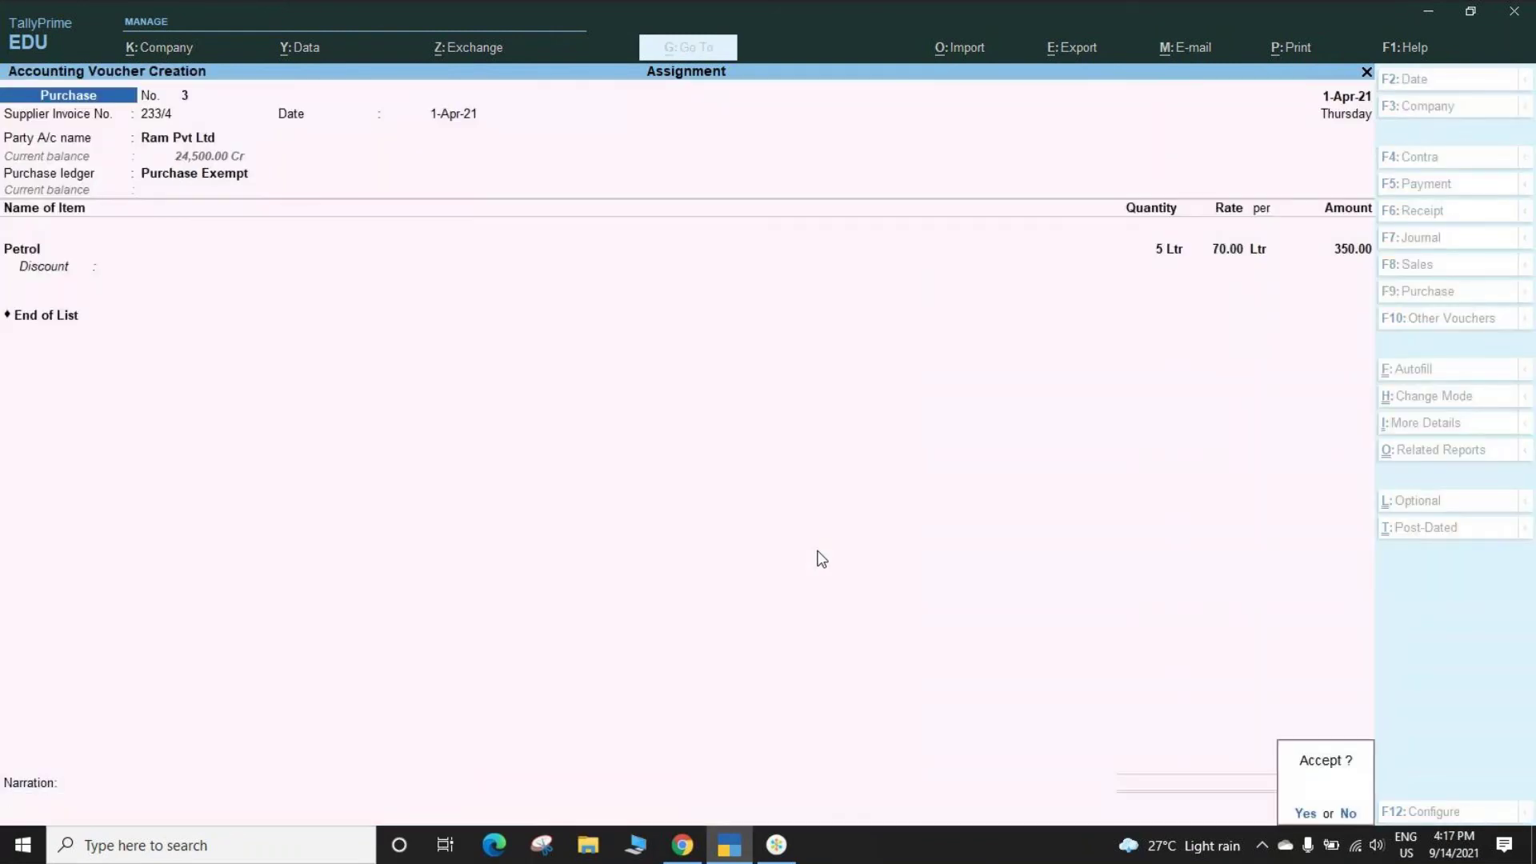
{"action": "key", "text": "Return"}
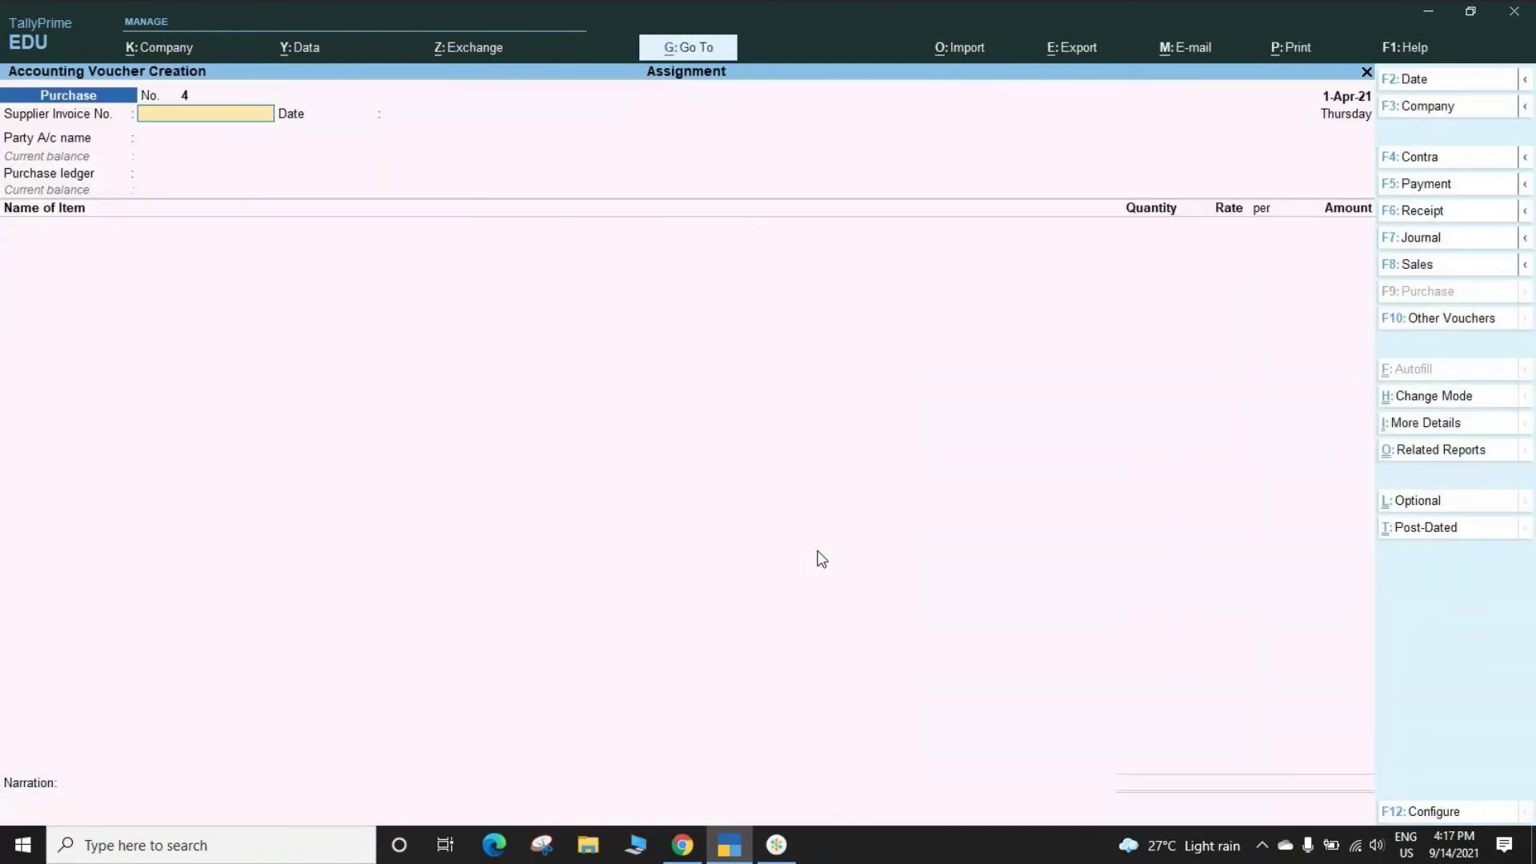
{"action": "left_click", "coordinate": [774, 849]}
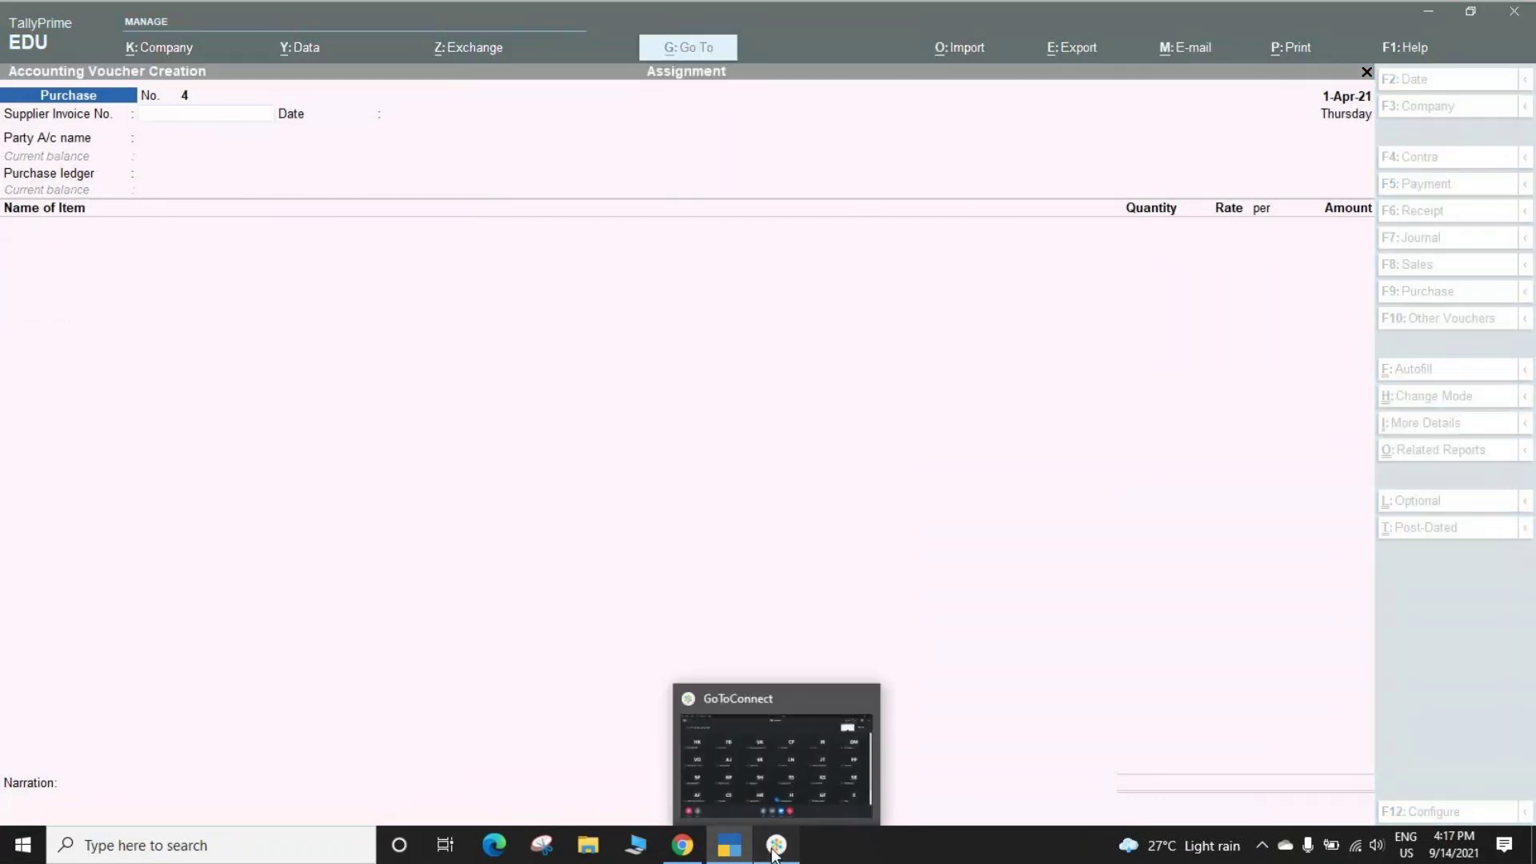
{"action": "left_click", "coordinate": [725, 849]}
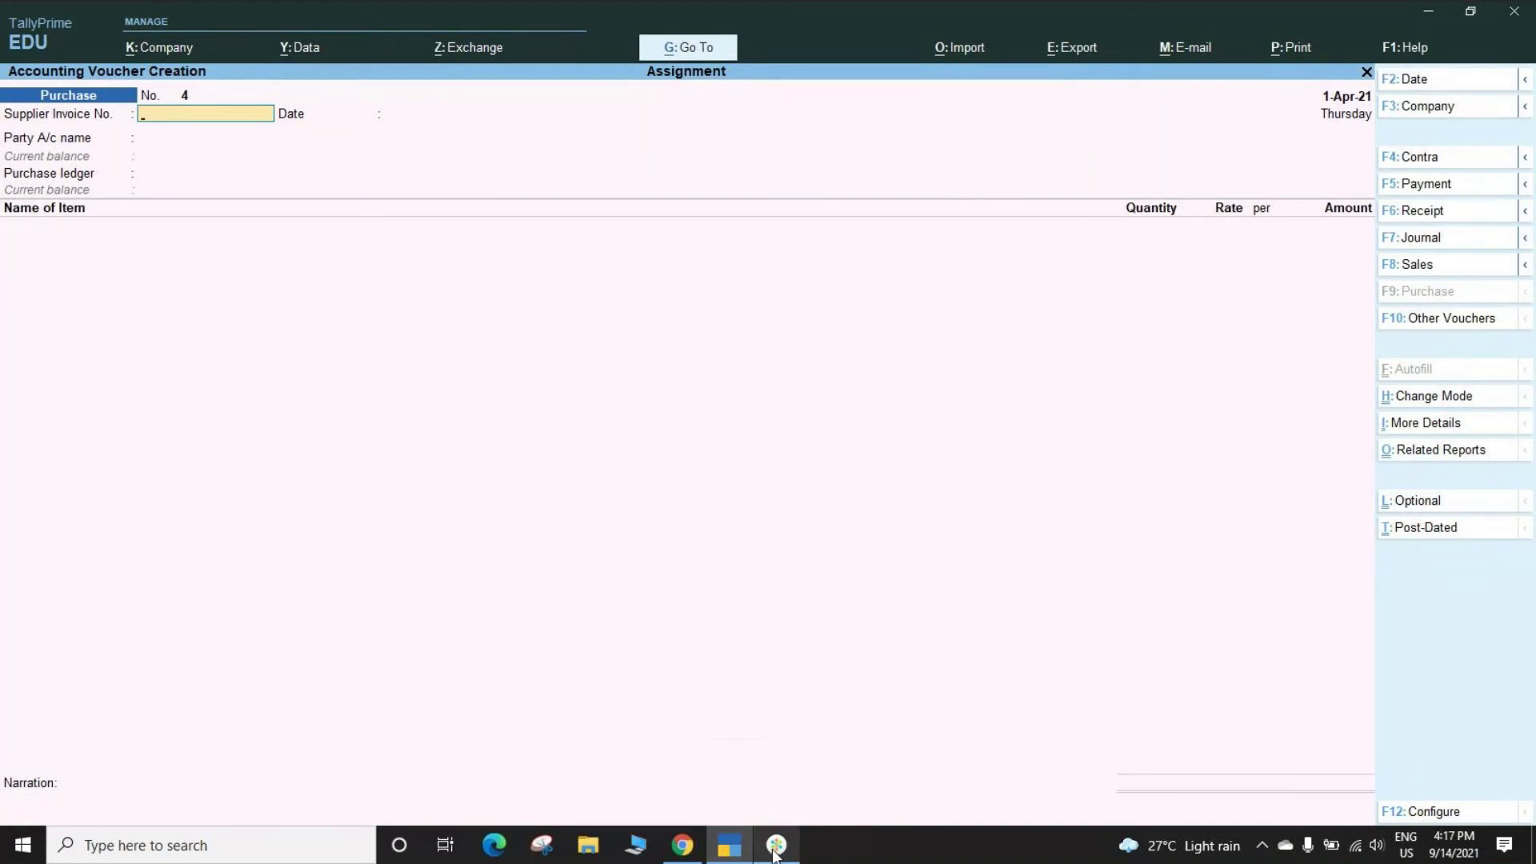
{"action": "left_click", "coordinate": [775, 849]}
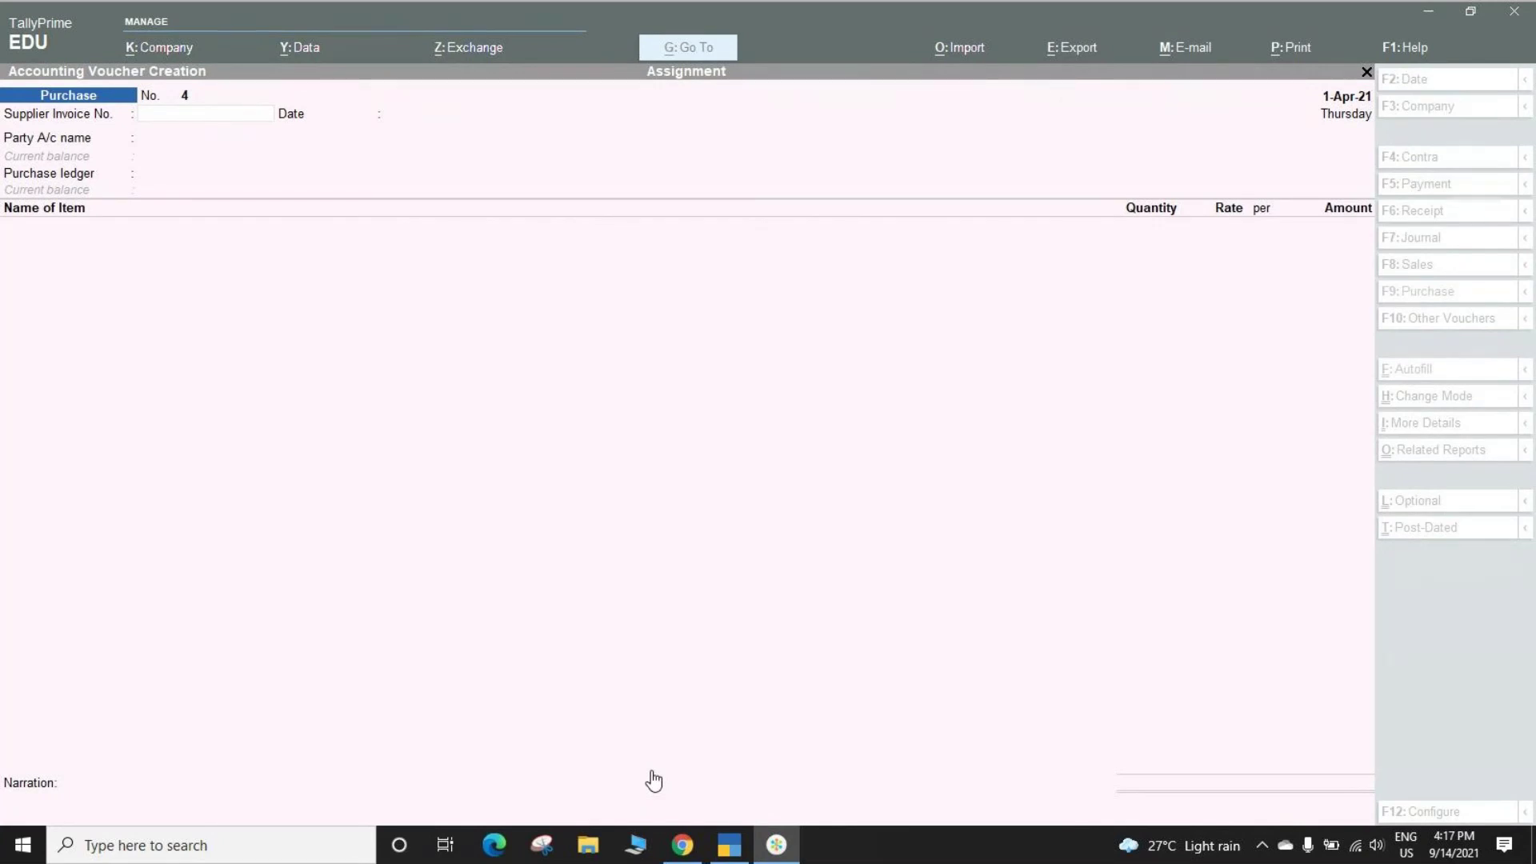
{"action": "left_click", "coordinate": [732, 858]}
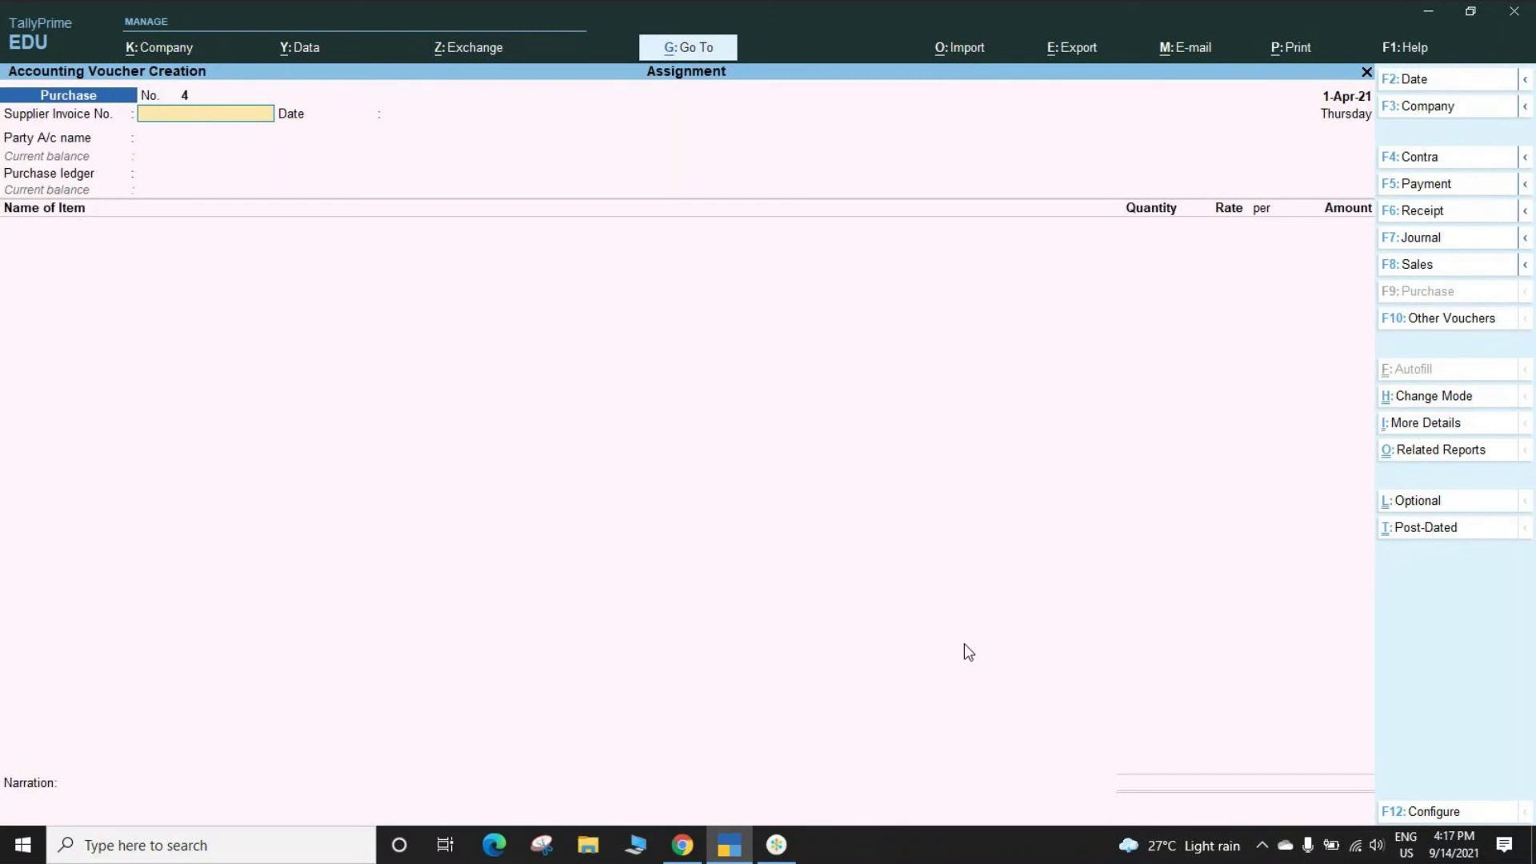
Leave voucher creation and open the Day Book of the Assignment company.
{"action": "key", "text": "Escape"}
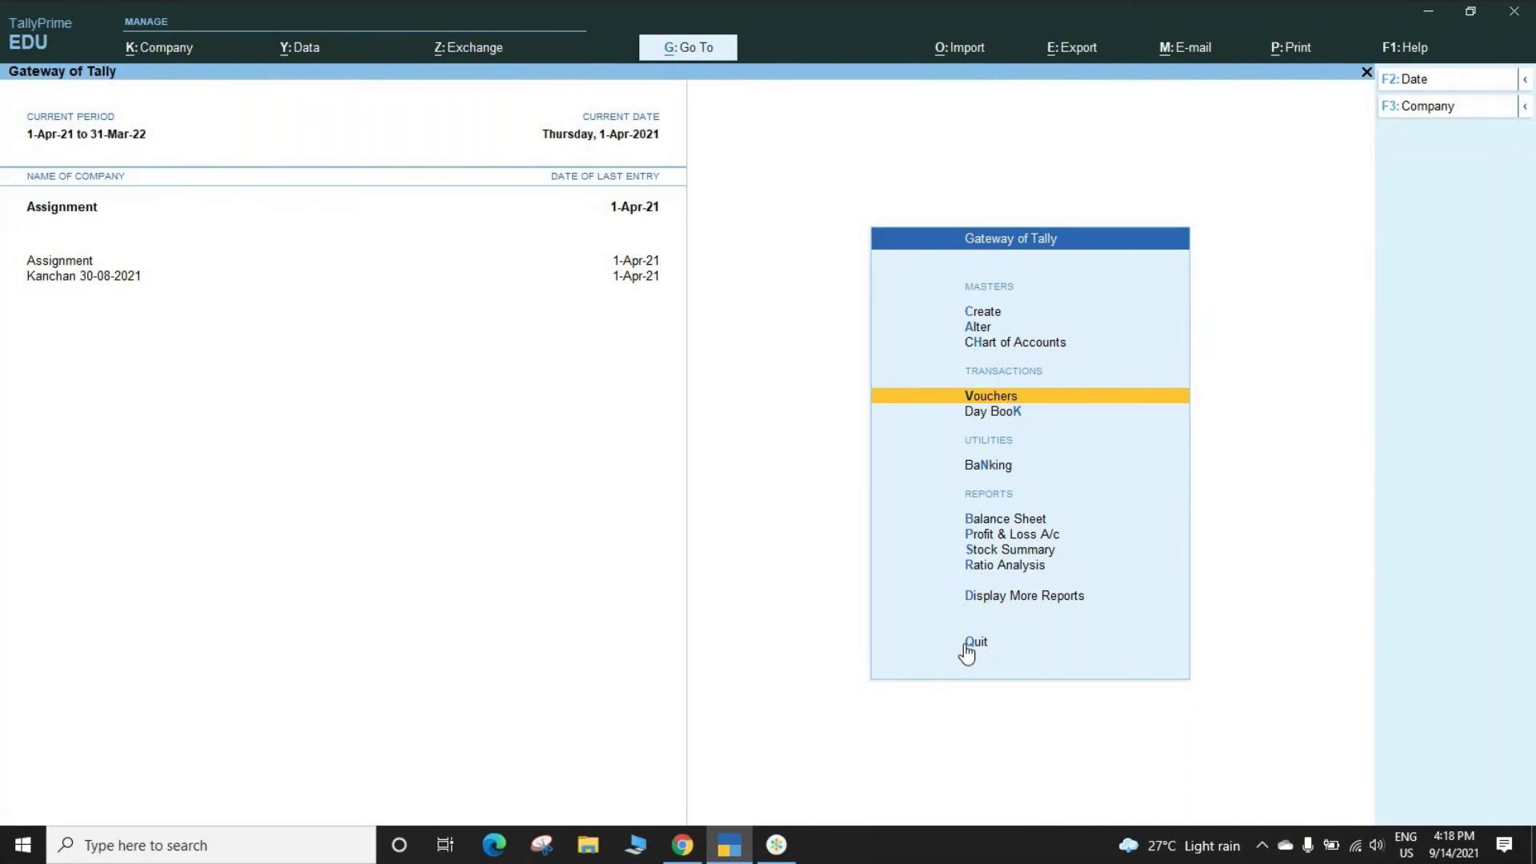
{"action": "left_click", "coordinate": [792, 830]}
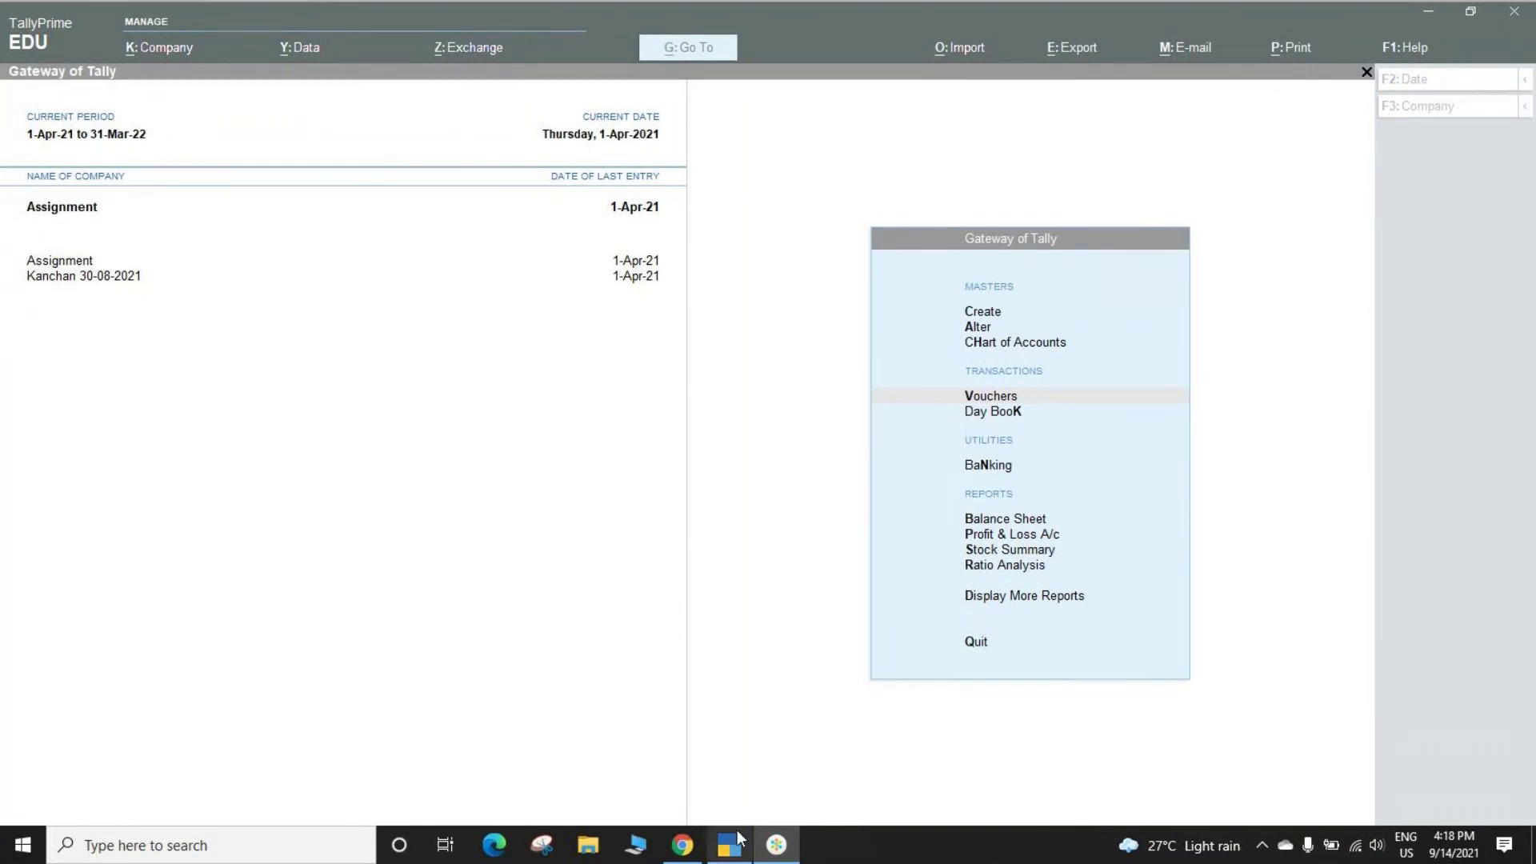
{"action": "mouse_move", "coordinate": [739, 846]}
{"action": "left_click", "coordinate": [739, 841]}
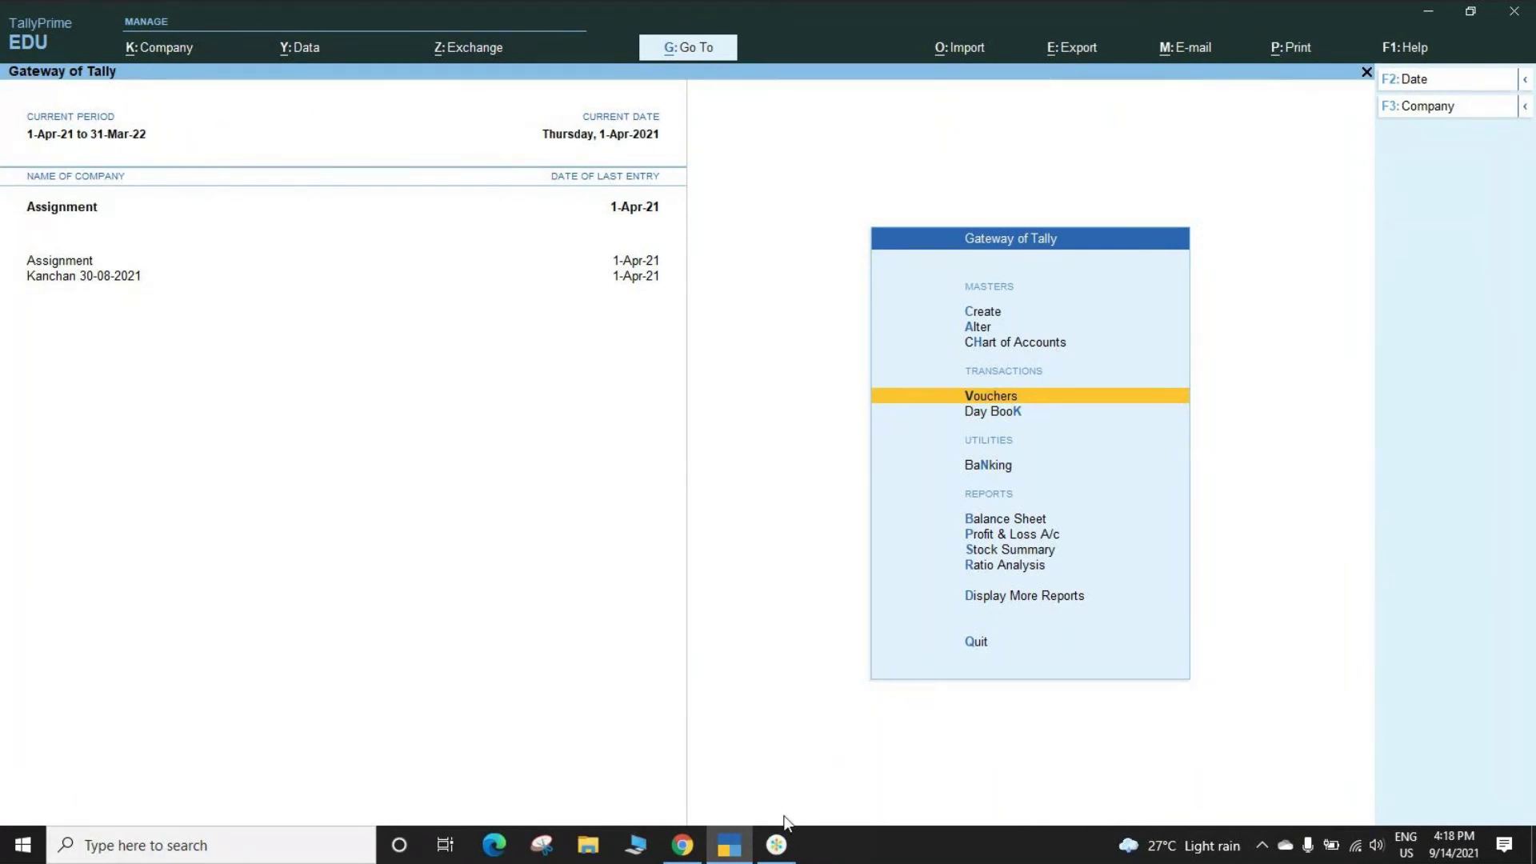
{"action": "mouse_move", "coordinate": [777, 842]}
{"action": "key", "text": "Down"}
{"action": "key", "text": "Return"}
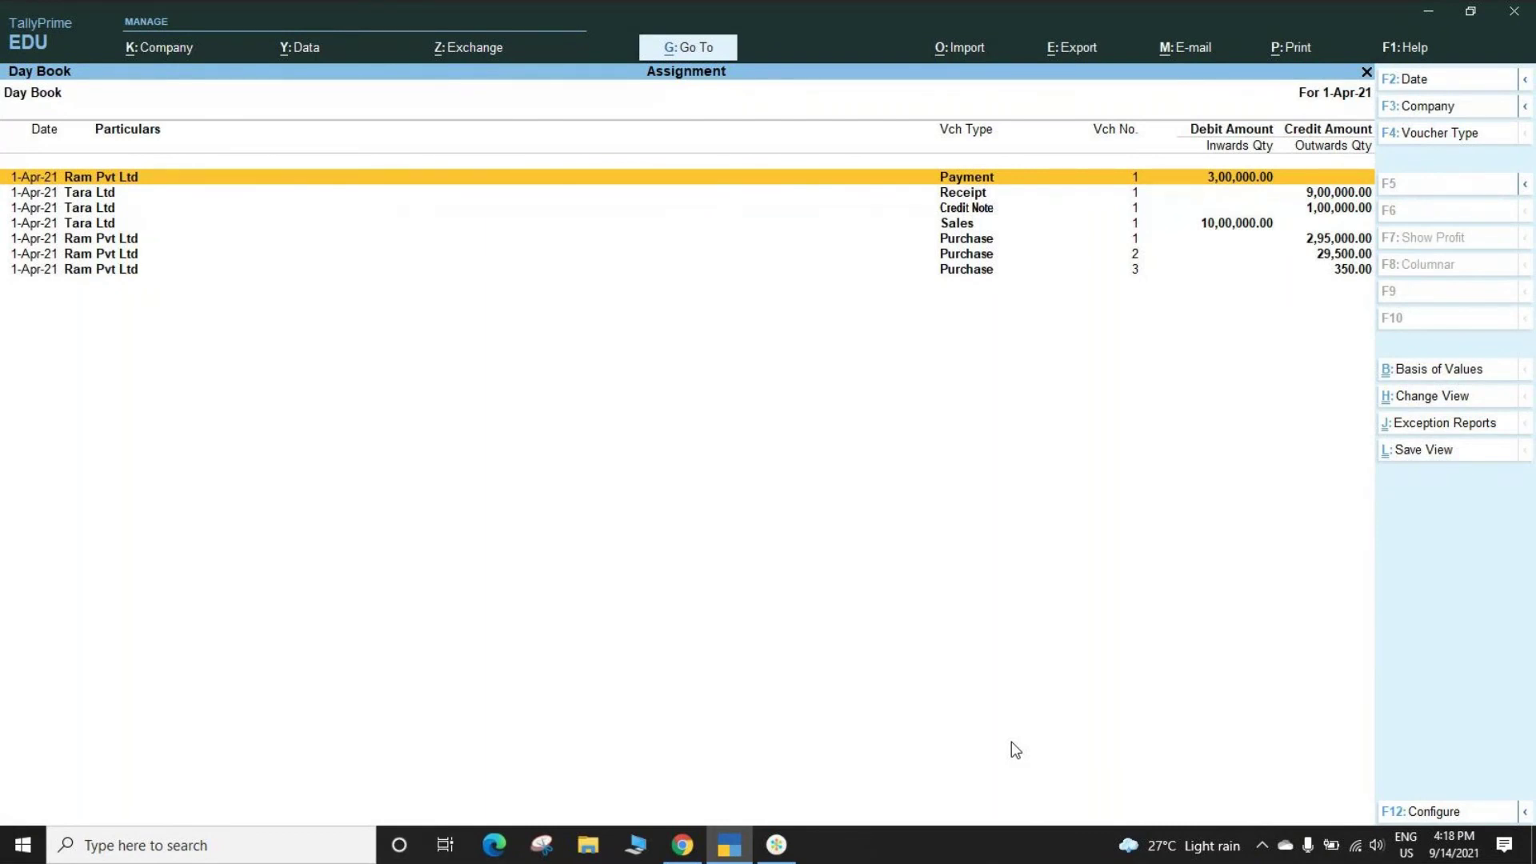
Review Ram Pvt Ltd's purchase voucher no. 1 for Table, close it without saving, and leave the Day Book.
{"action": "key", "text": "Down"}
{"action": "key", "text": "Down"}
{"action": "key", "text": "Down"}
{"action": "key", "text": "Down"}
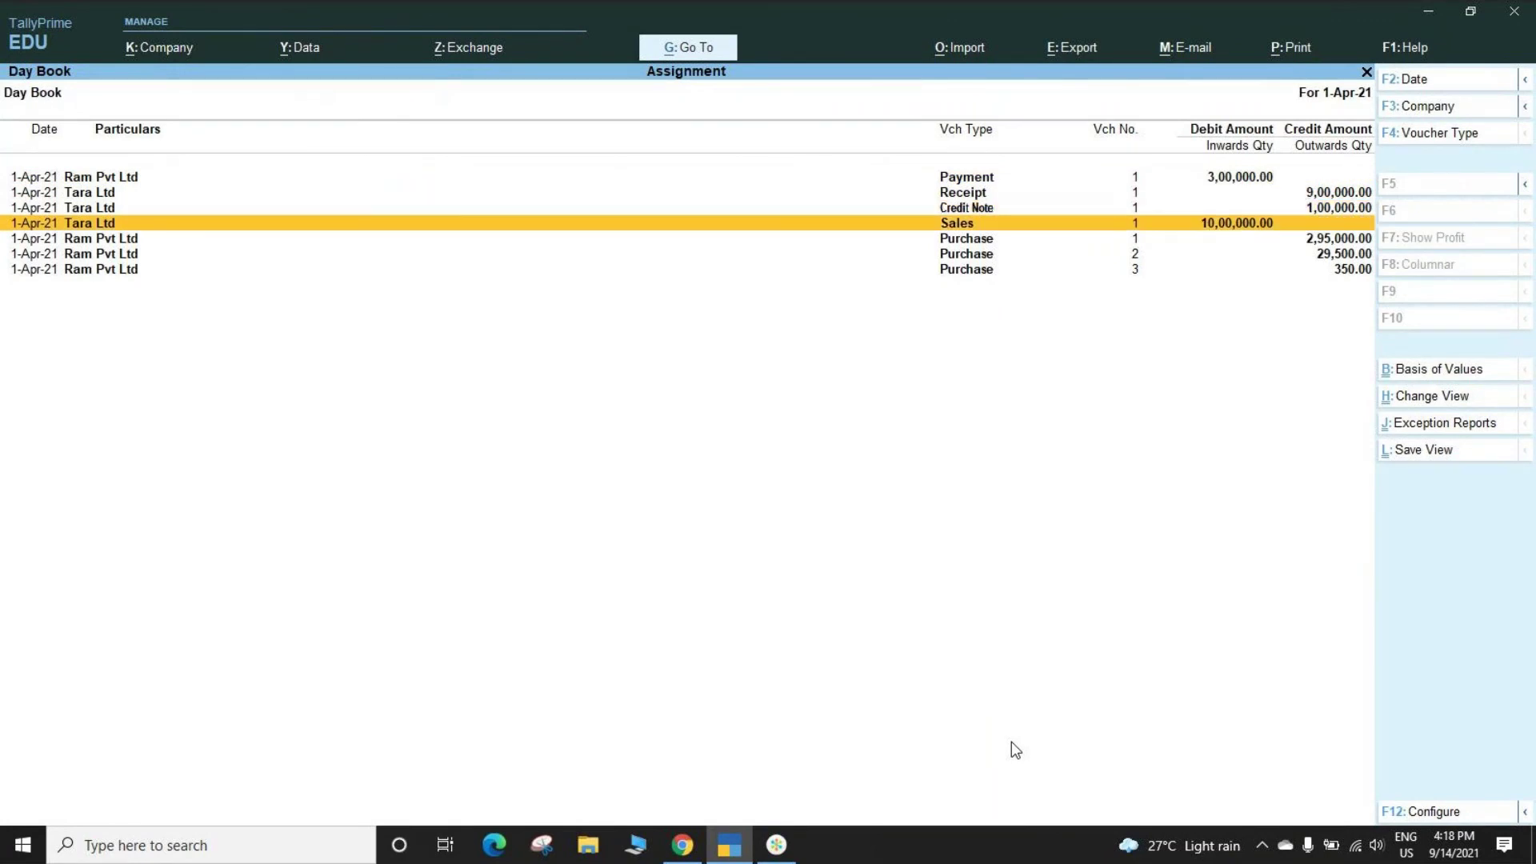
{"action": "key", "text": "Return"}
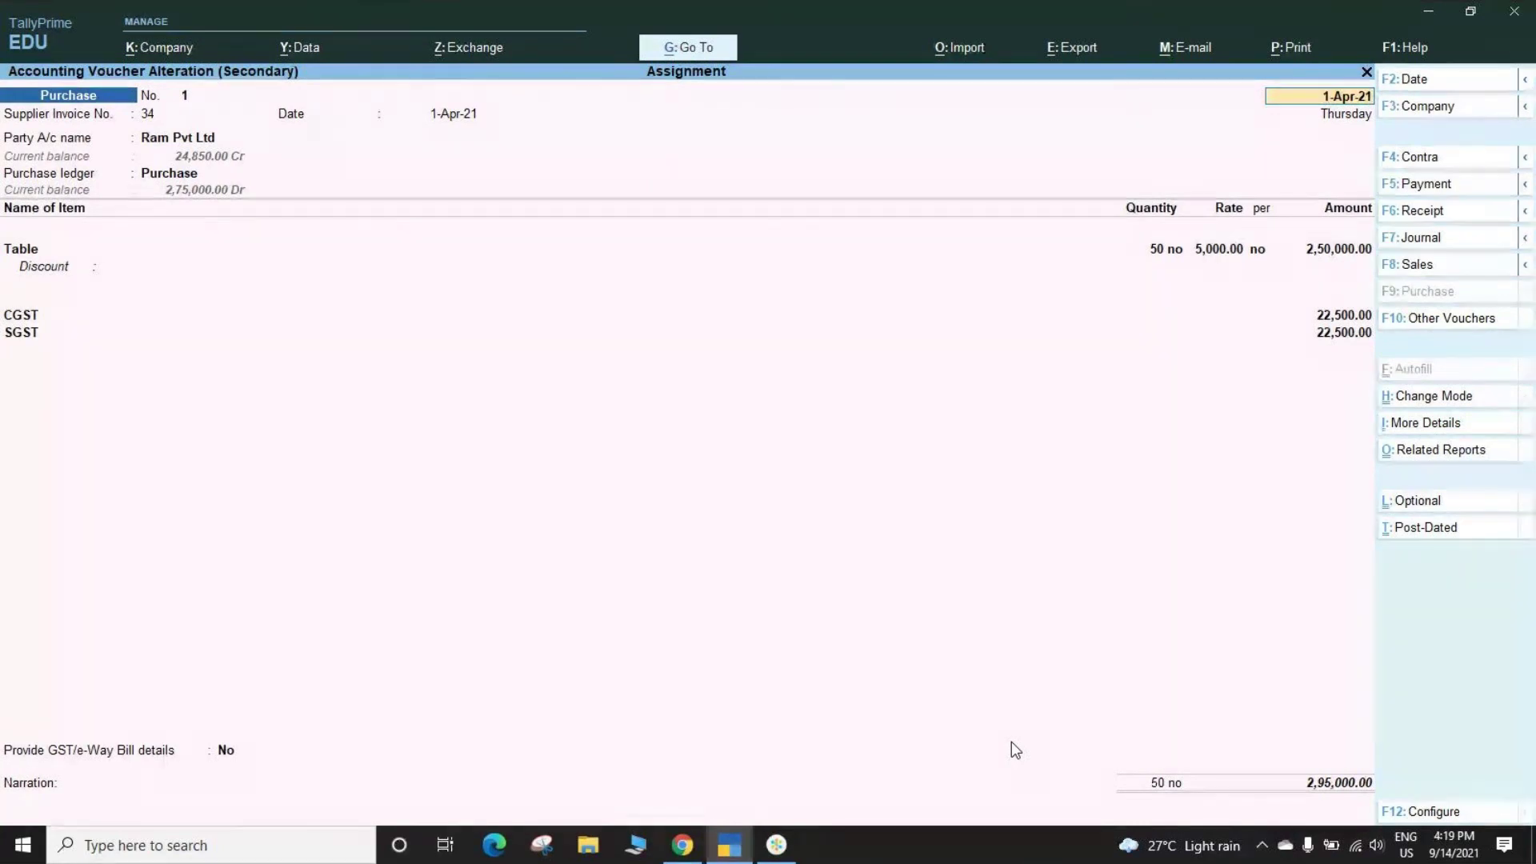
{"action": "key", "text": "BackSpace"}
{"action": "key", "text": "Escape"}
{"action": "key", "text": "y"}
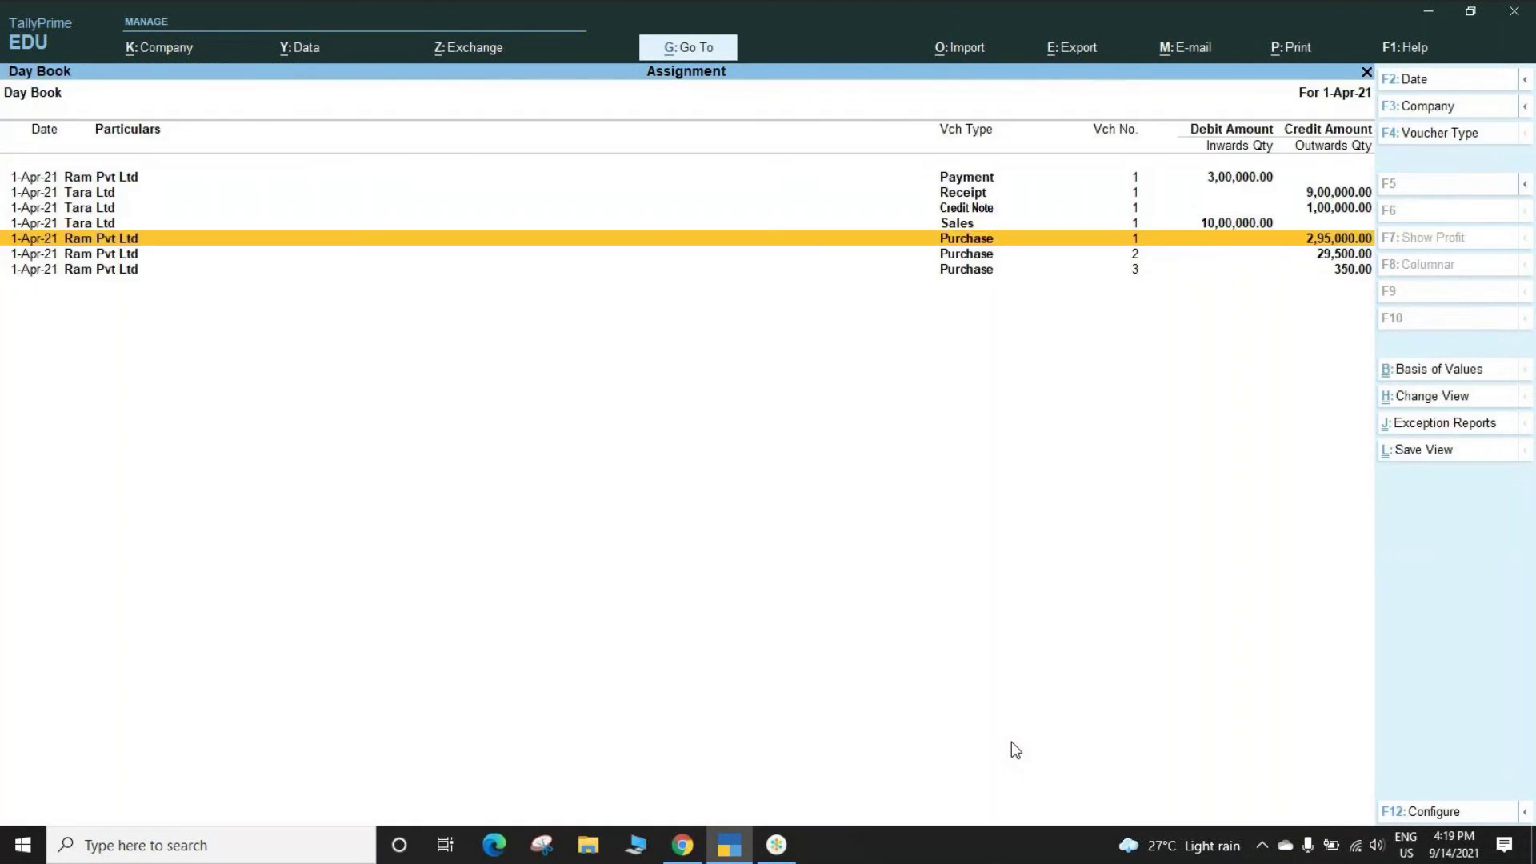
{"action": "key", "text": "Escape"}
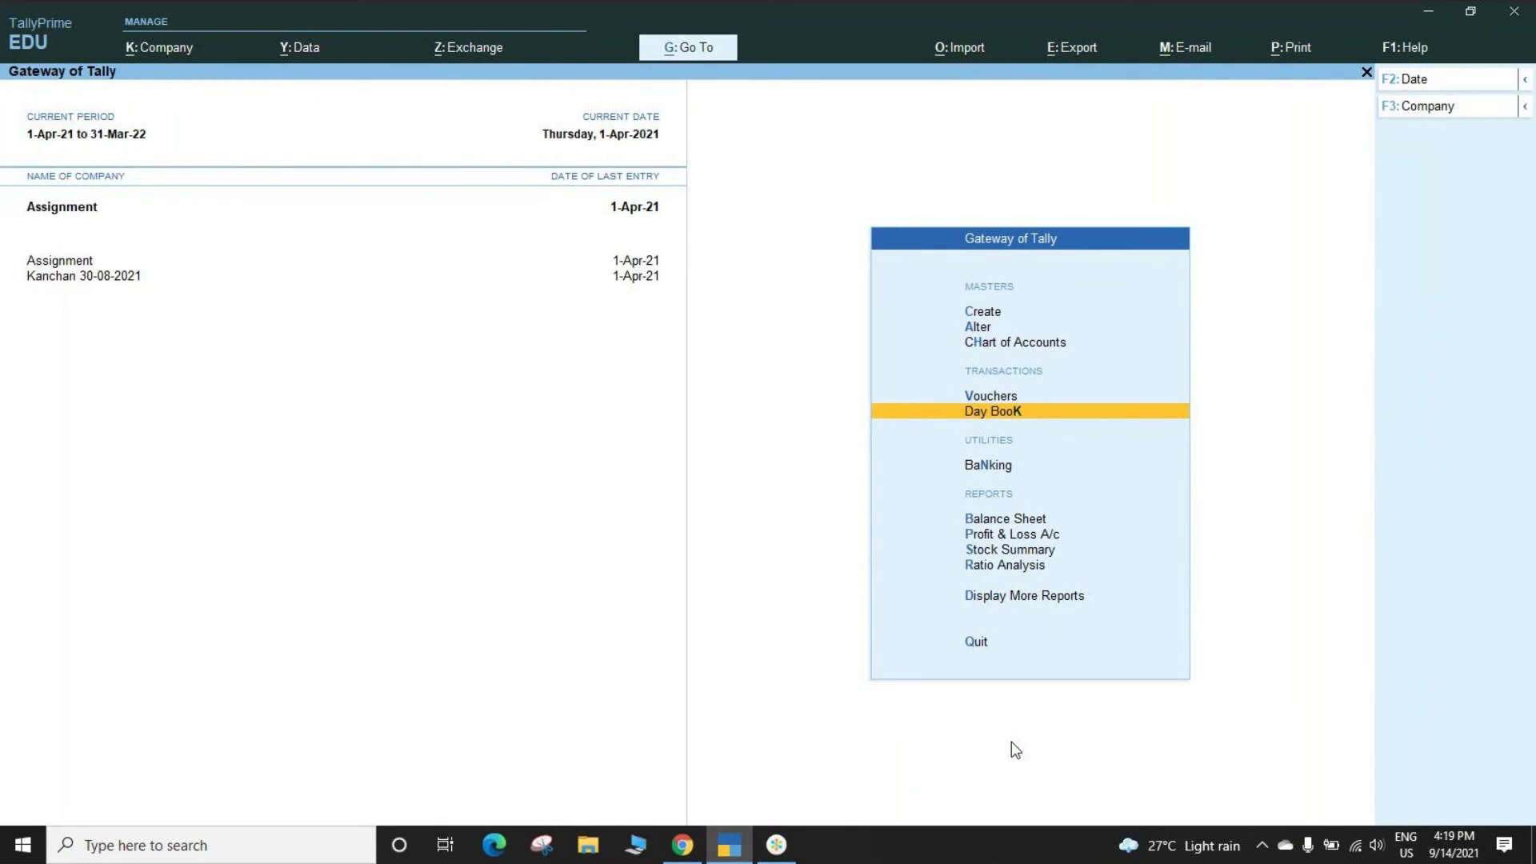
Open voucher entry and switch the voucher type to Debit Note.
{"action": "key", "text": "Up"}
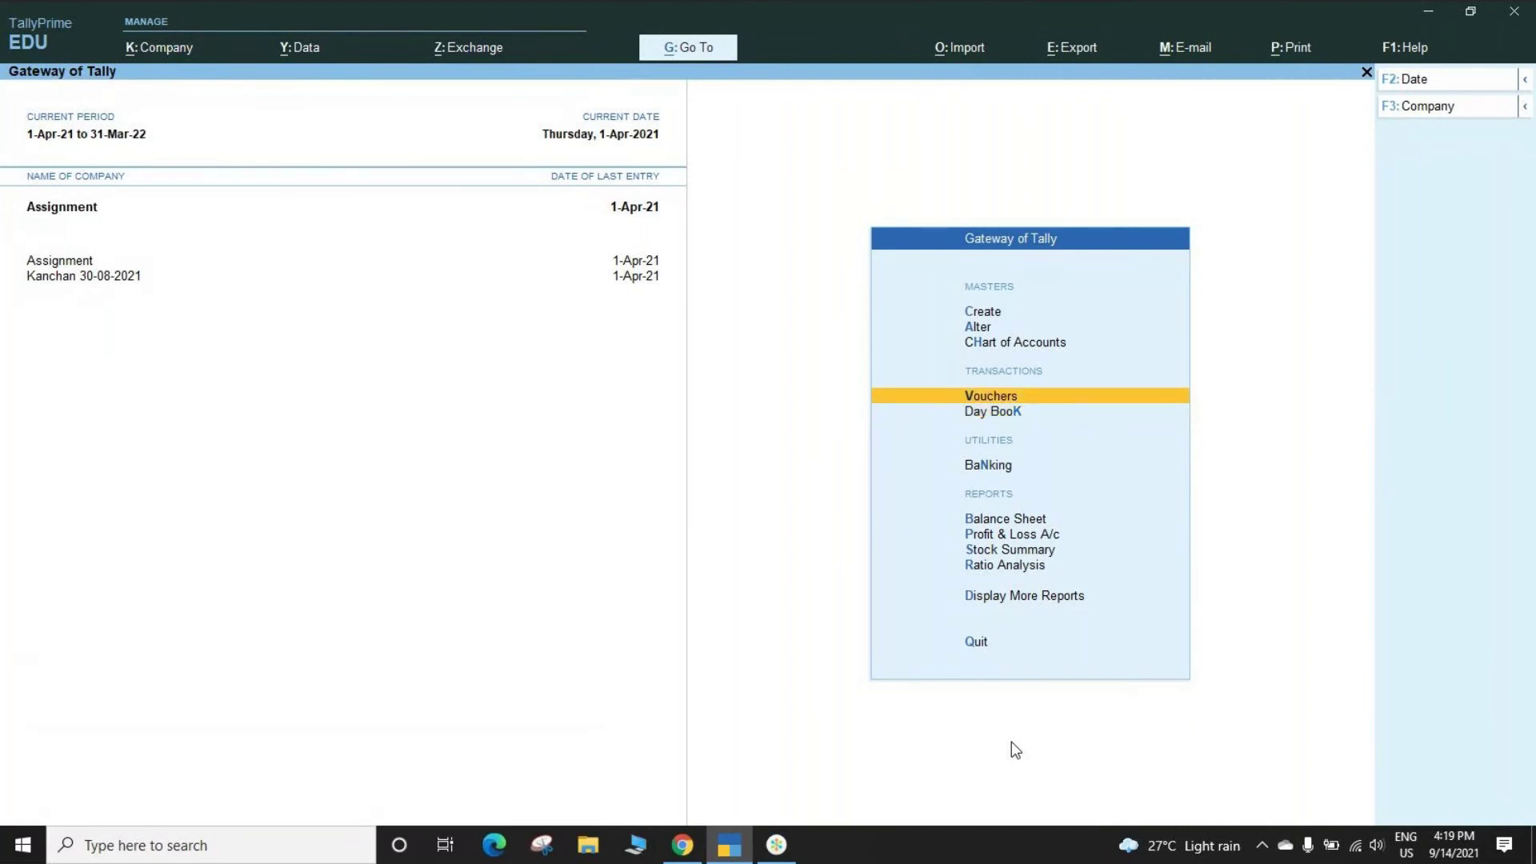
{"action": "key", "text": "Return"}
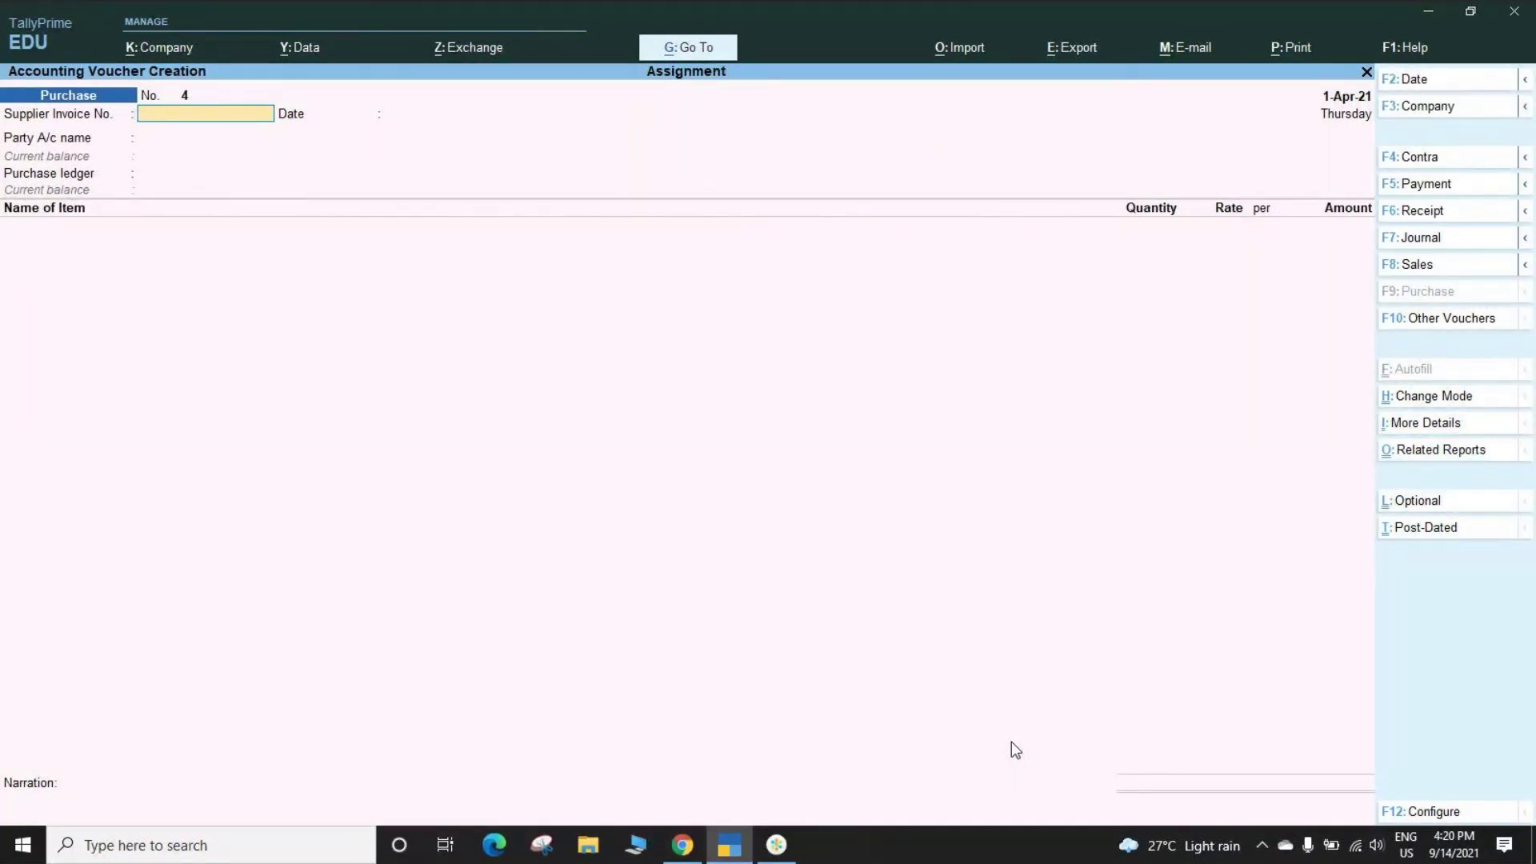
{"action": "key", "text": "ctrl"}
{"action": "key", "text": "ctrl+F5"}
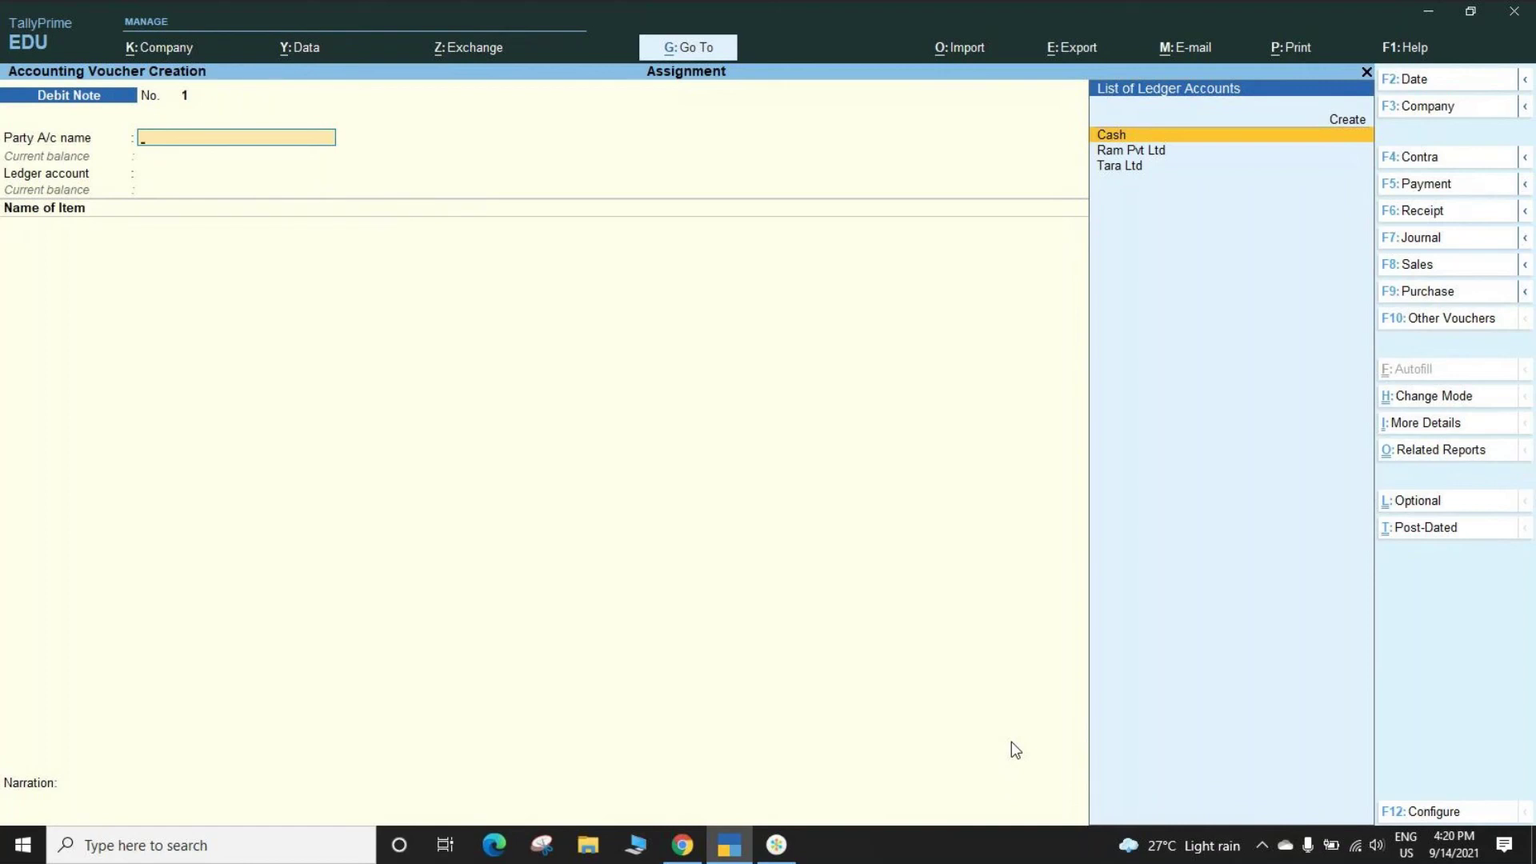
Set the debit note's party account to Ram Pvt Ltd, accept its supplementary details as they are, and choose Purchase as the ledger account.
{"action": "key", "text": "Down"}
{"action": "key", "text": "Return"}
{"action": "key", "text": "Return"}
{"action": "key", "text": "Return"}
{"action": "key", "text": "Return"}
{"action": "key", "text": "Return"}
{"action": "key", "text": "Return"}
{"action": "key", "text": "Return"}
{"action": "key", "text": "Return"}
{"action": "key", "text": "Return"}
{"action": "key", "text": "Return"}
{"action": "key", "text": "Return"}
{"action": "key", "text": "Return"}
{"action": "key", "text": "Return"}
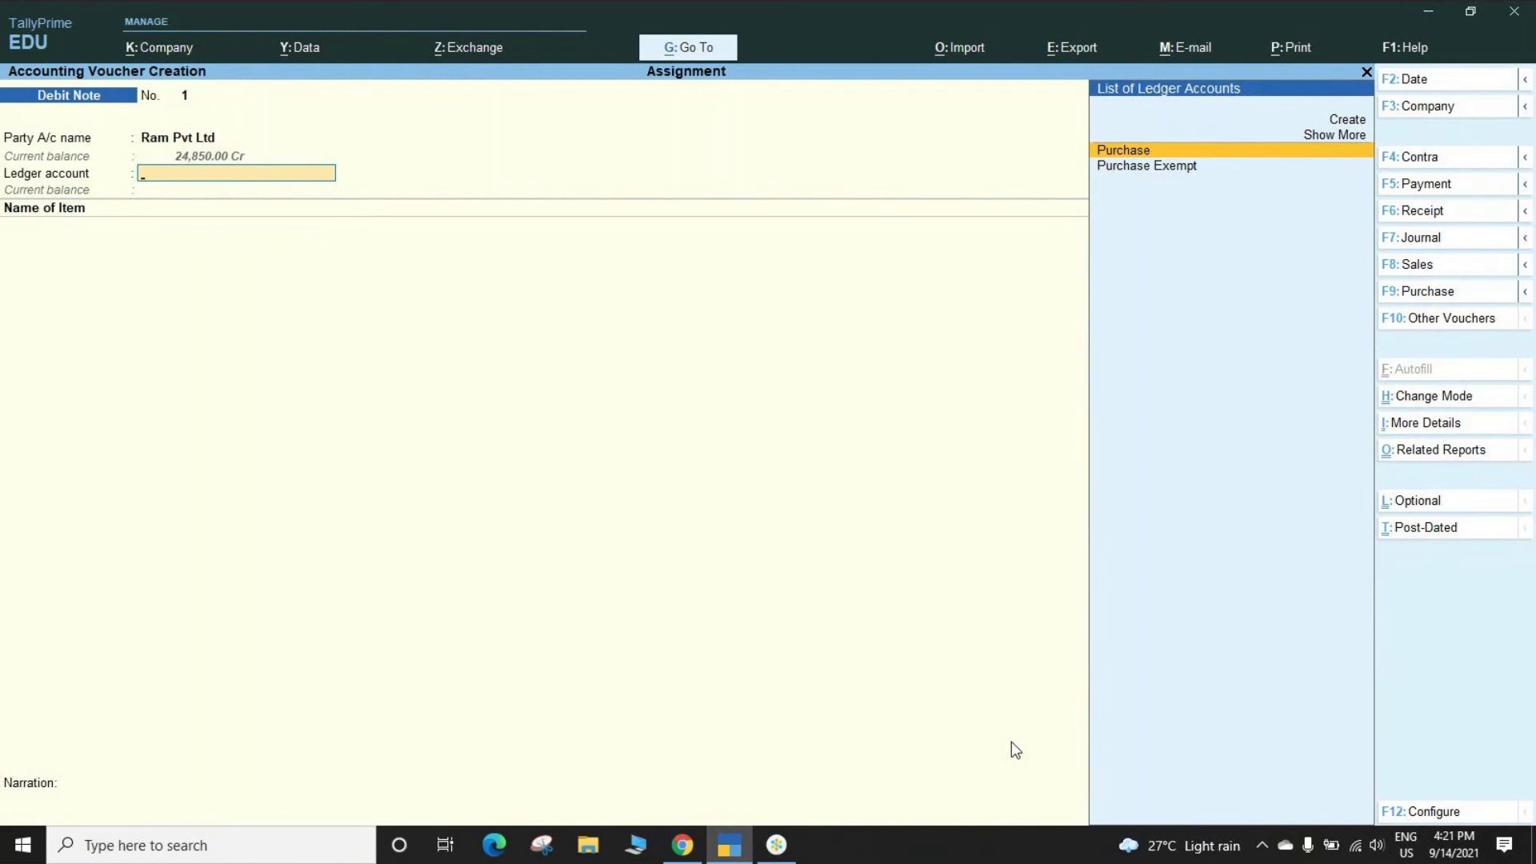
{"action": "key", "text": "Return"}
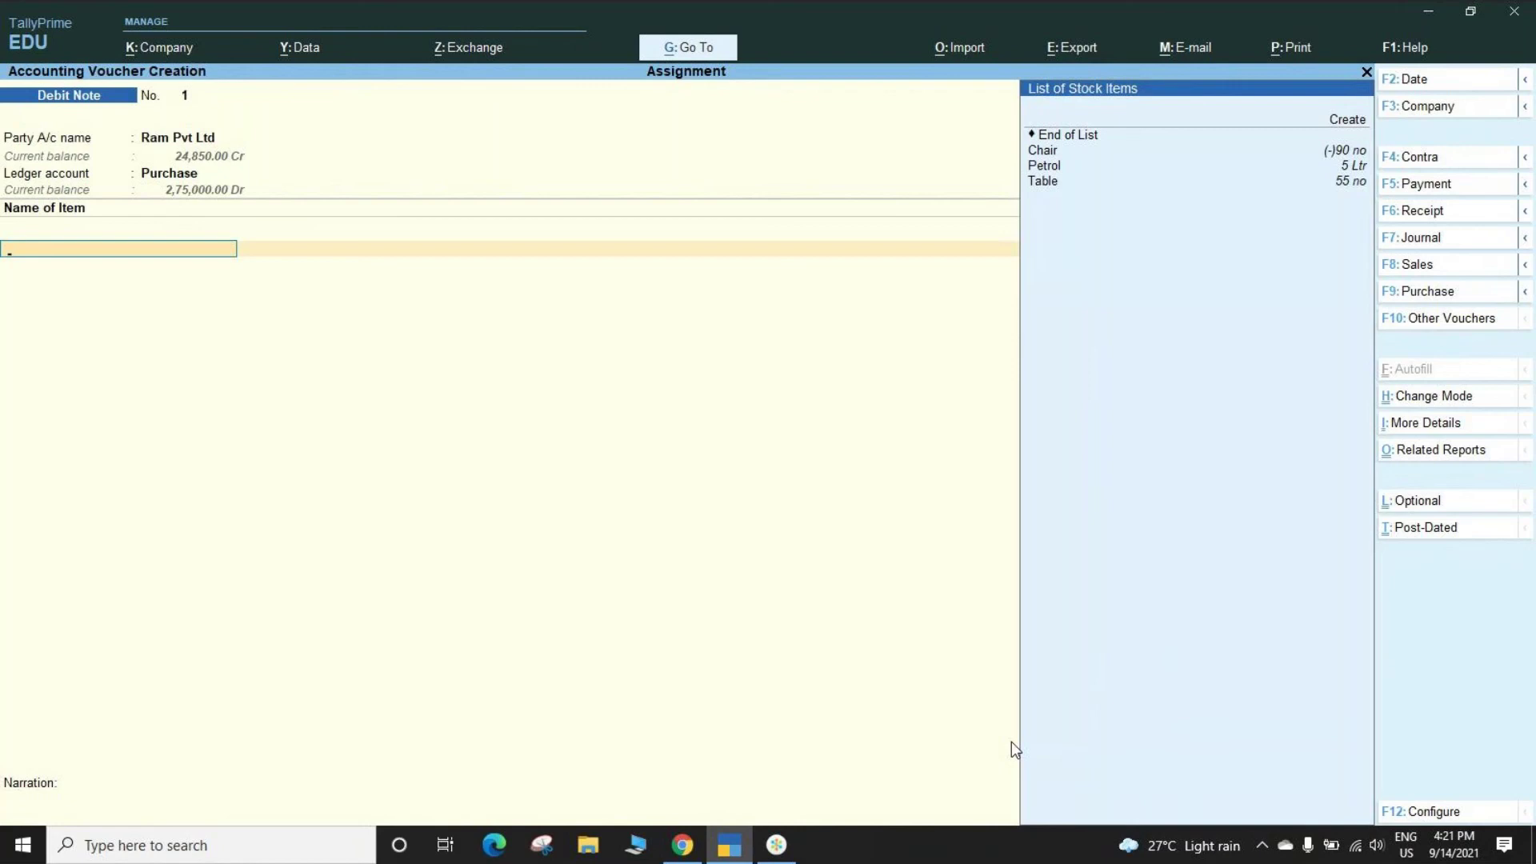
Add the stock item Table to the debit note with quantity 10 no at a rate of 5,000, without discount.
{"action": "key", "text": "Down"}
{"action": "key", "text": "Down"}
{"action": "key", "text": "Down"}
{"action": "key", "text": "Down"}
{"action": "key", "text": "Return"}
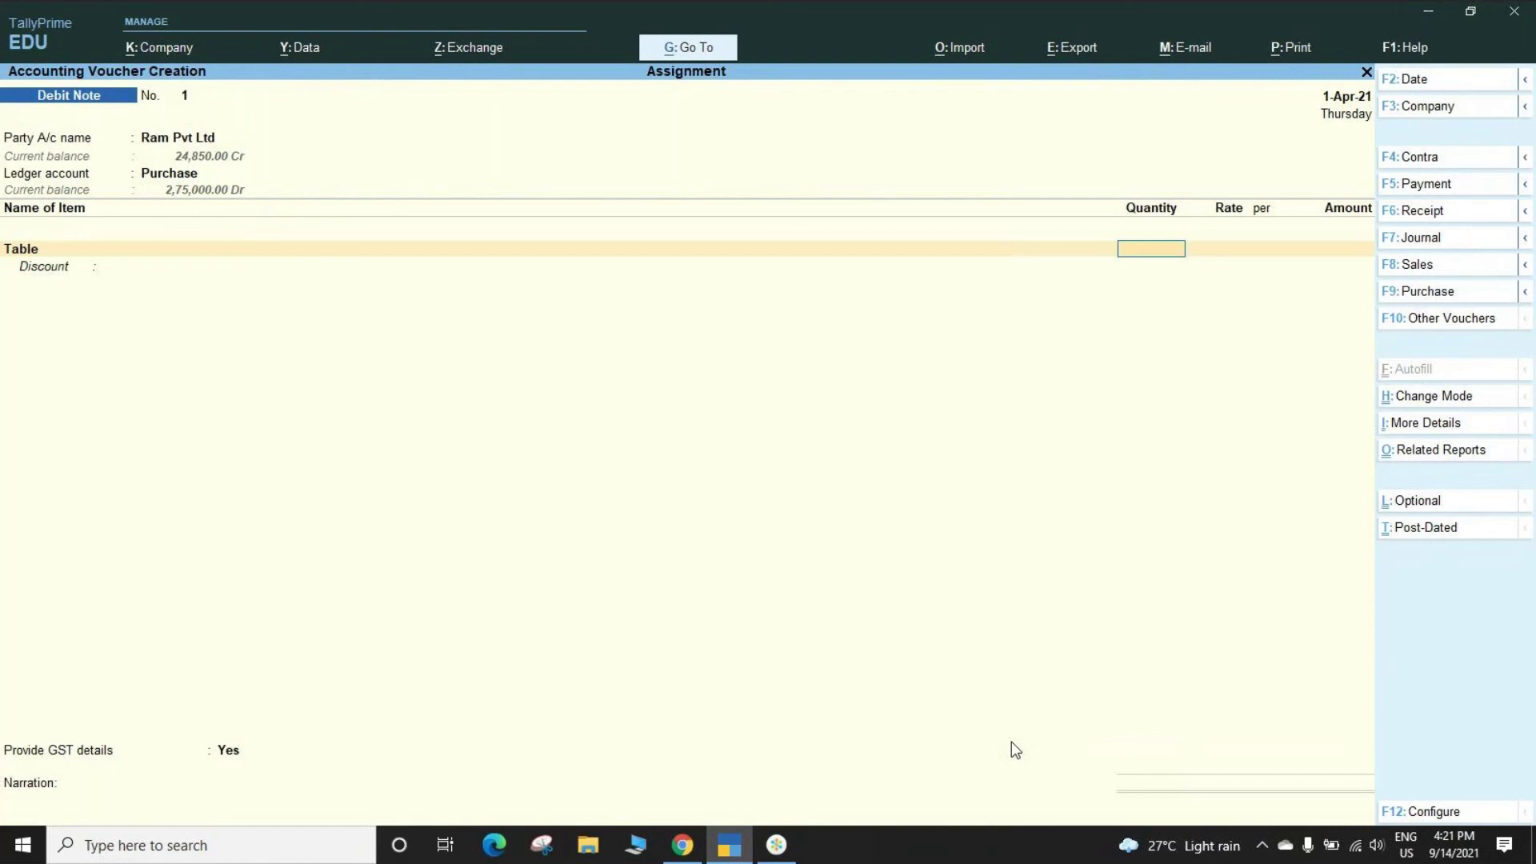
{"action": "type", "text": "0"}
{"action": "key", "text": "Return"}
{"action": "key", "text": "Return"}
{"action": "key", "text": "Return"}
{"action": "key", "text": "Return"}
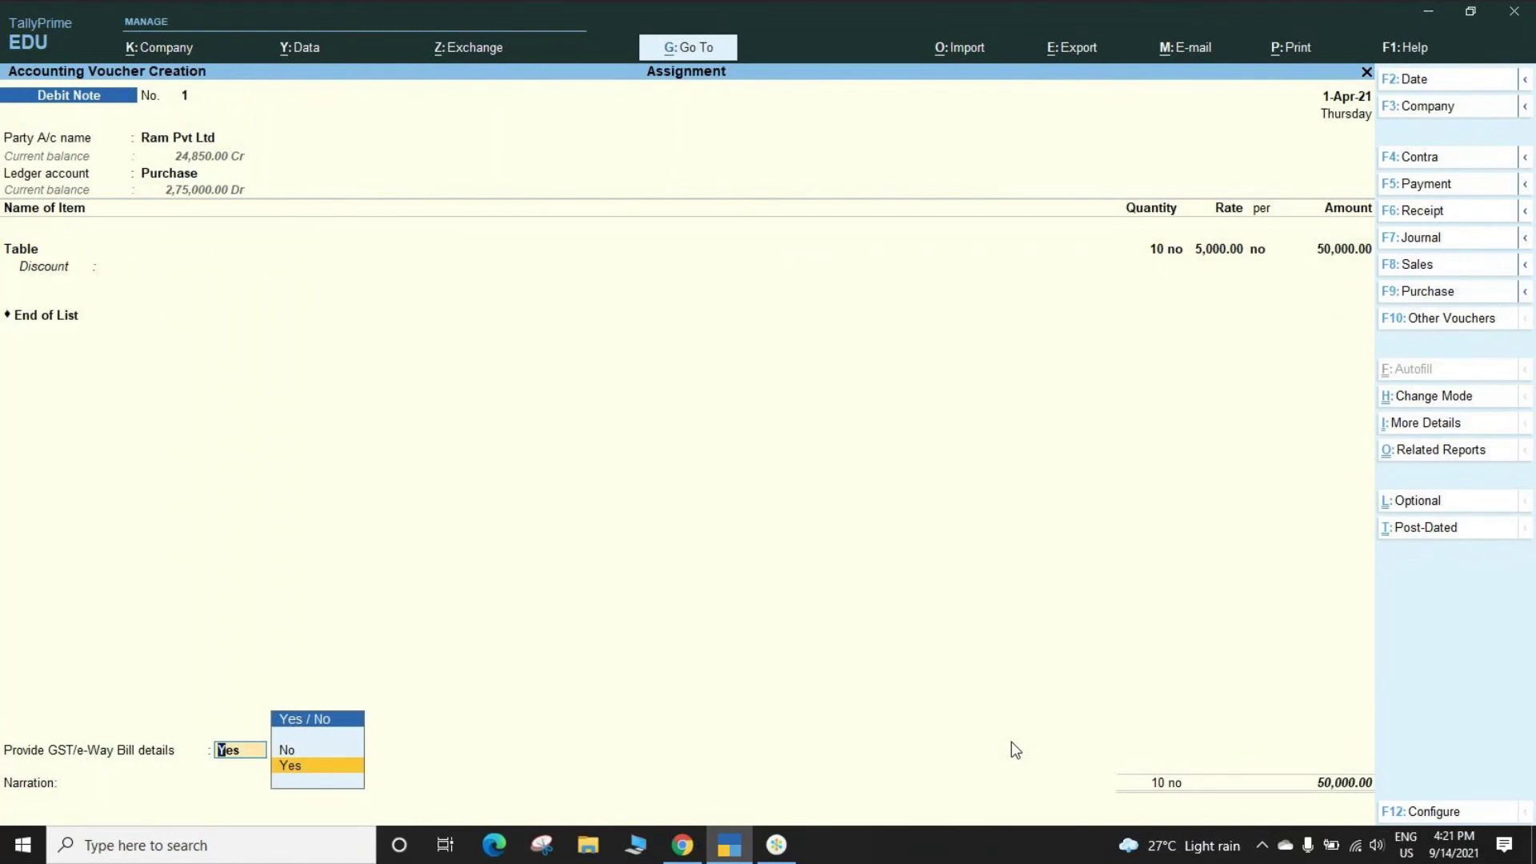
Add the SGST and CGST ledgers below the Table line, leaving their amounts blank.
{"action": "key", "text": "BackSpace"}
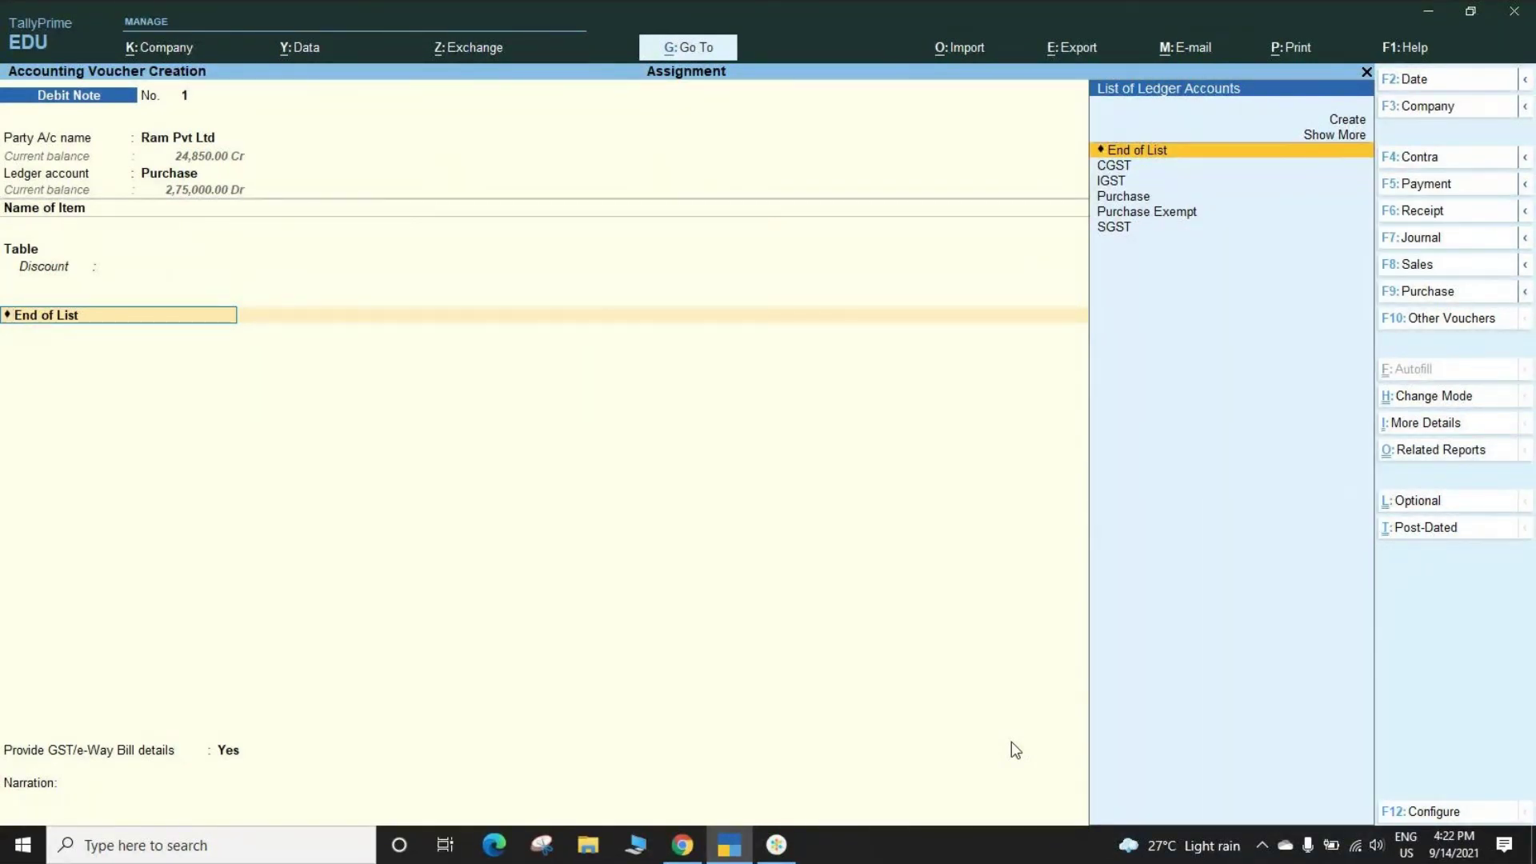
{"action": "key", "text": "Down"}
{"action": "key", "text": "Down"}
{"action": "key", "text": "Down"}
{"action": "key", "text": "Down"}
{"action": "key", "text": "Down"}
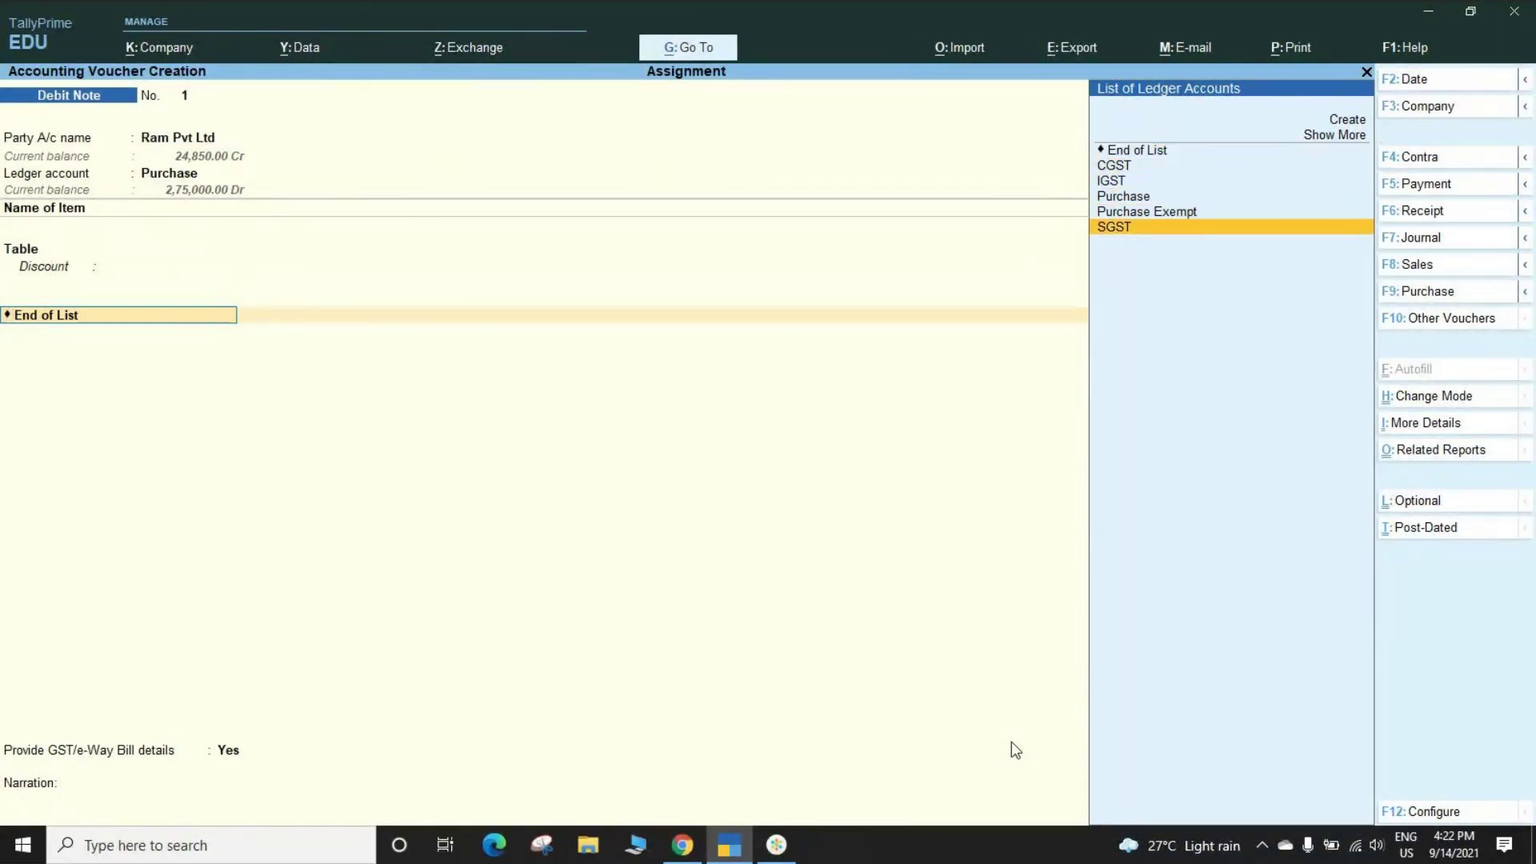
{"action": "key", "text": "Return"}
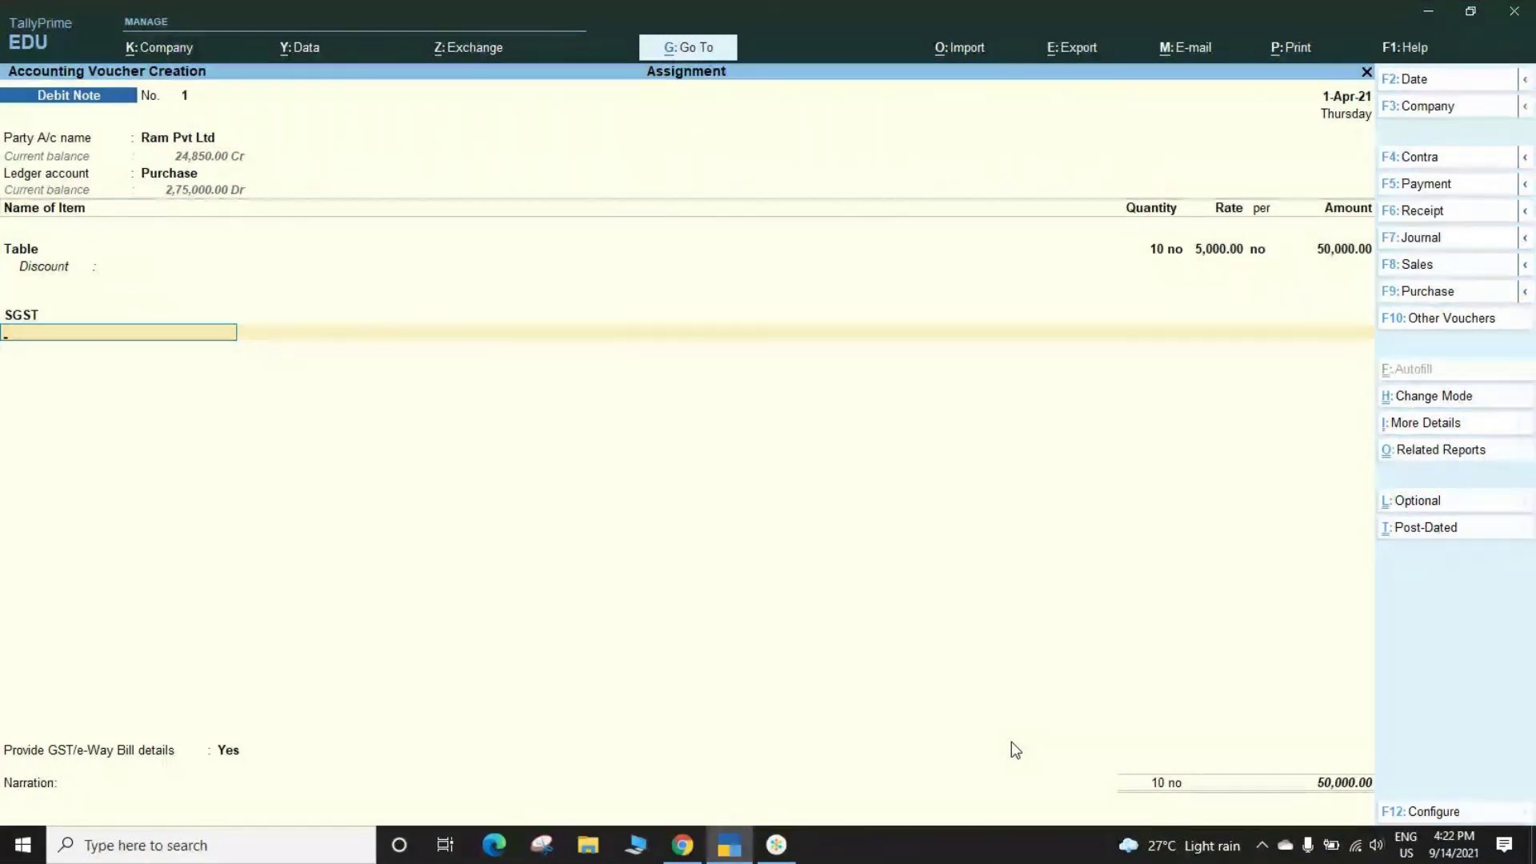
{"action": "key", "text": "Return"}
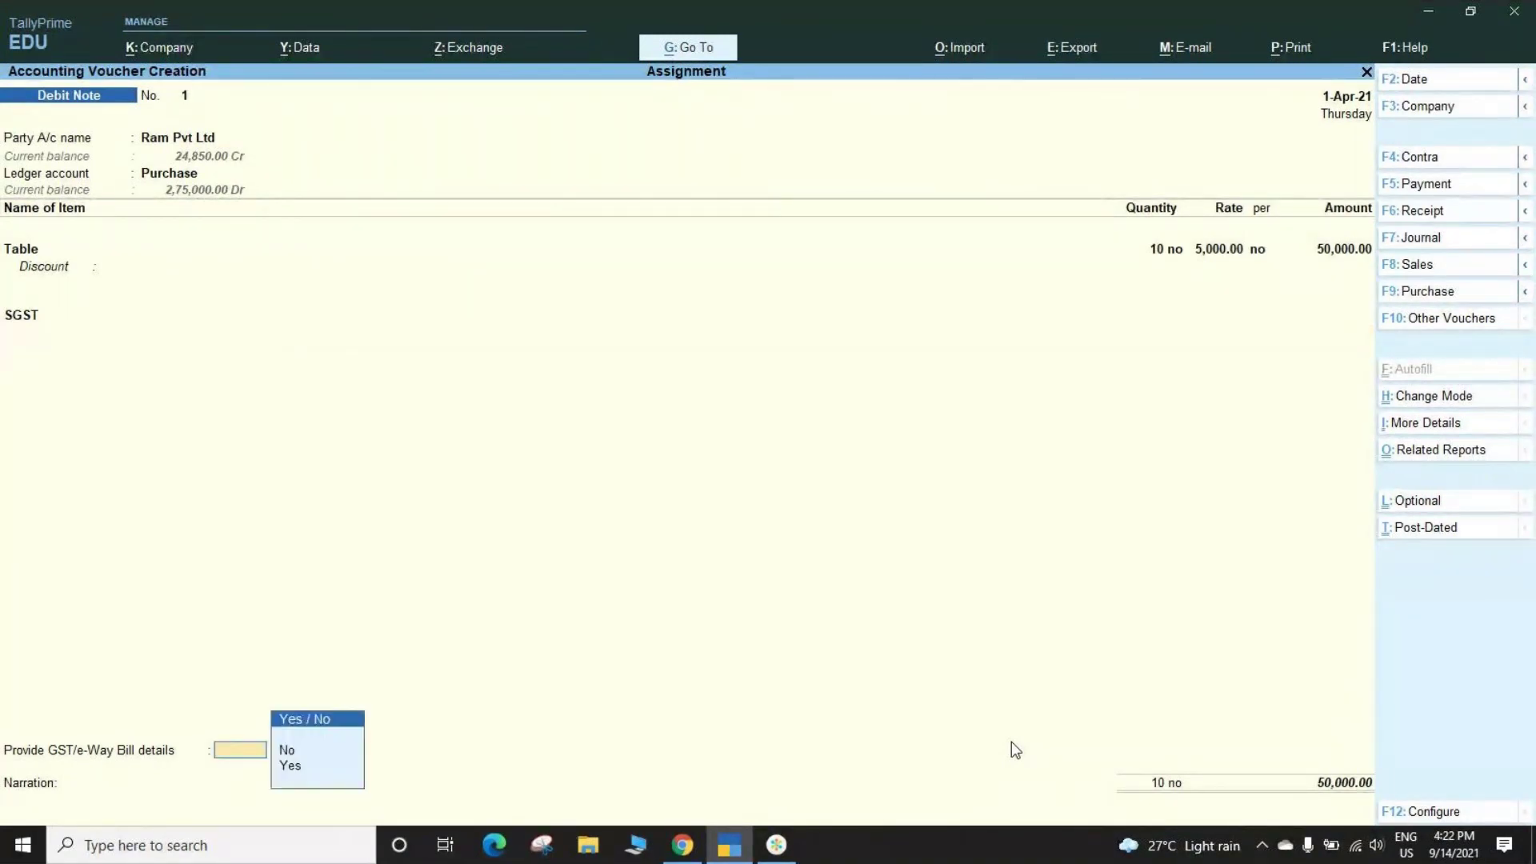
{"action": "key", "text": "BackSpace"}
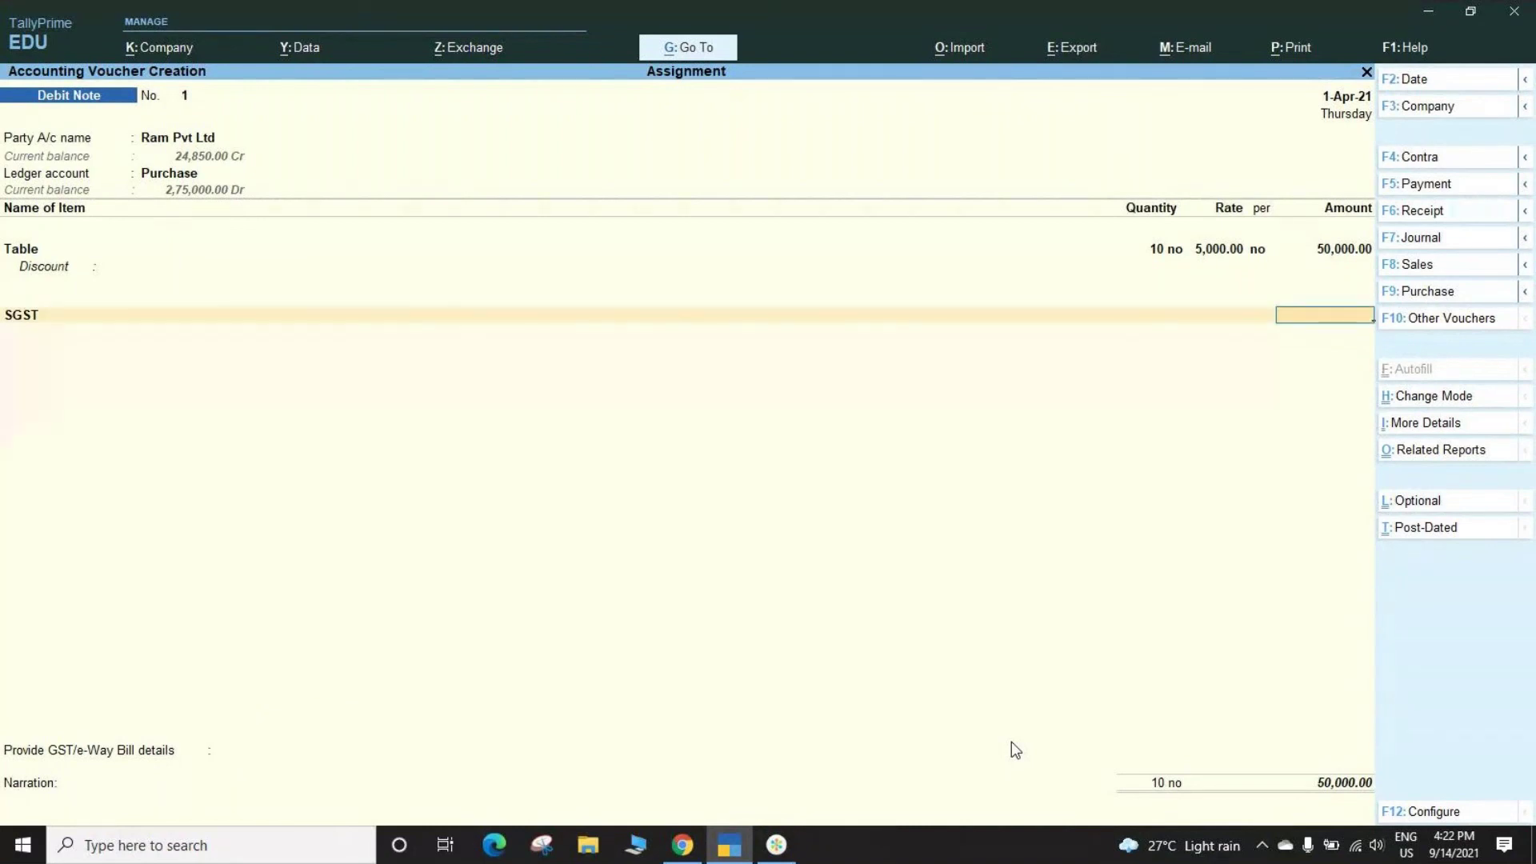
{"action": "key", "text": "Return"}
{"action": "key", "text": "Down"}
{"action": "key", "text": "Return"}
{"action": "key", "text": "Return"}
{"action": "key", "text": "Return"}
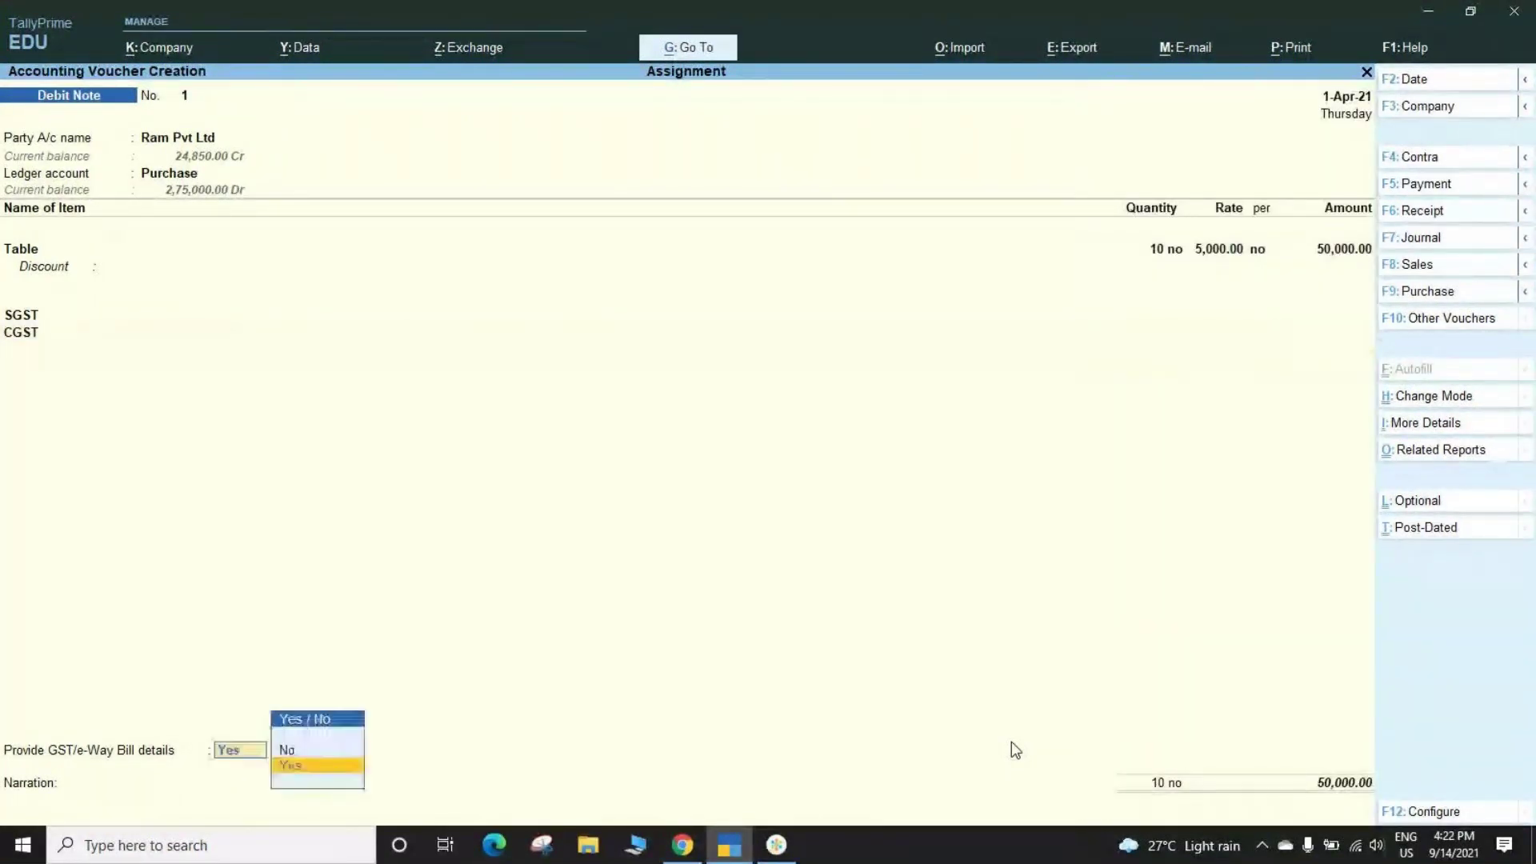
Set Provide GST/e-Way Bill details to No for the debit note.
{"action": "key", "text": "Return"}
{"action": "key", "text": "Escape"}
{"action": "key", "text": "Up"}
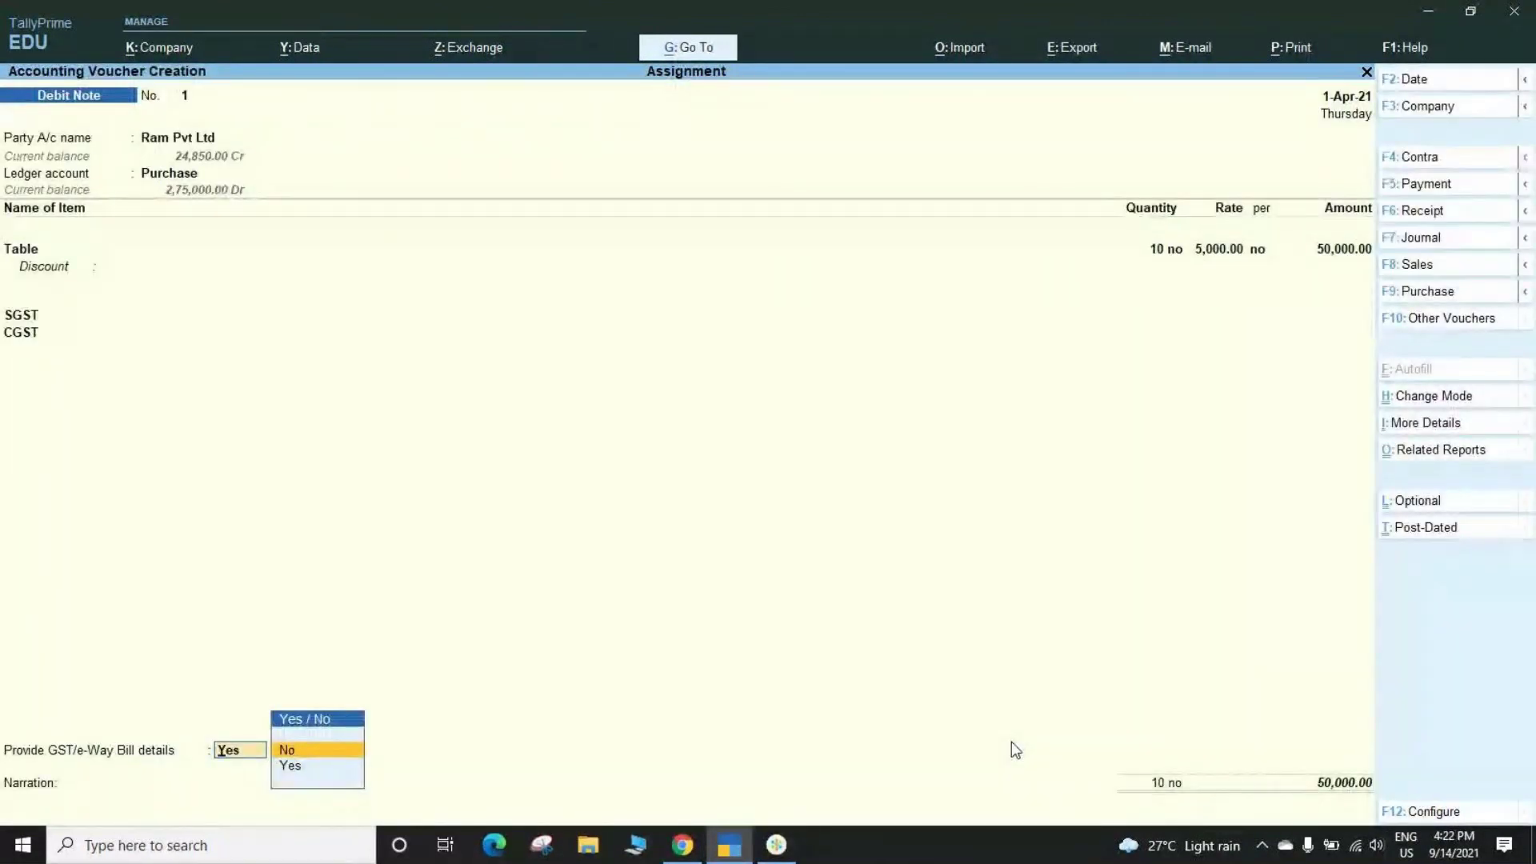
{"action": "left_click", "coordinate": [748, 858]}
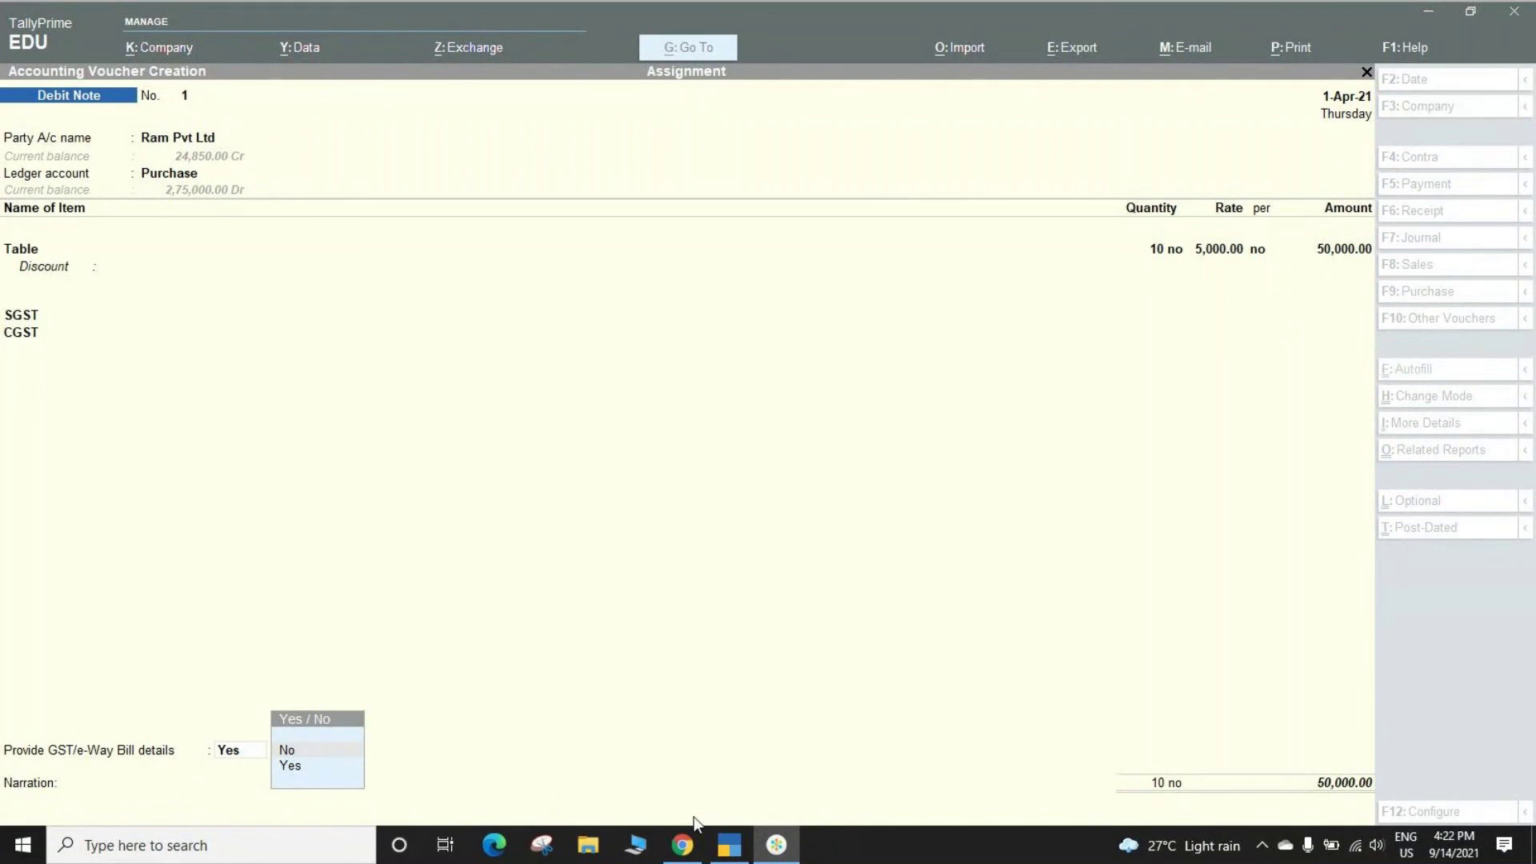
{"action": "mouse_move", "coordinate": [743, 846]}
{"action": "left_click", "coordinate": [749, 843]}
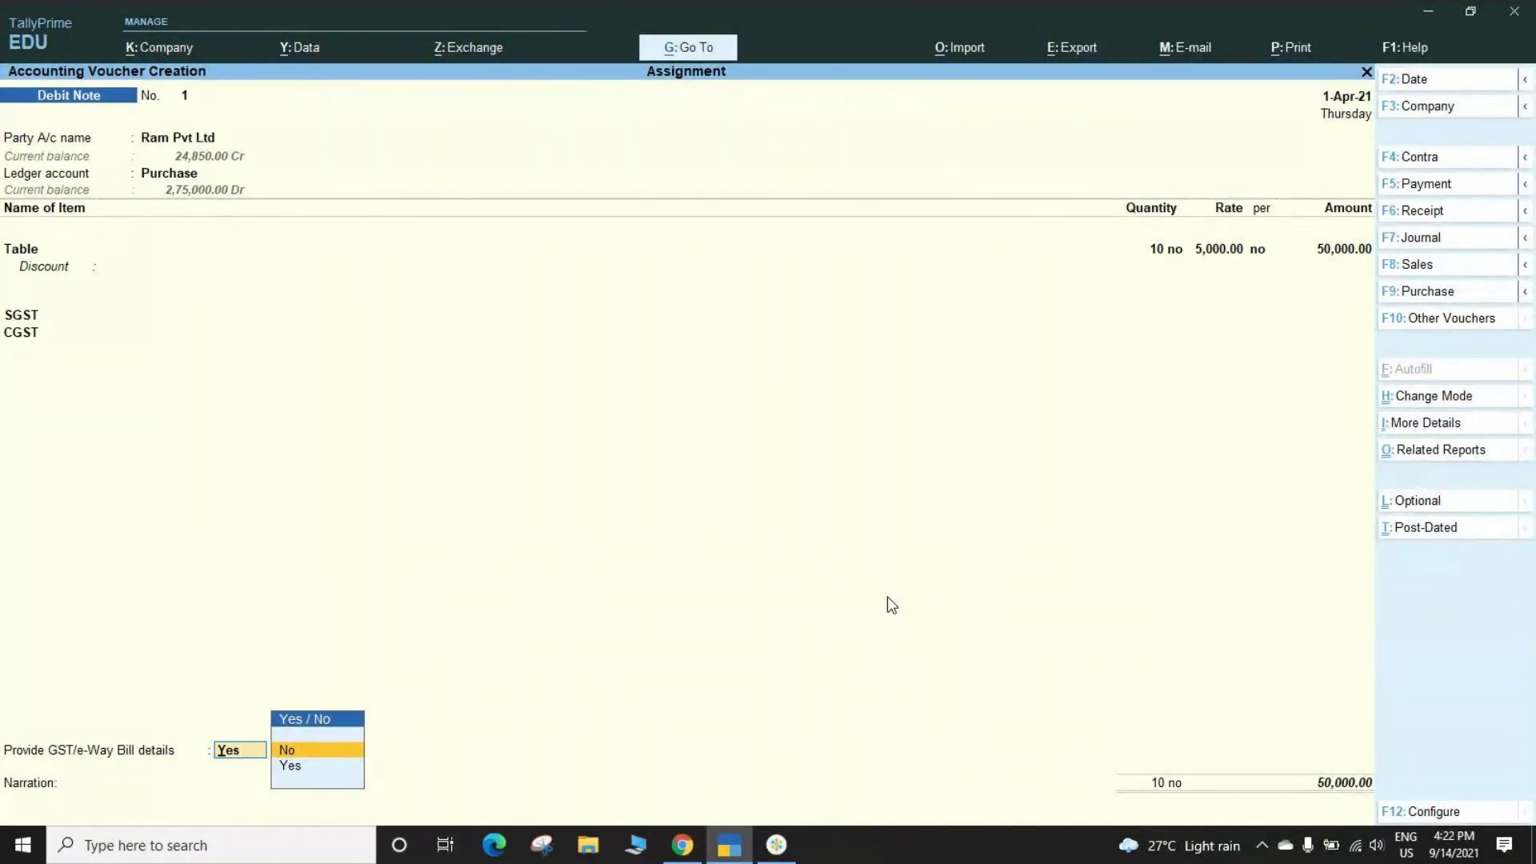
{"action": "key", "text": "Return"}
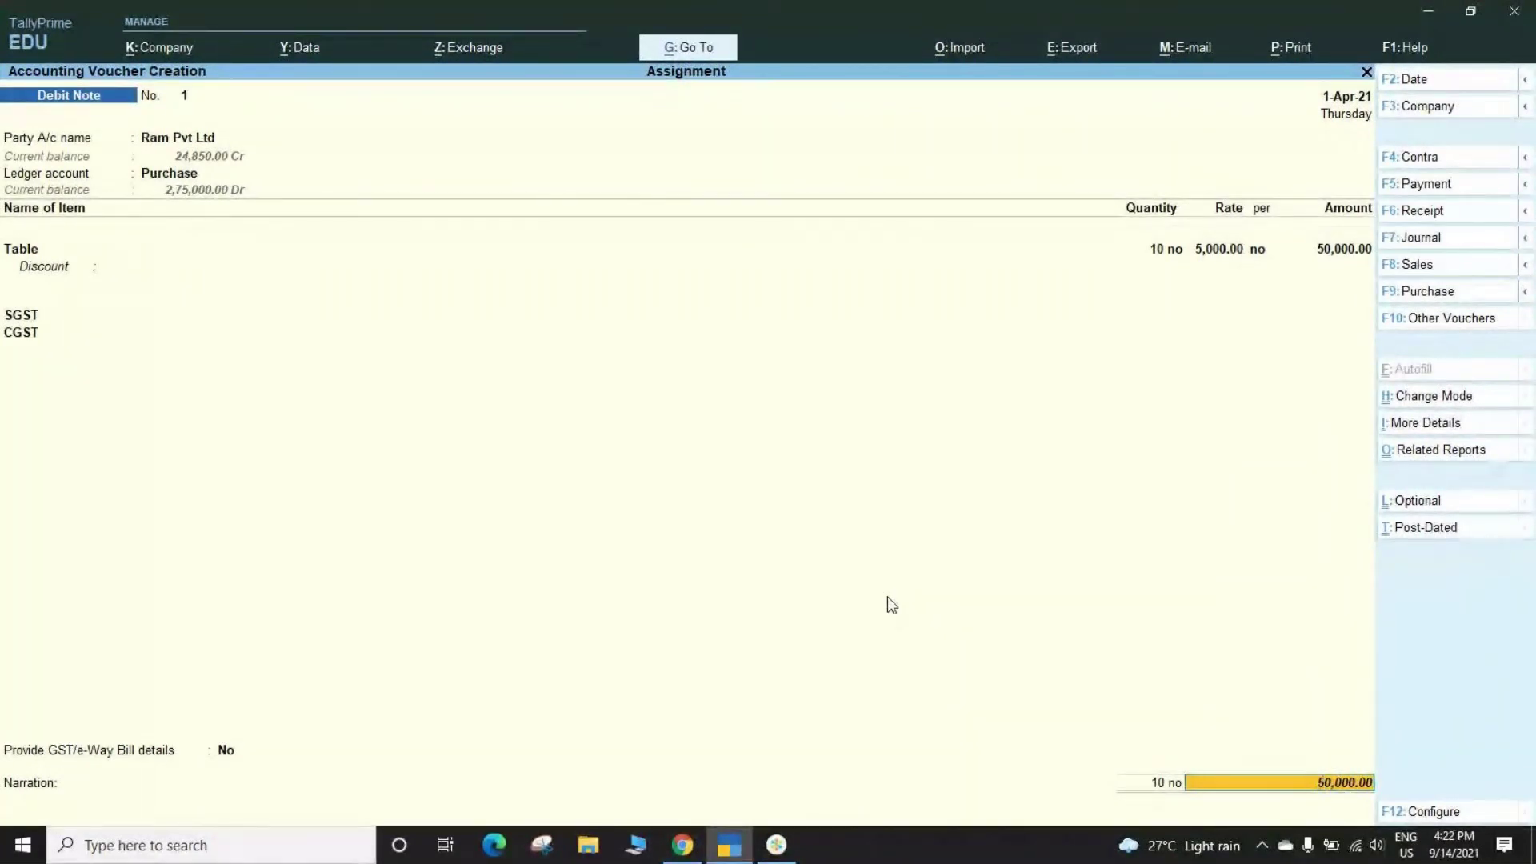
Allocate 350 Dr against bill 233/4 and 24,500 Dr against bill 56 in Ram Pvt Ltd's bill-wise details, both as Agst Ref.
{"action": "key", "text": "Return"}
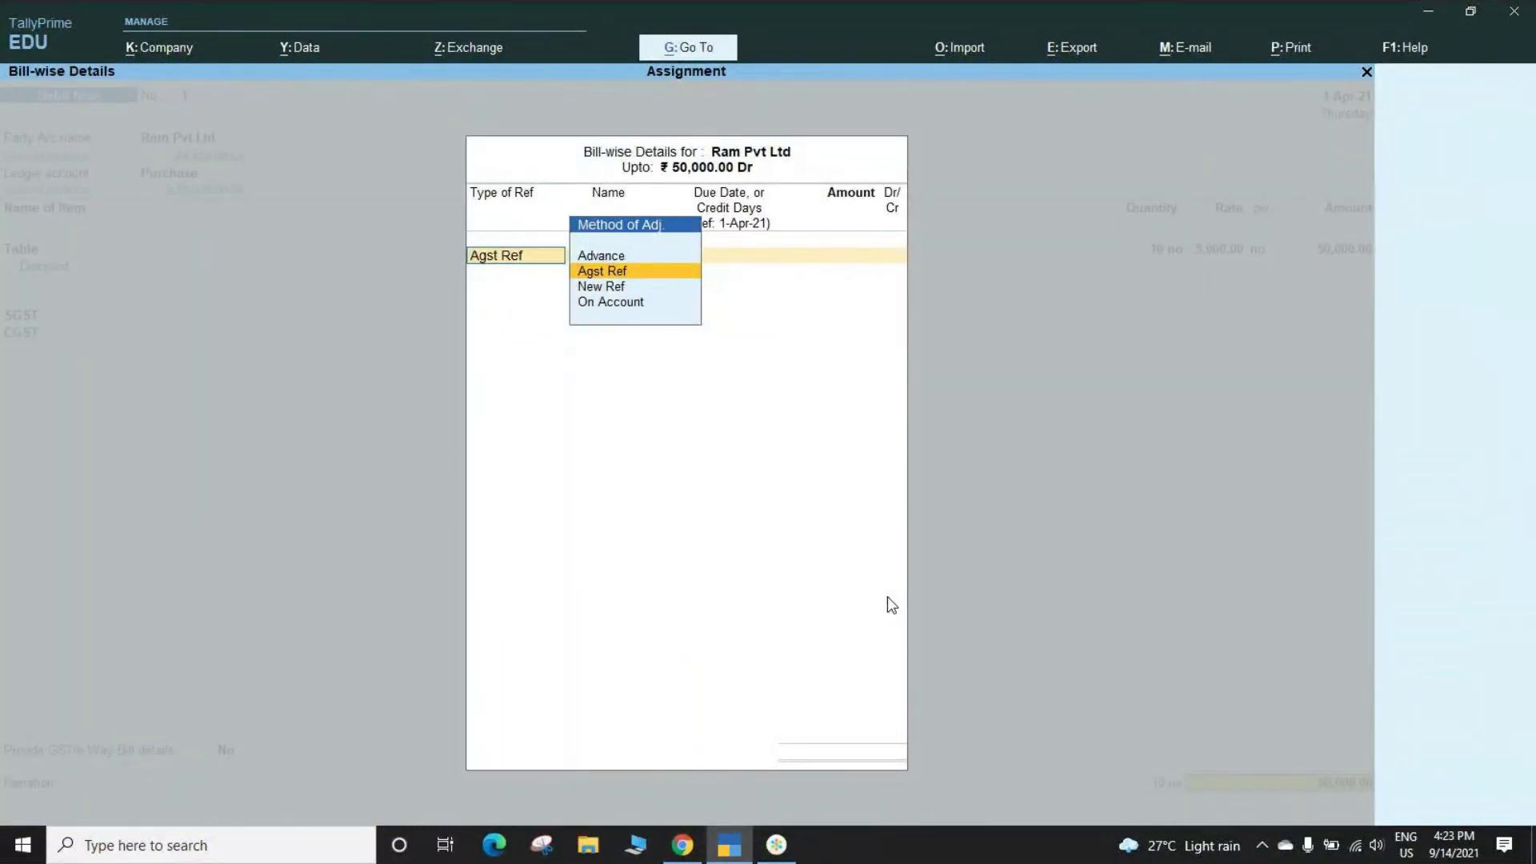
{"action": "key", "text": "Return"}
{"action": "key", "text": "Return"}
{"action": "key", "text": "Return"}
{"action": "key", "text": "Return"}
{"action": "key", "text": "Return"}
{"action": "key", "text": "Return"}
{"action": "key", "text": "Return"}
{"action": "key", "text": "Return"}
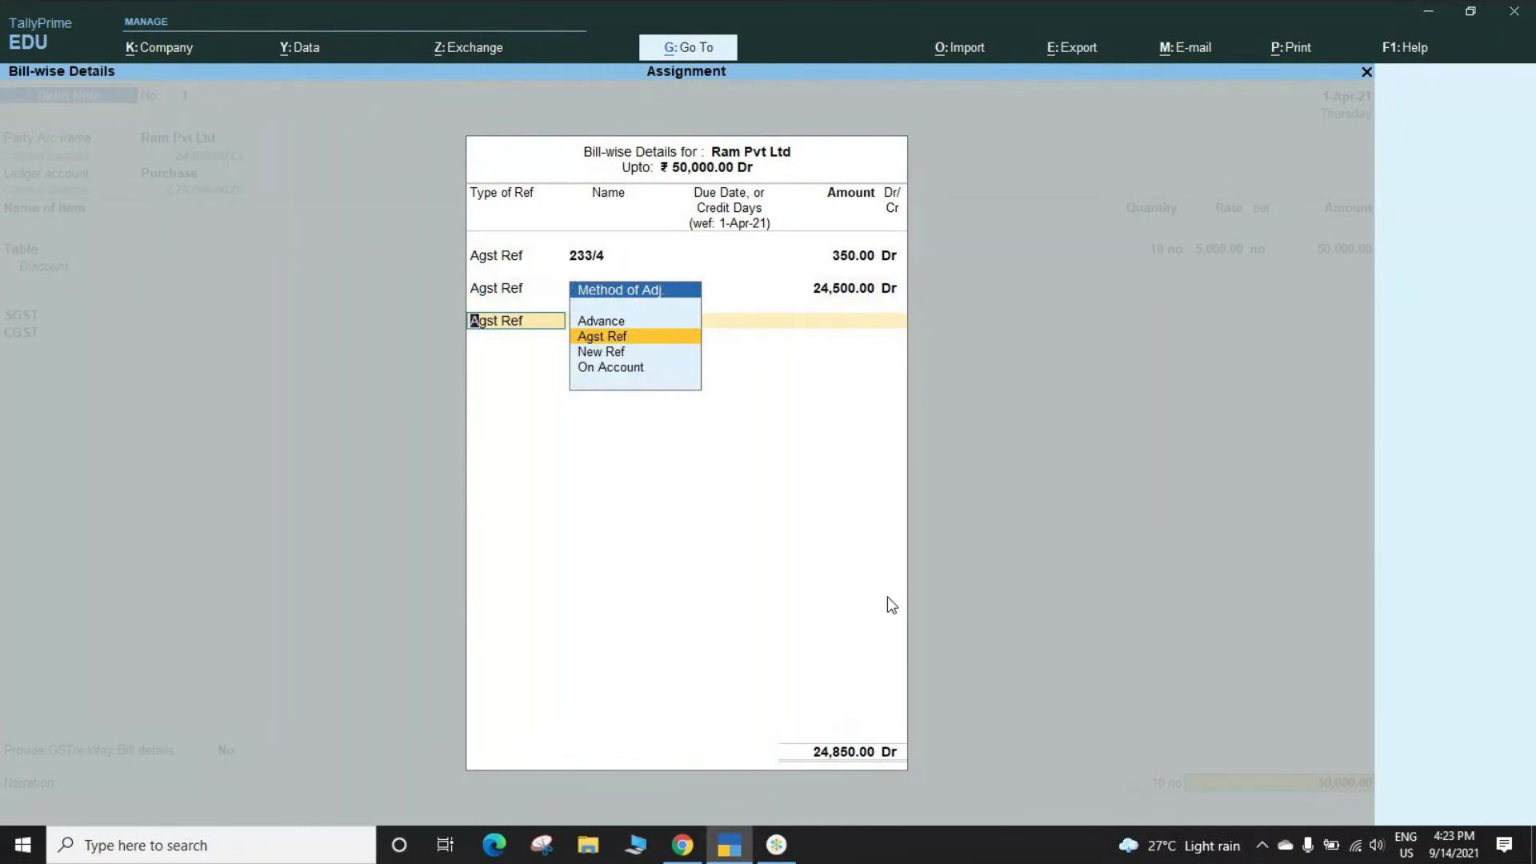
{"action": "key", "text": "Return"}
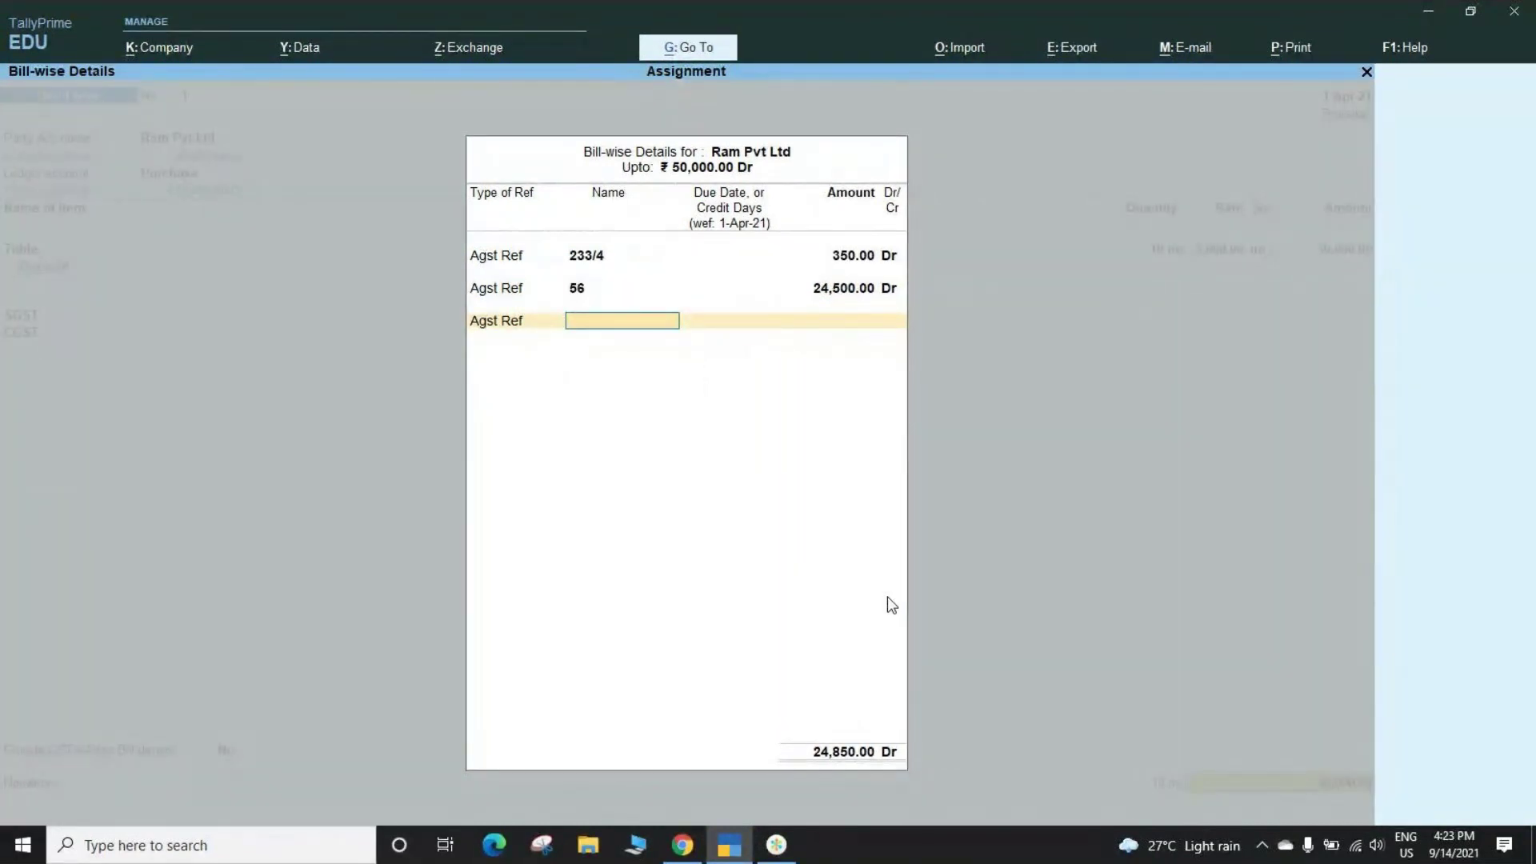
{"action": "key", "text": "BackSpace"}
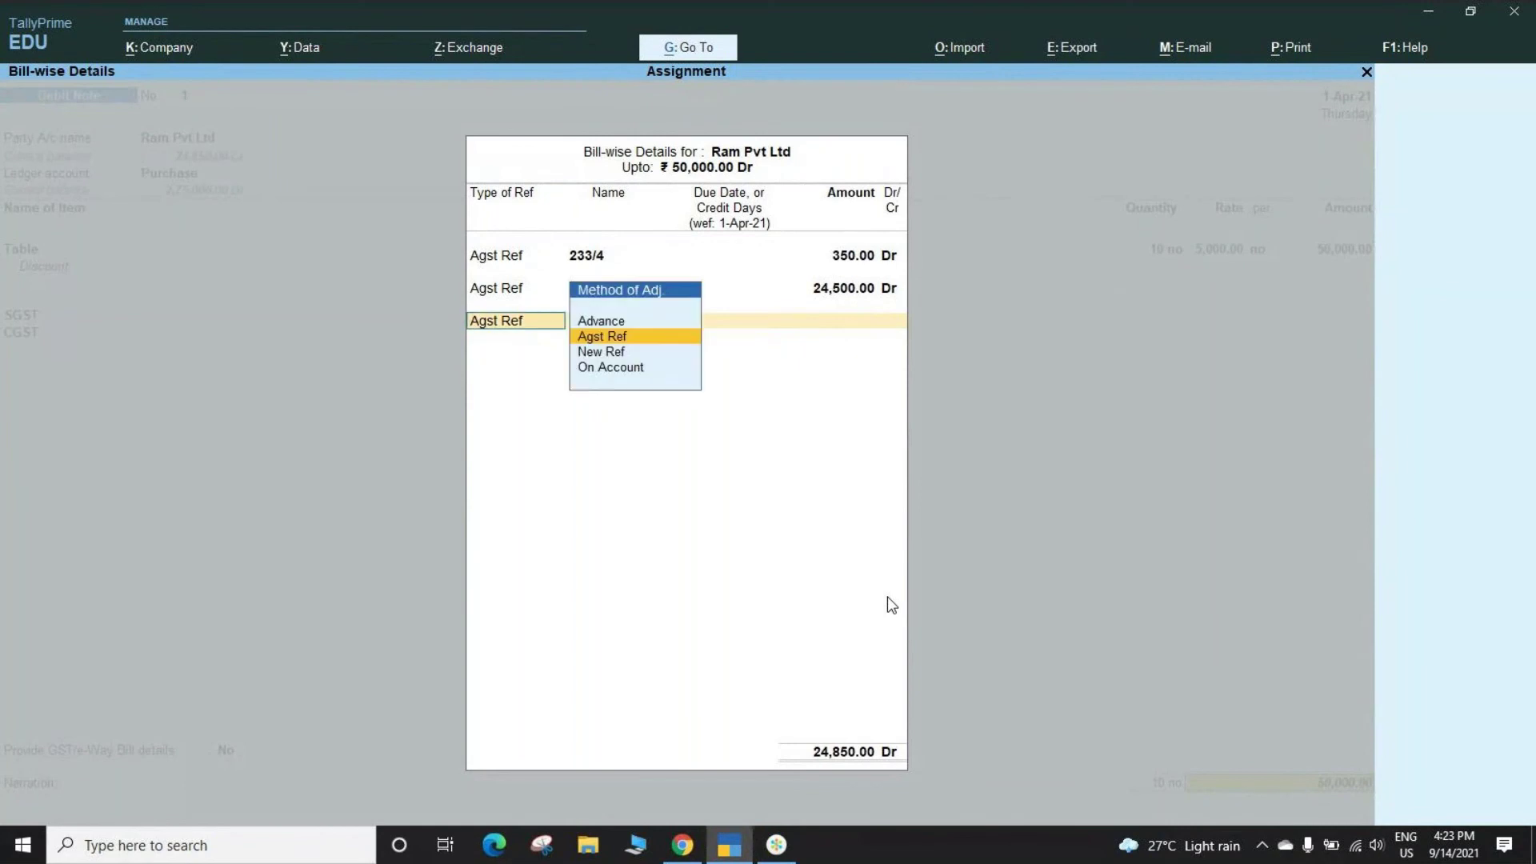
{"action": "key", "text": "BackSpace"}
{"action": "key", "text": "Return"}
{"action": "key", "text": "BackSpace"}
{"action": "key", "text": "BackSpace"}
{"action": "key", "text": "BackSpace"}
{"action": "key", "text": "BackSpace"}
{"action": "key", "text": "Return"}
{"action": "key", "text": "Return"}
{"action": "key", "text": "Return"}
{"action": "key", "text": "Return"}
{"action": "key", "text": "Return"}
{"action": "key", "text": "Return"}
{"action": "key", "text": "BackSpace"}
{"action": "key", "text": "BackSpace"}
{"action": "key", "text": "BackSpace"}
{"action": "key", "text": "BackSpace"}
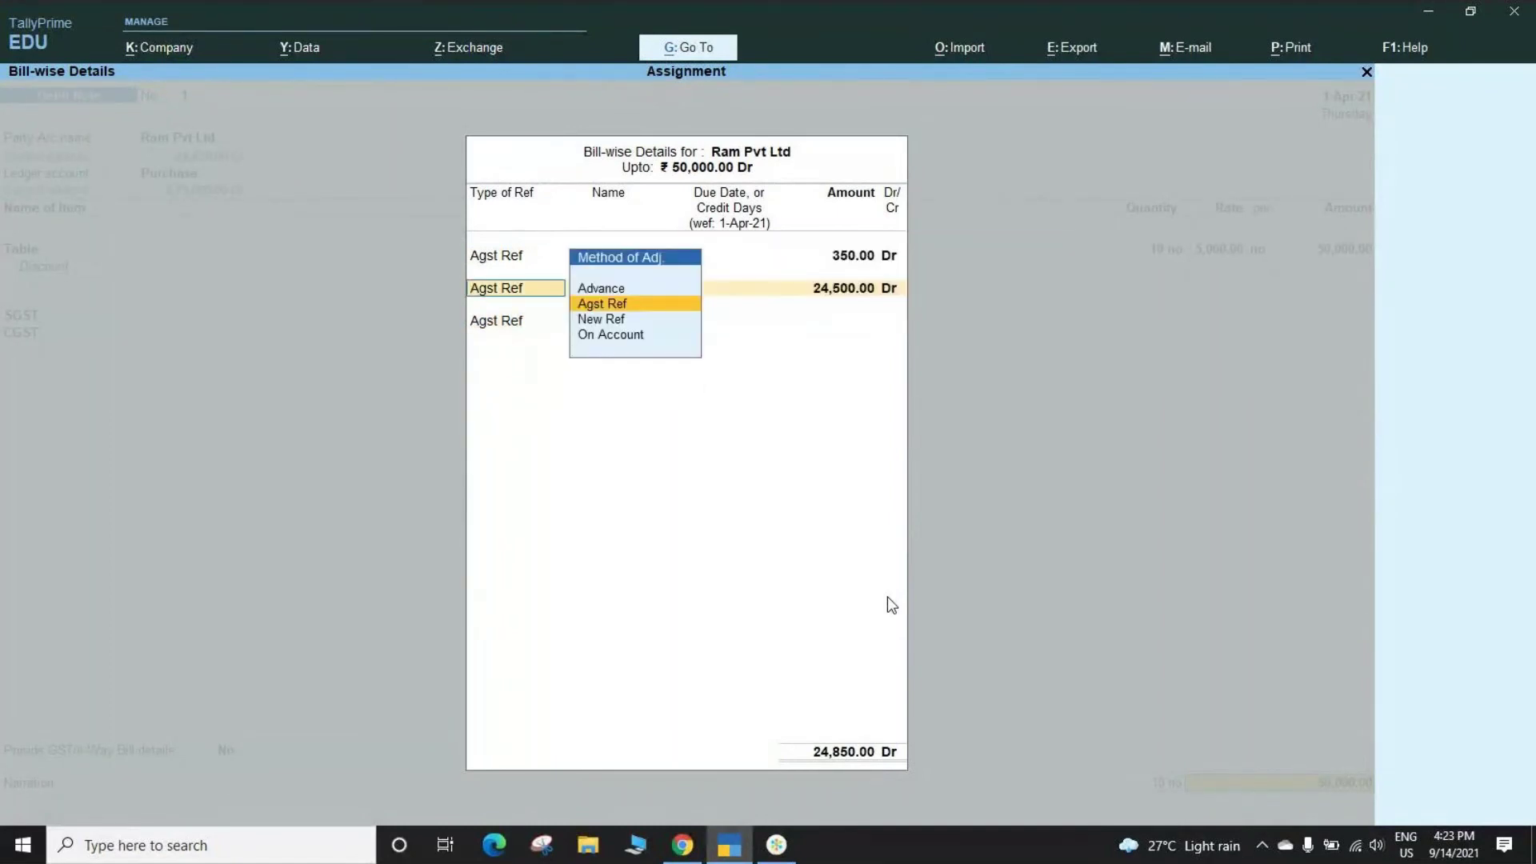
{"action": "key", "text": "BackSpace"}
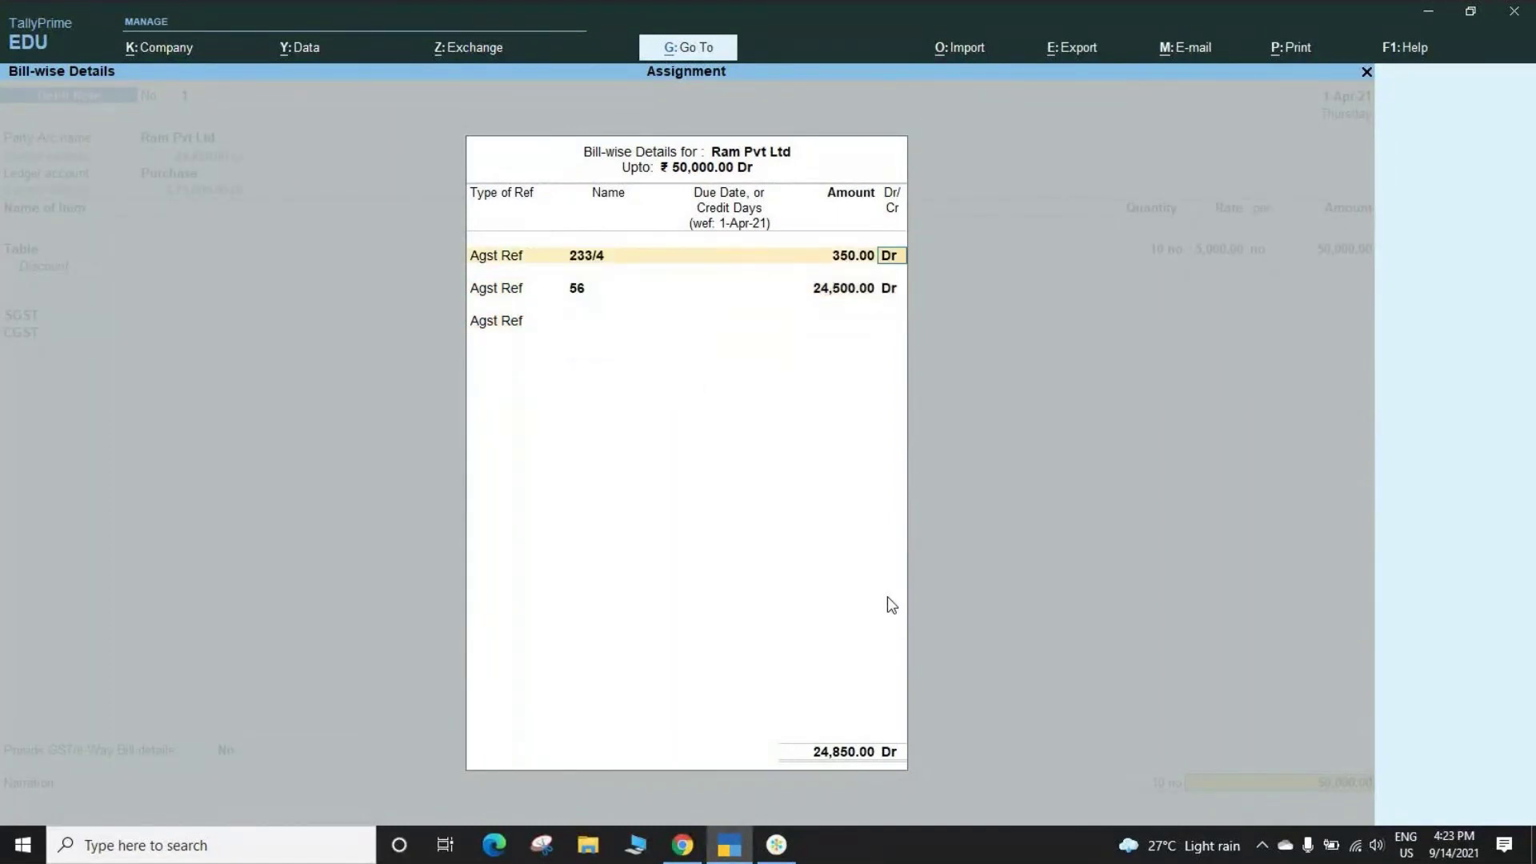
{"action": "key", "text": "BackSpace"}
{"action": "key", "text": "Escape"}
{"action": "key", "text": "y"}
{"action": "key", "text": "Return"}
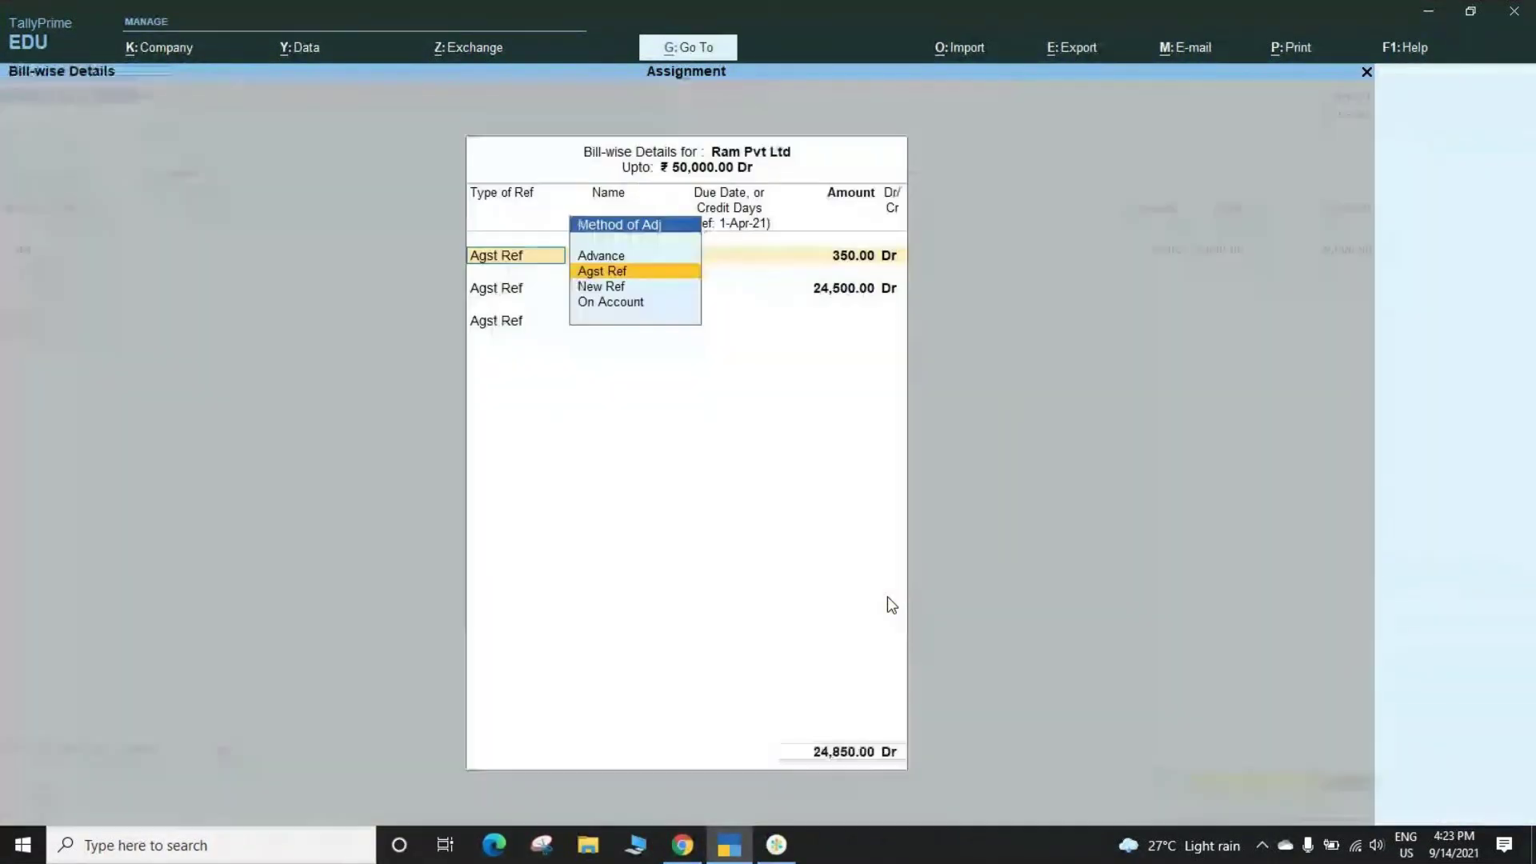
Review the bill-wise rows for bills 233/4 and 56, including the pending bill behind each allocation.
{"action": "key", "text": "Return"}
{"action": "key", "text": "Return"}
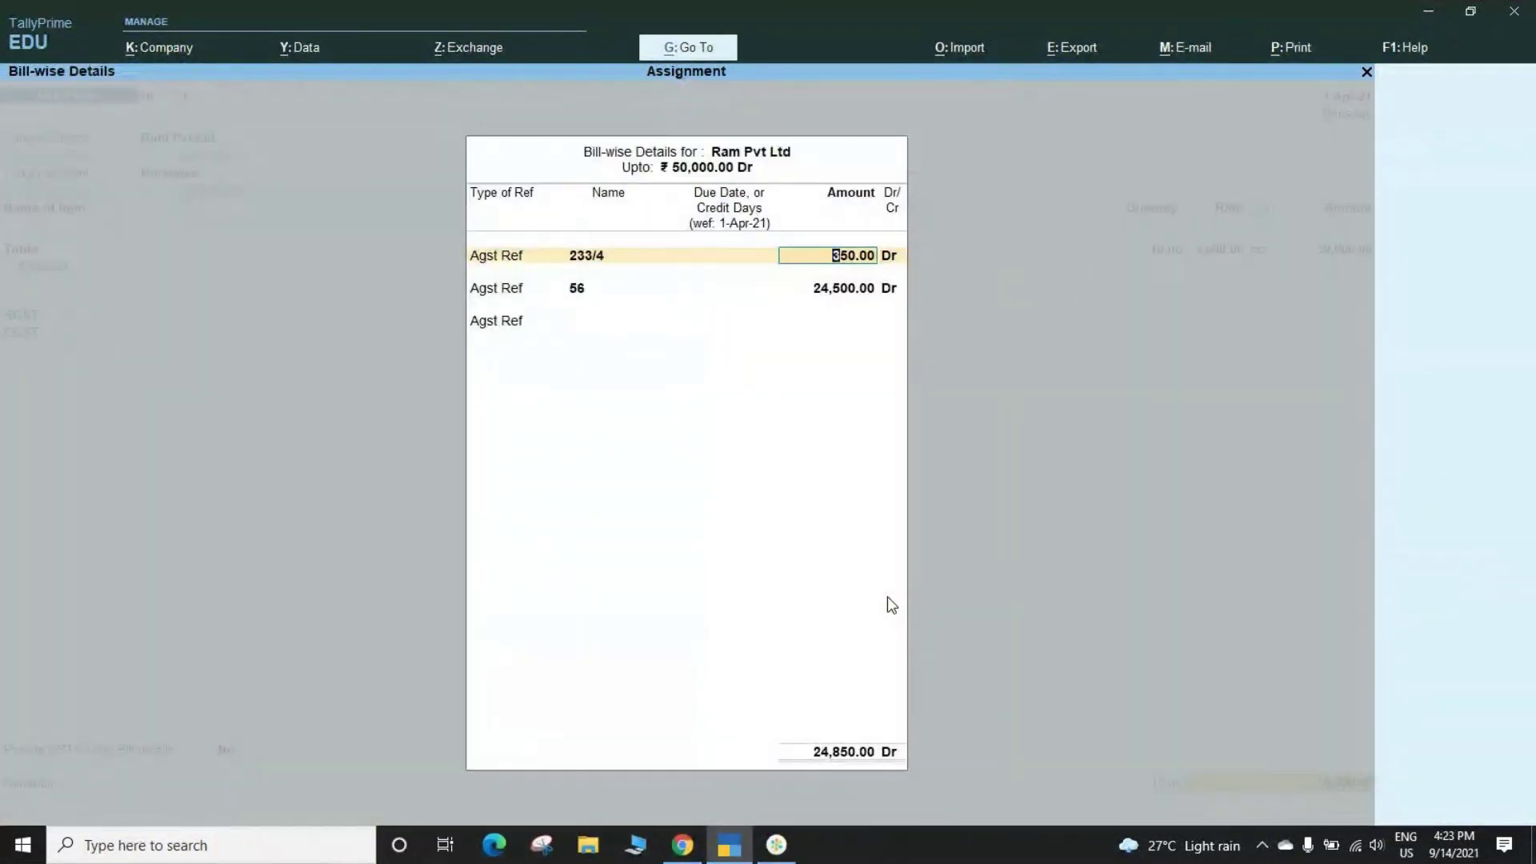
{"action": "key", "text": "Return"}
{"action": "key", "text": "Return"}
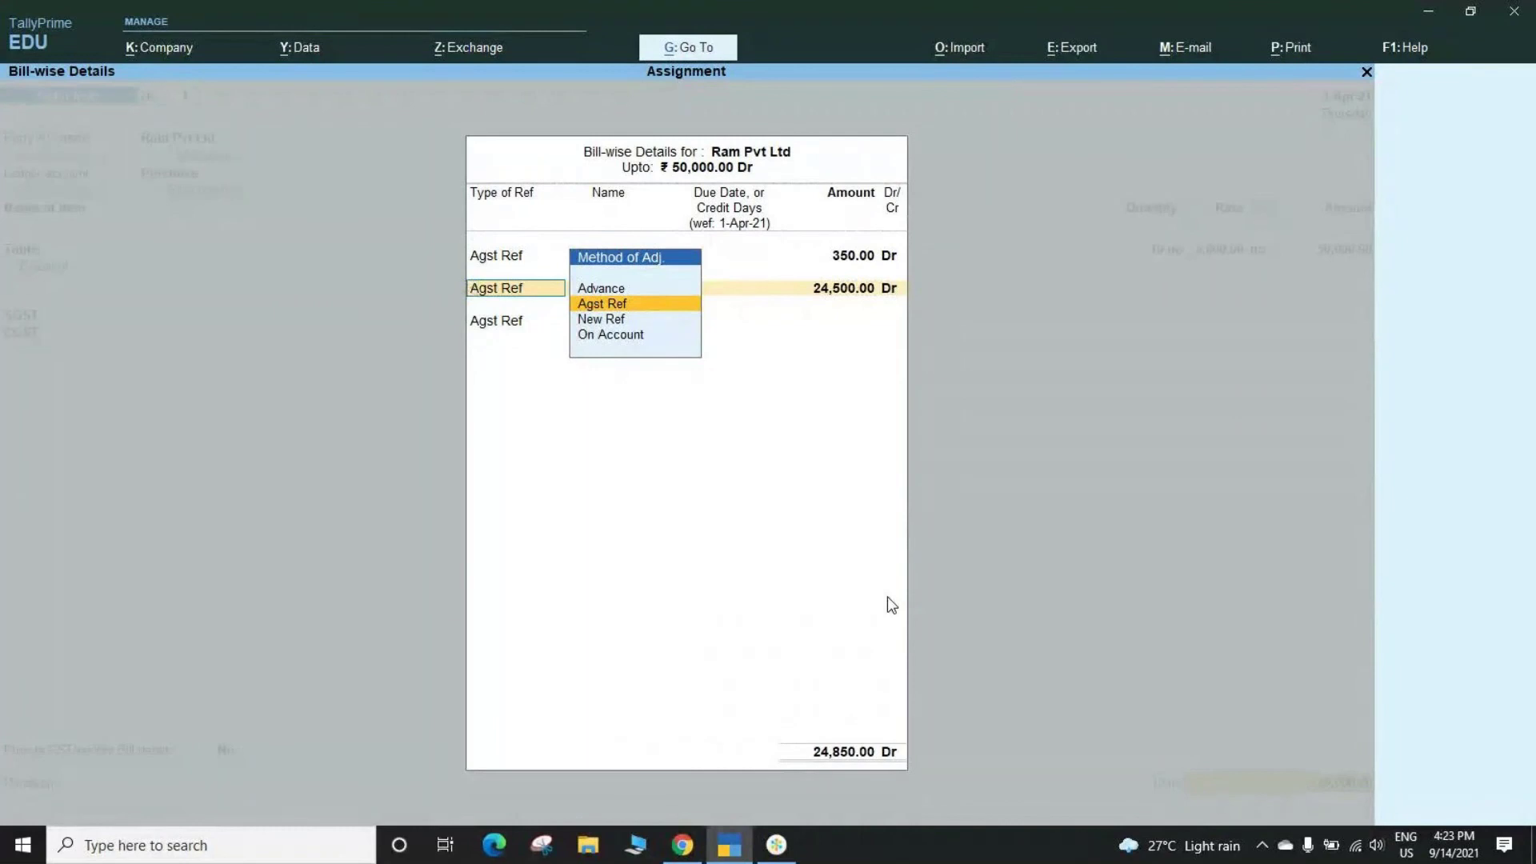
{"action": "key", "text": "Return"}
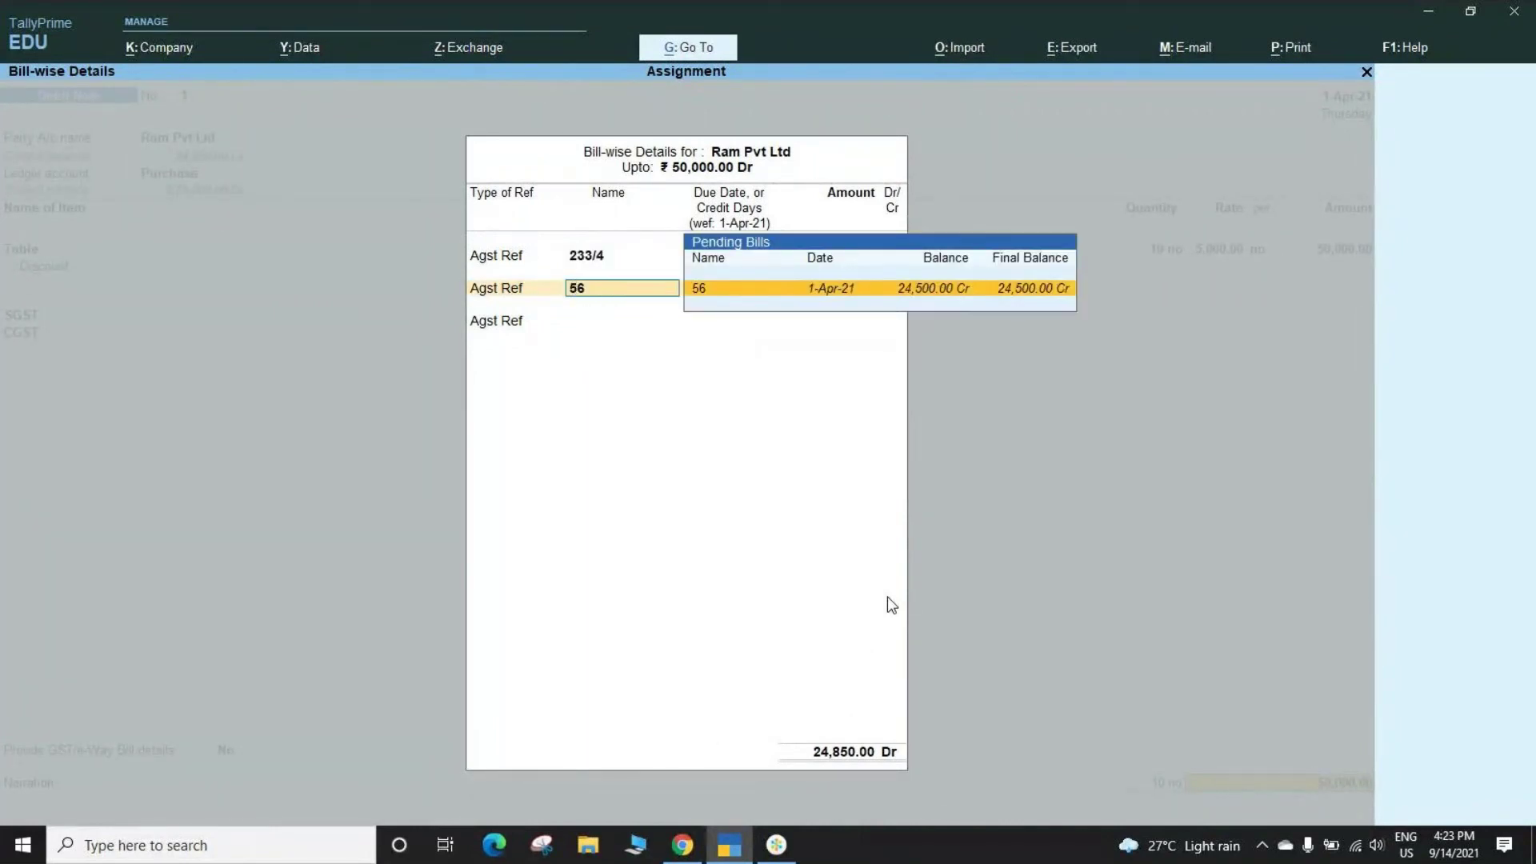
{"action": "key", "text": "Return"}
{"action": "key", "text": "Return"}
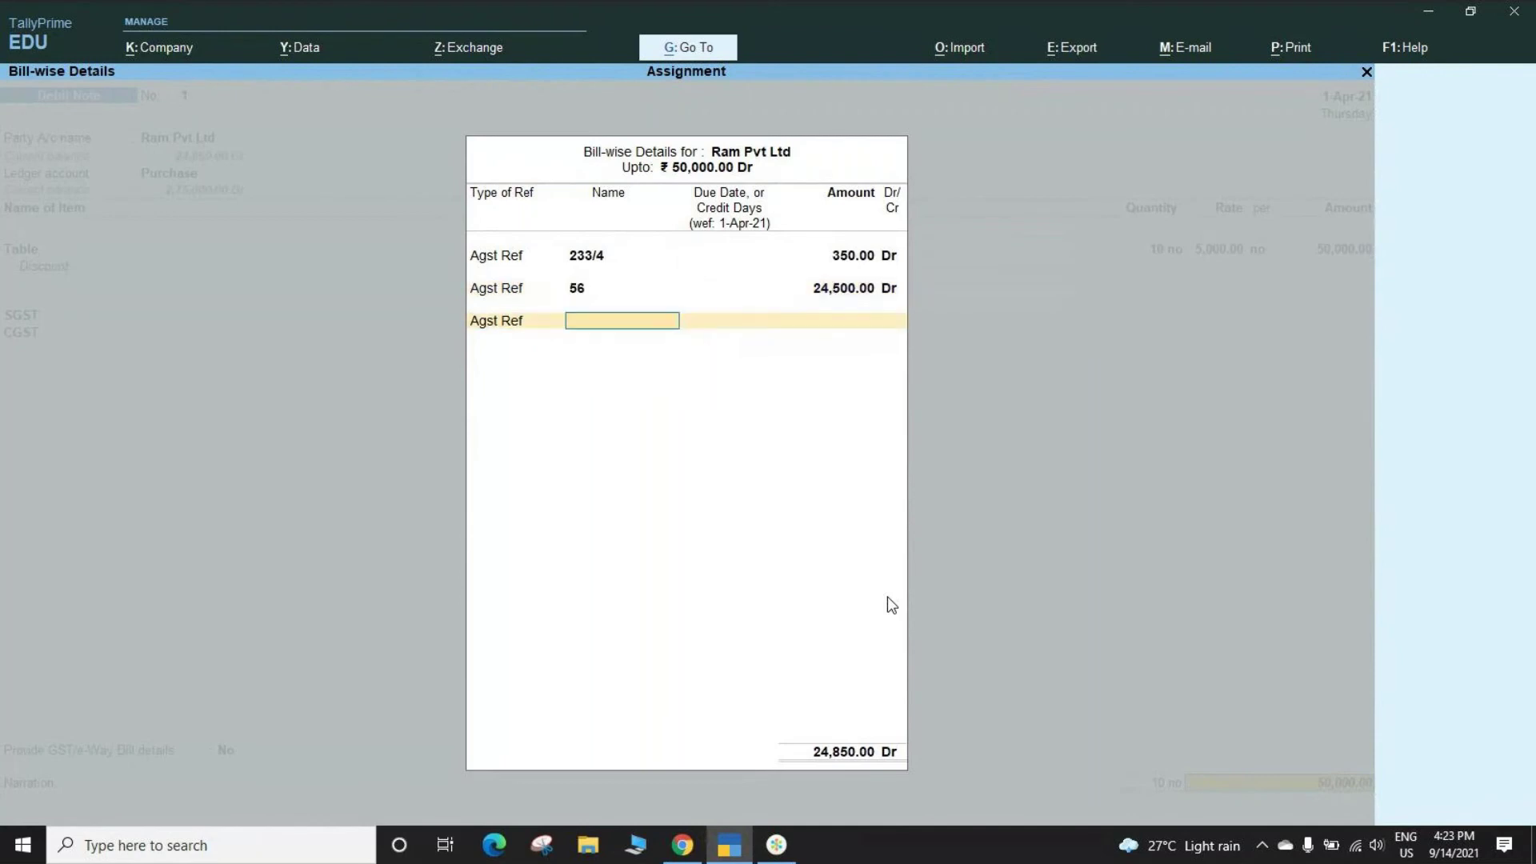
Go back to the debit note's CGST line and GST/e-Way Bill setting to check them, and reopen Ram Pvt Ltd's bill-wise details.
{"action": "key", "text": "BackSpace"}
{"action": "key", "text": "BackSpace"}
{"action": "key", "text": "BackSpace"}
{"action": "key", "text": "BackSpace"}
{"action": "key", "text": "BackSpace"}
{"action": "key", "text": "BackSpace"}
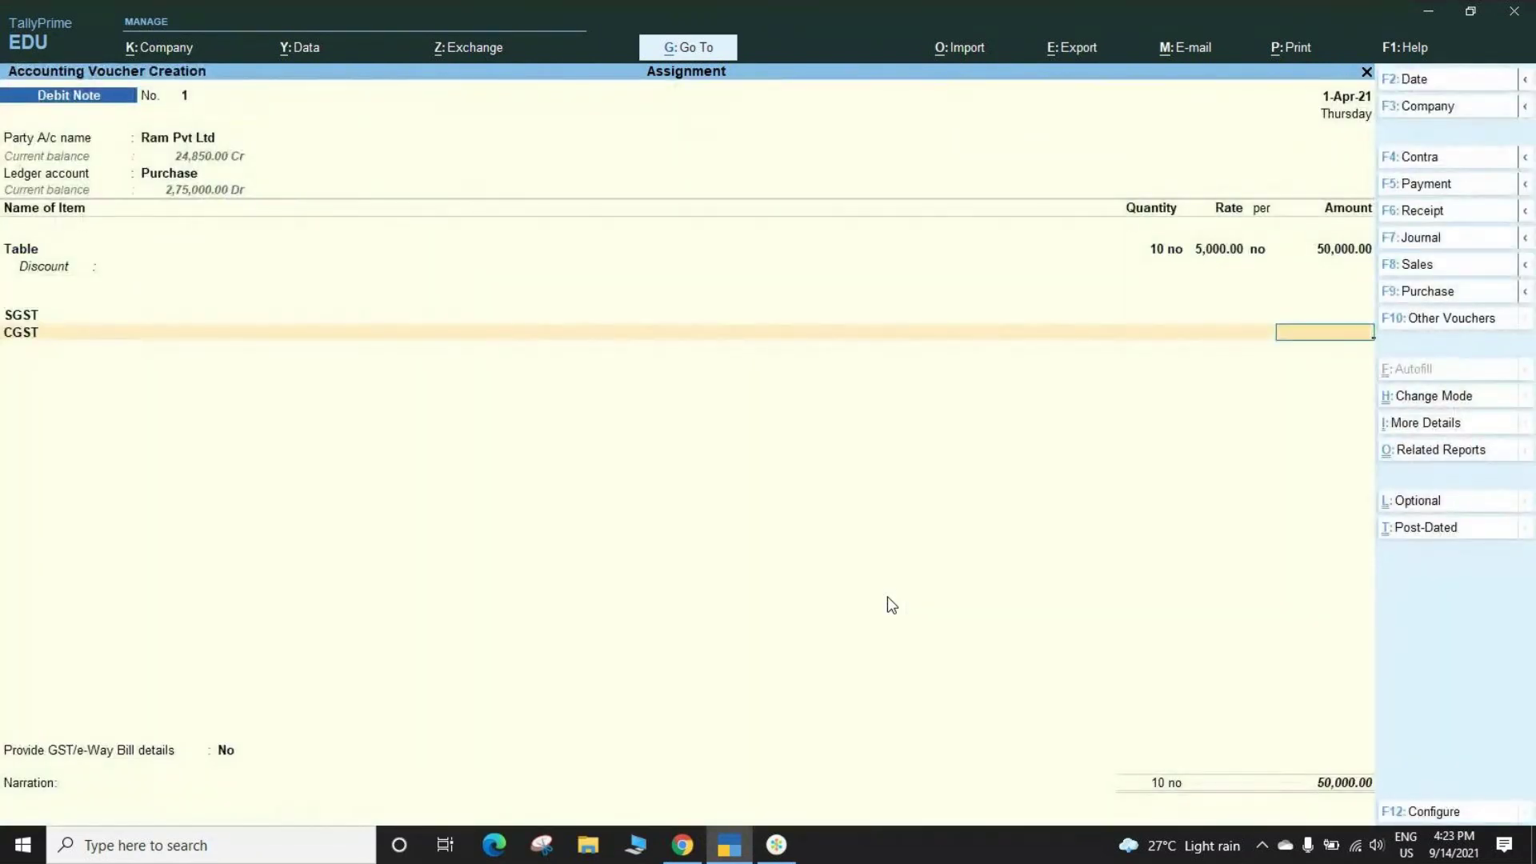
{"action": "key", "text": "Return"}
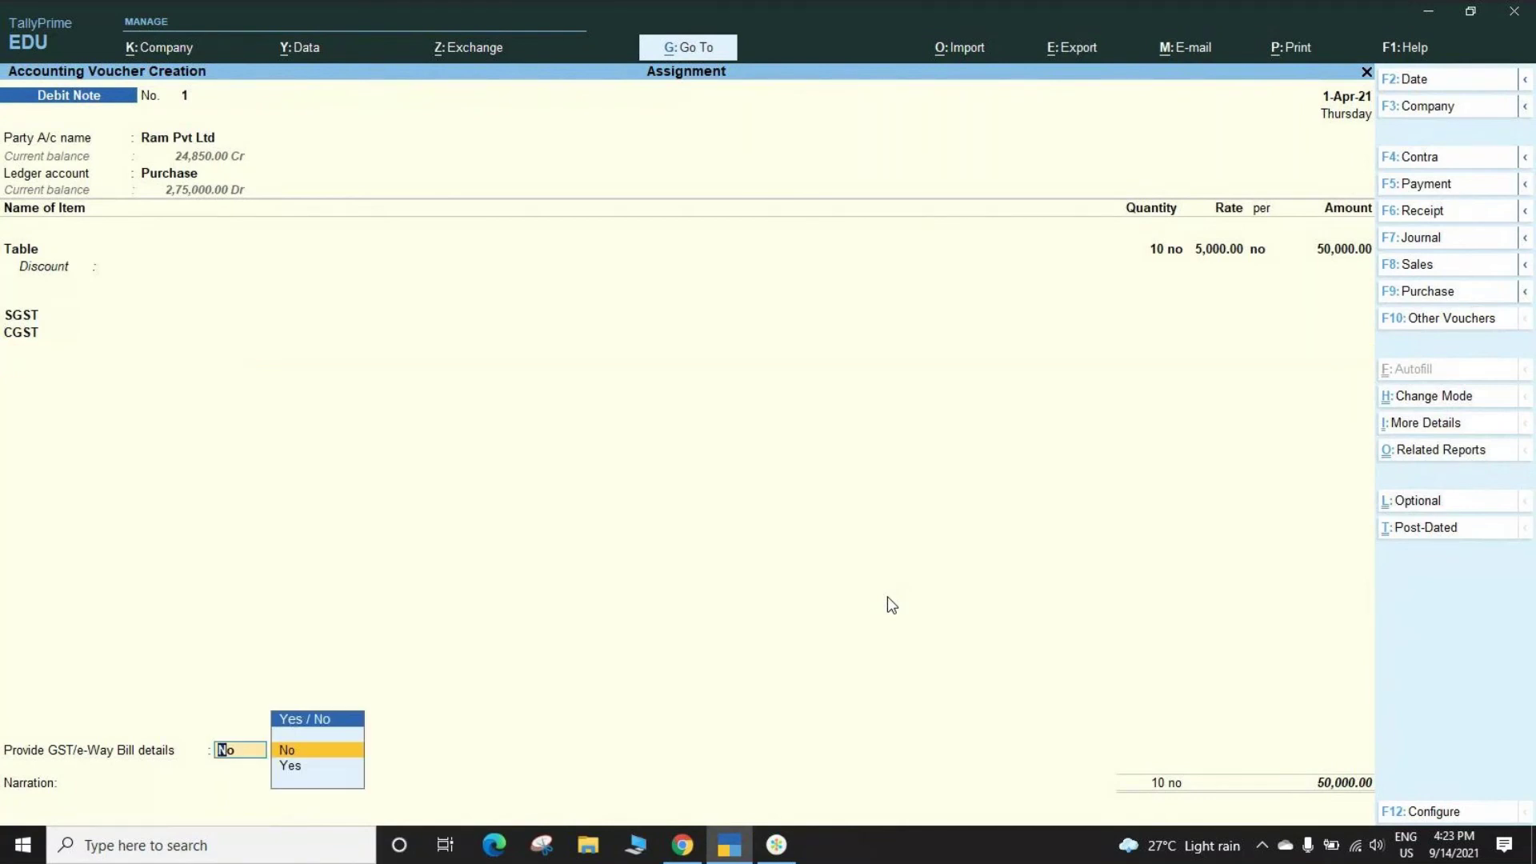
{"action": "key", "text": "BackSpace"}
{"action": "key", "text": "Return"}
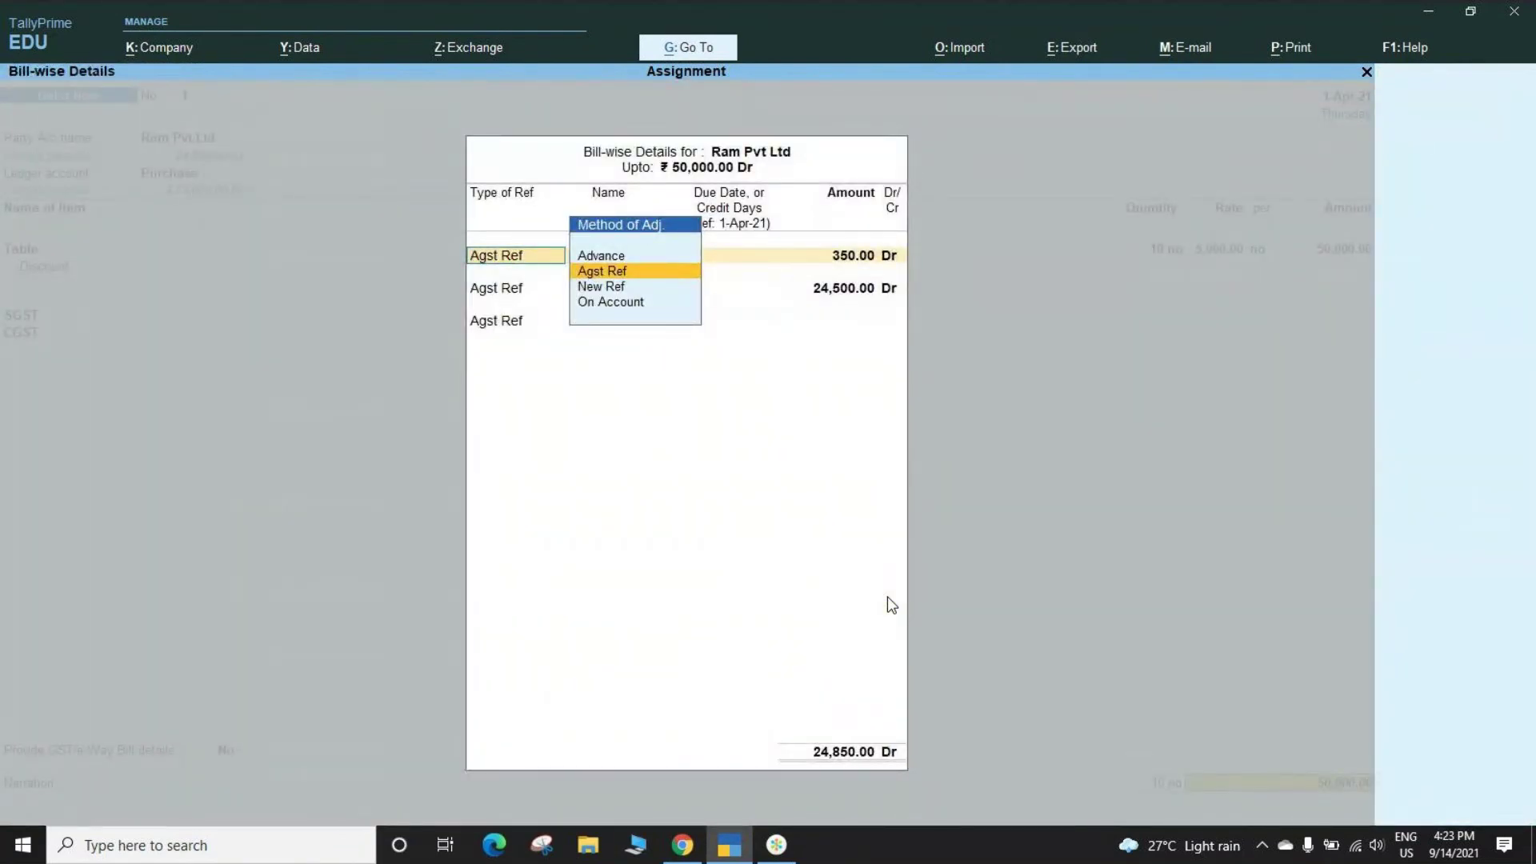
Recheck the allocations against bills 233/4 and 56 and return to the third row's reference type.
{"action": "key", "text": "Return"}
{"action": "key", "text": "Return"}
{"action": "key", "text": "Return"}
{"action": "key", "text": "Return"}
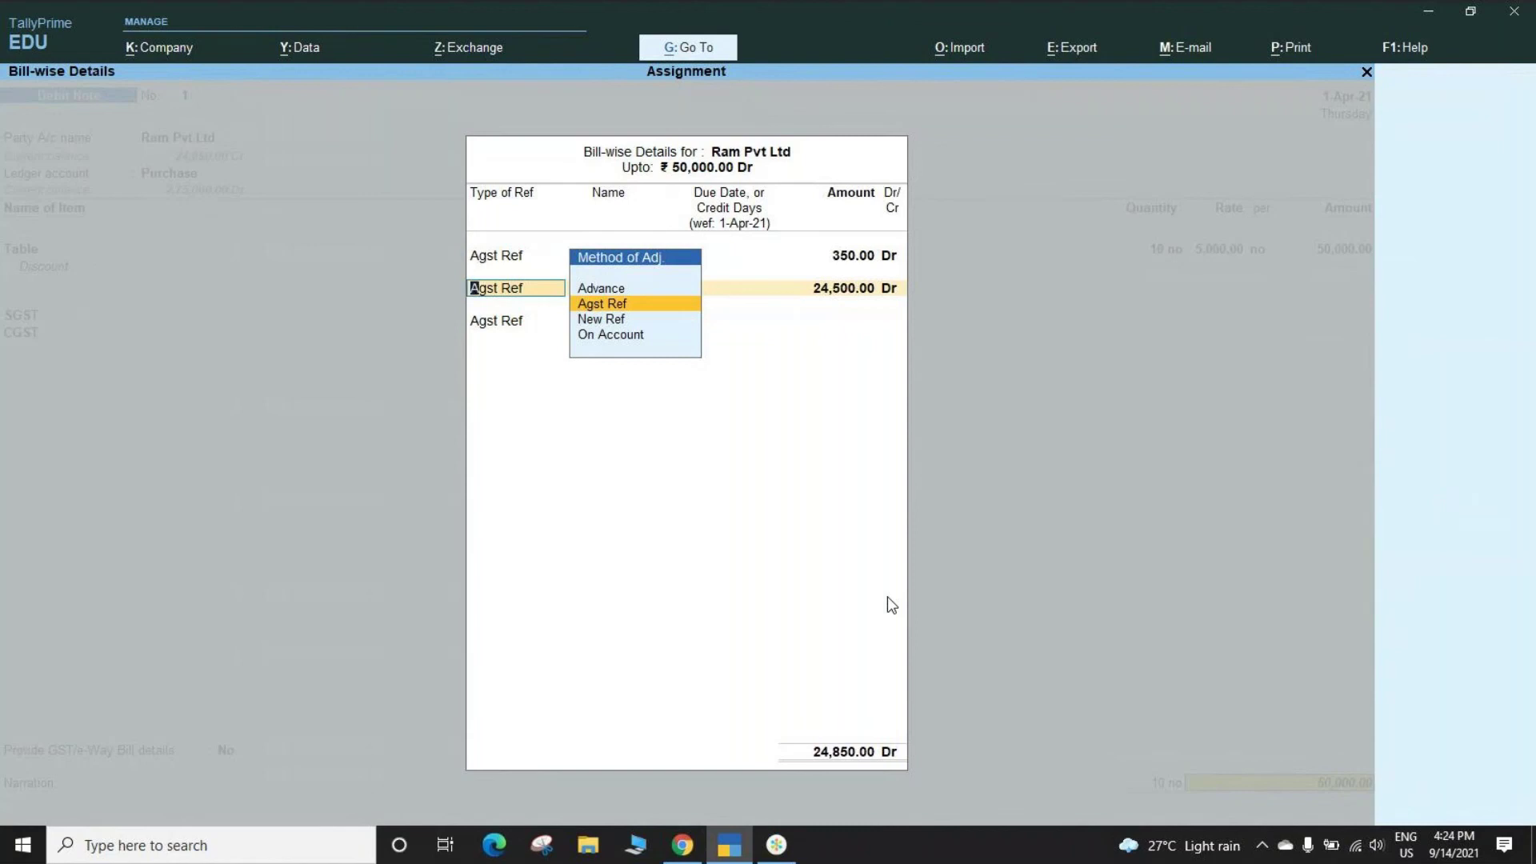
{"action": "key", "text": "Return"}
{"action": "key", "text": "Return"}
{"action": "key", "text": "Return"}
{"action": "key", "text": "Return"}
{"action": "key", "text": "Return"}
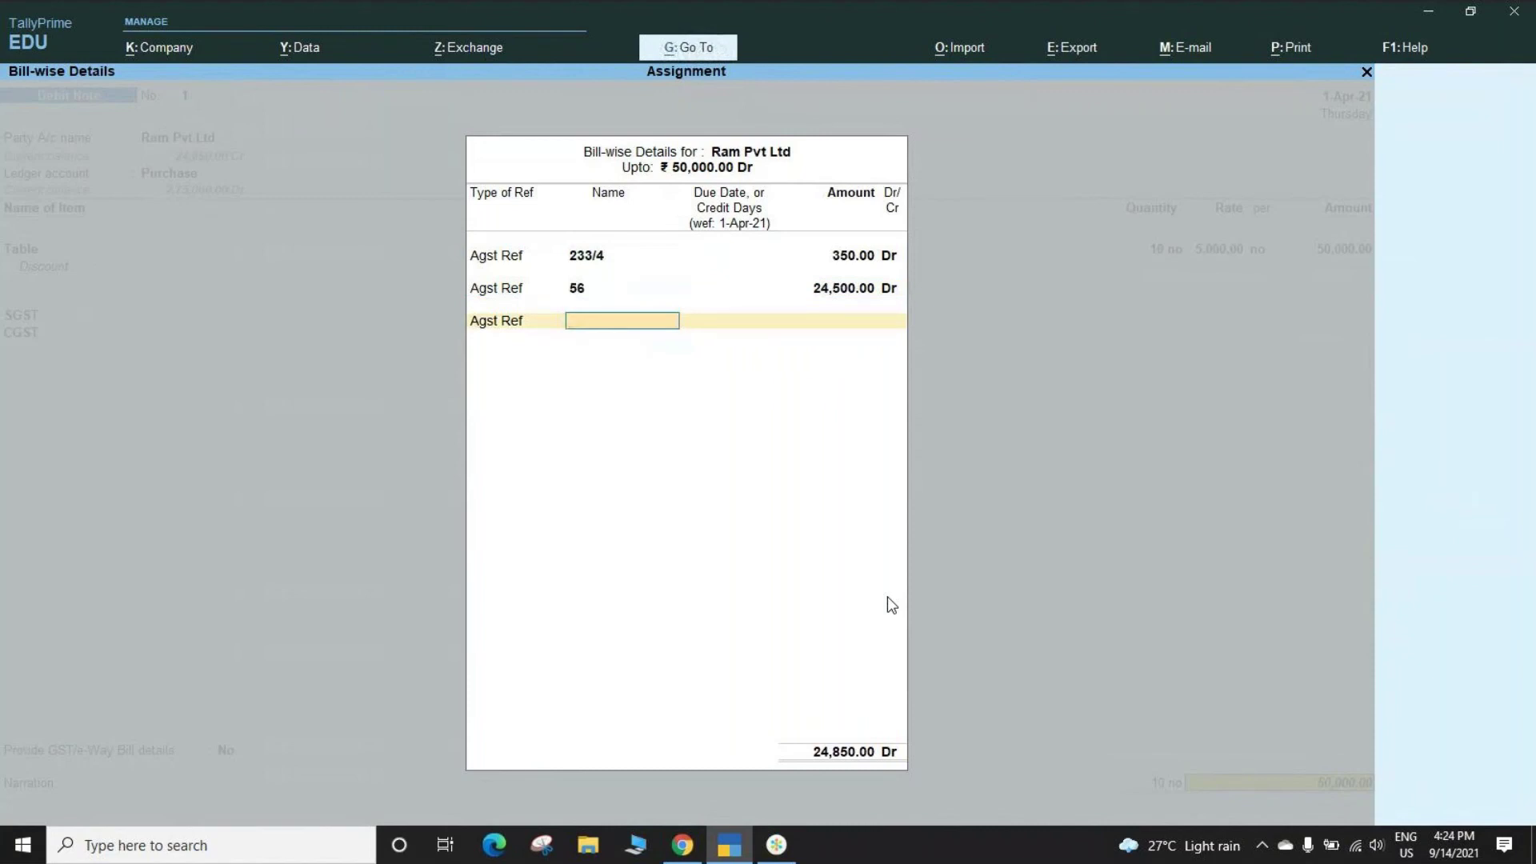
{"action": "key", "text": "BackSpace"}
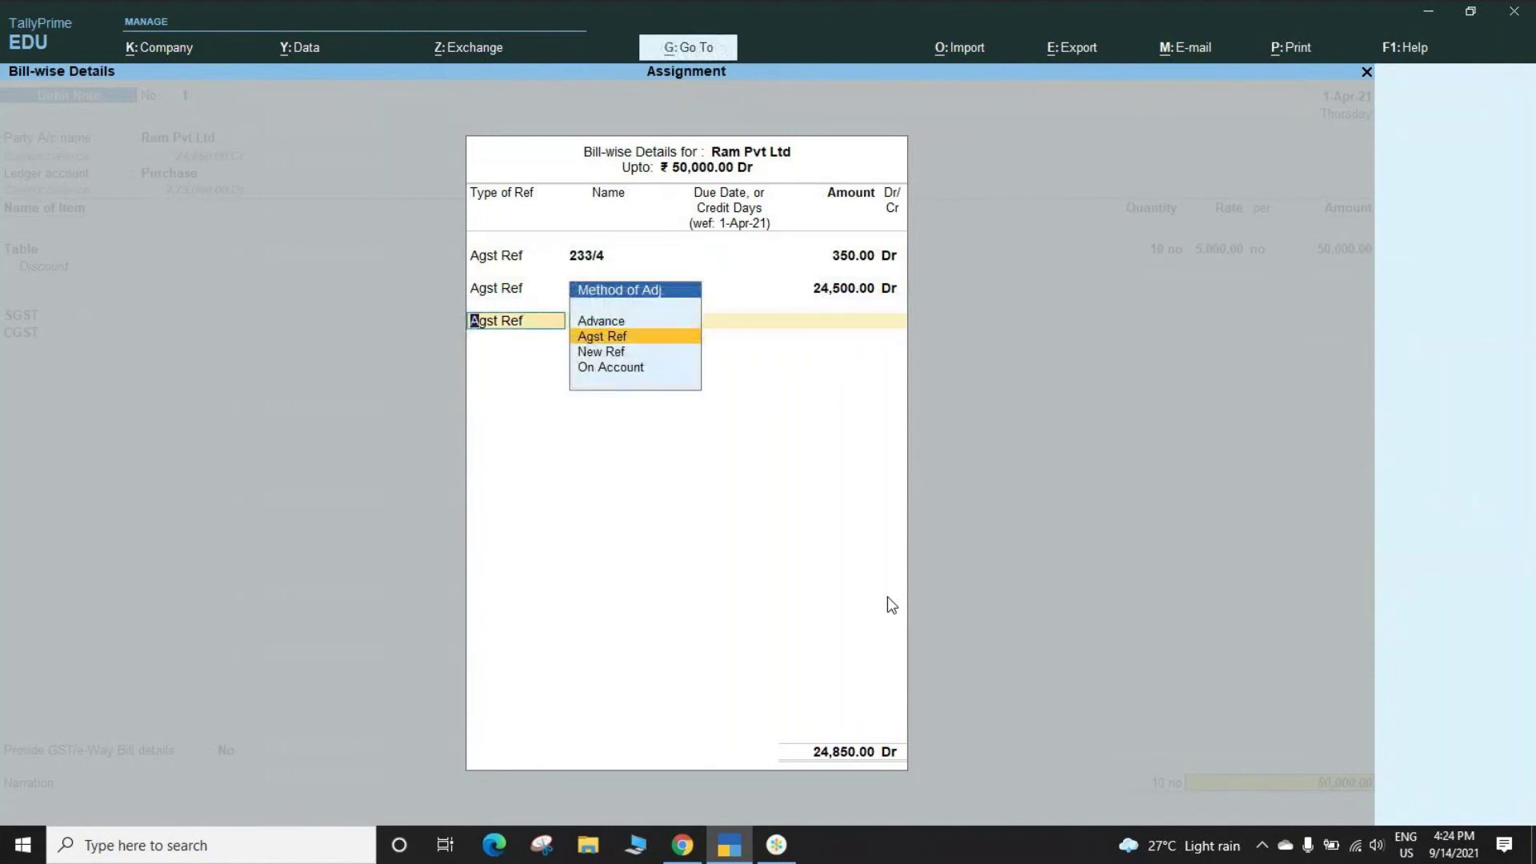
{"action": "key", "text": "BackSpace"}
{"action": "key", "text": "BackSpace"}
{"action": "key", "text": "BackSpace"}
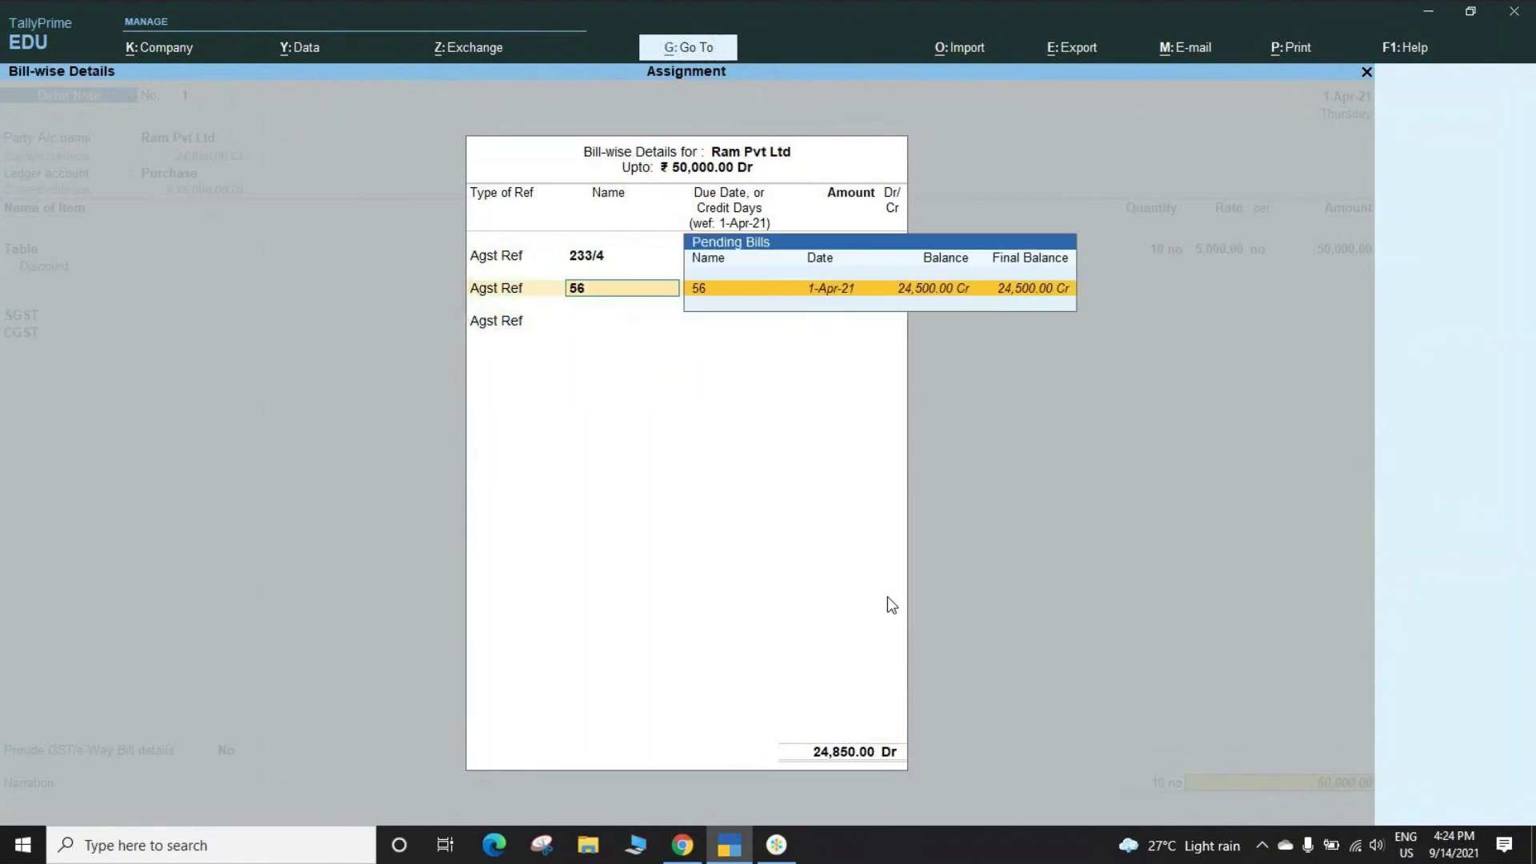
{"action": "key", "text": "Return"}
{"action": "key", "text": "Return"}
{"action": "key", "text": "Return"}
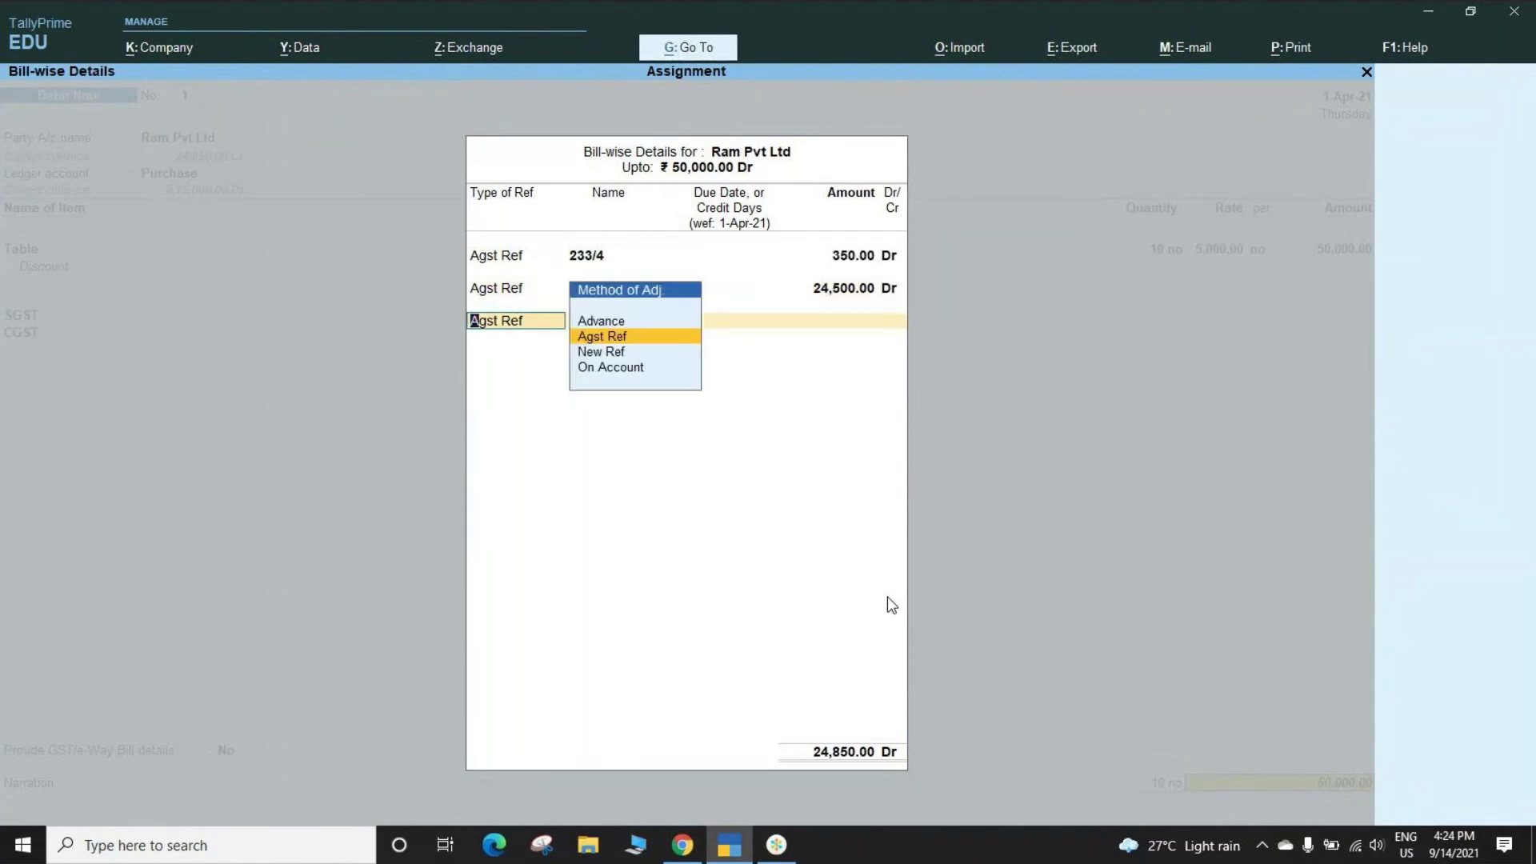
Allocate the remaining debit note amount as On Account and save the debit note without a narration.
{"action": "key", "text": "Down"}
{"action": "key", "text": "Down"}
{"action": "key", "text": "Return"}
{"action": "key", "text": "Return"}
{"action": "key", "text": "Return"}
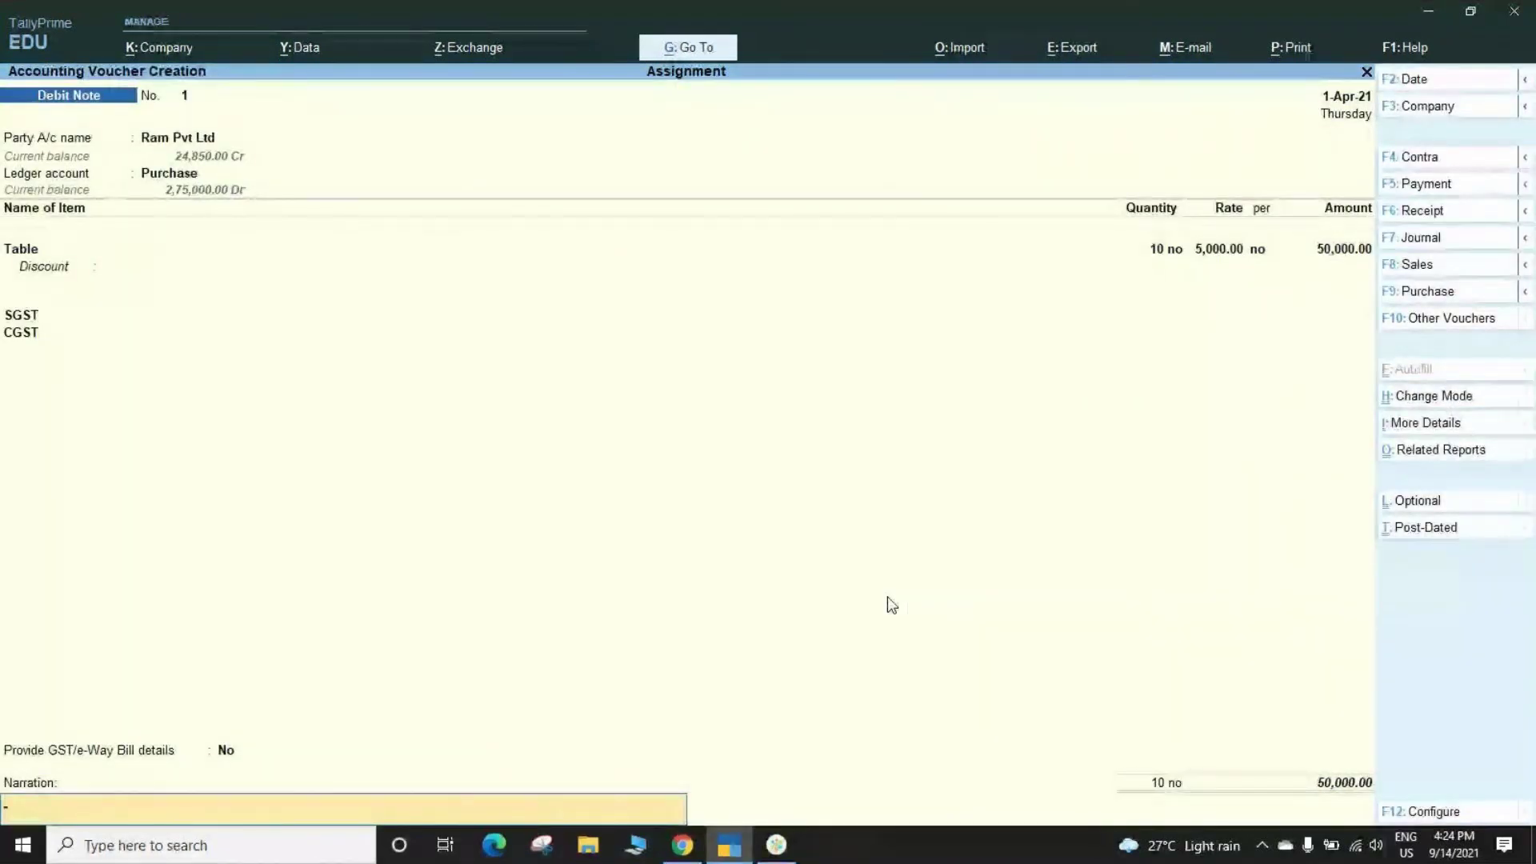
{"action": "key", "text": "Return"}
{"action": "key", "text": "Return"}
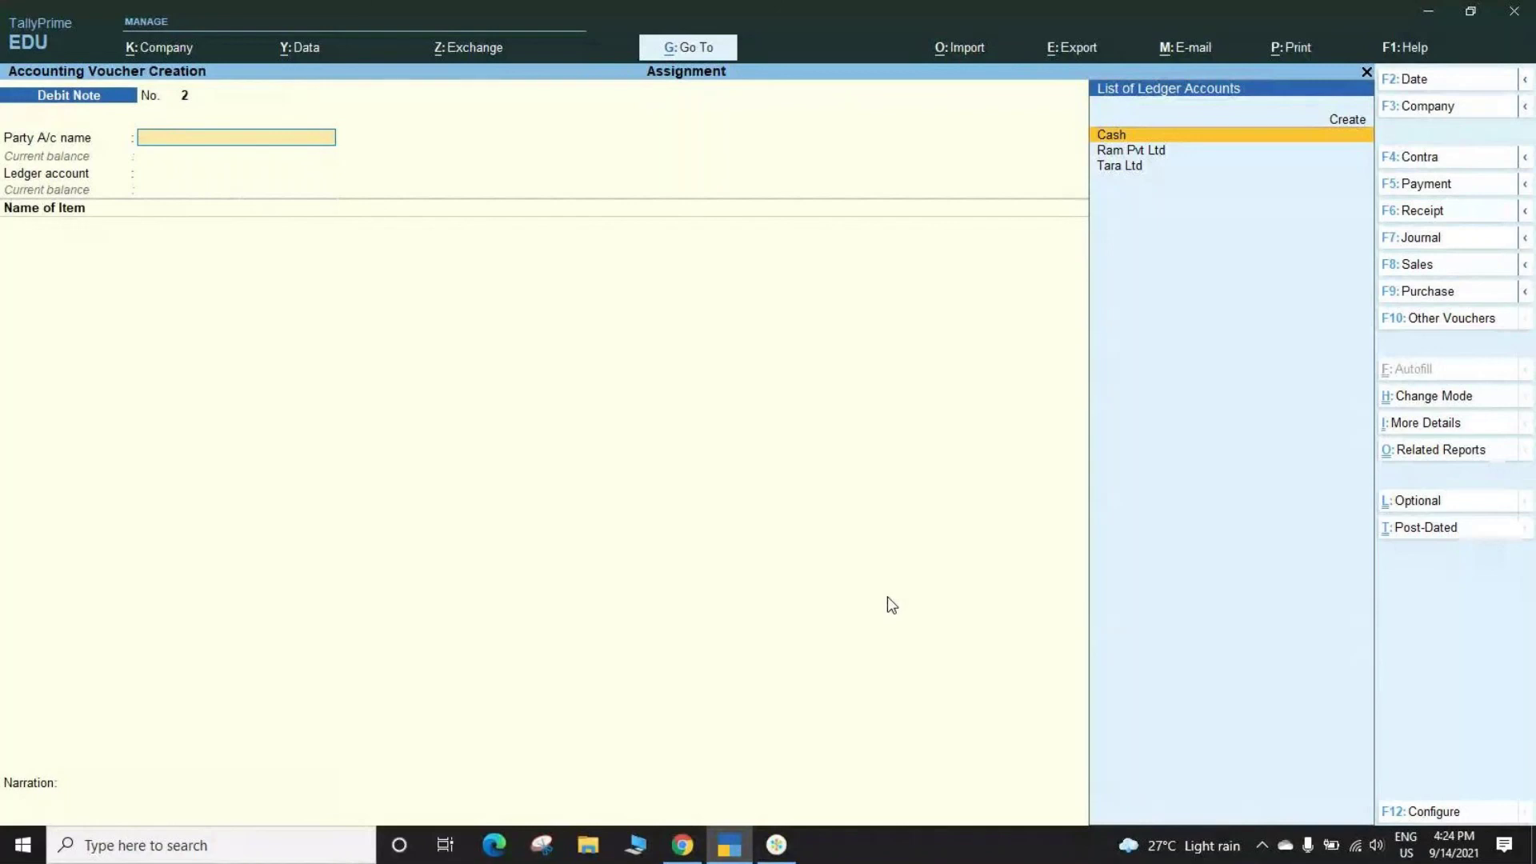
Switch from TallyPrime to the other open application.
{"action": "left_click", "coordinate": [787, 852]}
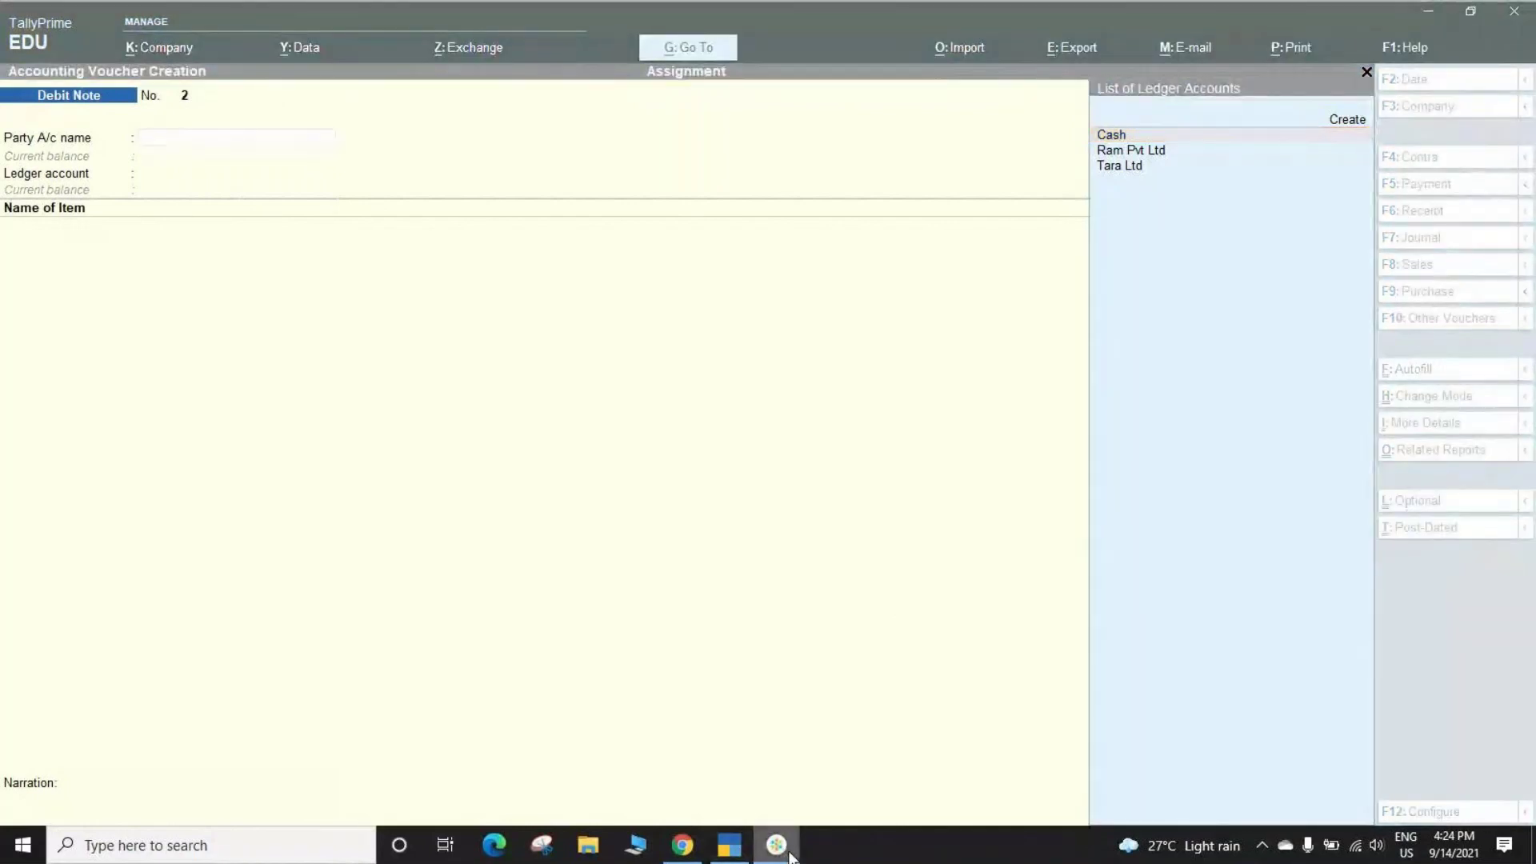